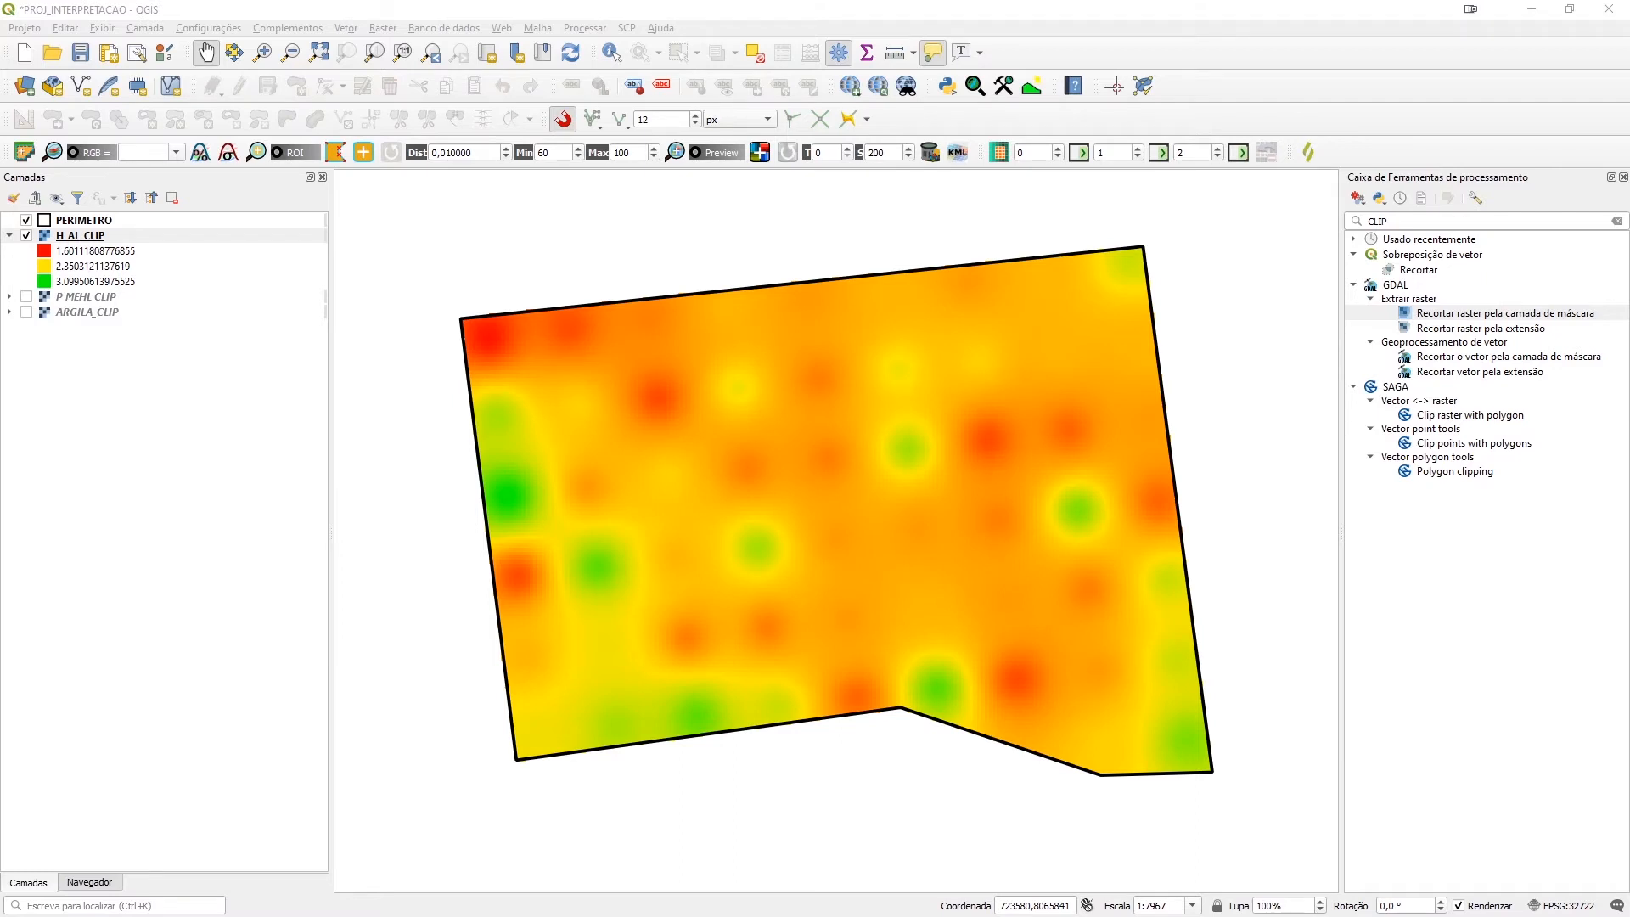
# Review the recoding rules in recode_h_al.txt, close the file, and open the r.recode tool from the processing toolbox
pyautogui.moveTo(556, 916); pyautogui.dragTo(564, 450)
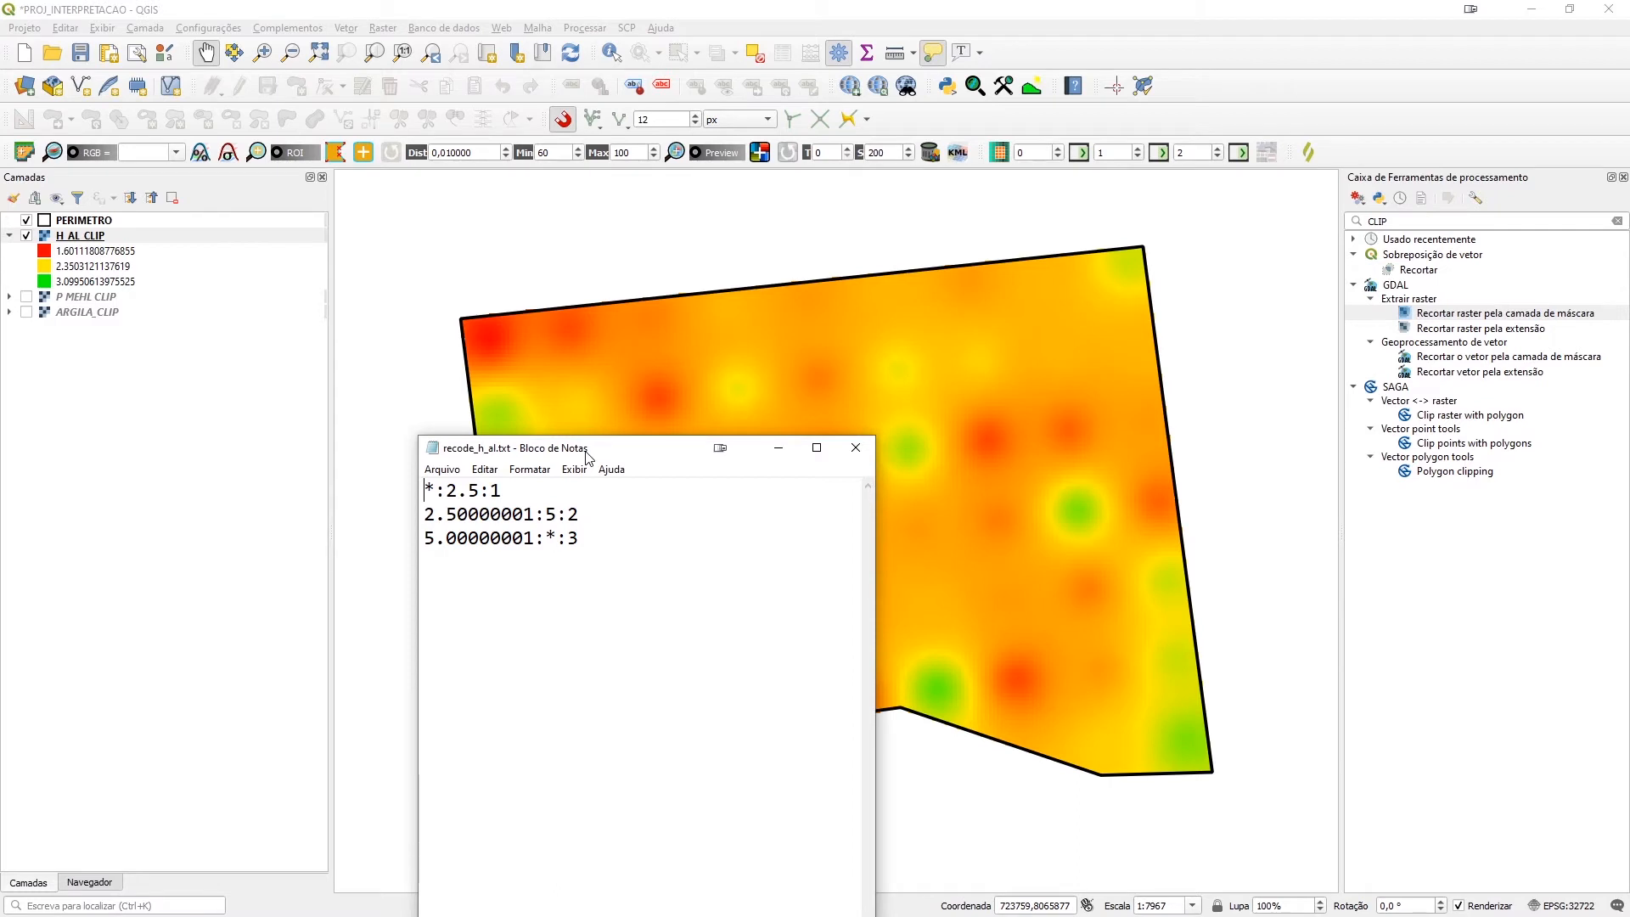
pyautogui.click(855, 448)
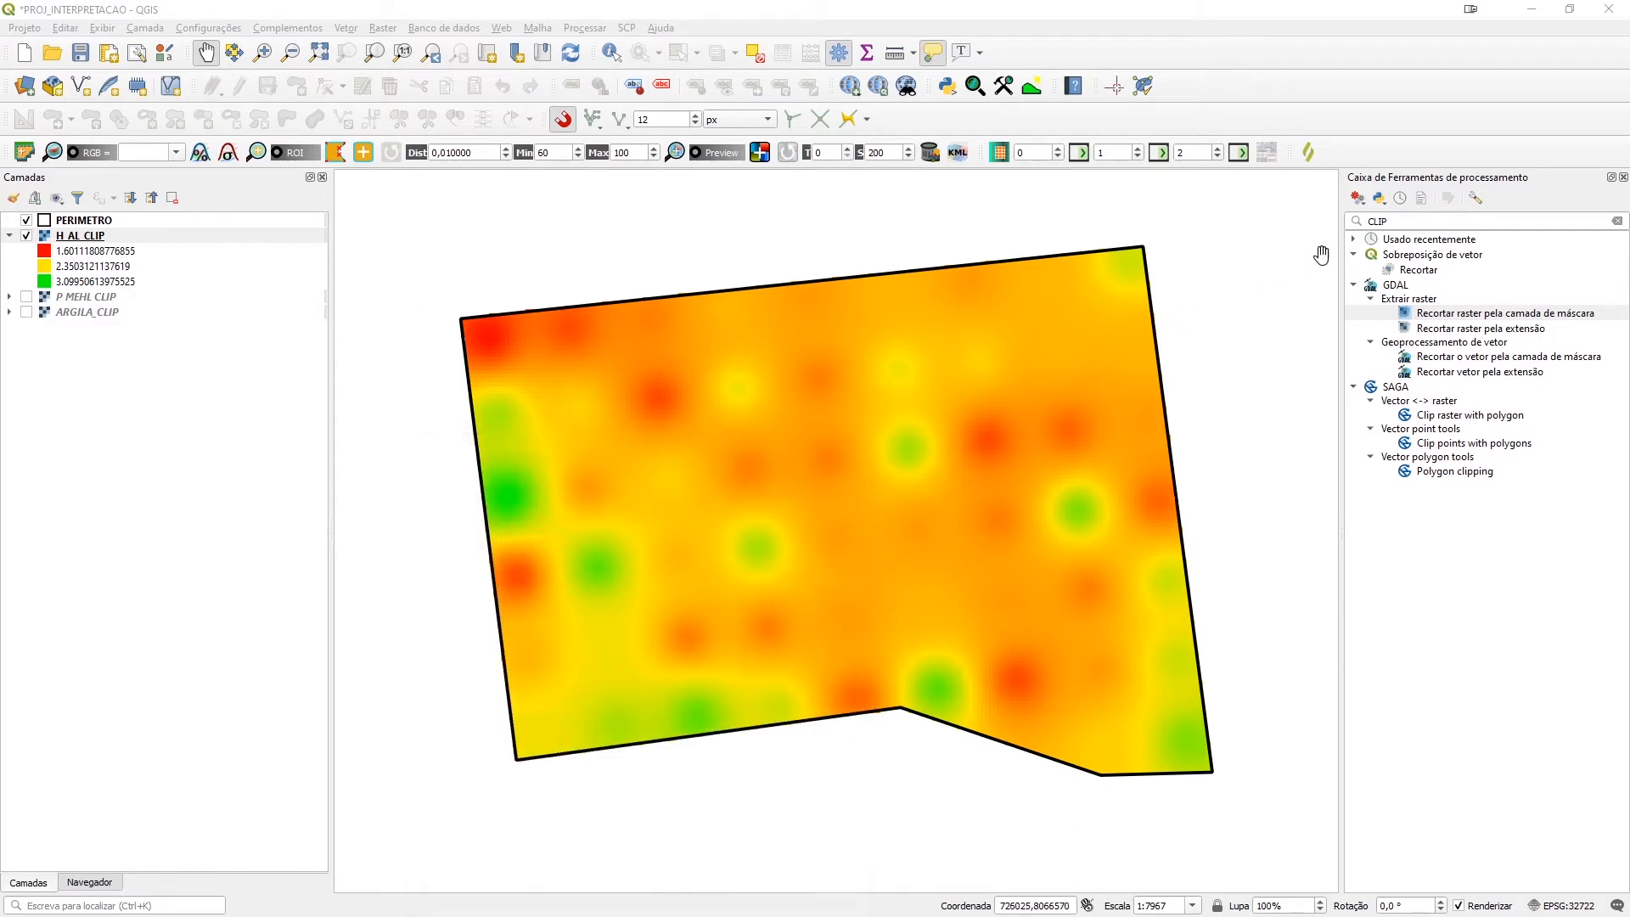
pyautogui.doubleClick(1422, 226)
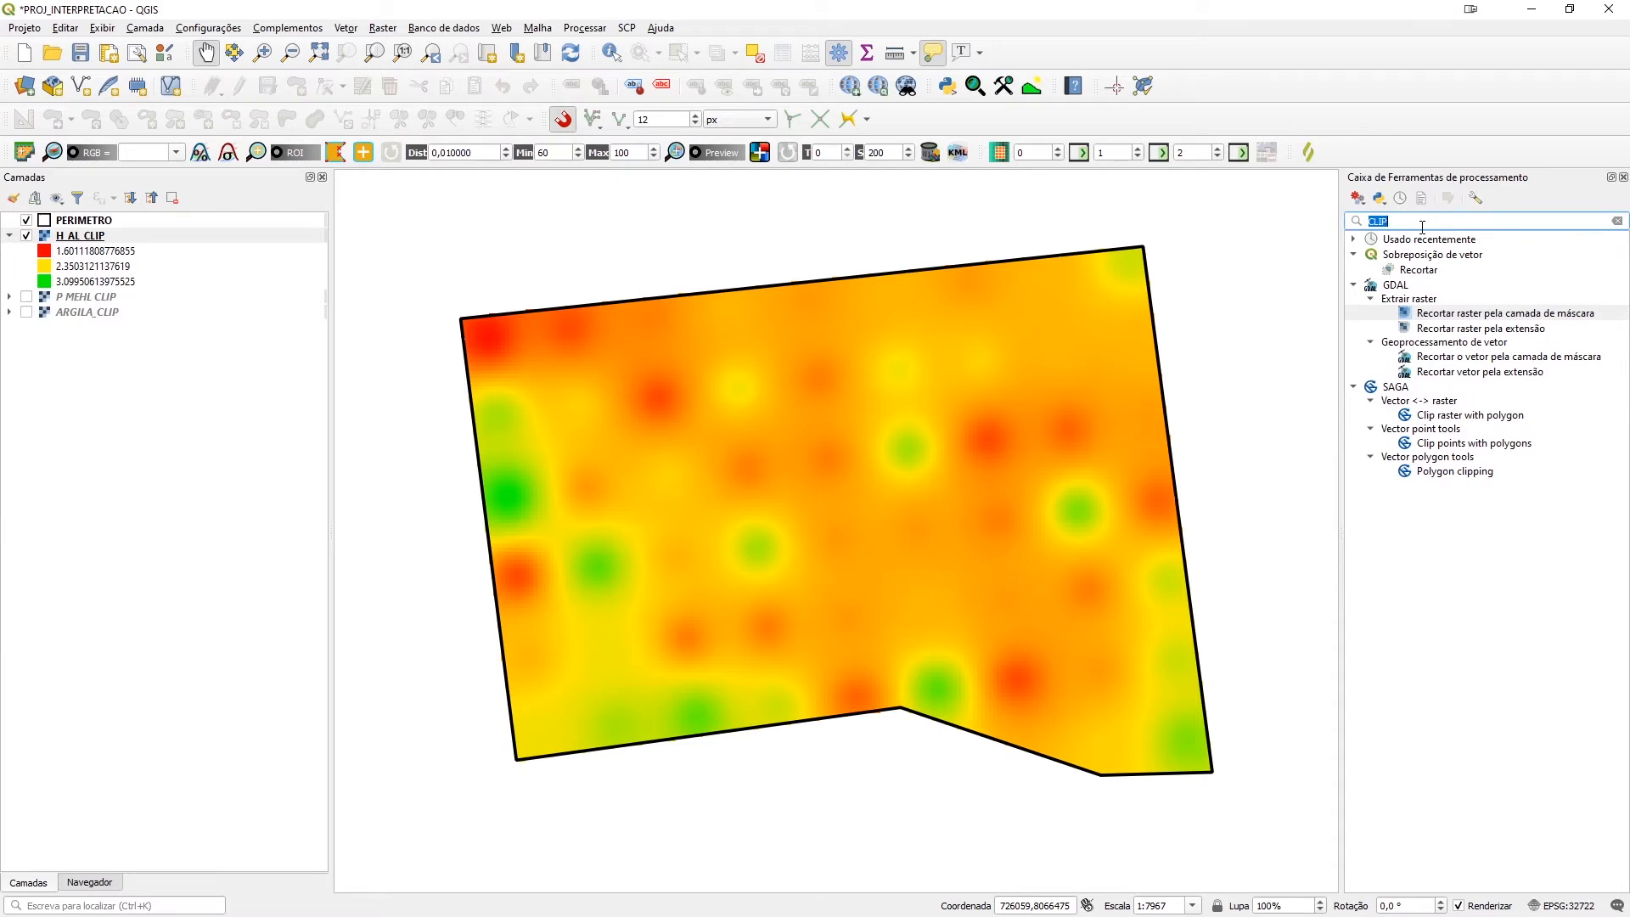
pyautogui.write('RECODE')
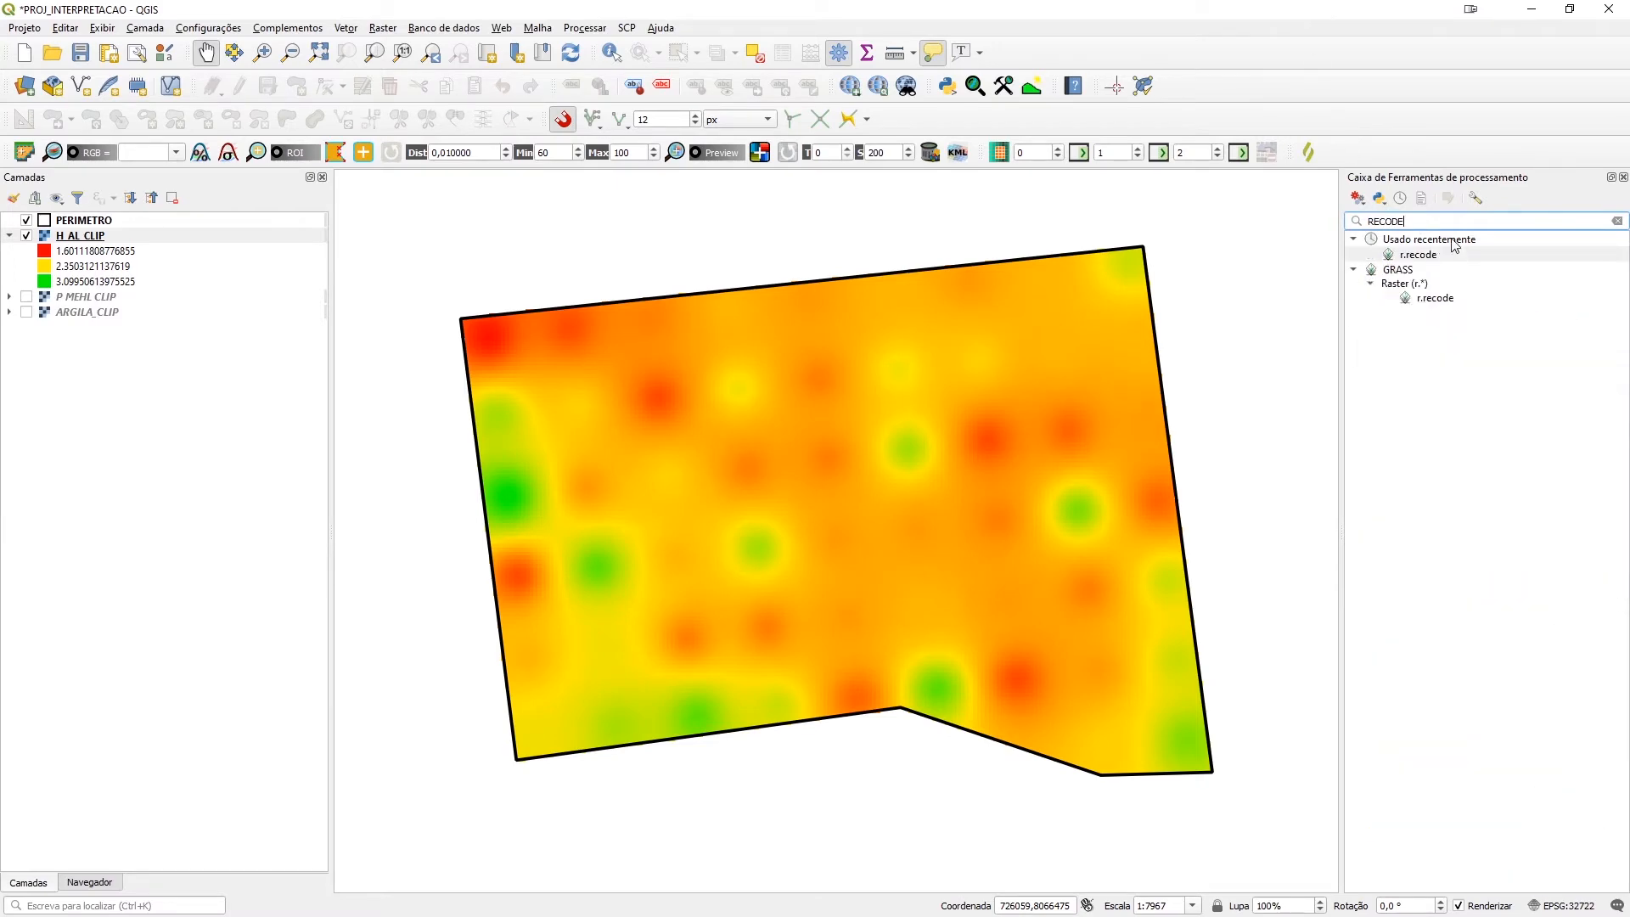
pyautogui.doubleClick(1419, 256)
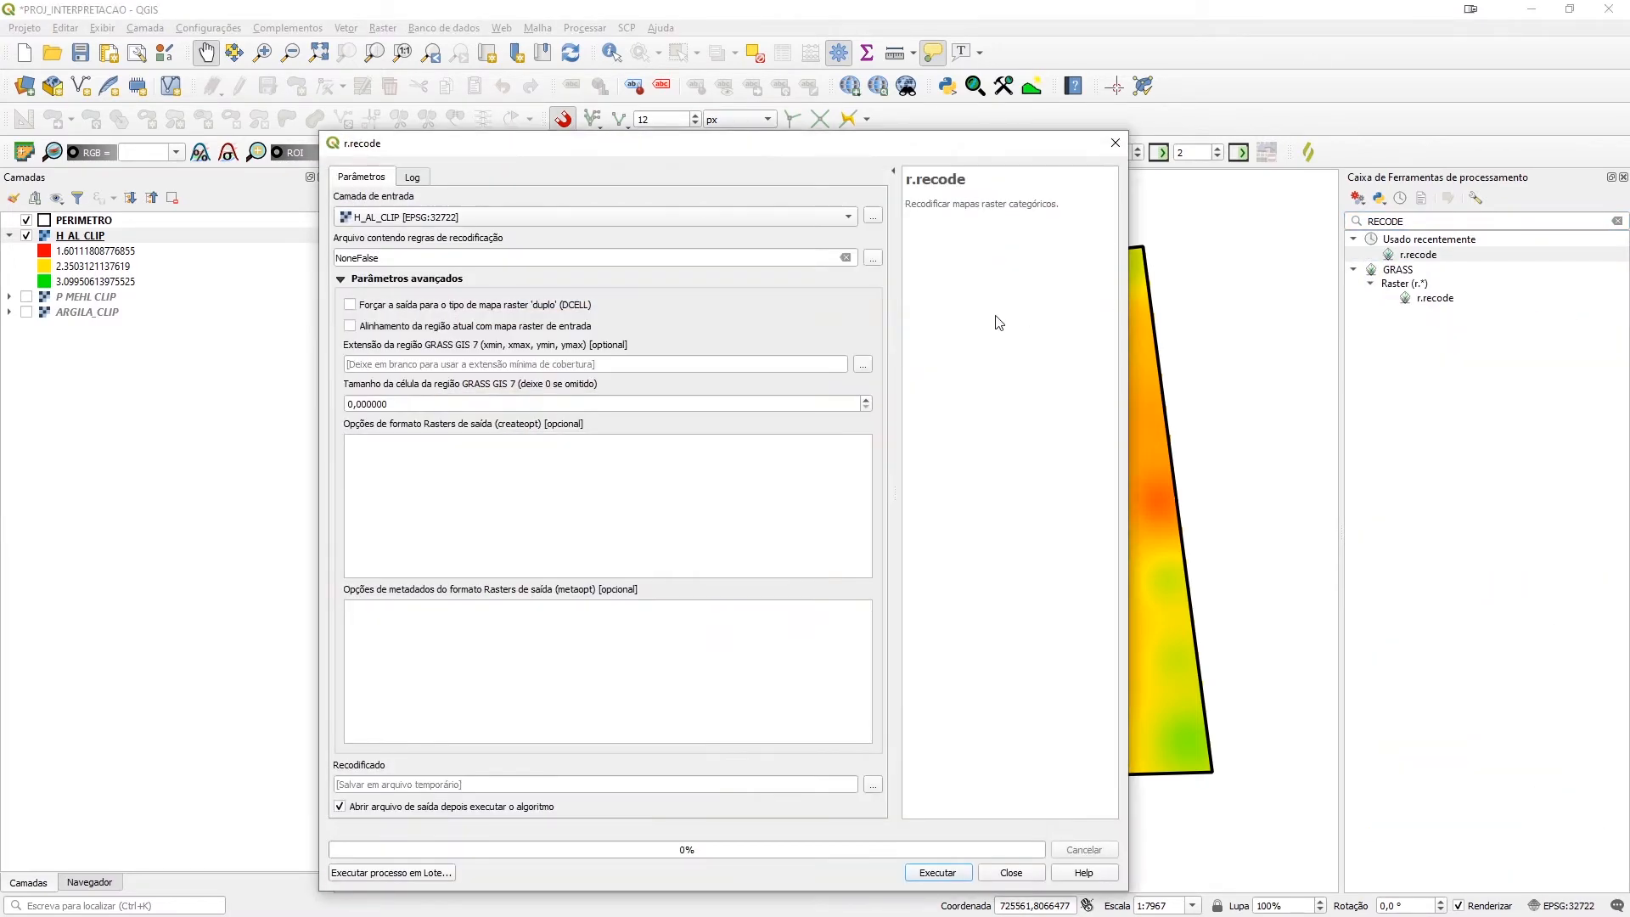
# Run r.recode on H_AL_CLIP with recode_h_al.txt from the AP_2020 folder as the rules file, writing to a temporary output
pyautogui.click(873, 258)
pyautogui.click(390, 363)
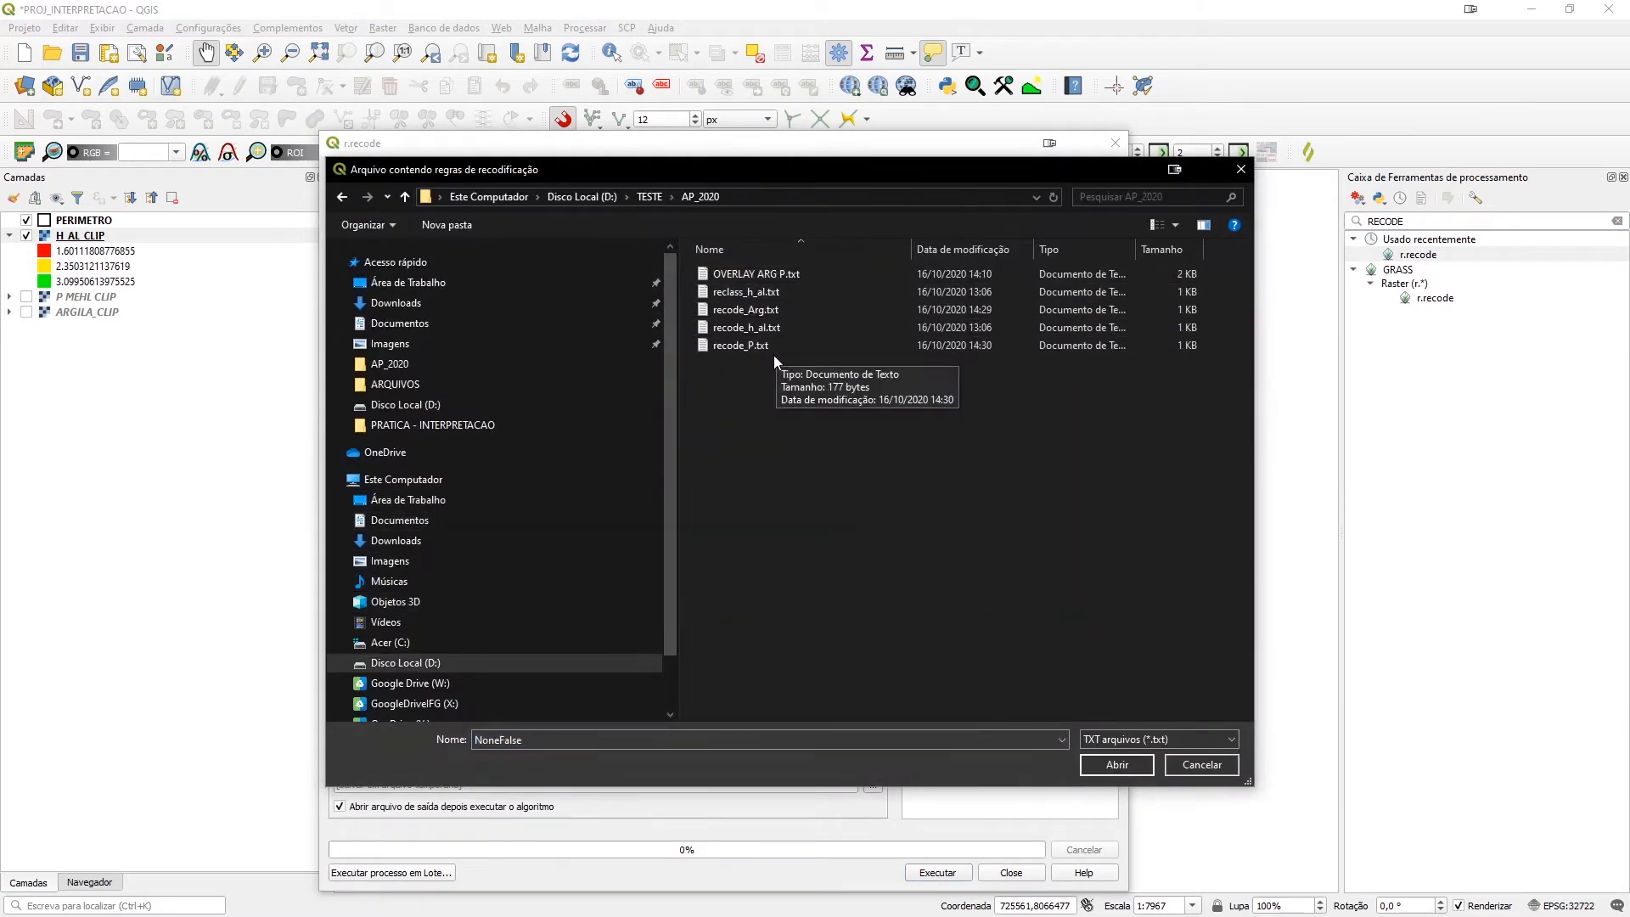
pyautogui.click(763, 330)
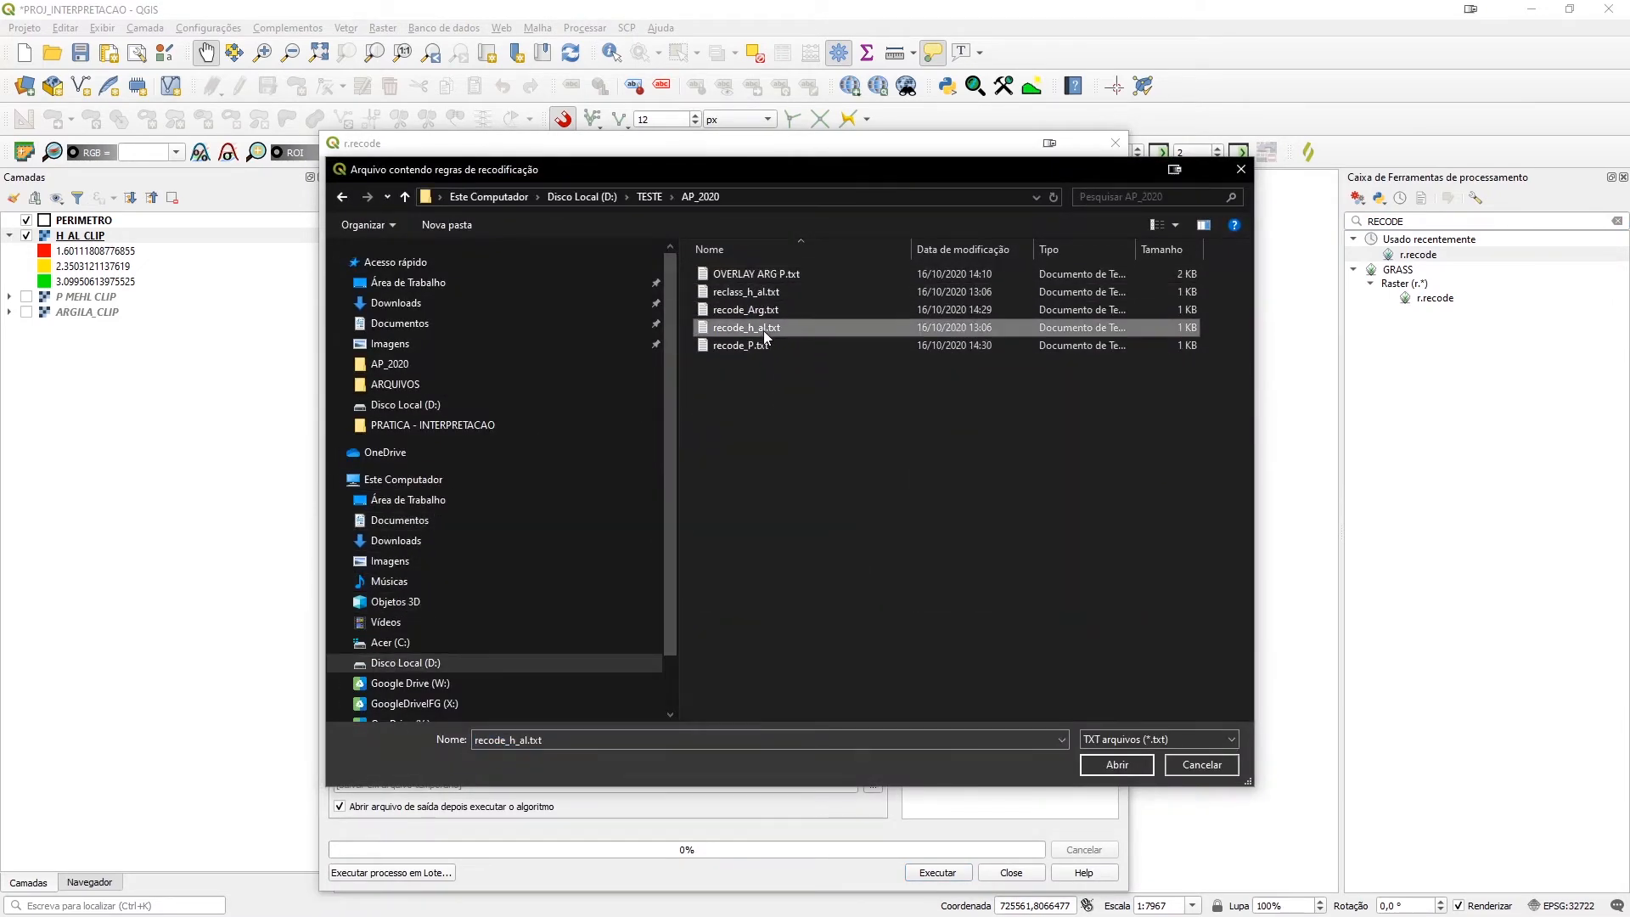
pyautogui.click(1117, 765)
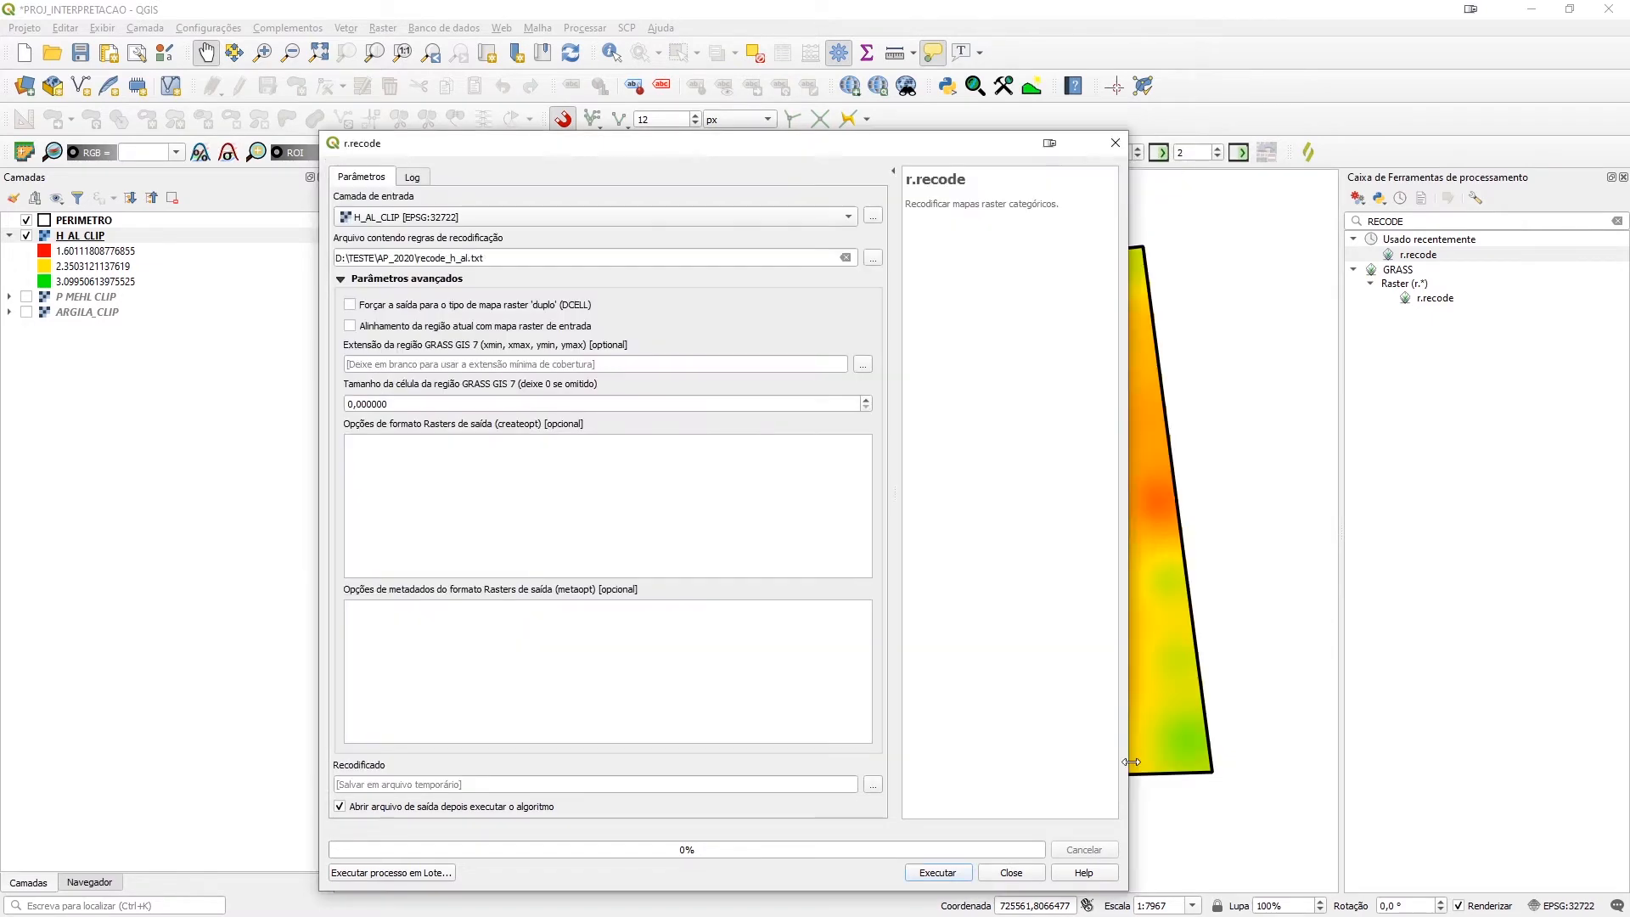
pyautogui.click(939, 873)
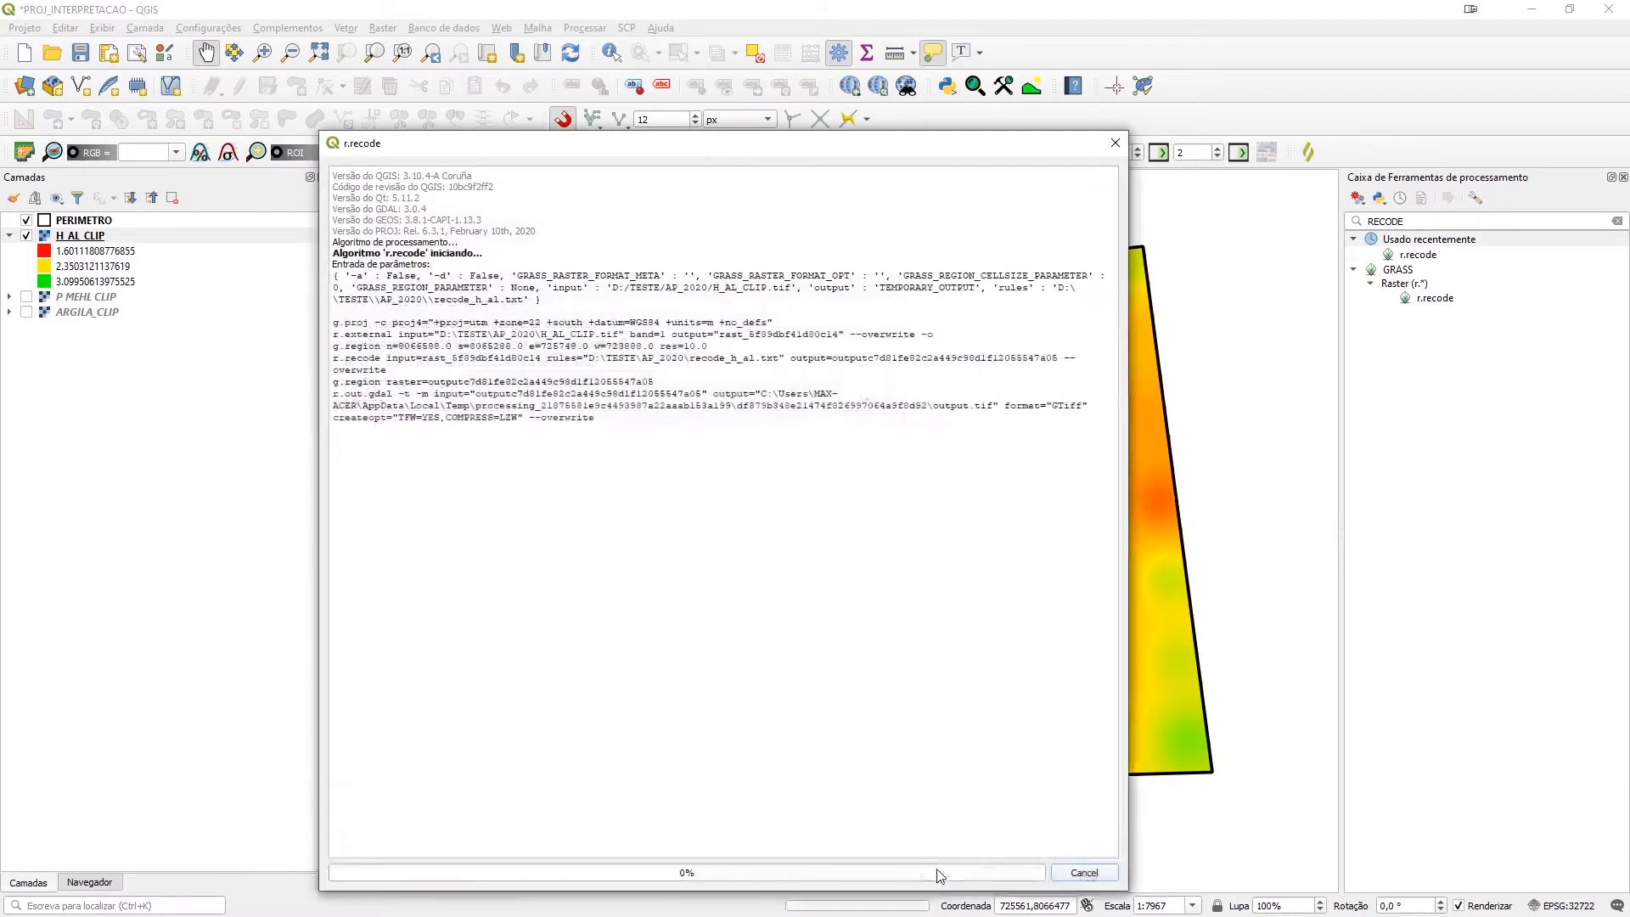
# Classify the output raster's paletted symbology so it lists only the values present, and apply it
pyautogui.scroll(-5, 116, 451)
pyautogui.scroll(5, 95, 359)
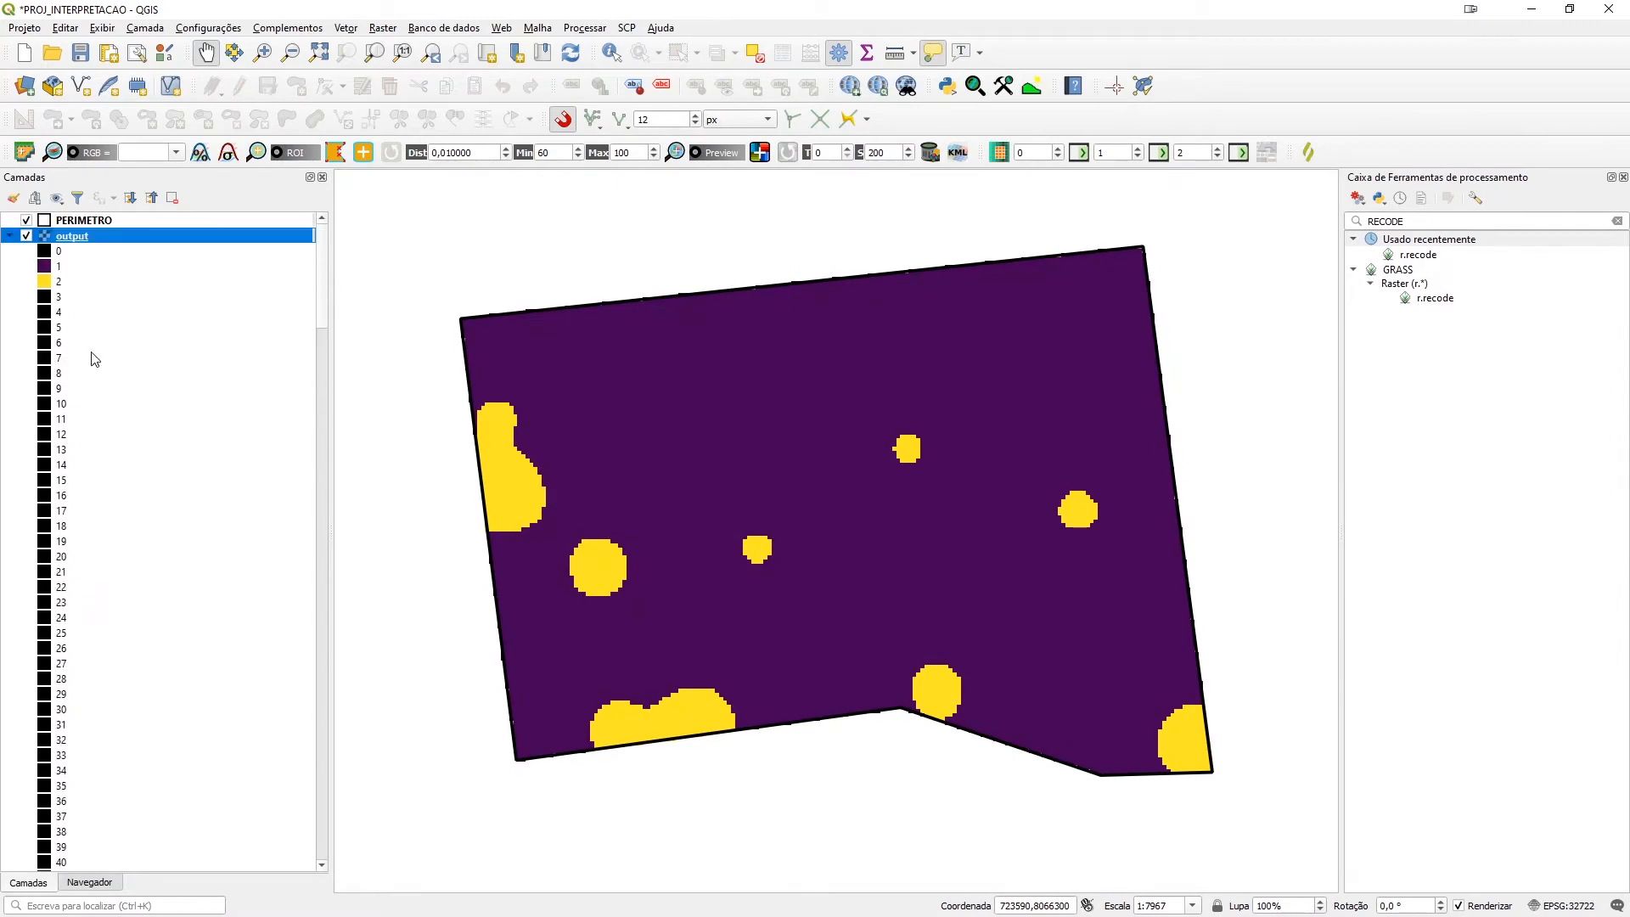
pyautogui.doubleClick(68, 236)
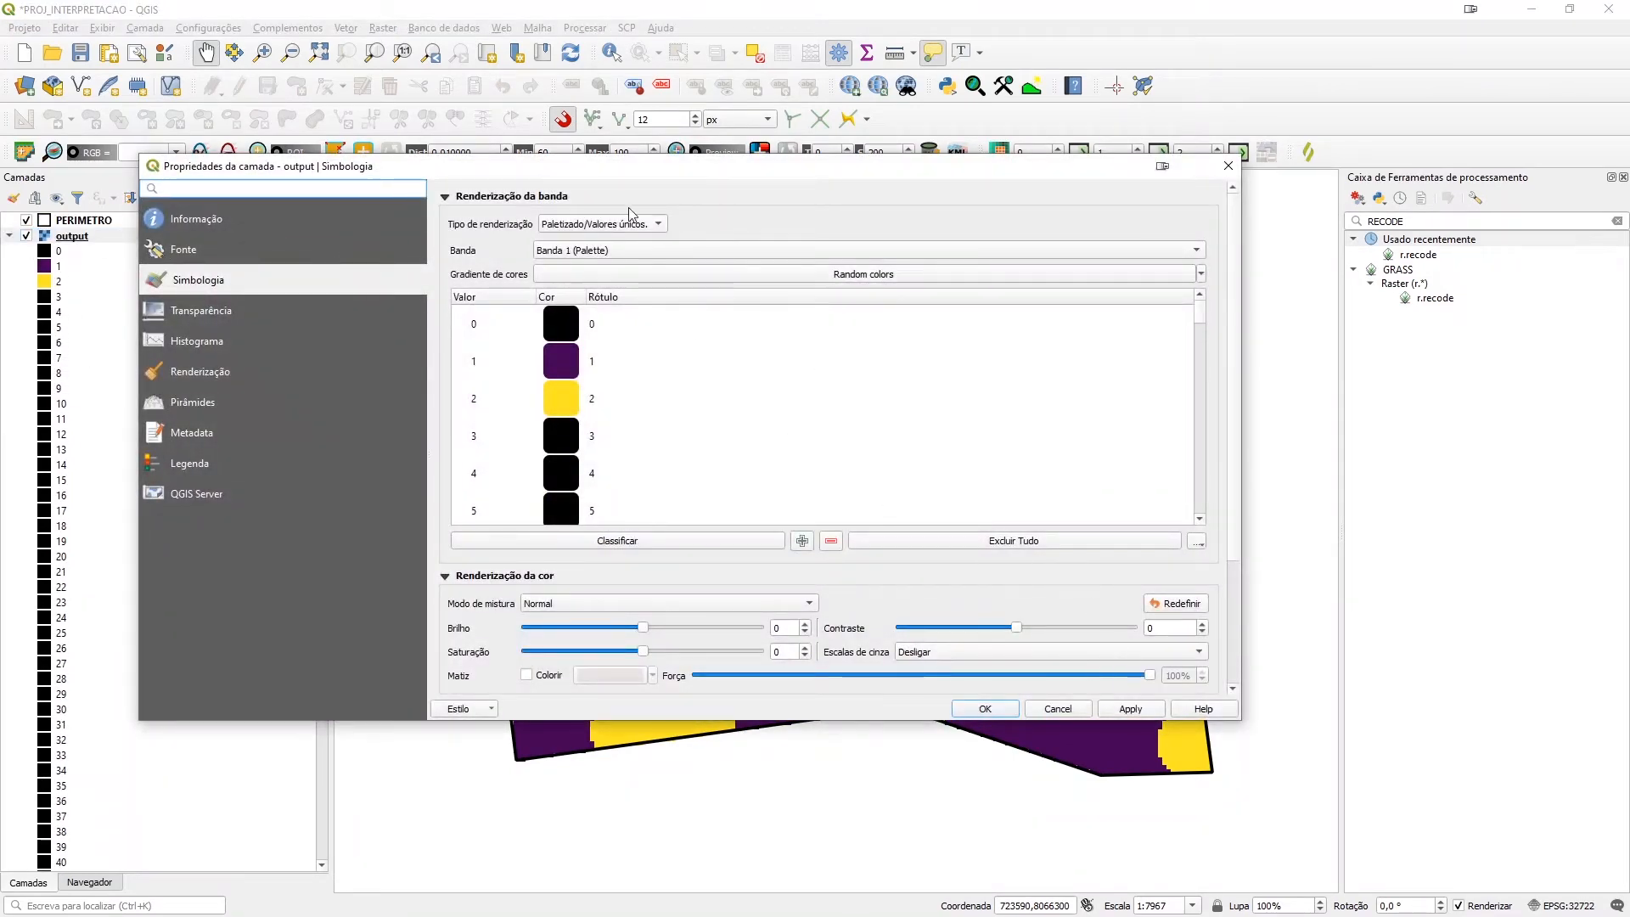
pyautogui.click(617, 541)
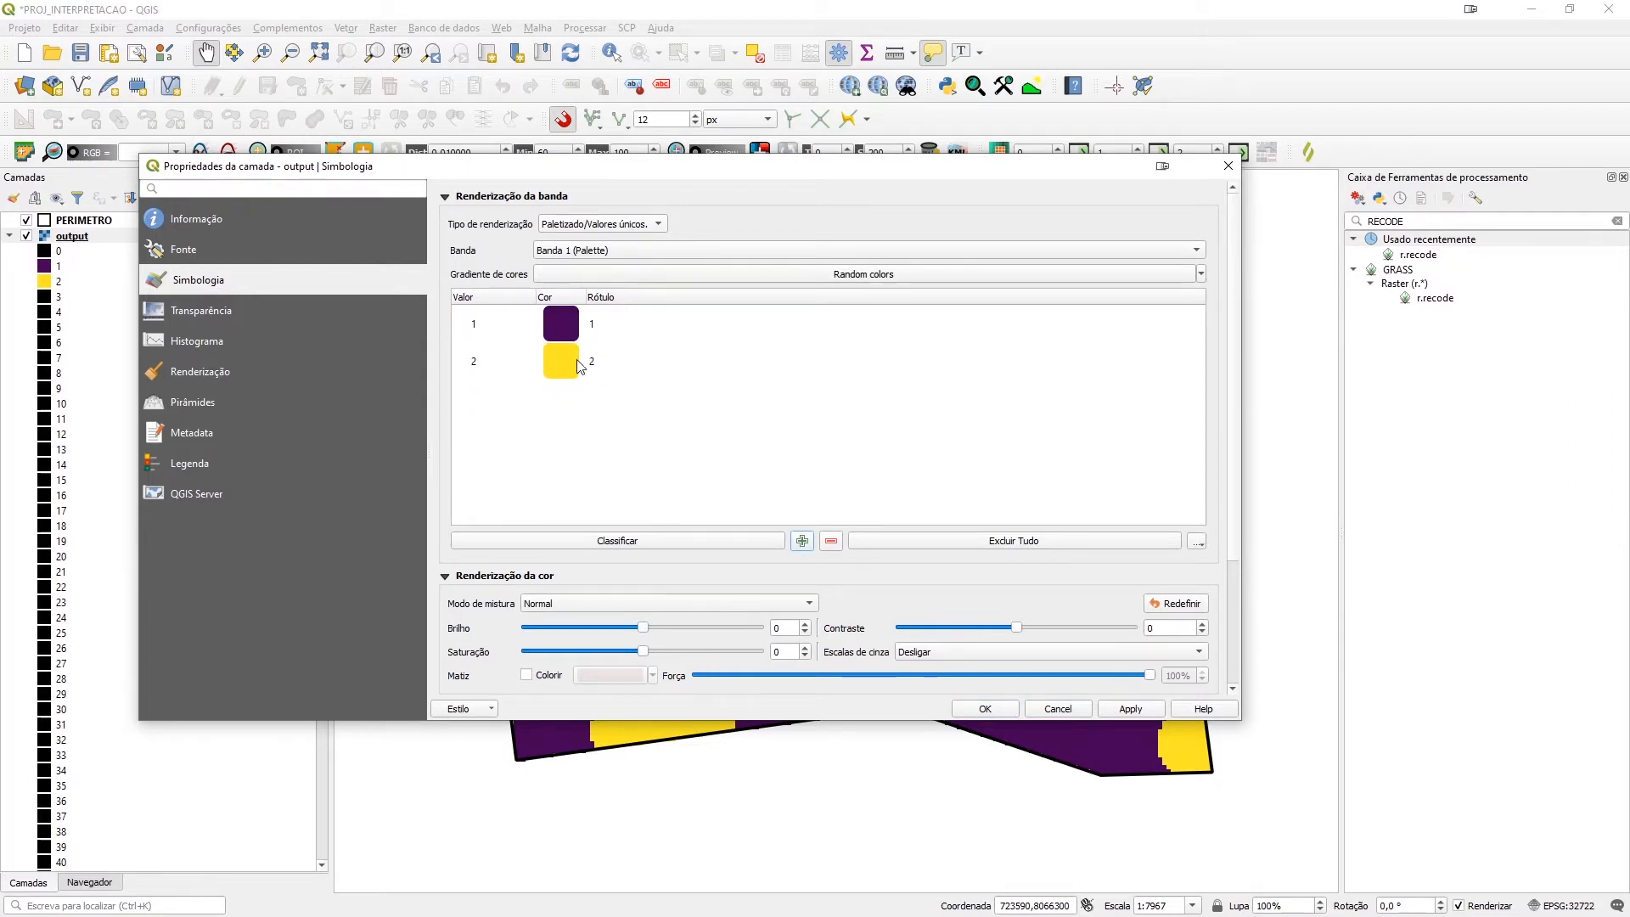
pyautogui.click(1100, 713)
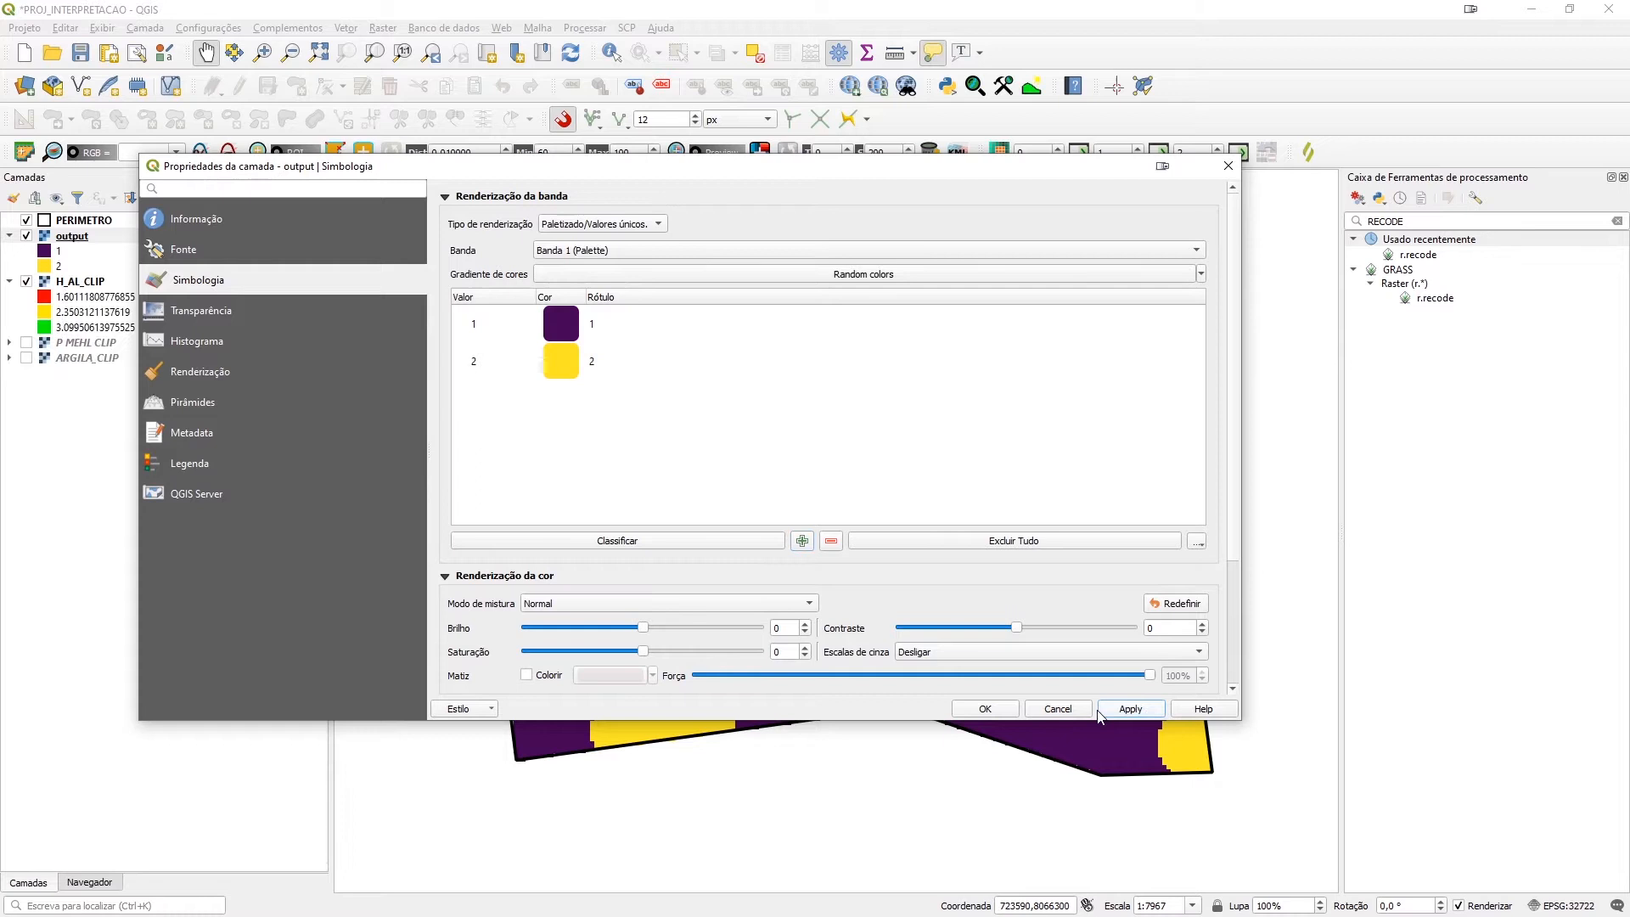
pyautogui.click(981, 709)
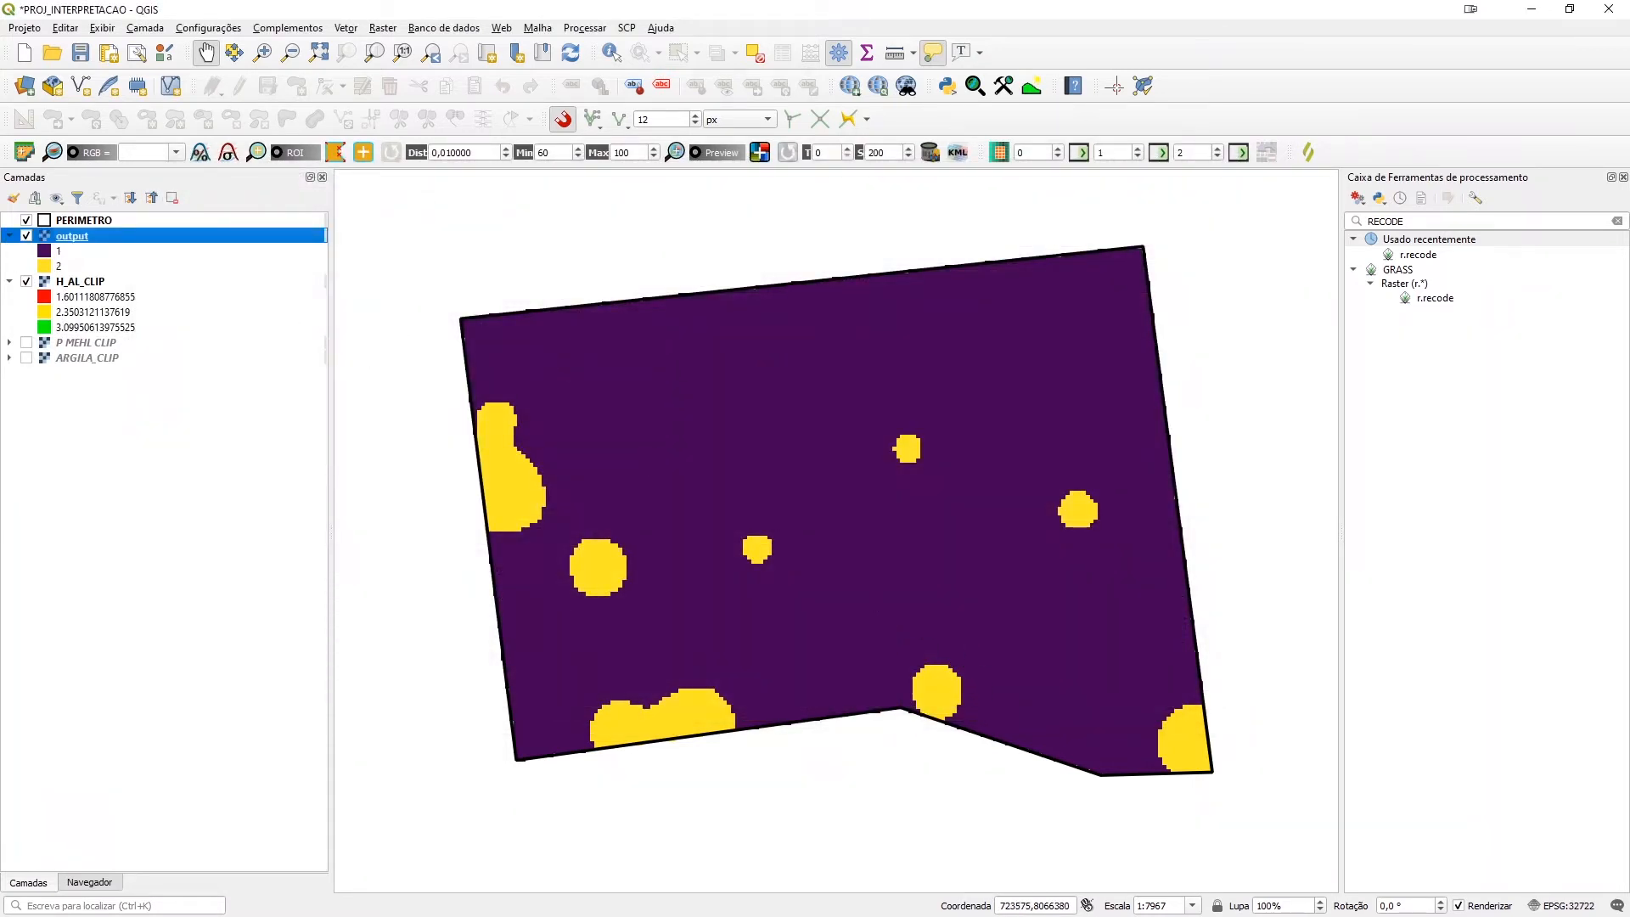
# Review the H+Al interpretation table on the slide, then identify the output raster's values in a yellow and a purple area
pyautogui.hotkey('alt', 'Tab')
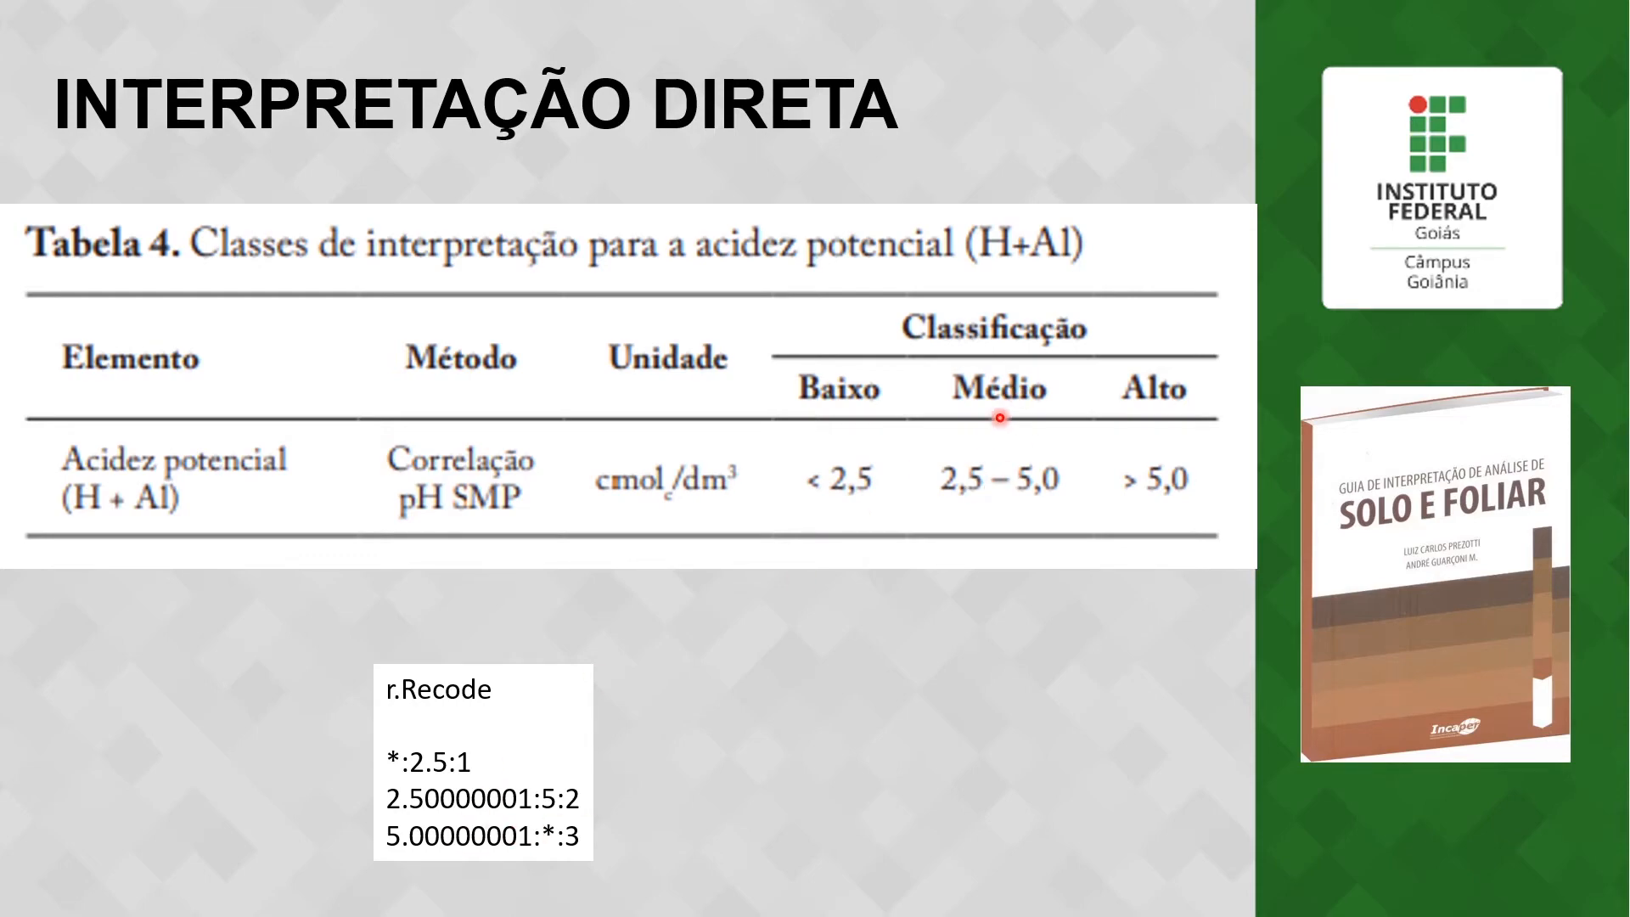
pyautogui.hotkey('alt', 'Tab')
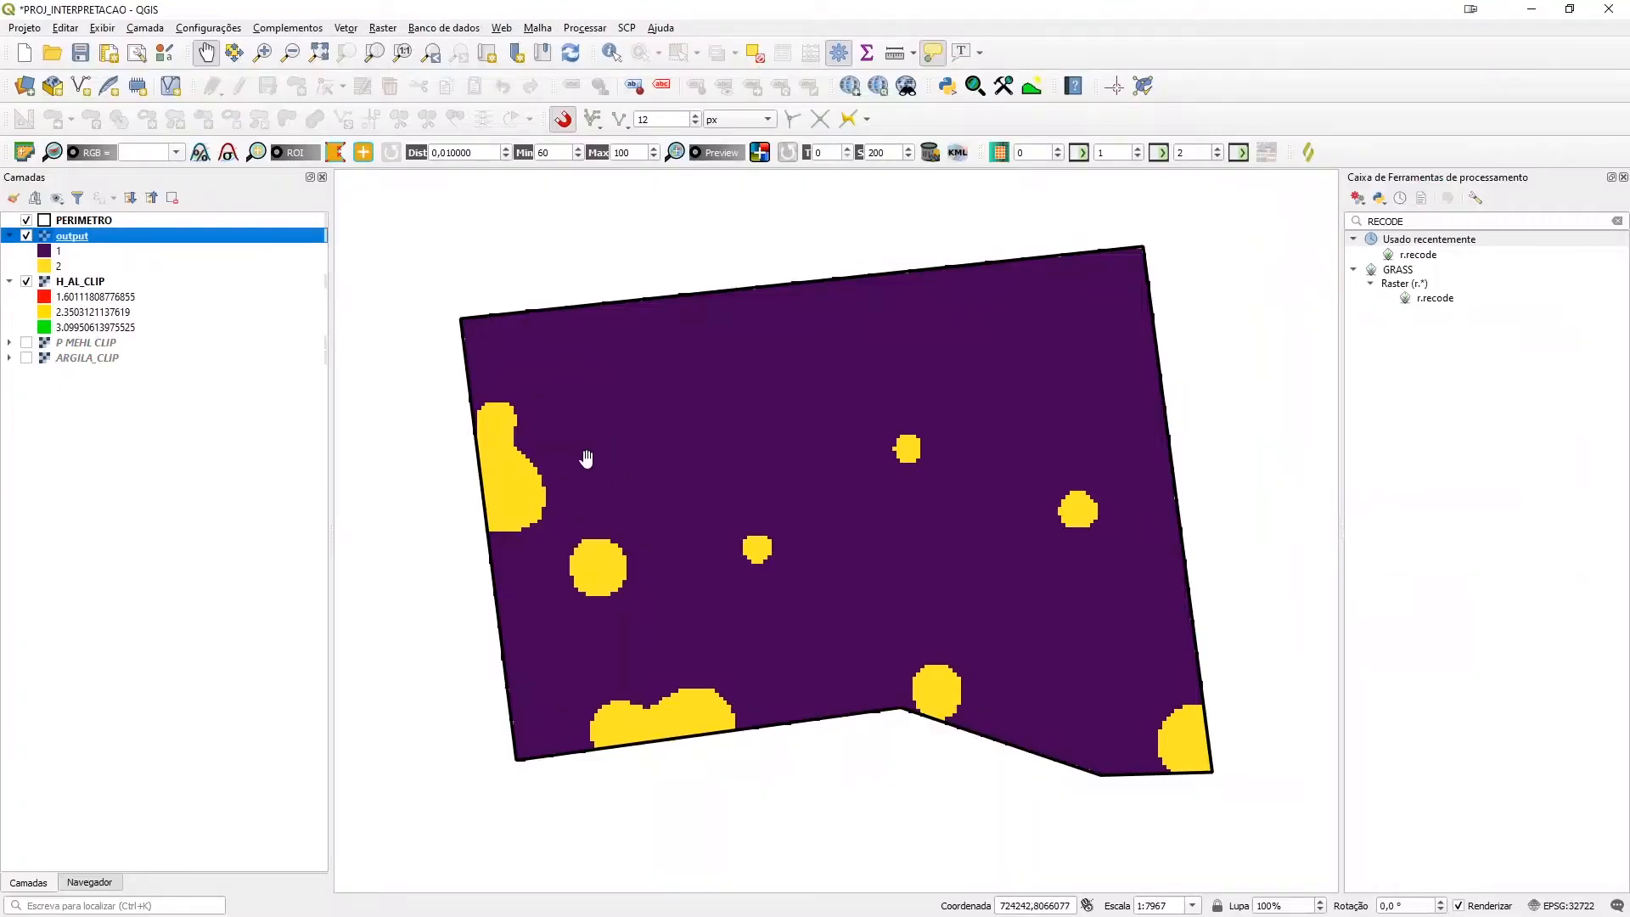
pyautogui.moveTo(515, 459); pyautogui.dragTo(550, 425)
pyautogui.scroll(2, 550, 424)
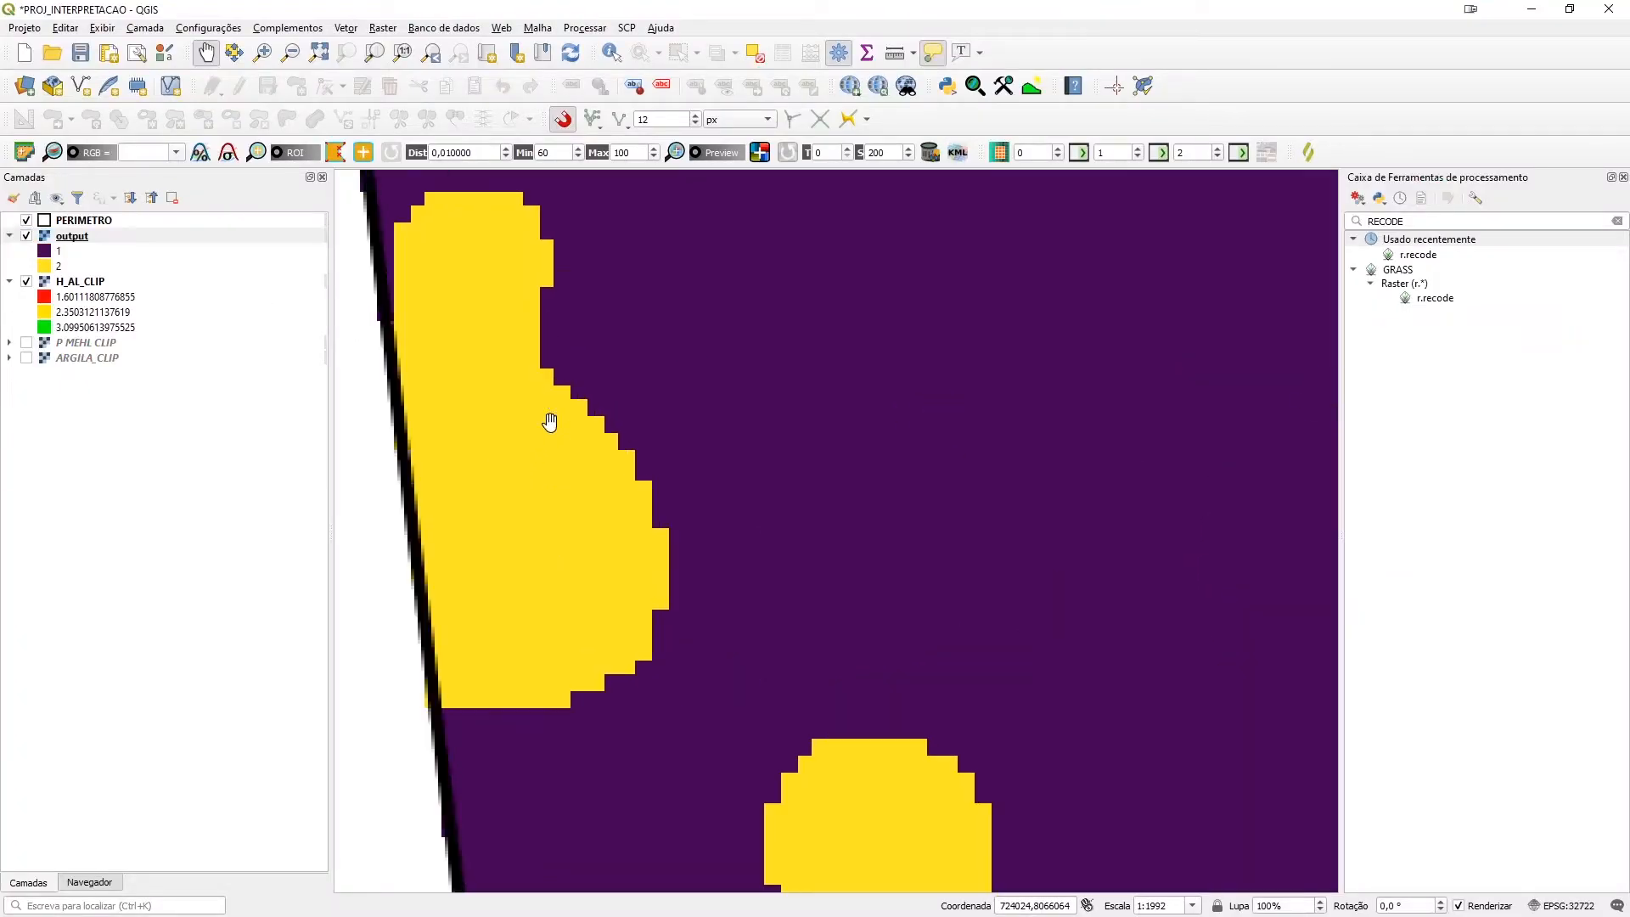
pyautogui.click(609, 55)
pyautogui.click(463, 286)
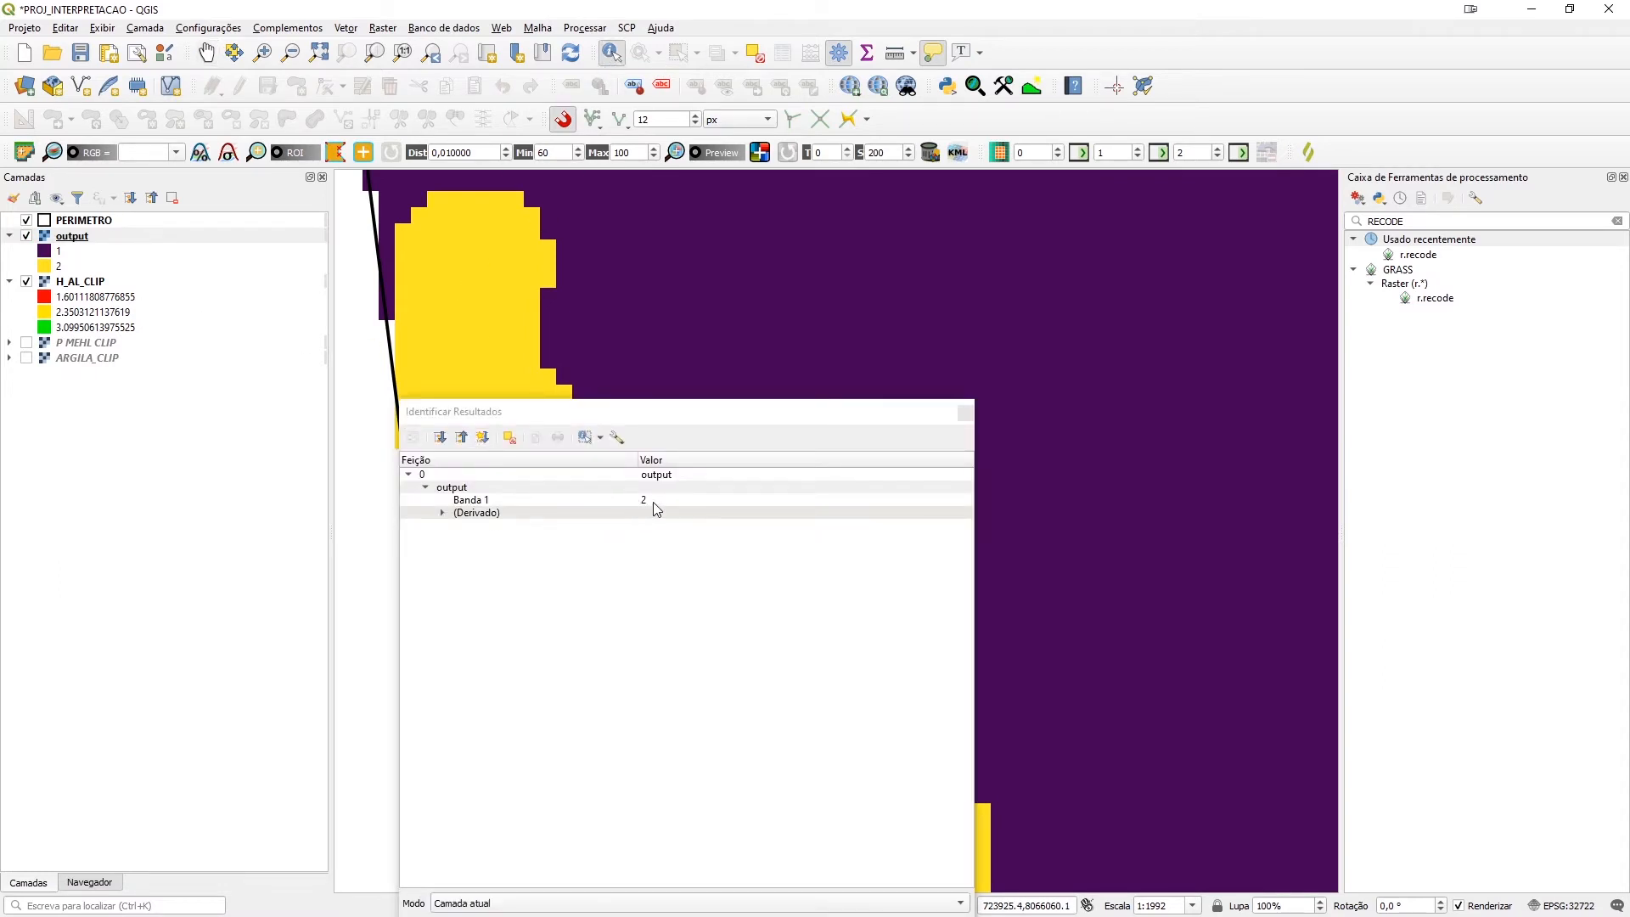
pyautogui.click(735, 335)
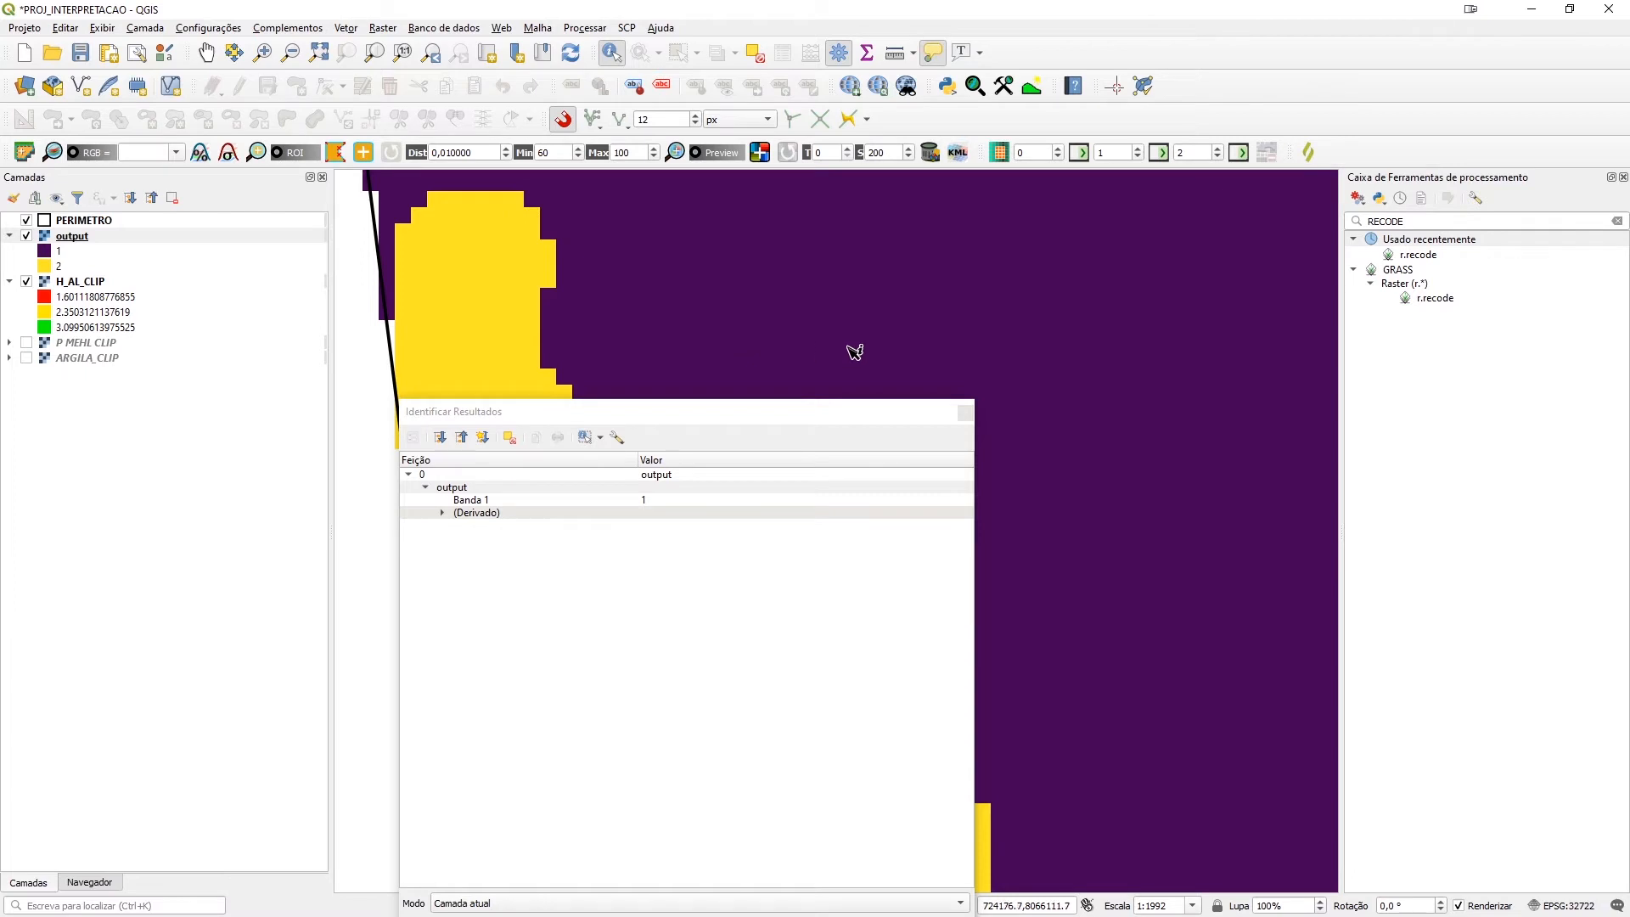
# Identify H_AL_CLIP's original values at several points inside and outside the yellow area for comparison with the classes
pyautogui.click(76, 287)
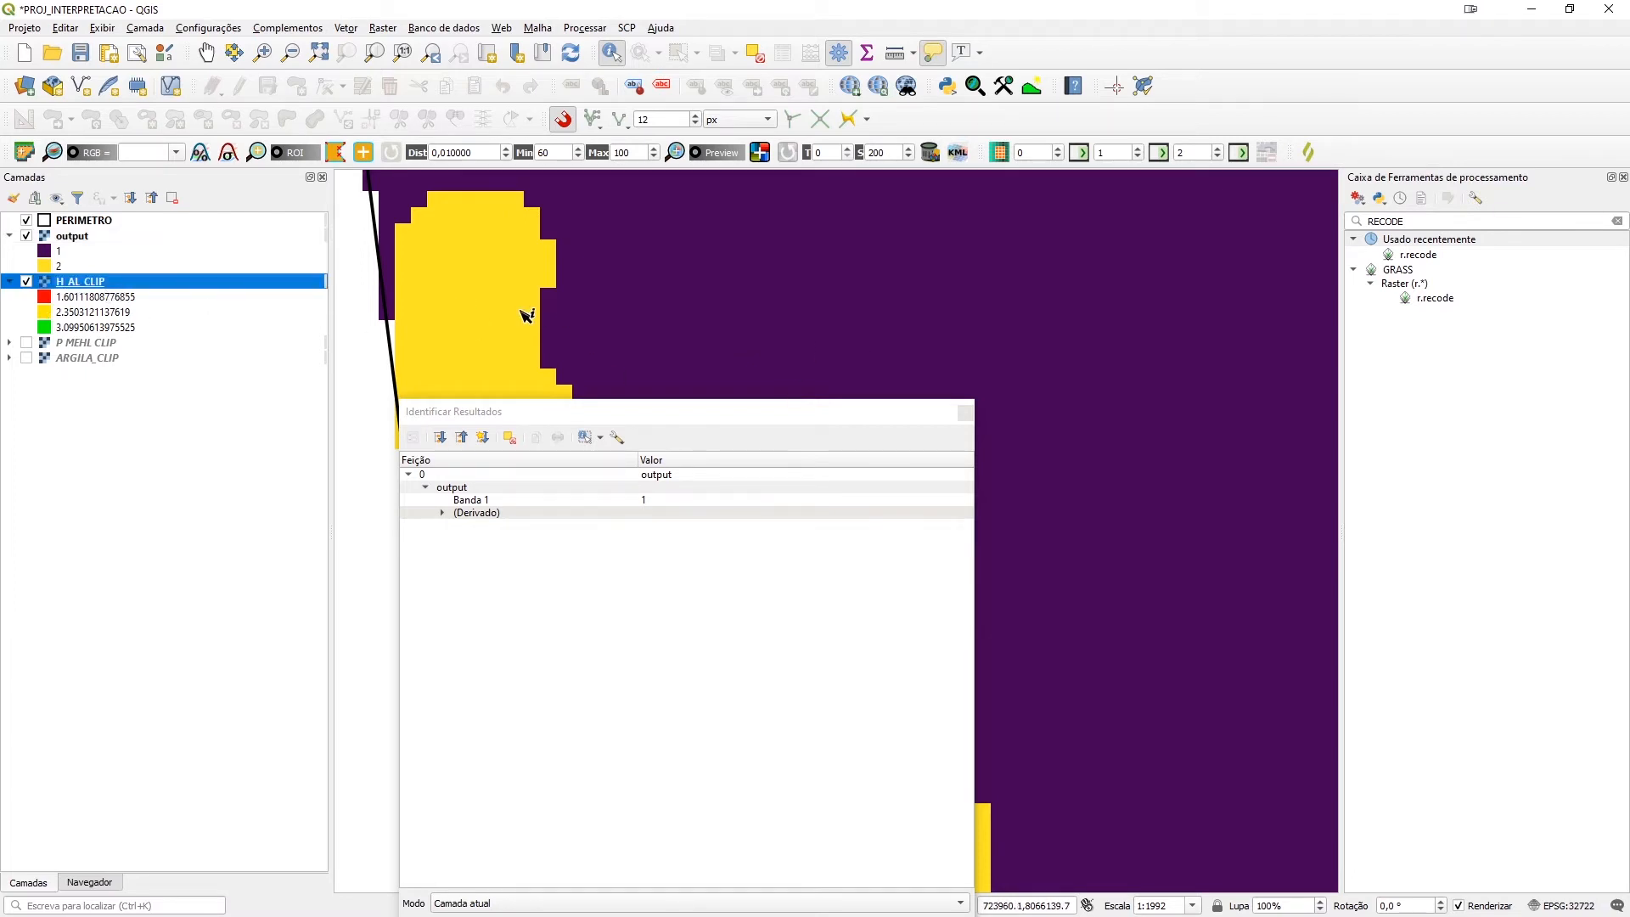
pyautogui.click(482, 331)
pyautogui.click(709, 364)
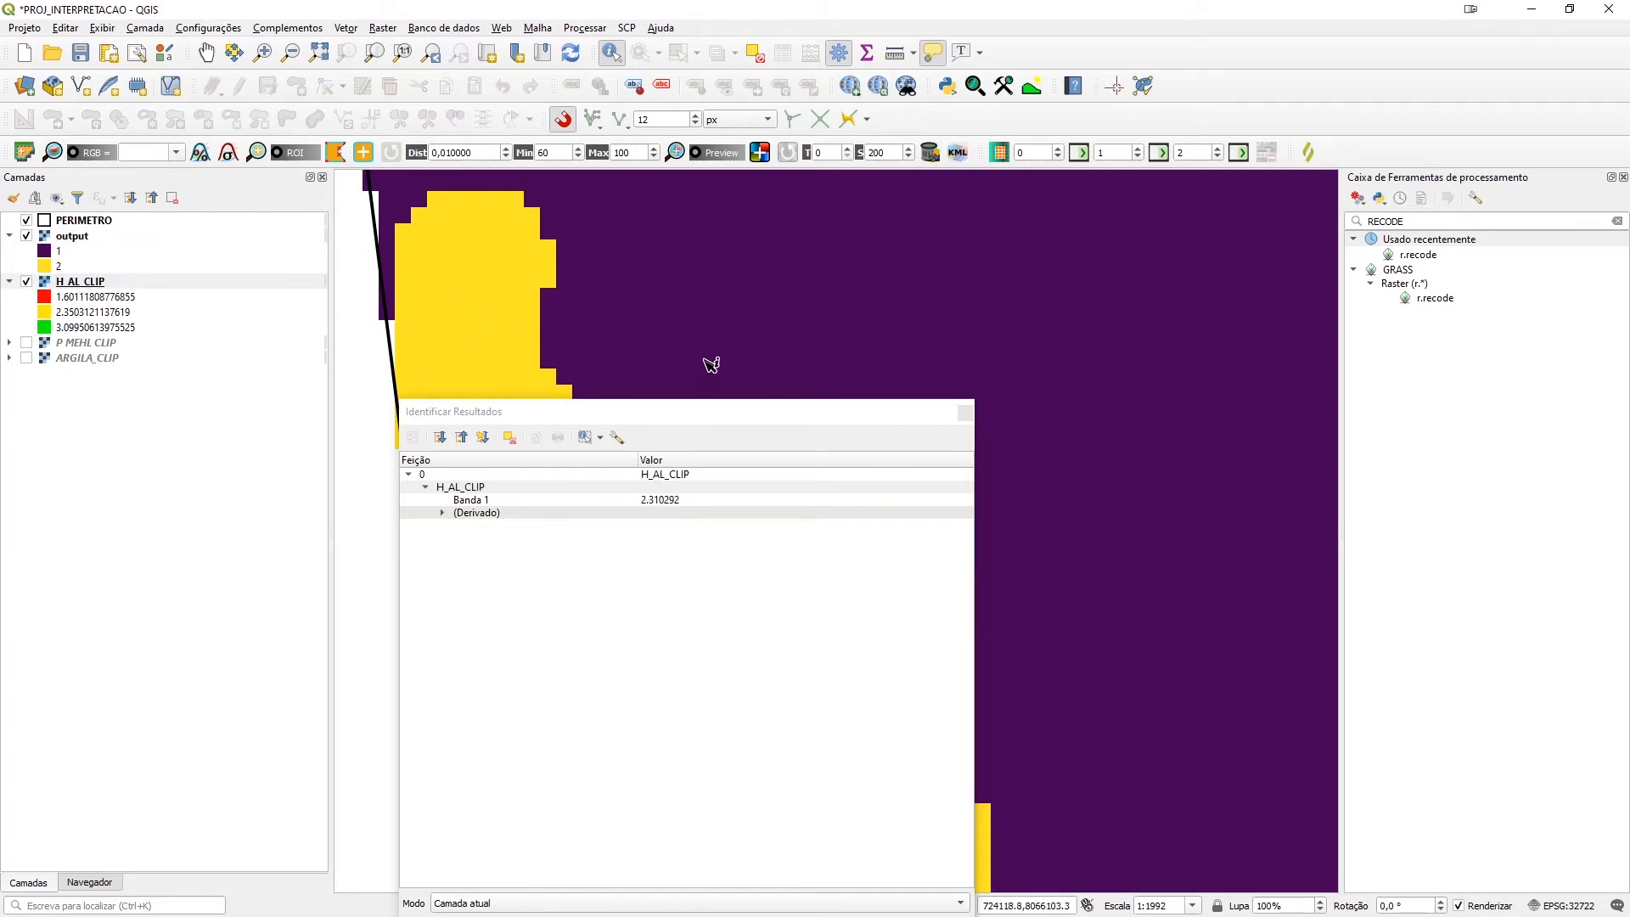
pyautogui.click(639, 331)
pyautogui.click(450, 335)
pyautogui.click(479, 371)
pyautogui.click(462, 332)
# Identify the recoded output layer's values again in the yellow and purple areas, then close the results
pyautogui.click(75, 237)
pyautogui.click(472, 294)
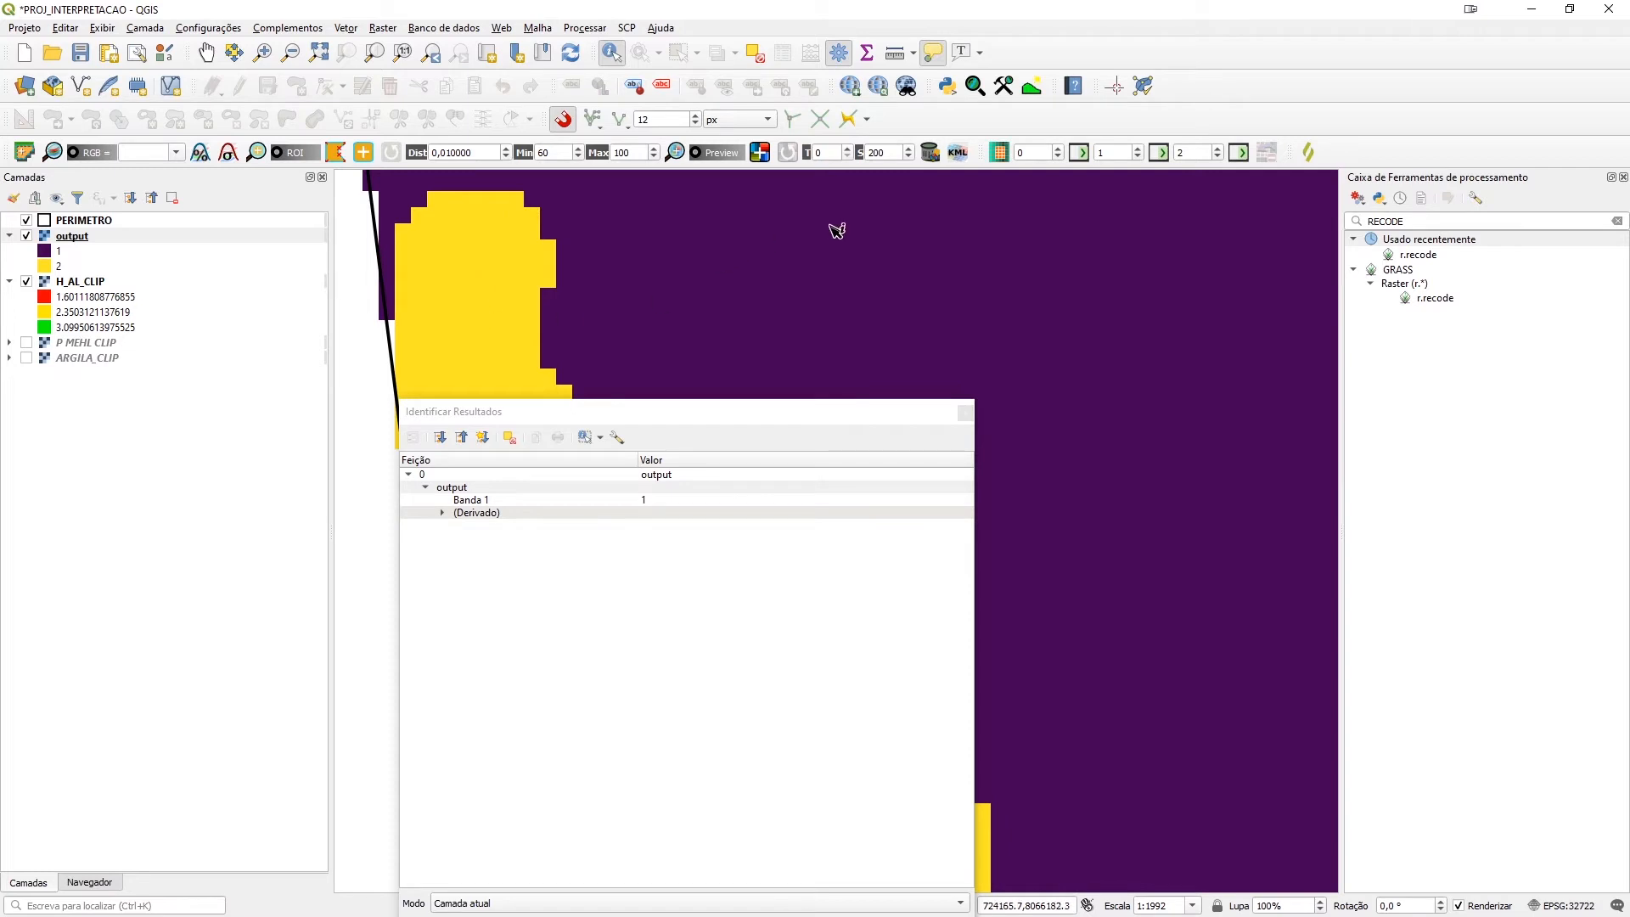
pyautogui.click(918, 297)
pyautogui.click(965, 412)
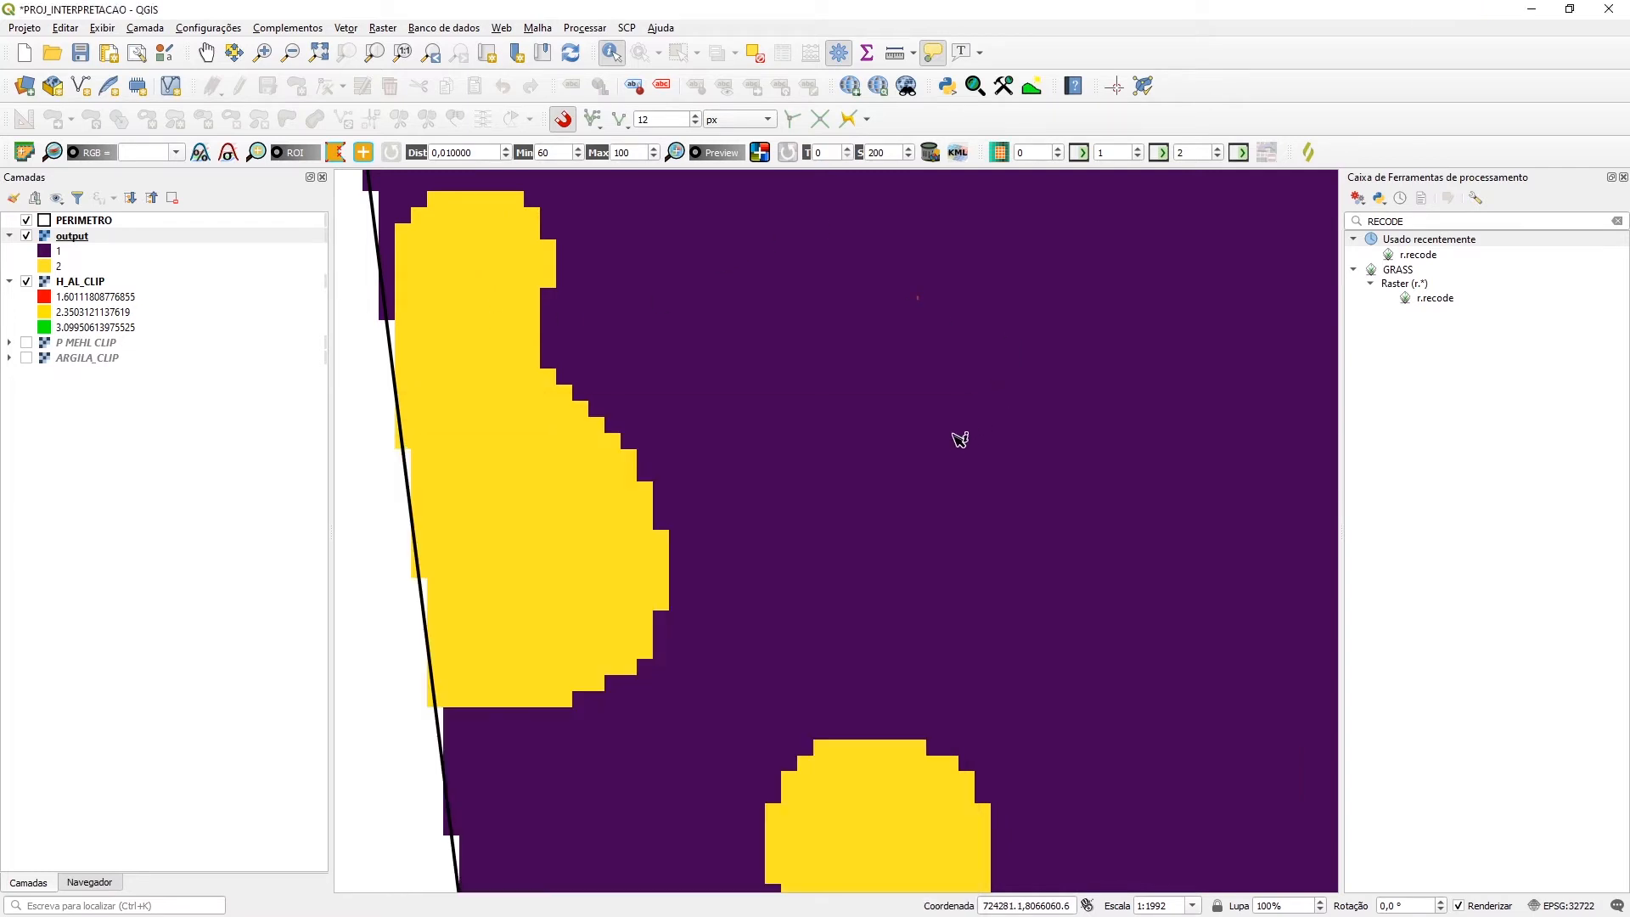
# Start exporting the output layer as a GeoTIFF raster with the file name H_AL_RECLASS
pyautogui.scroll(-3, 957, 436)
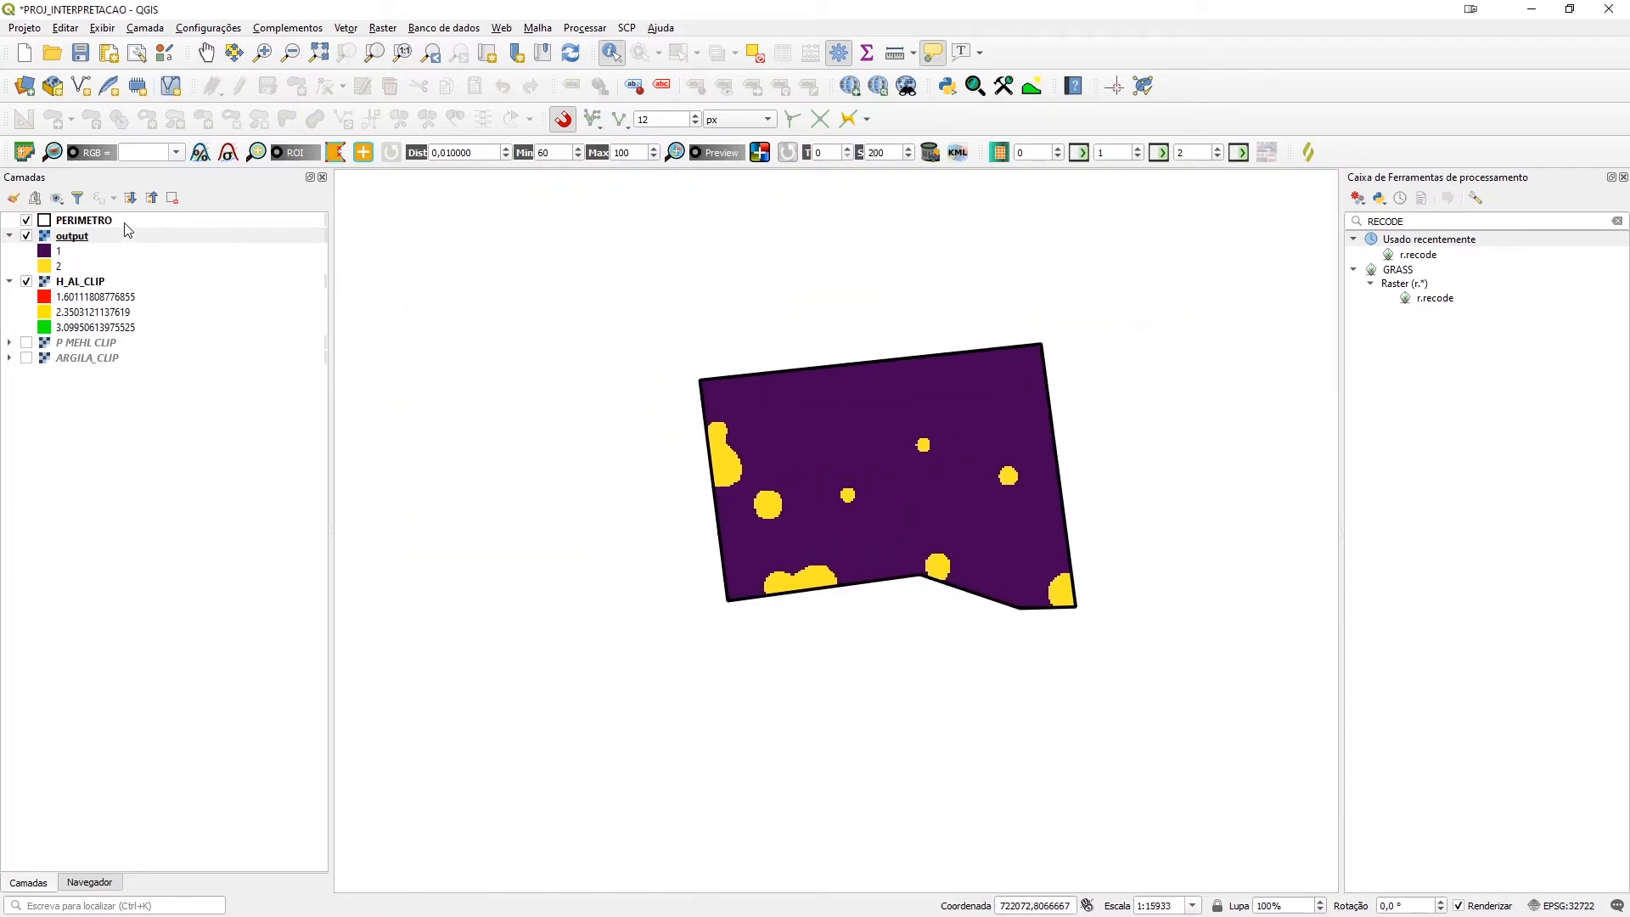
pyautogui.click(76, 238)
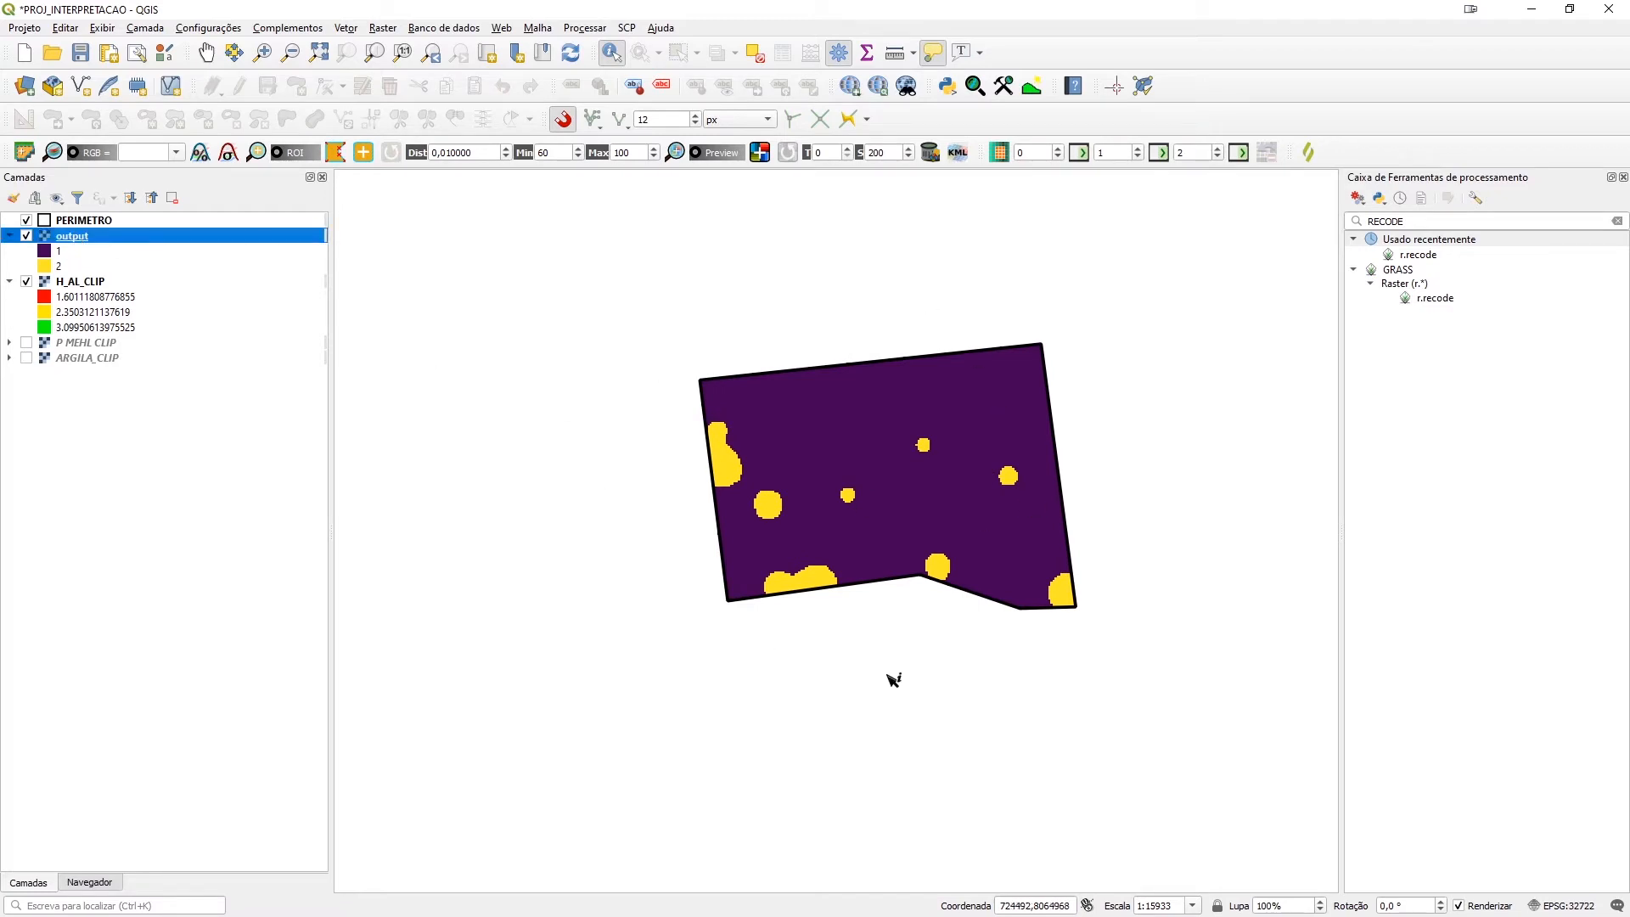
pyautogui.rightClick(67, 243)
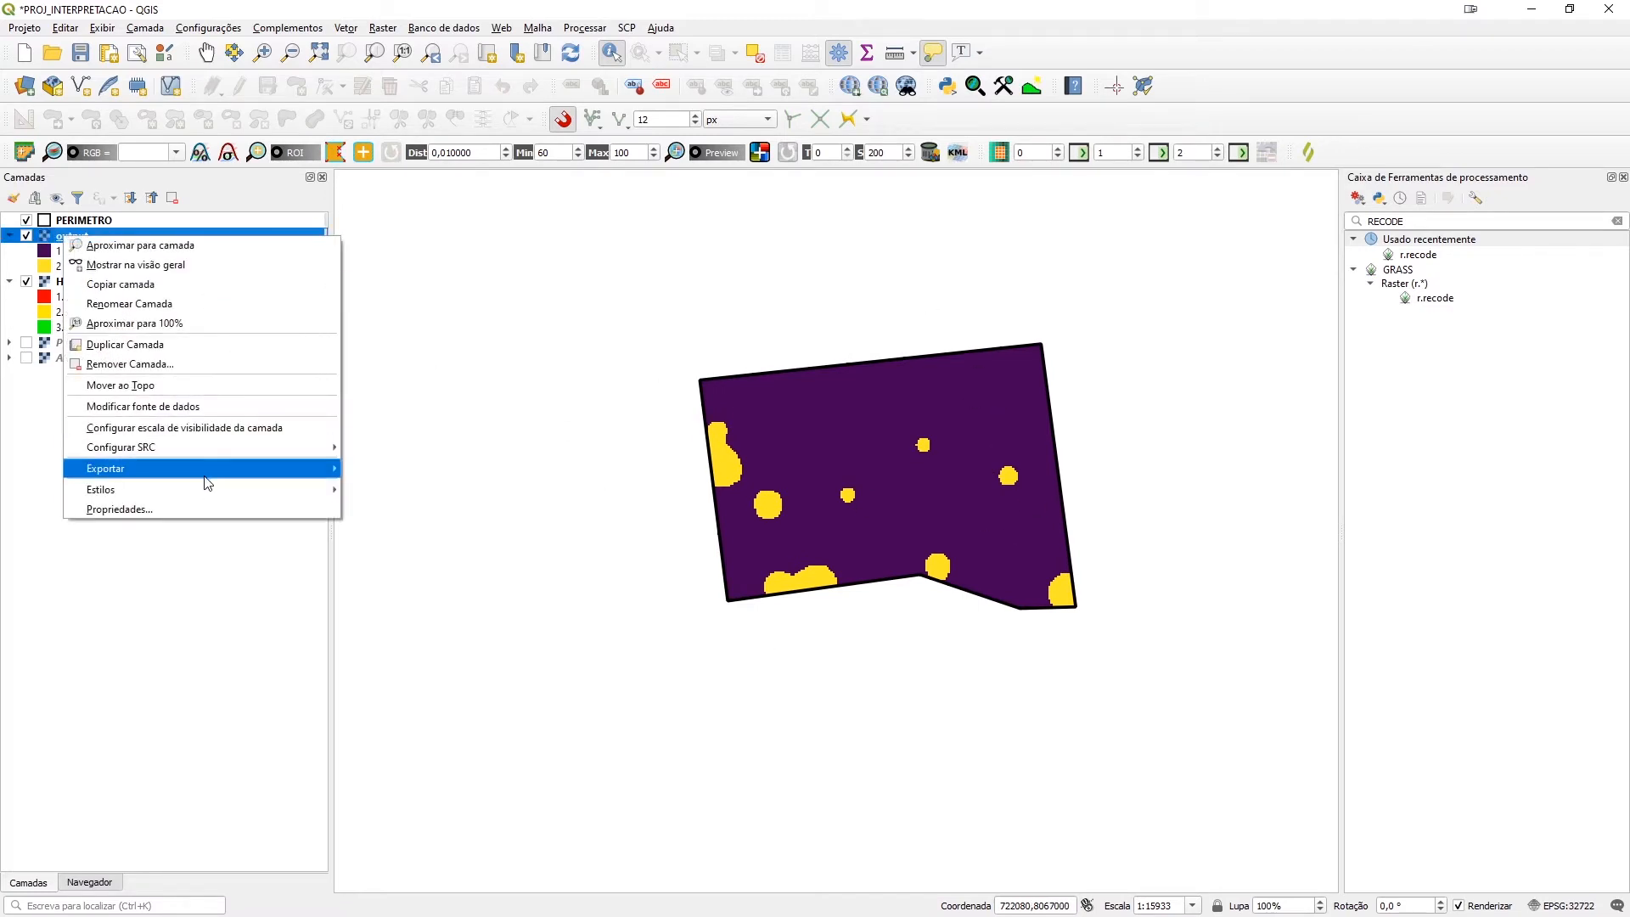
pyautogui.moveTo(263, 473)
pyautogui.click(381, 477)
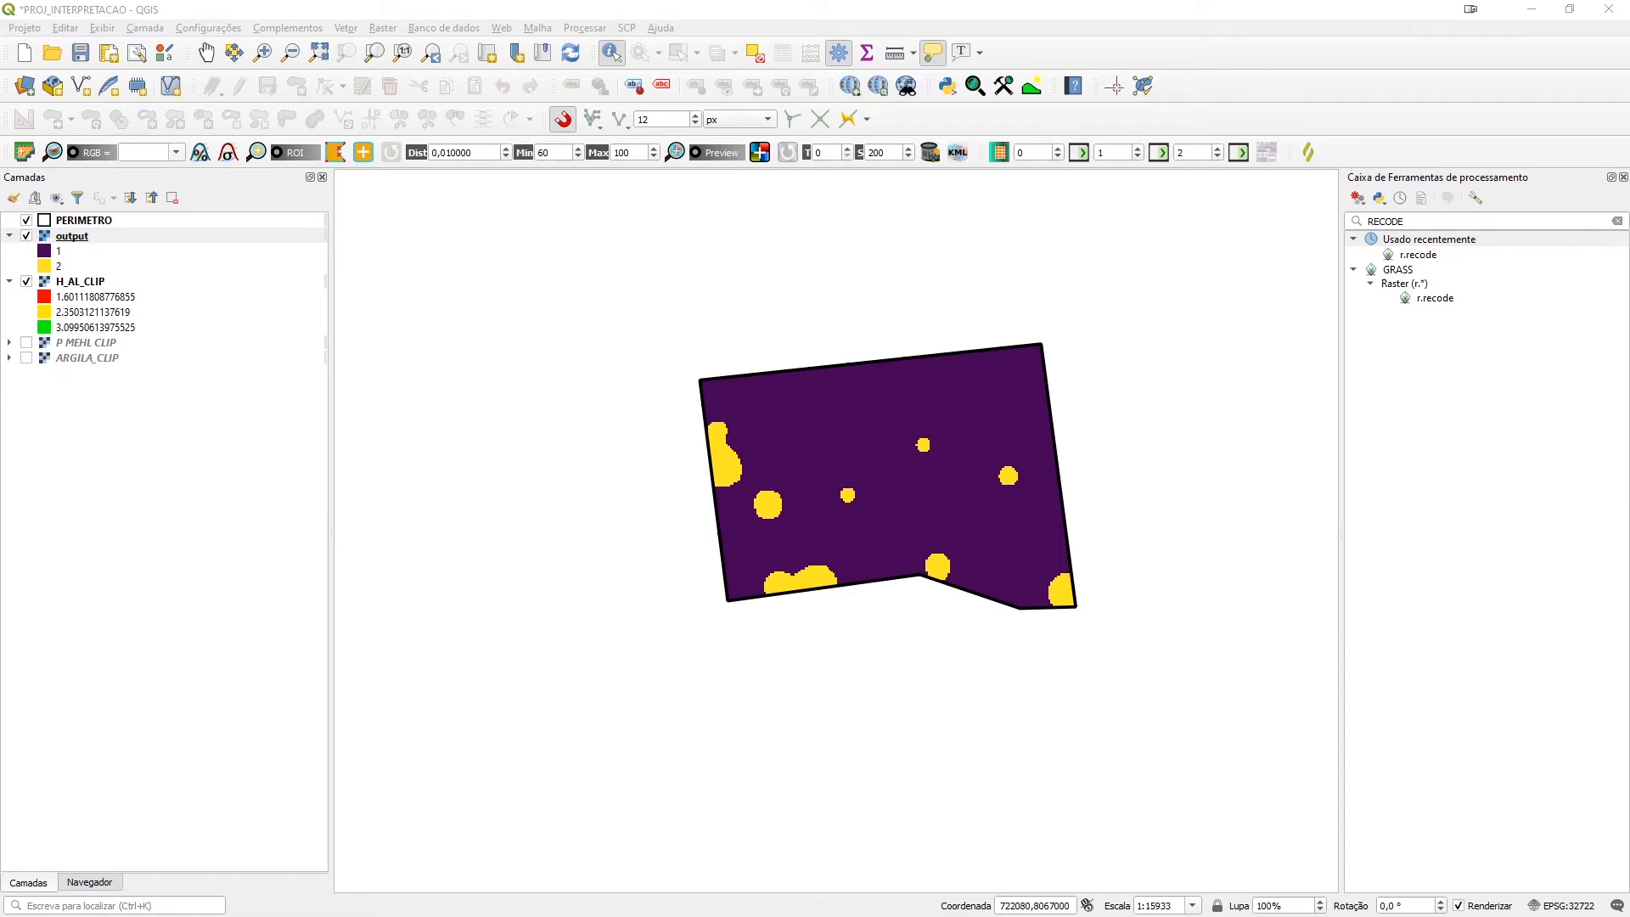
pyautogui.write('H_A')
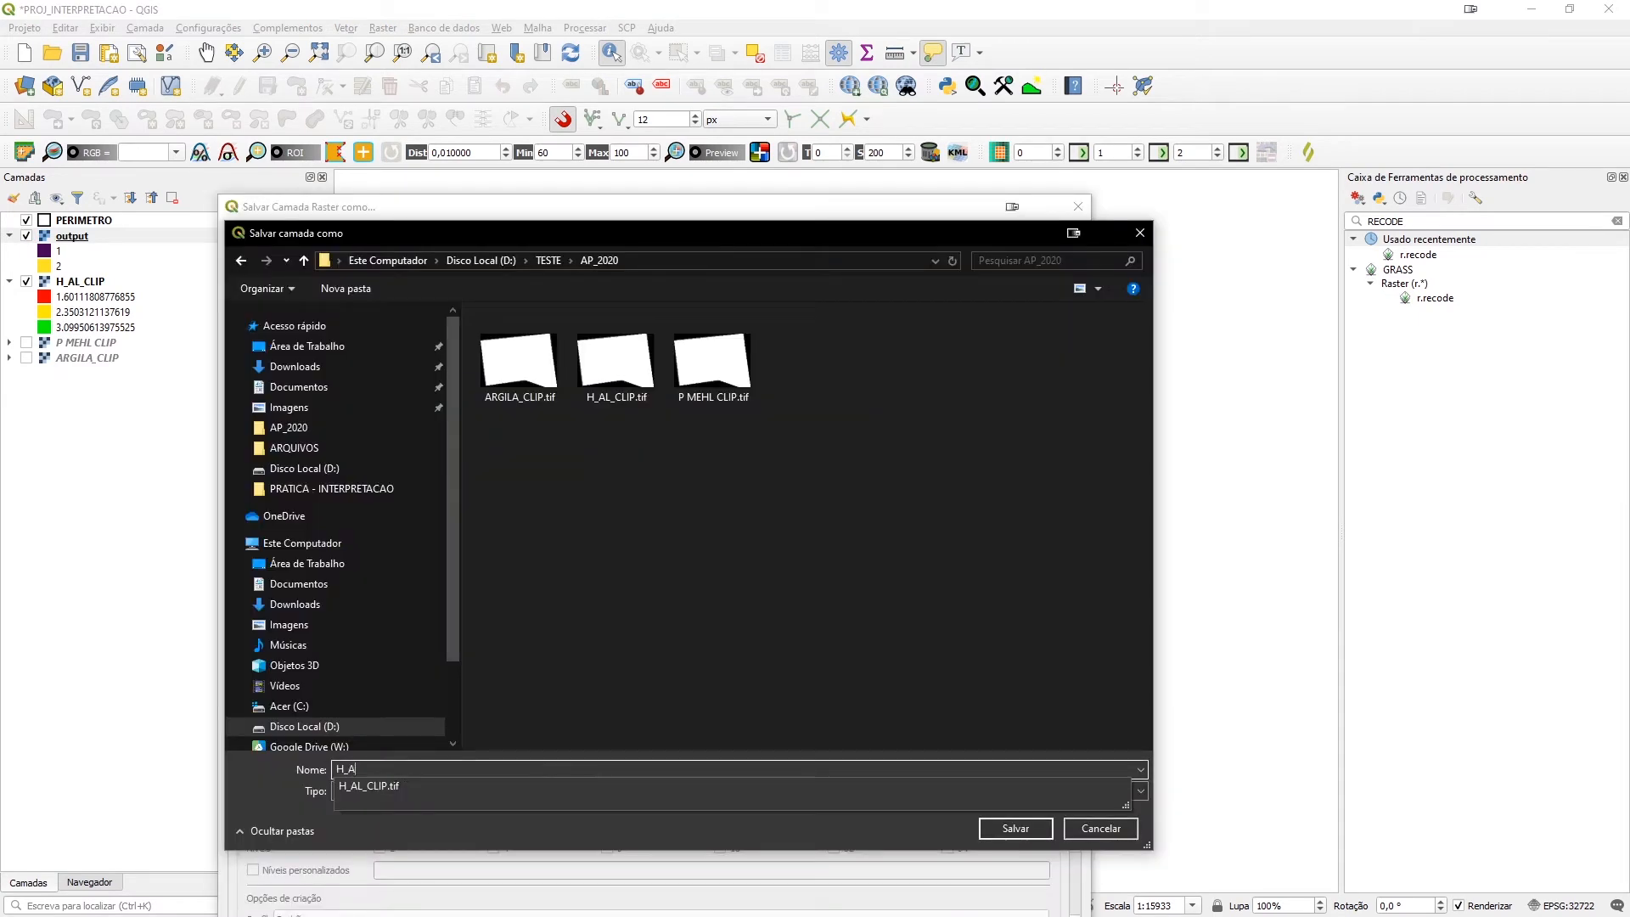
pyautogui.write('L_RECLASS')
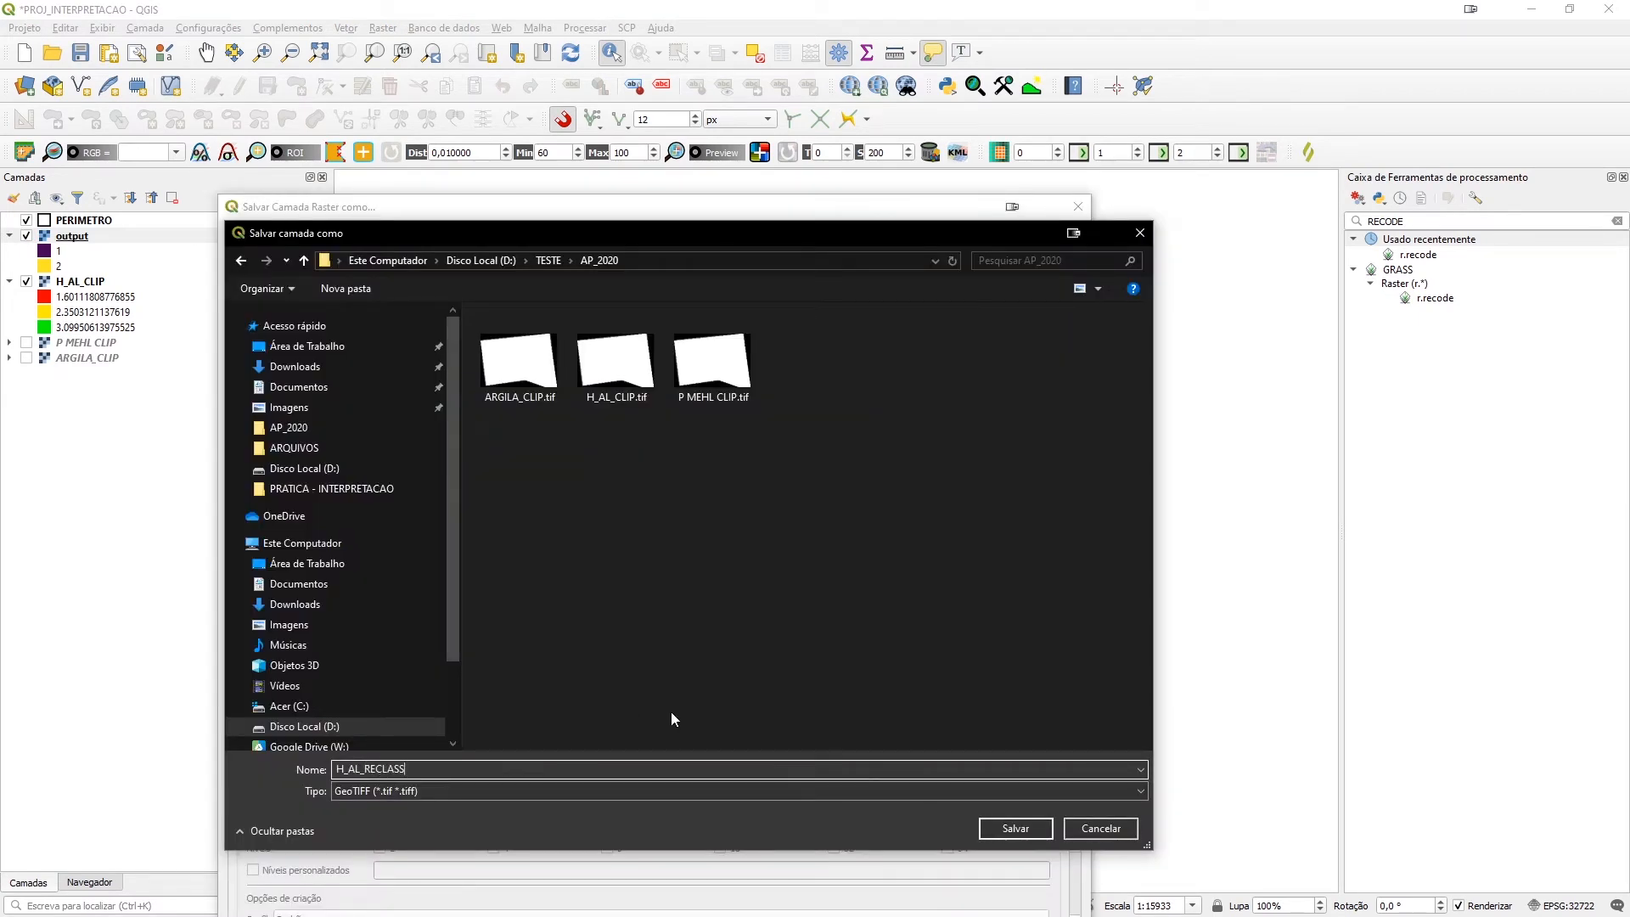
# Create a folder named PROCESS inside AP_2020 and save the H_AL_RECLASS export there
pyautogui.rightClick(756, 559)
pyautogui.moveTo(941, 739)
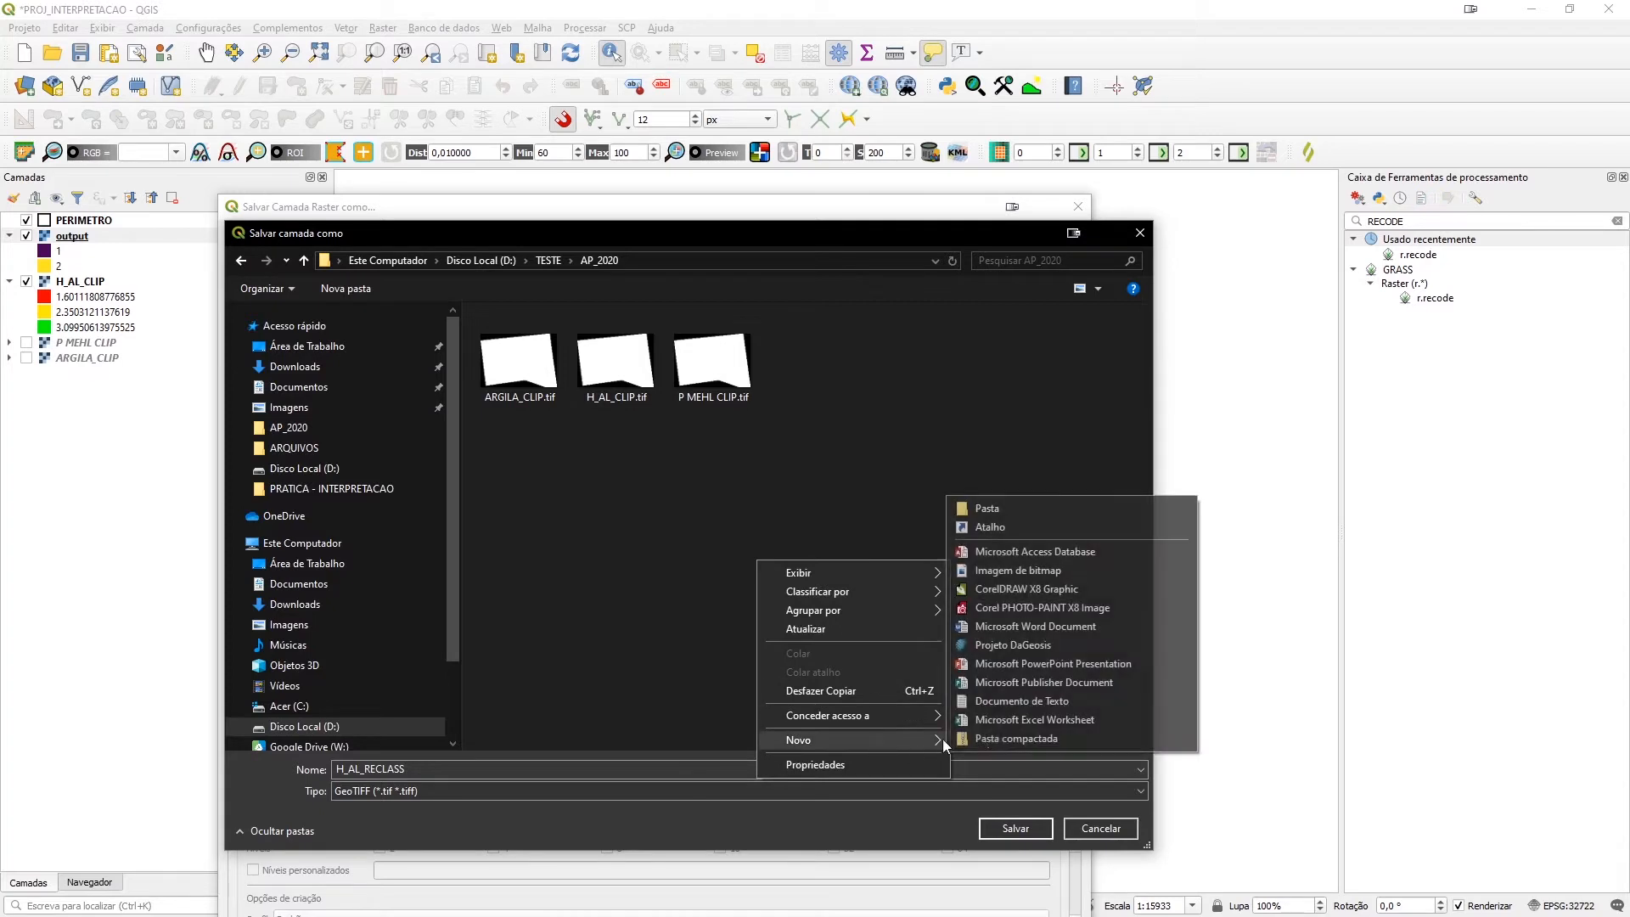
pyautogui.click(1006, 507)
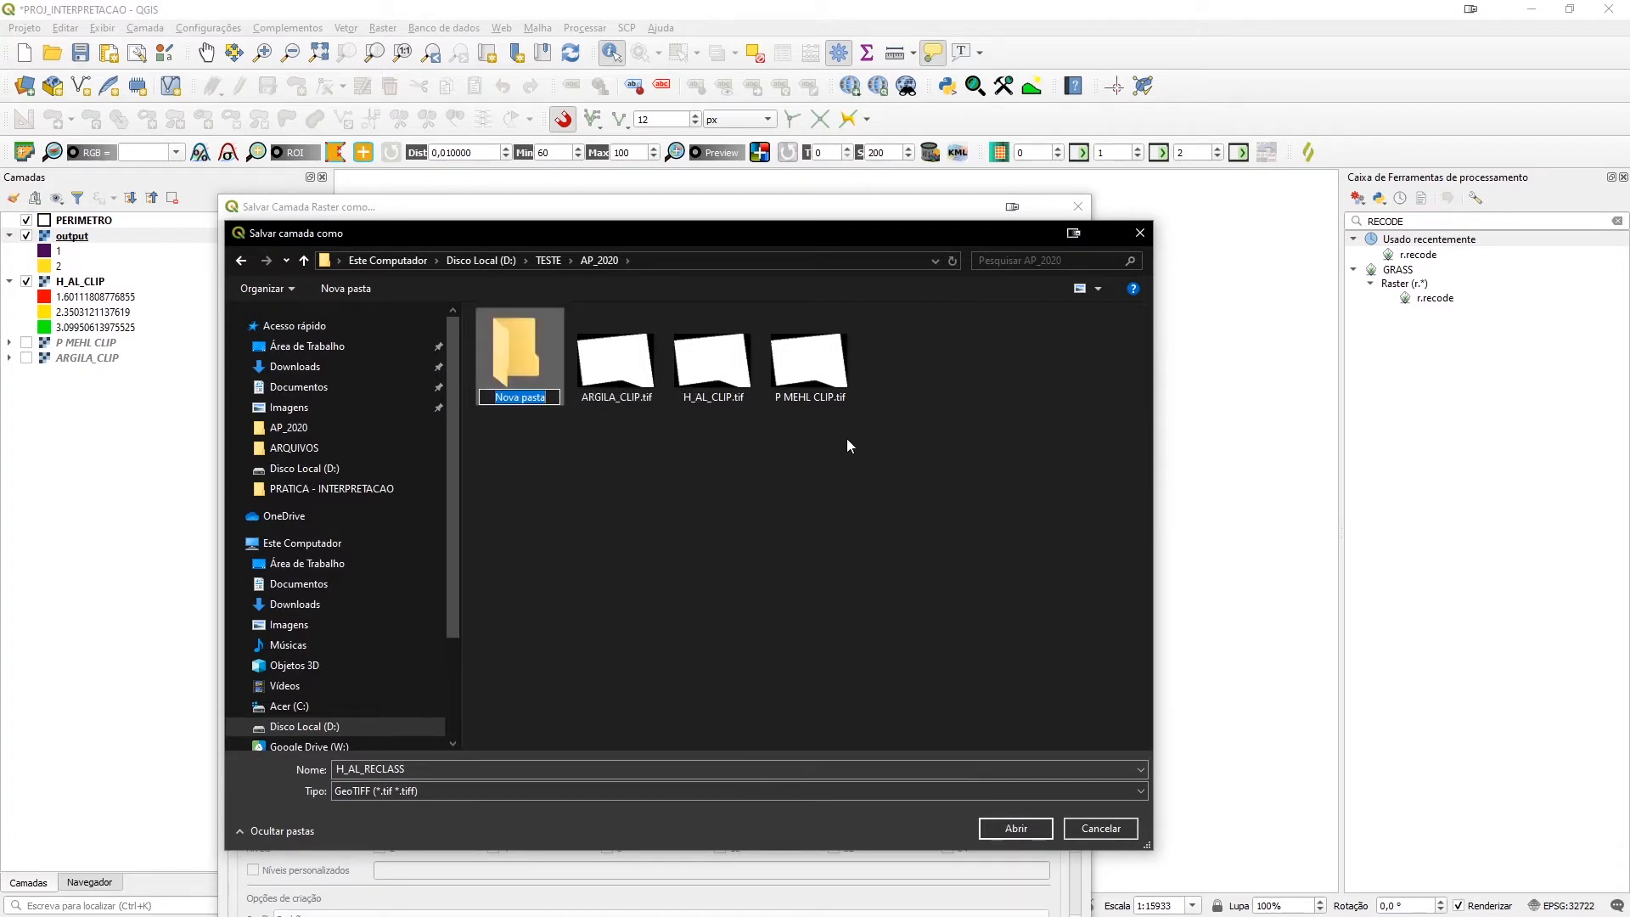
pyautogui.write('PROCESS')
pyautogui.press('Return')
pyautogui.press('Return')
pyautogui.click(1015, 828)
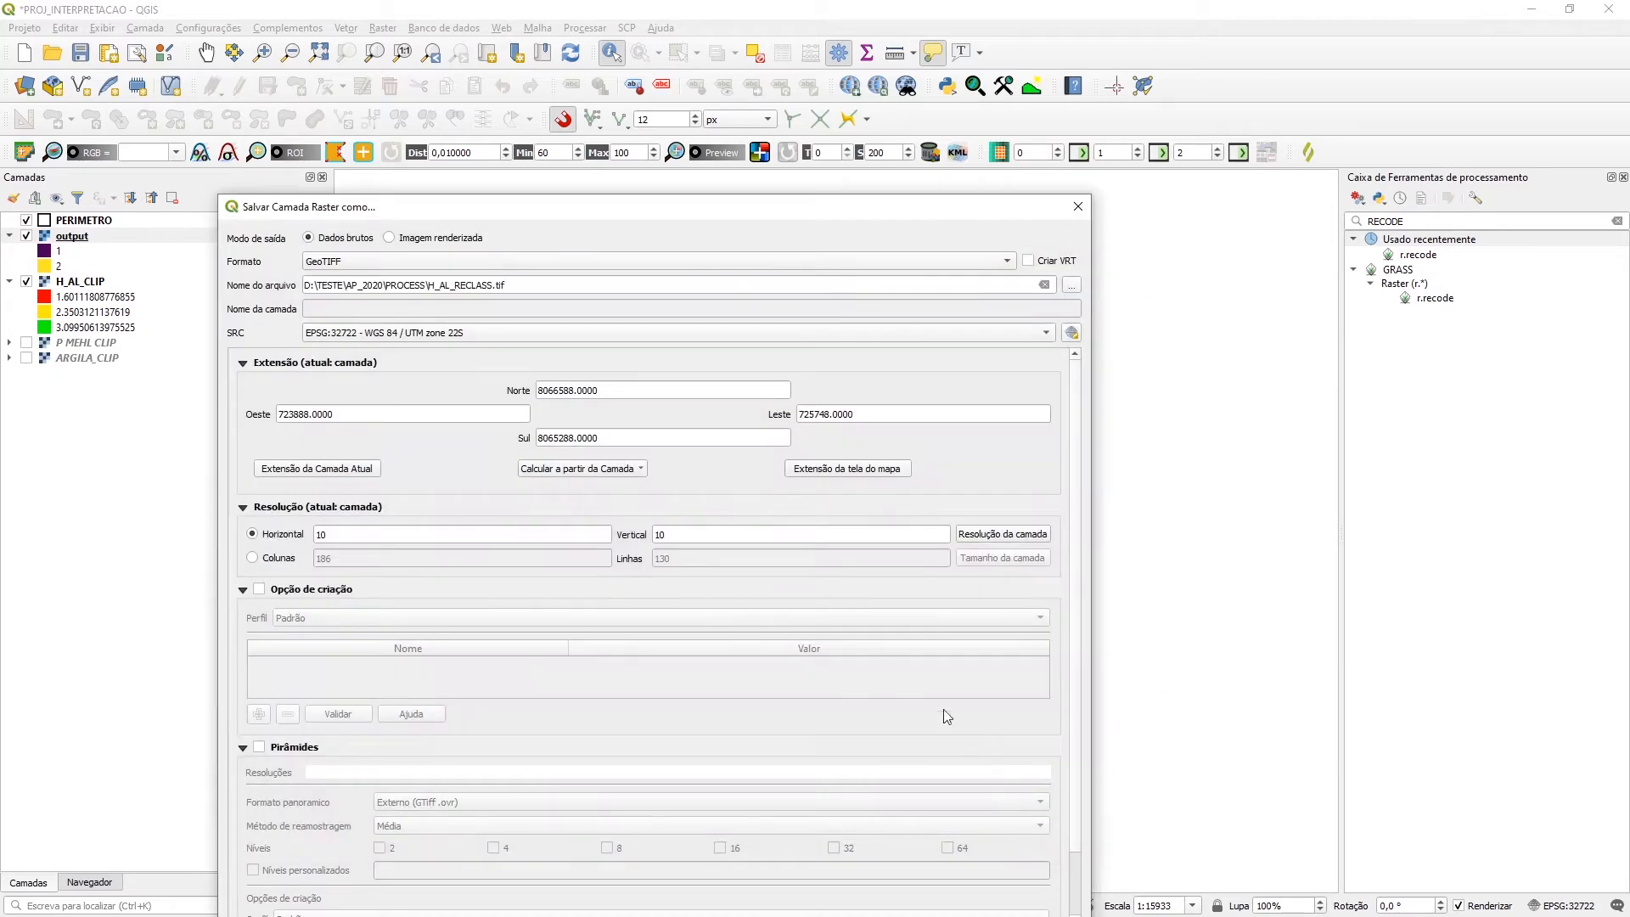
pyautogui.press('Return')
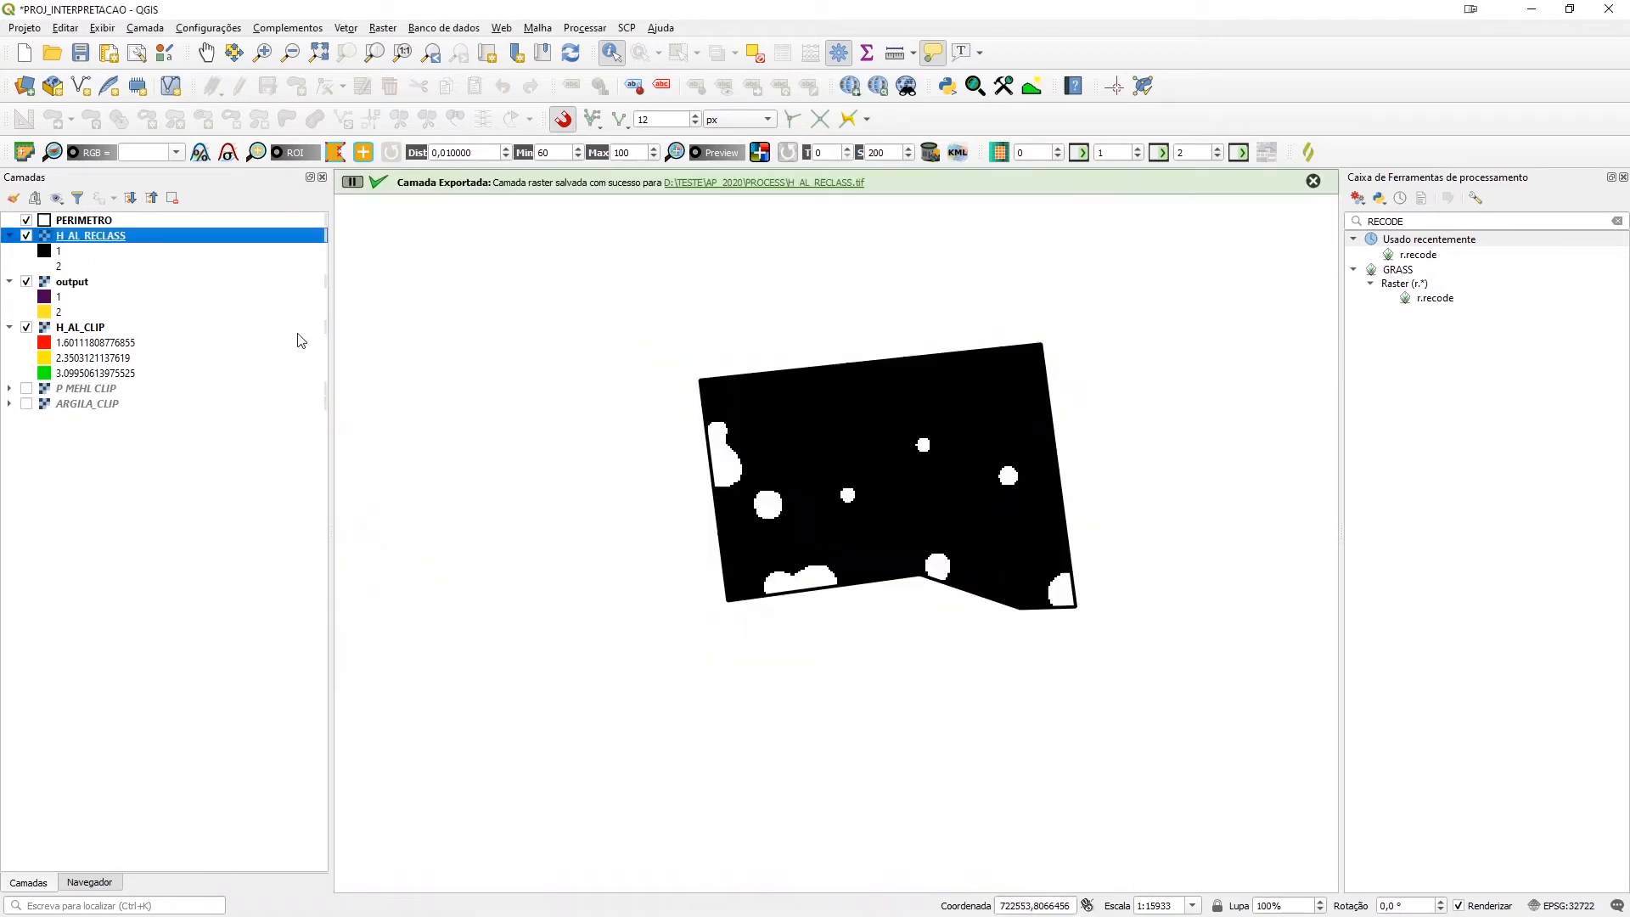
# Copy the output layer's style and paste it onto the H_AL_RECLASS layer
pyautogui.rightClick(73, 283)
pyautogui.moveTo(334, 537)
pyautogui.click(392, 536)
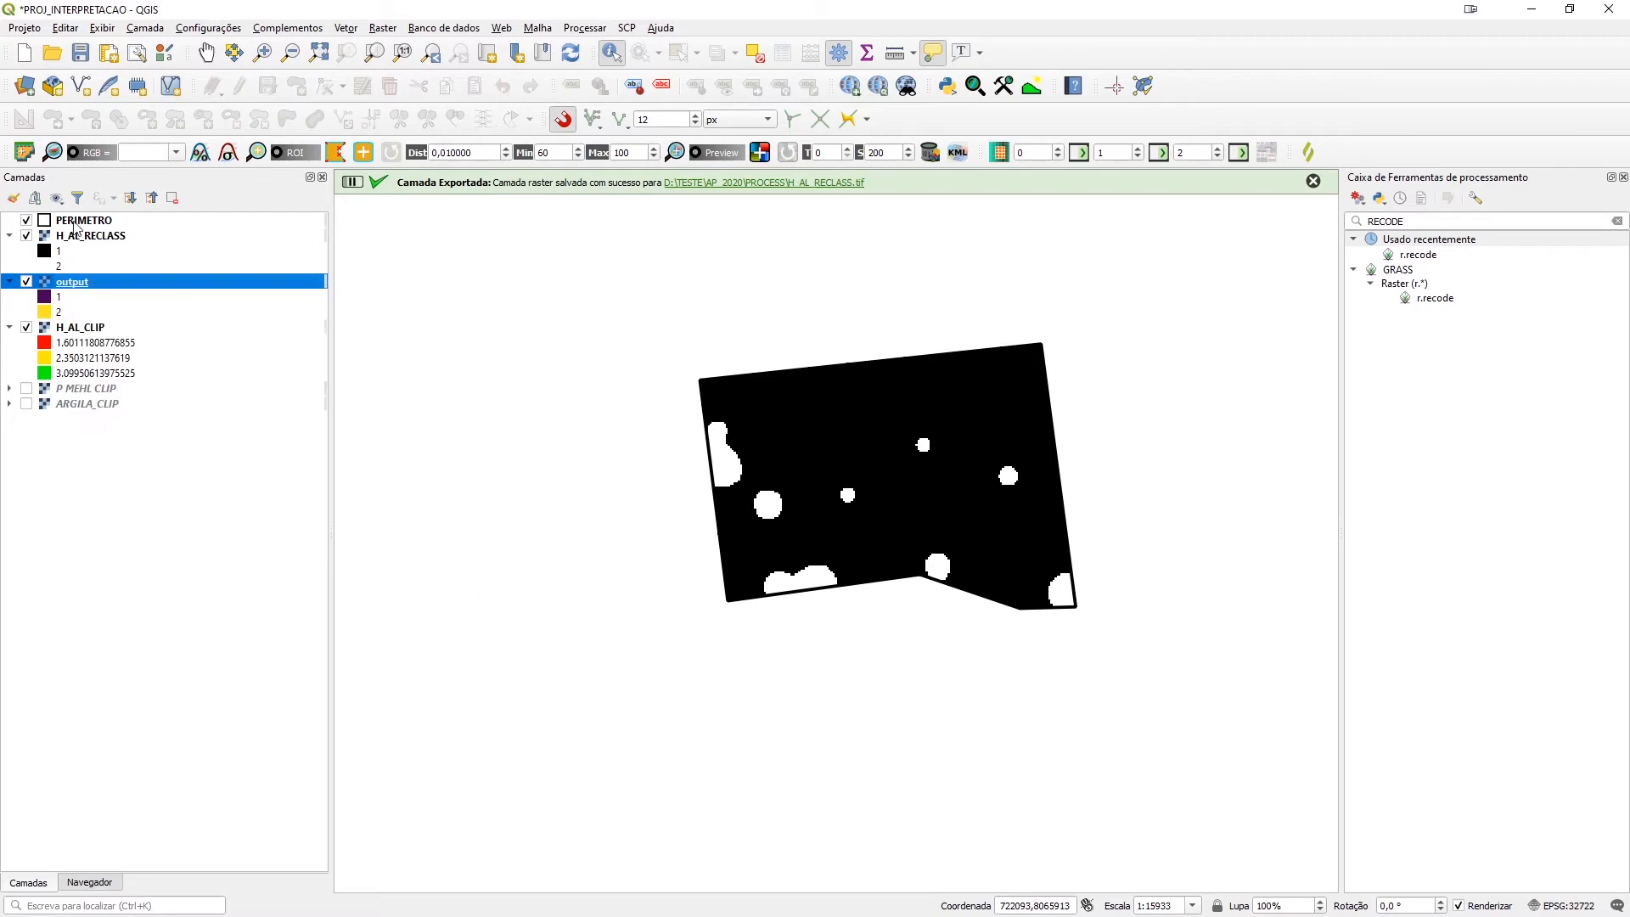
pyautogui.rightClick(75, 231)
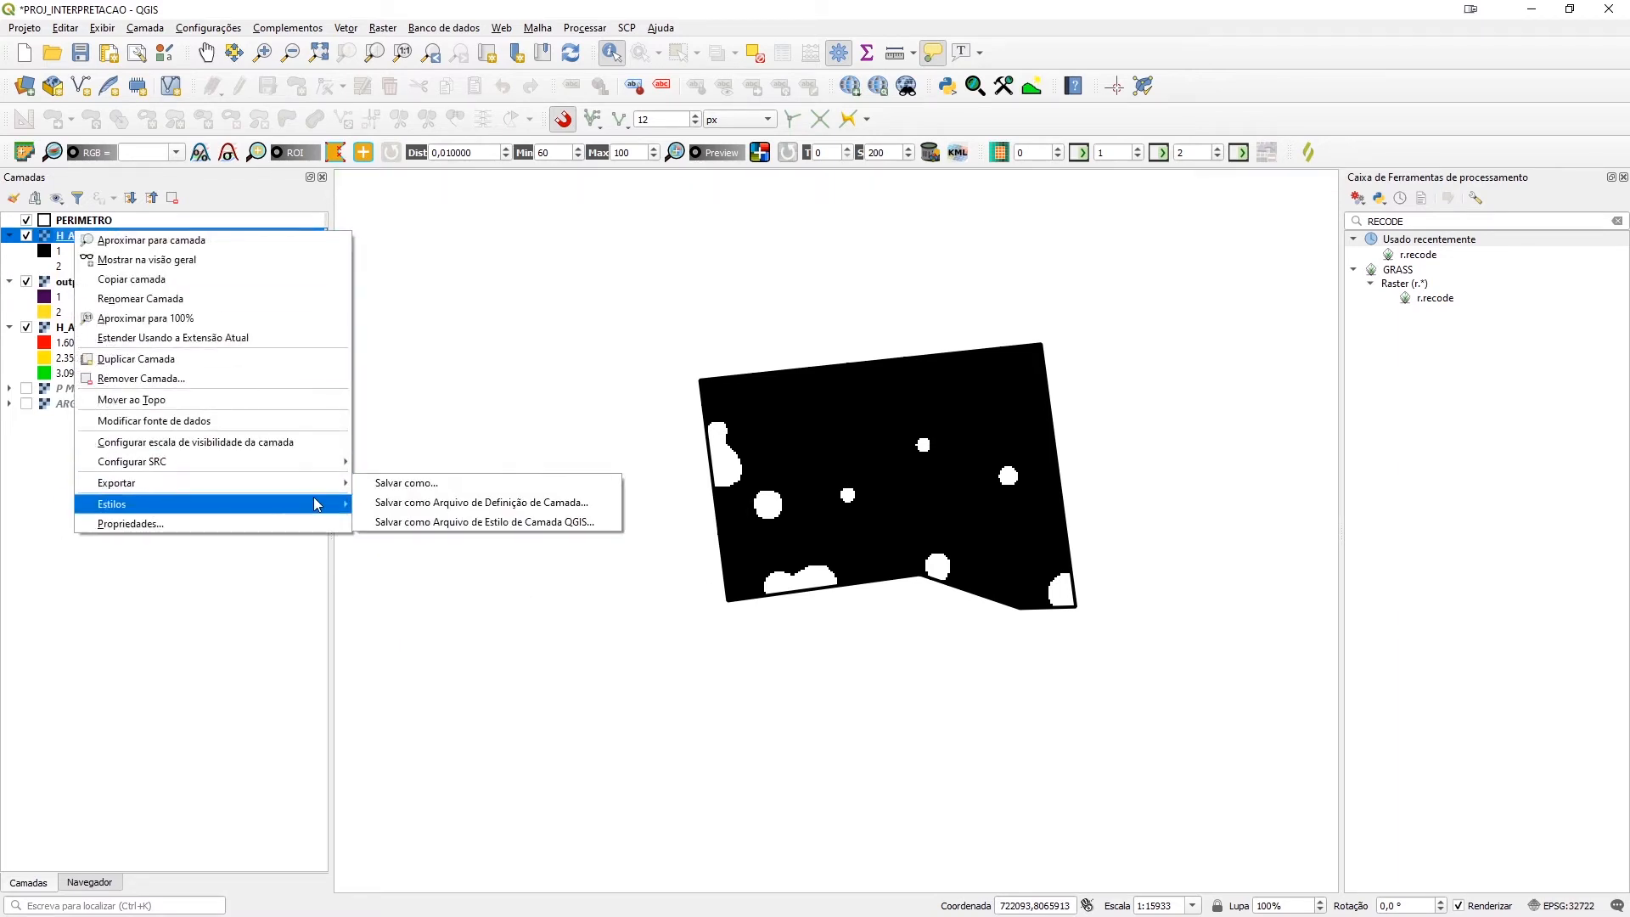
pyautogui.moveTo(314, 499)
pyautogui.click(417, 524)
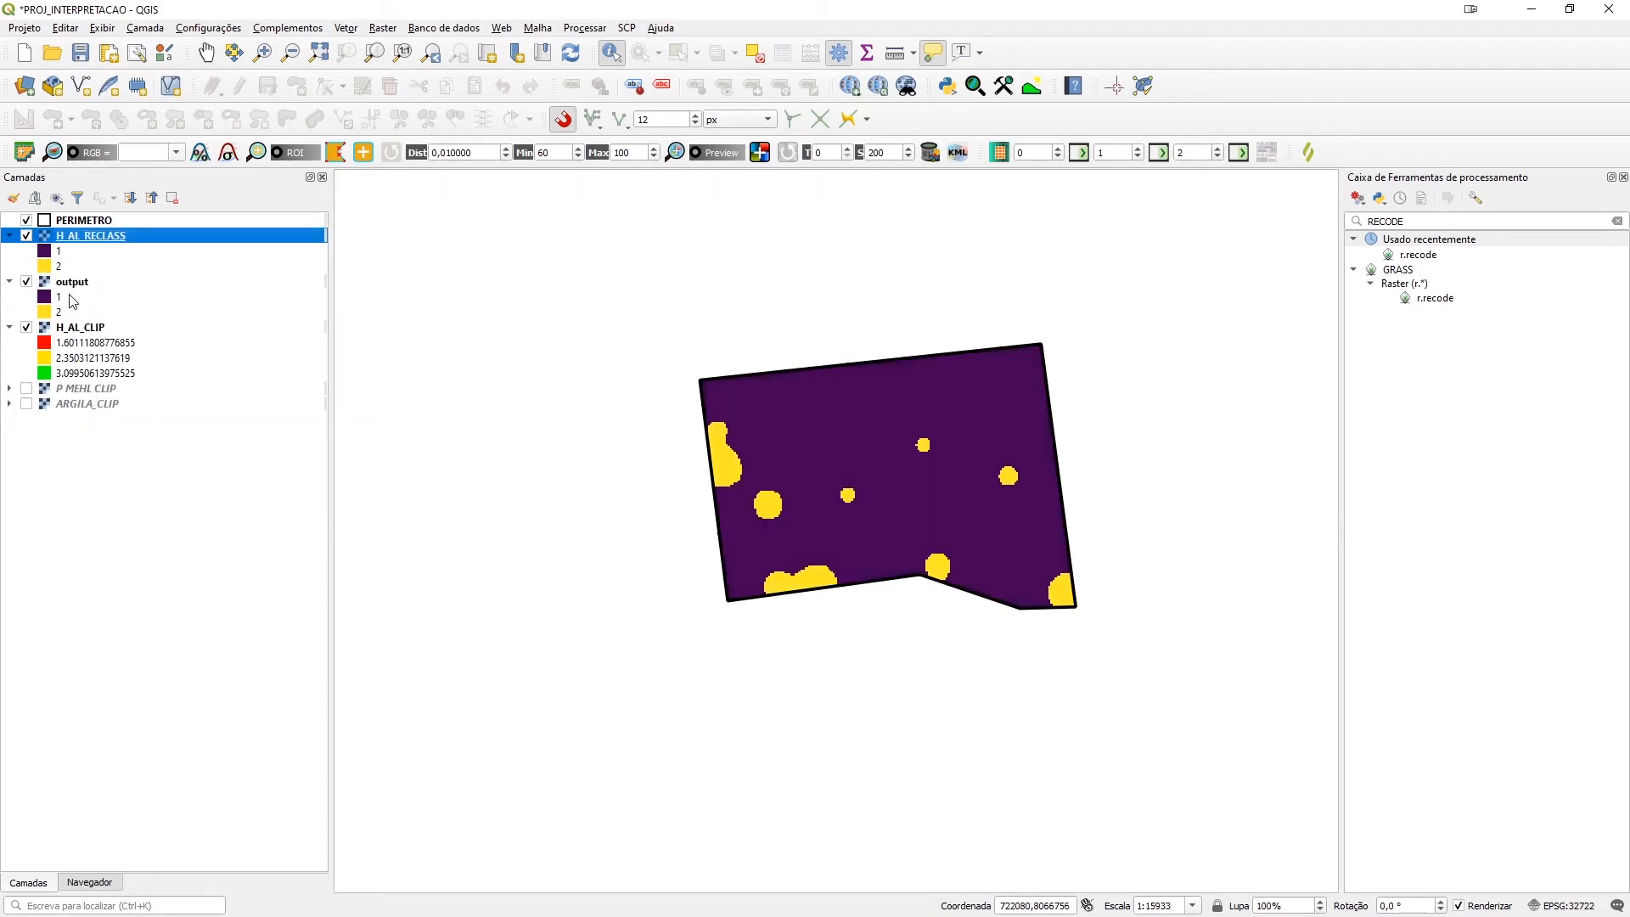
# Remove the output layer from the project and select H_AL_RECLASS
pyautogui.rightClick(74, 284)
pyautogui.click(118, 415)
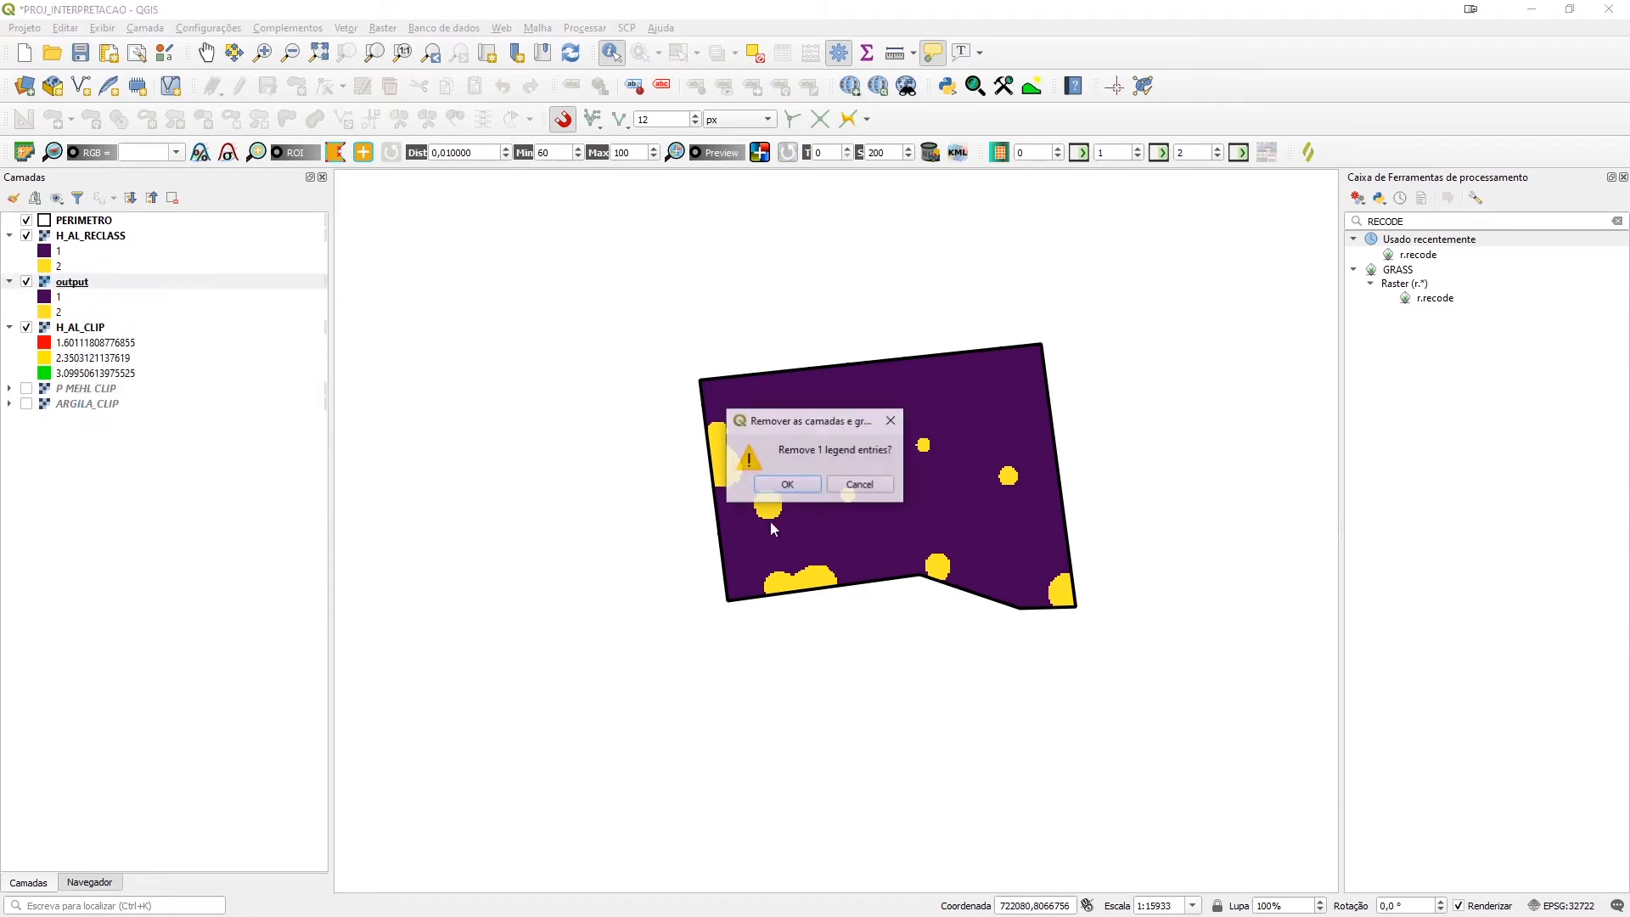
pyautogui.click(774, 484)
pyautogui.click(95, 238)
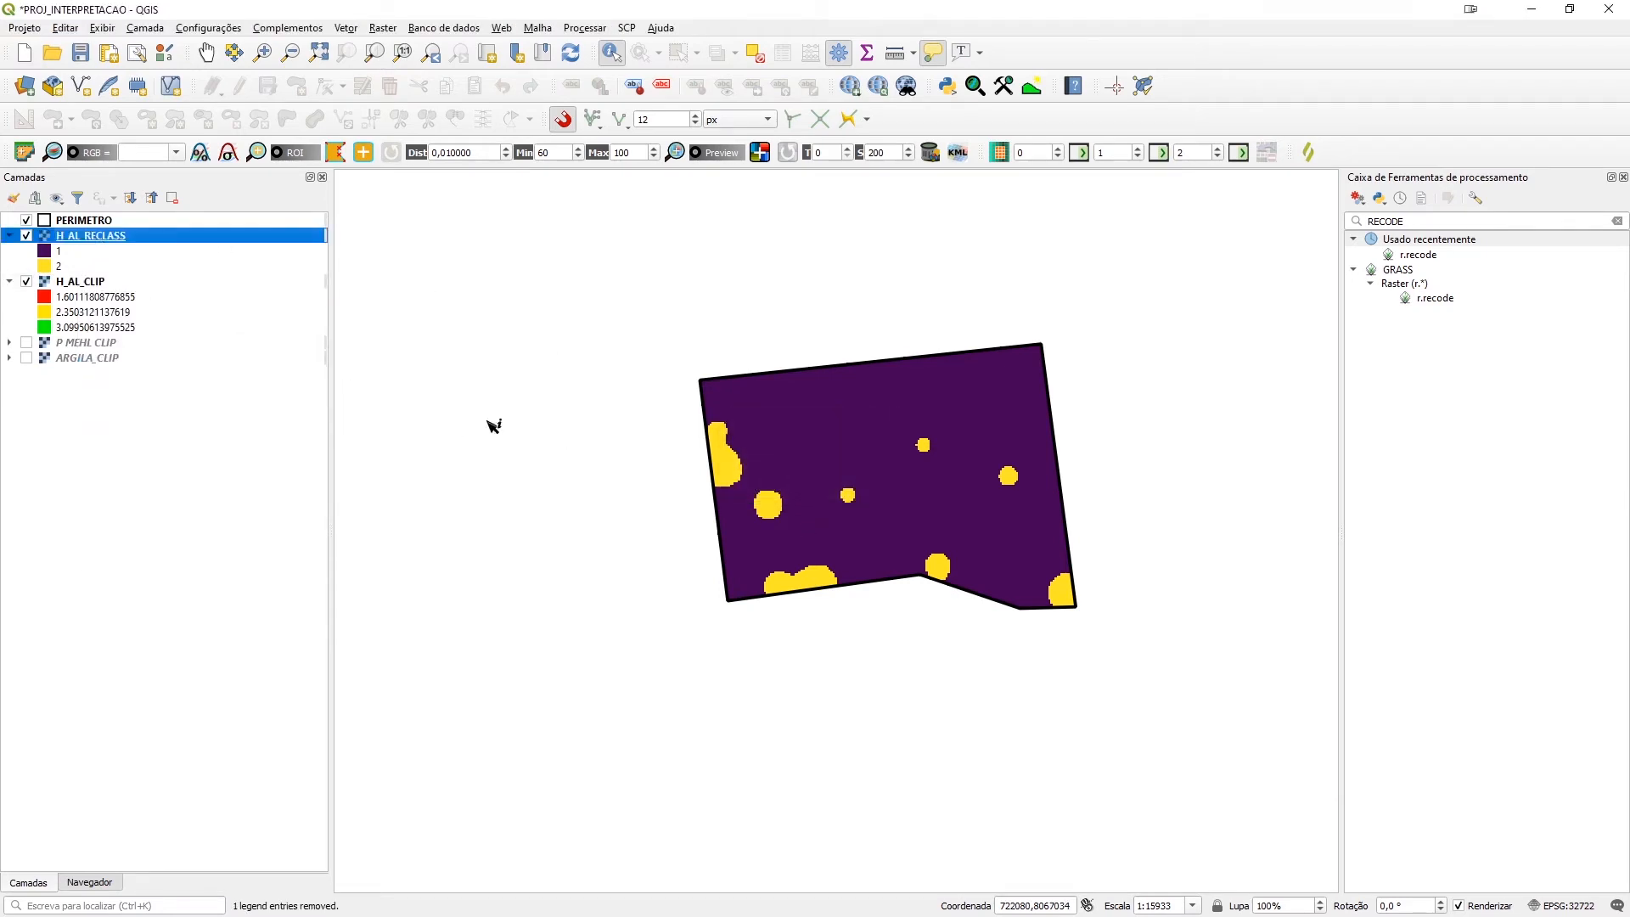
# Open the GDAL raster-to-vector (polygonize) tool for H_AL_RECLASS and name the field to create H_AL
pyautogui.click(1426, 221)
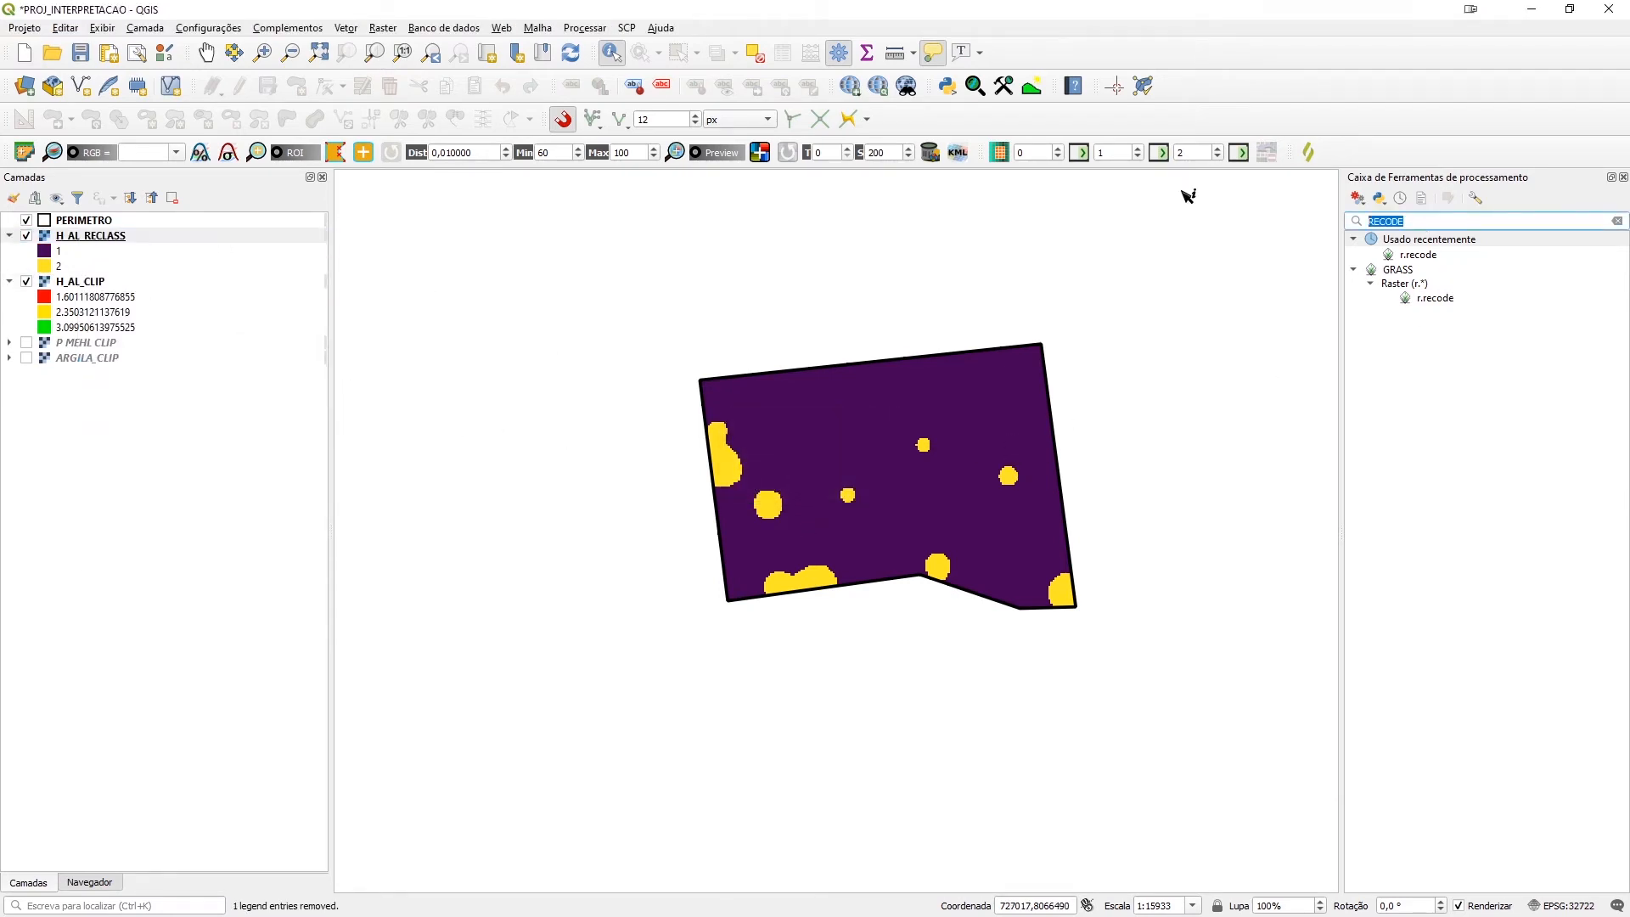
pyautogui.write('POLIGONI')
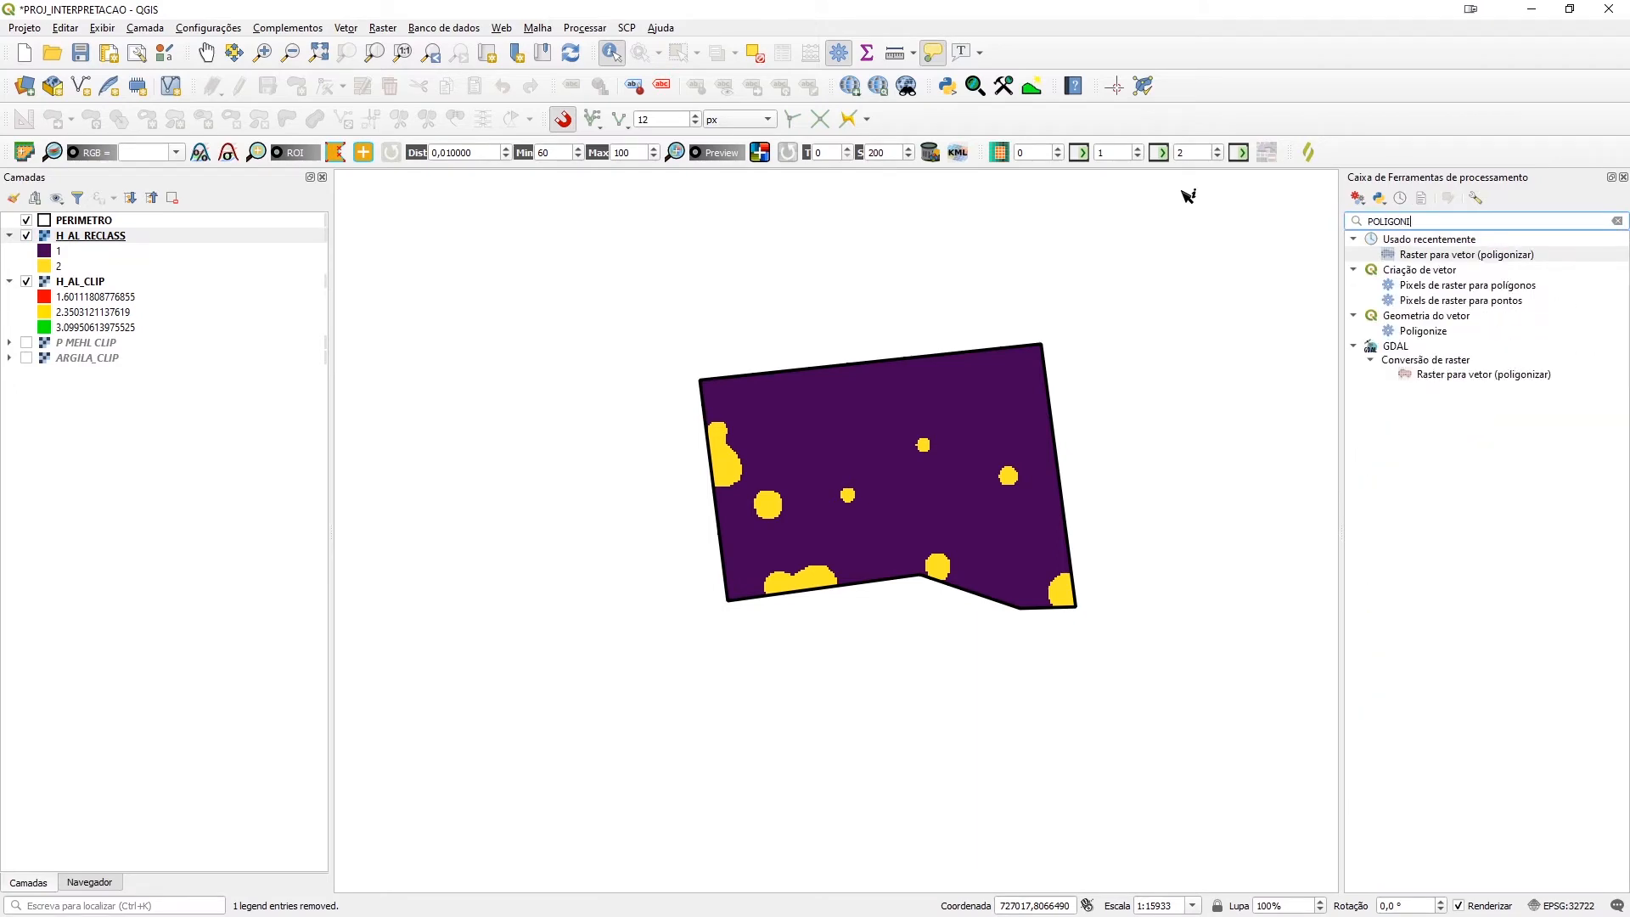
pyautogui.click(1449, 377)
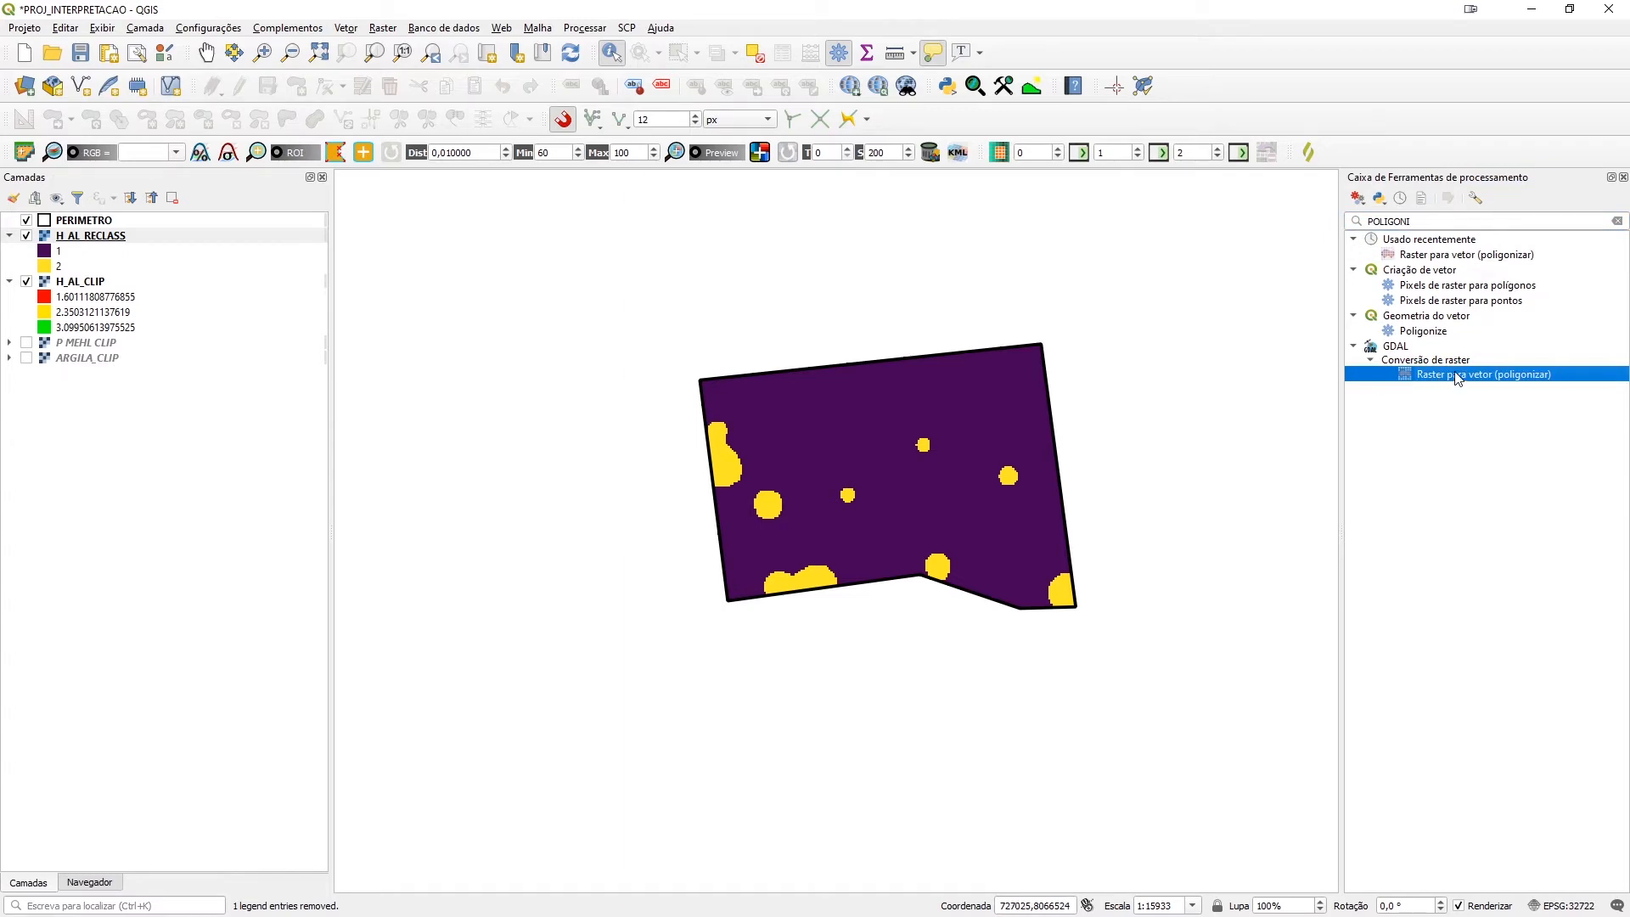
pyautogui.doubleClick(1458, 378)
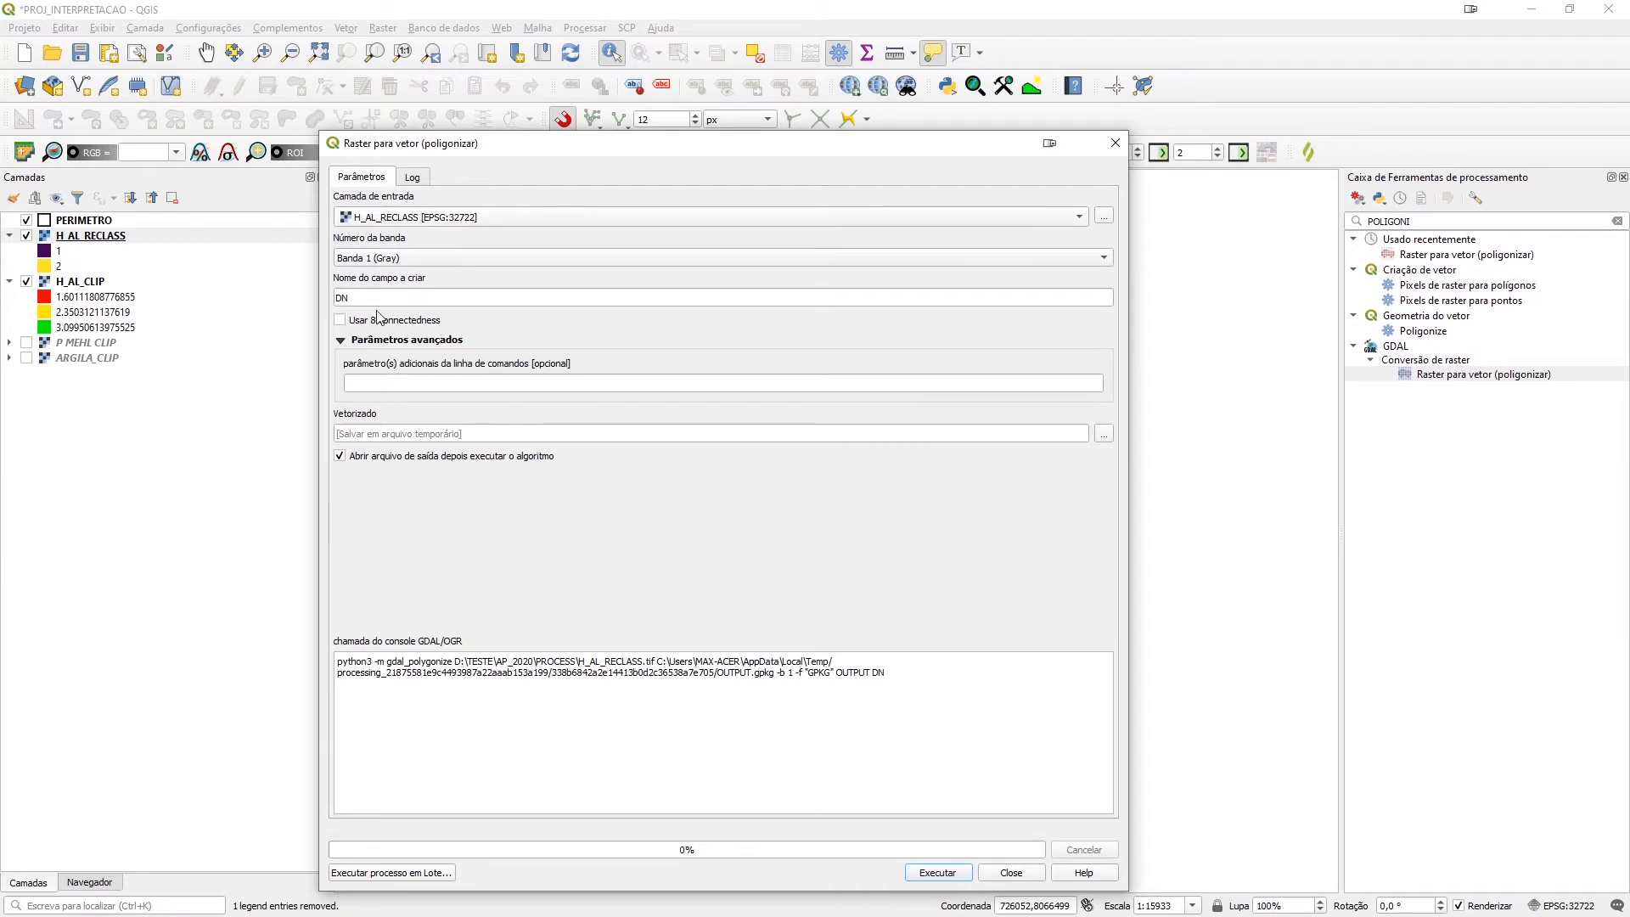
pyautogui.doubleClick(374, 301)
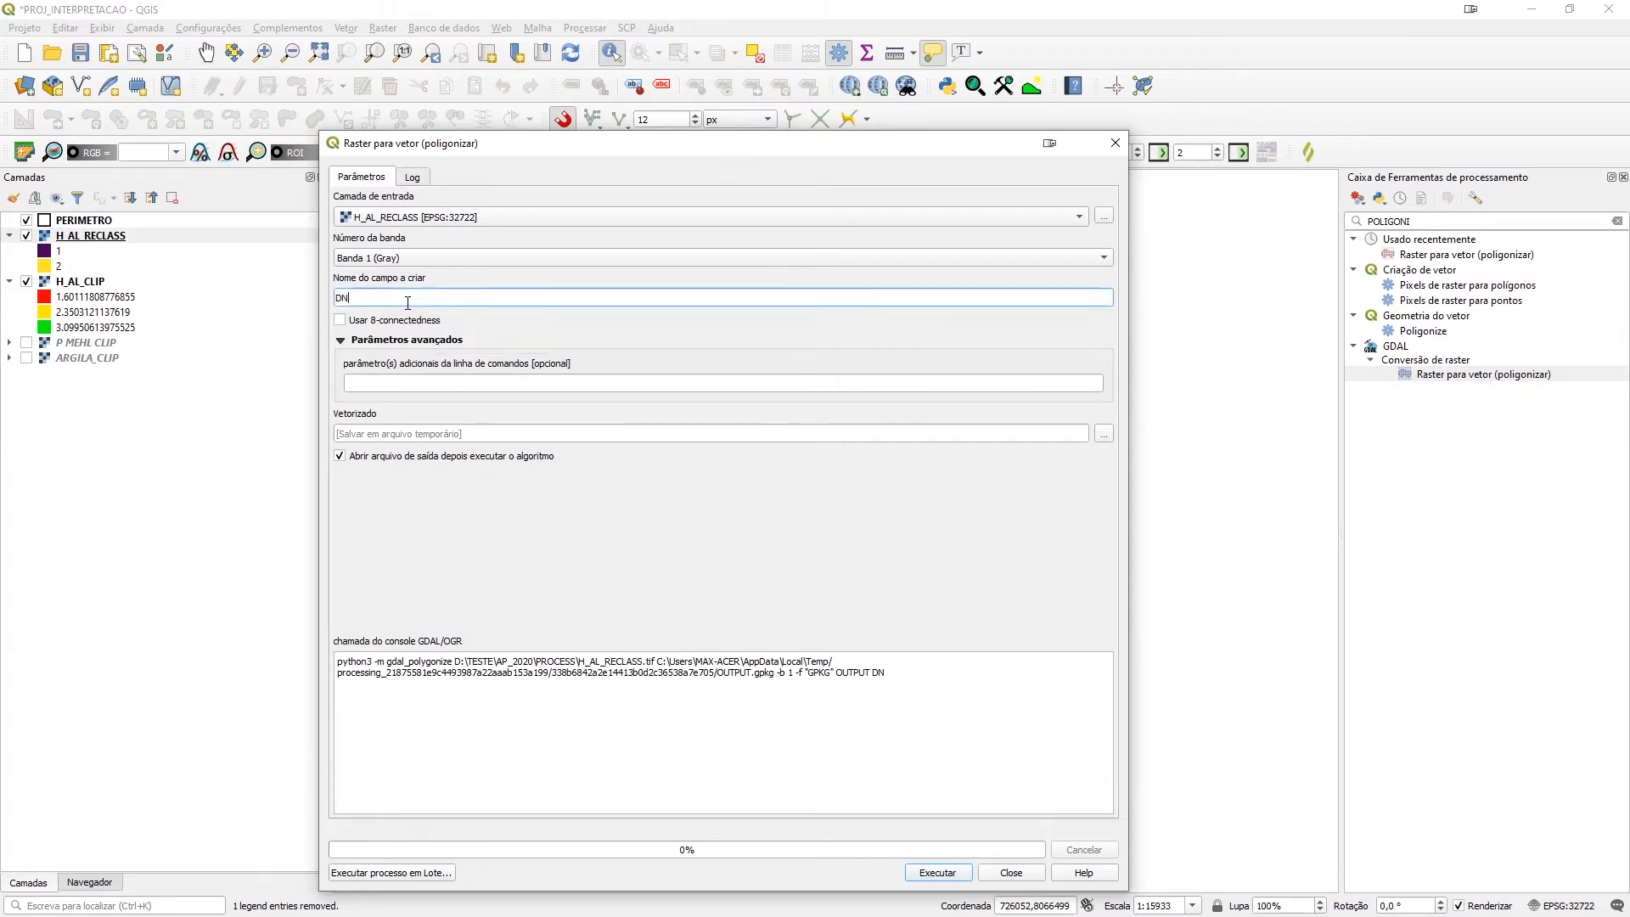
pyautogui.write('H_AL')
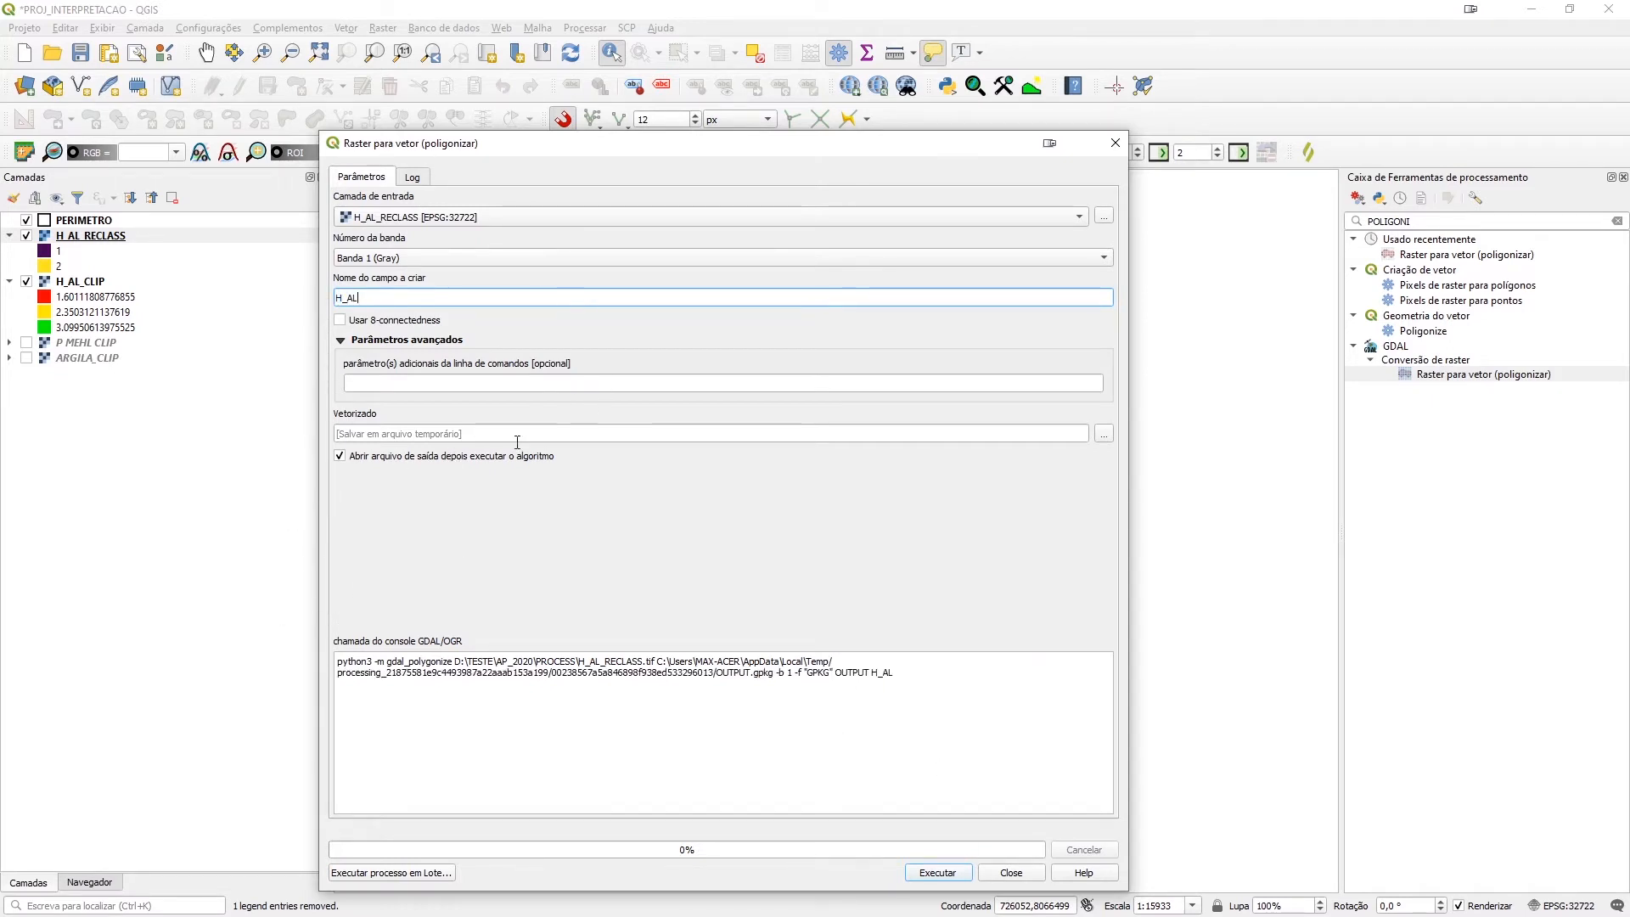
# Set the vector output to a shapefile named H_AL in AP_2020\PROCESS, run the polygonization and close the tool
pyautogui.click(1104, 434)
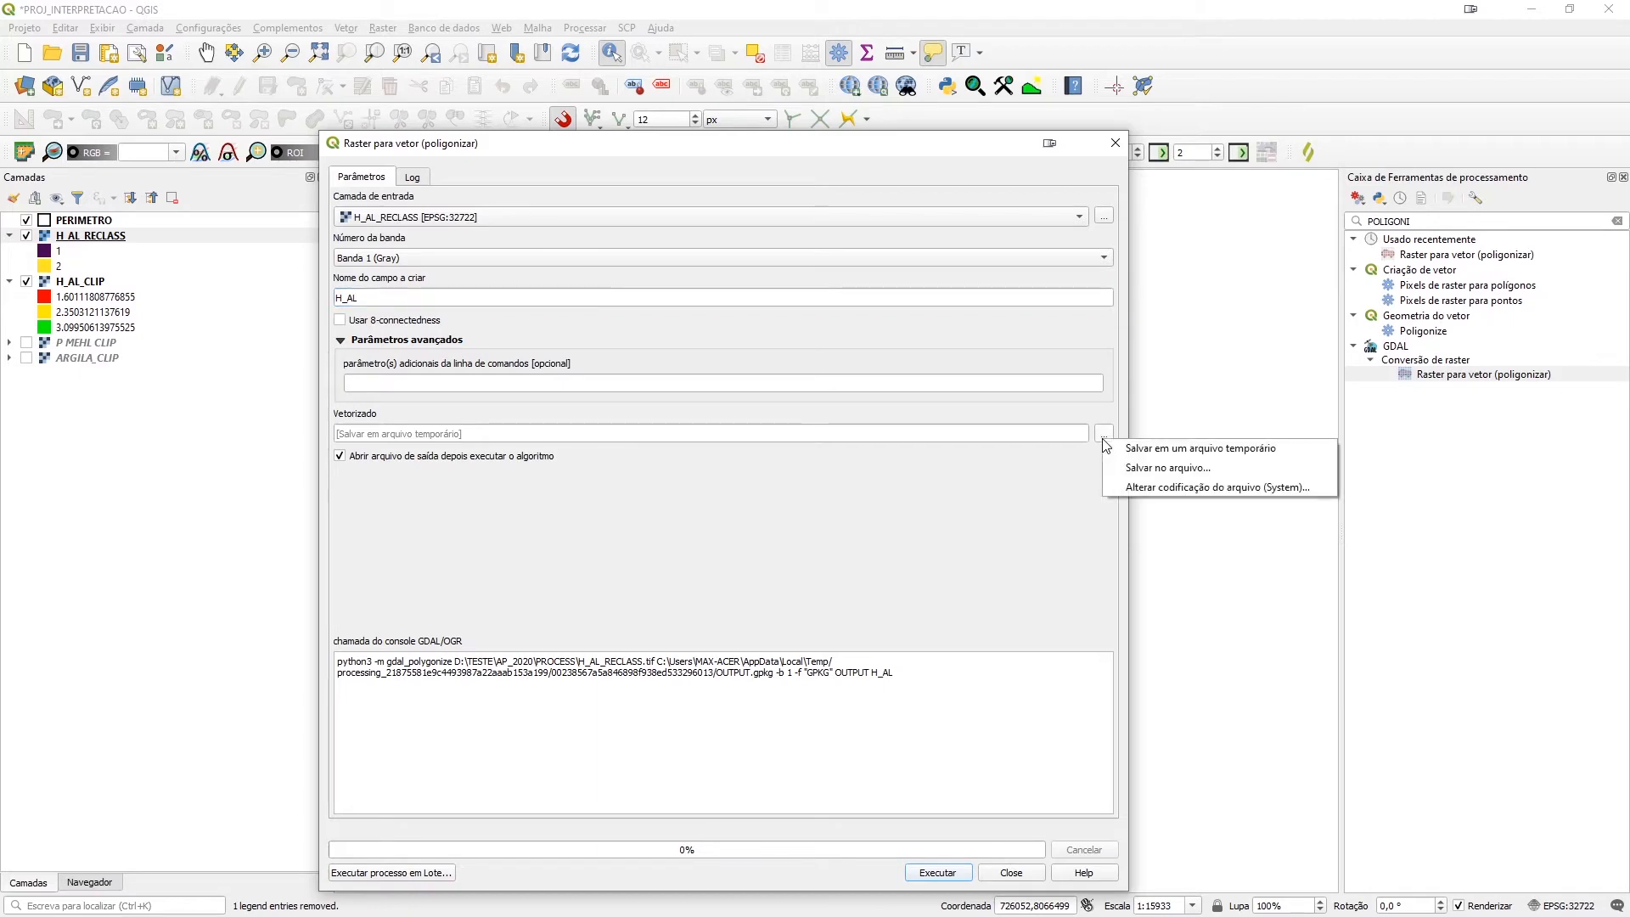
pyautogui.click(1151, 467)
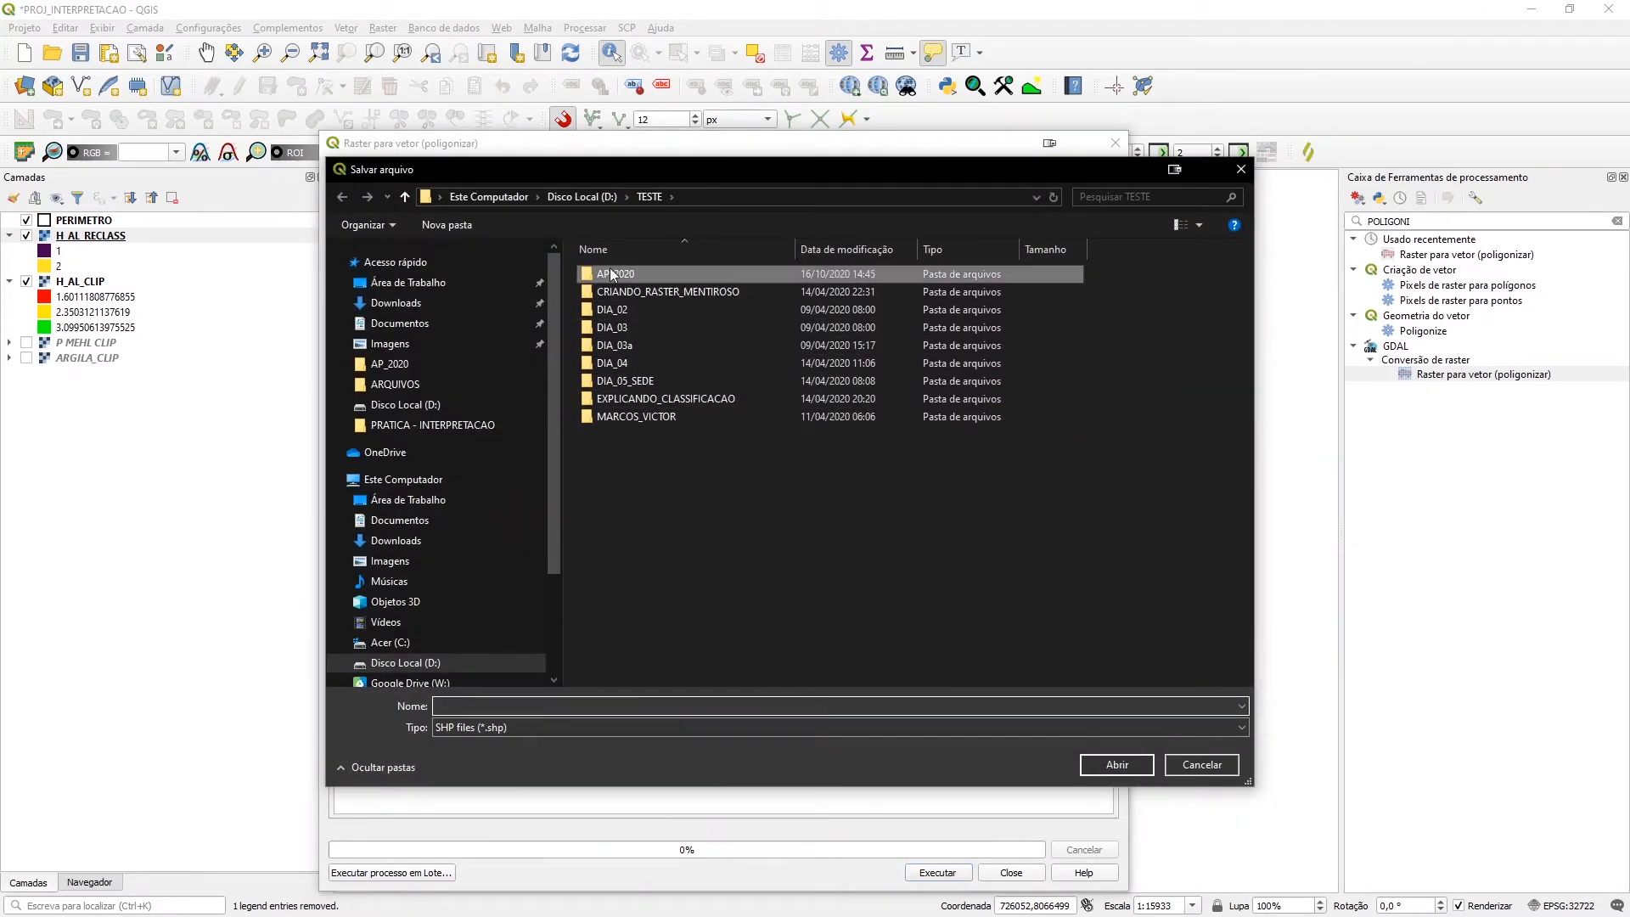
pyautogui.doubleClick(613, 273)
pyautogui.doubleClick(616, 270)
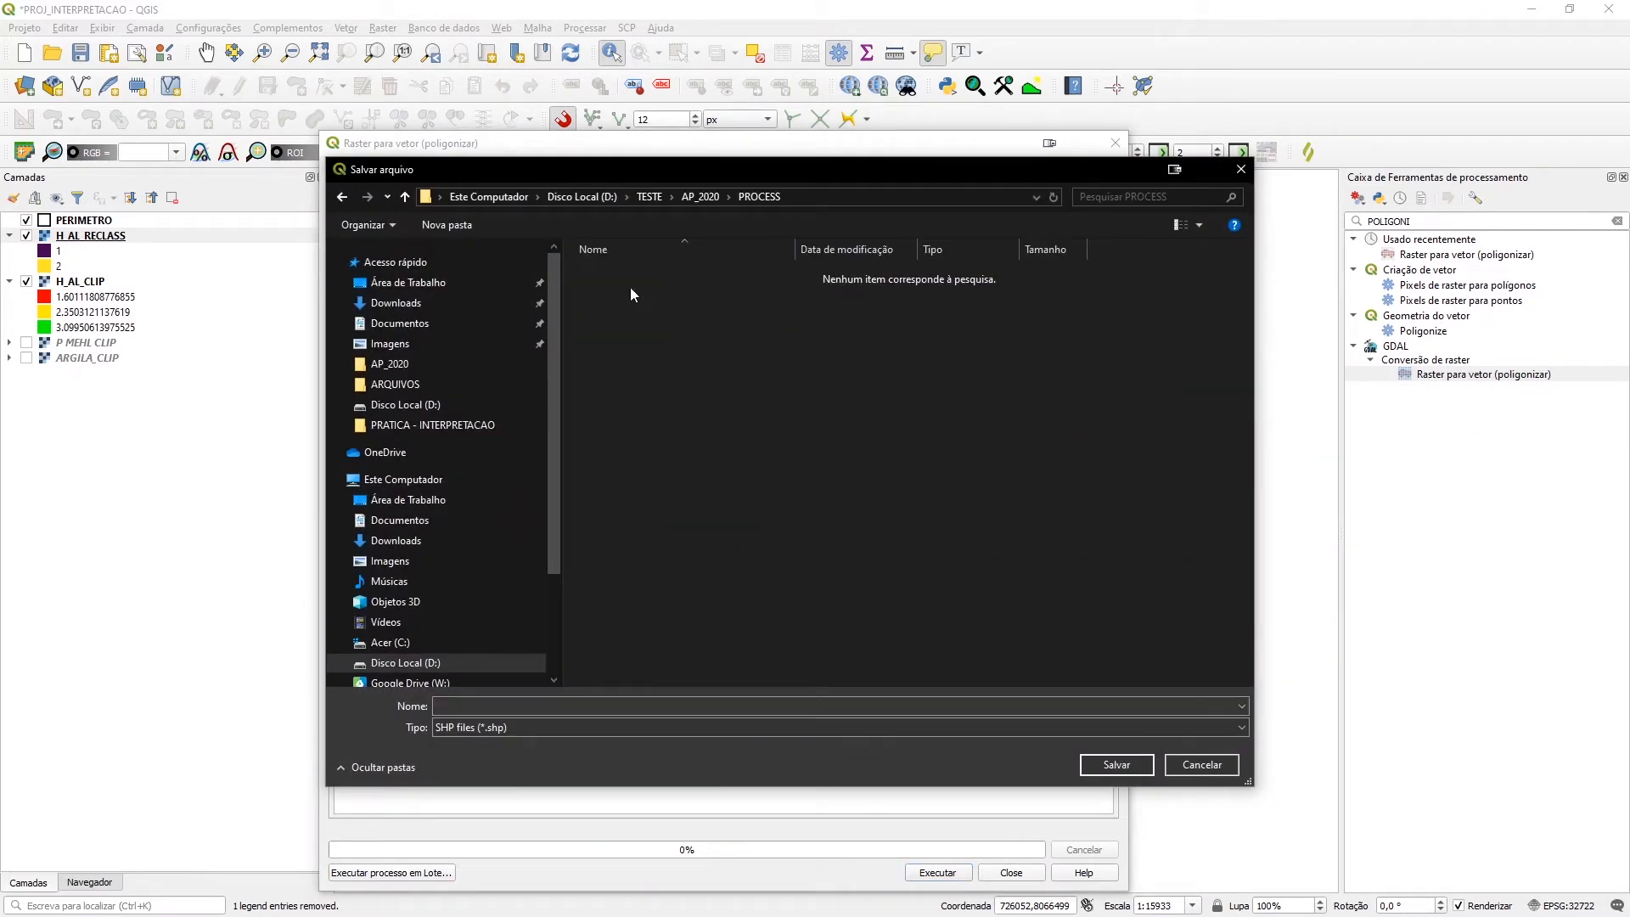
pyautogui.click(688, 705)
pyautogui.write('H_AL_RECLASS.tif')
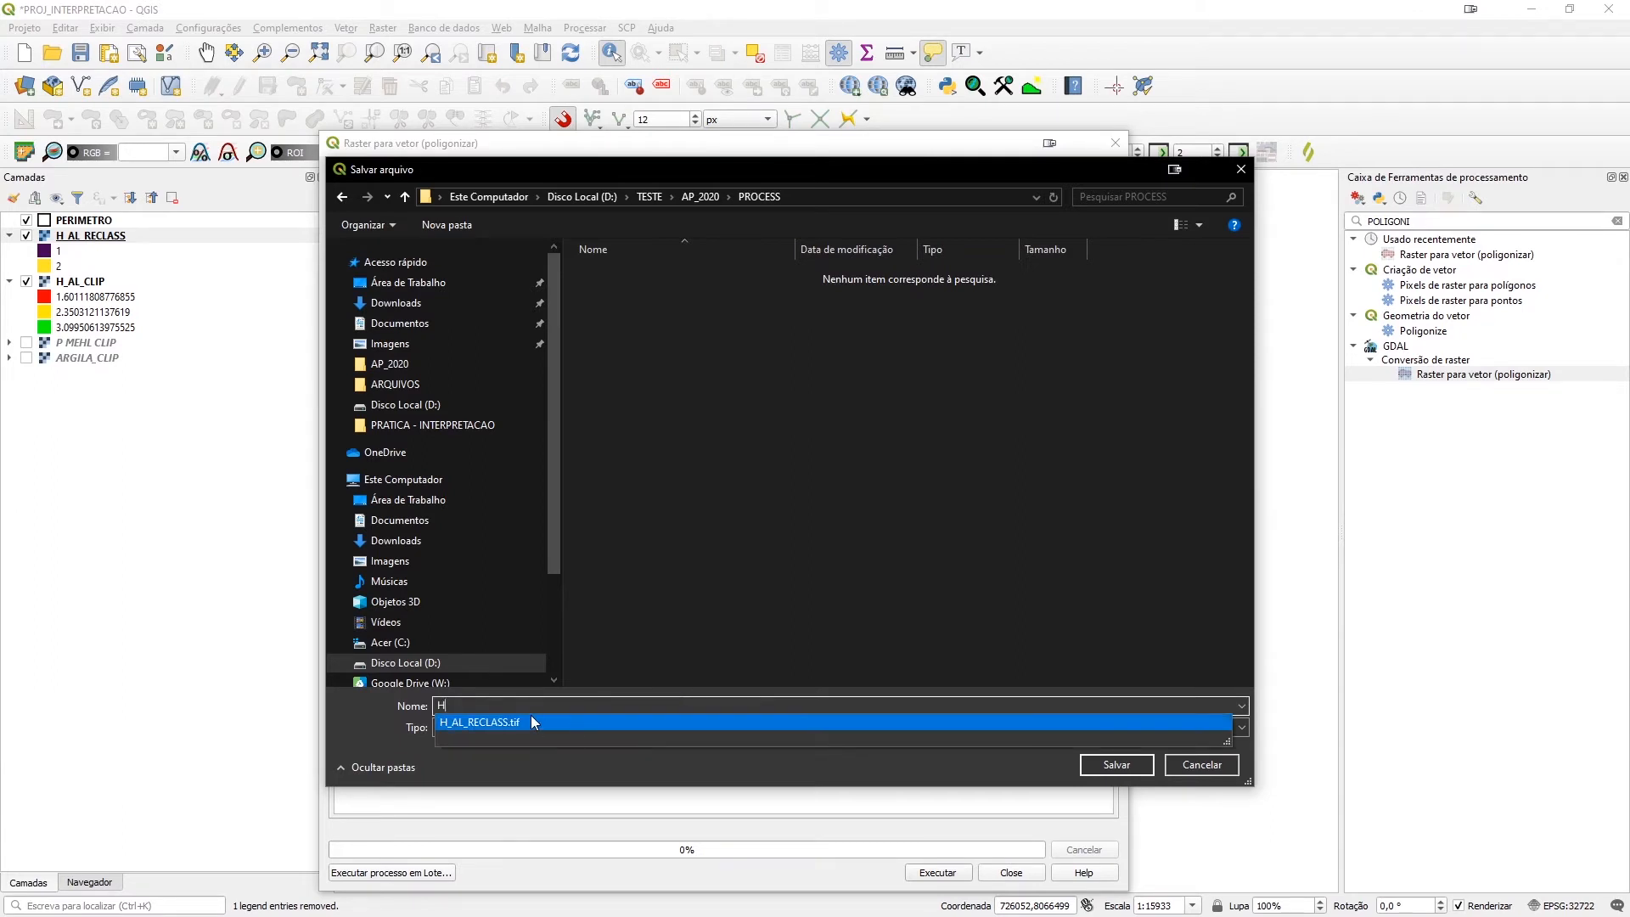
pyautogui.click(532, 715)
pyautogui.click(478, 705)
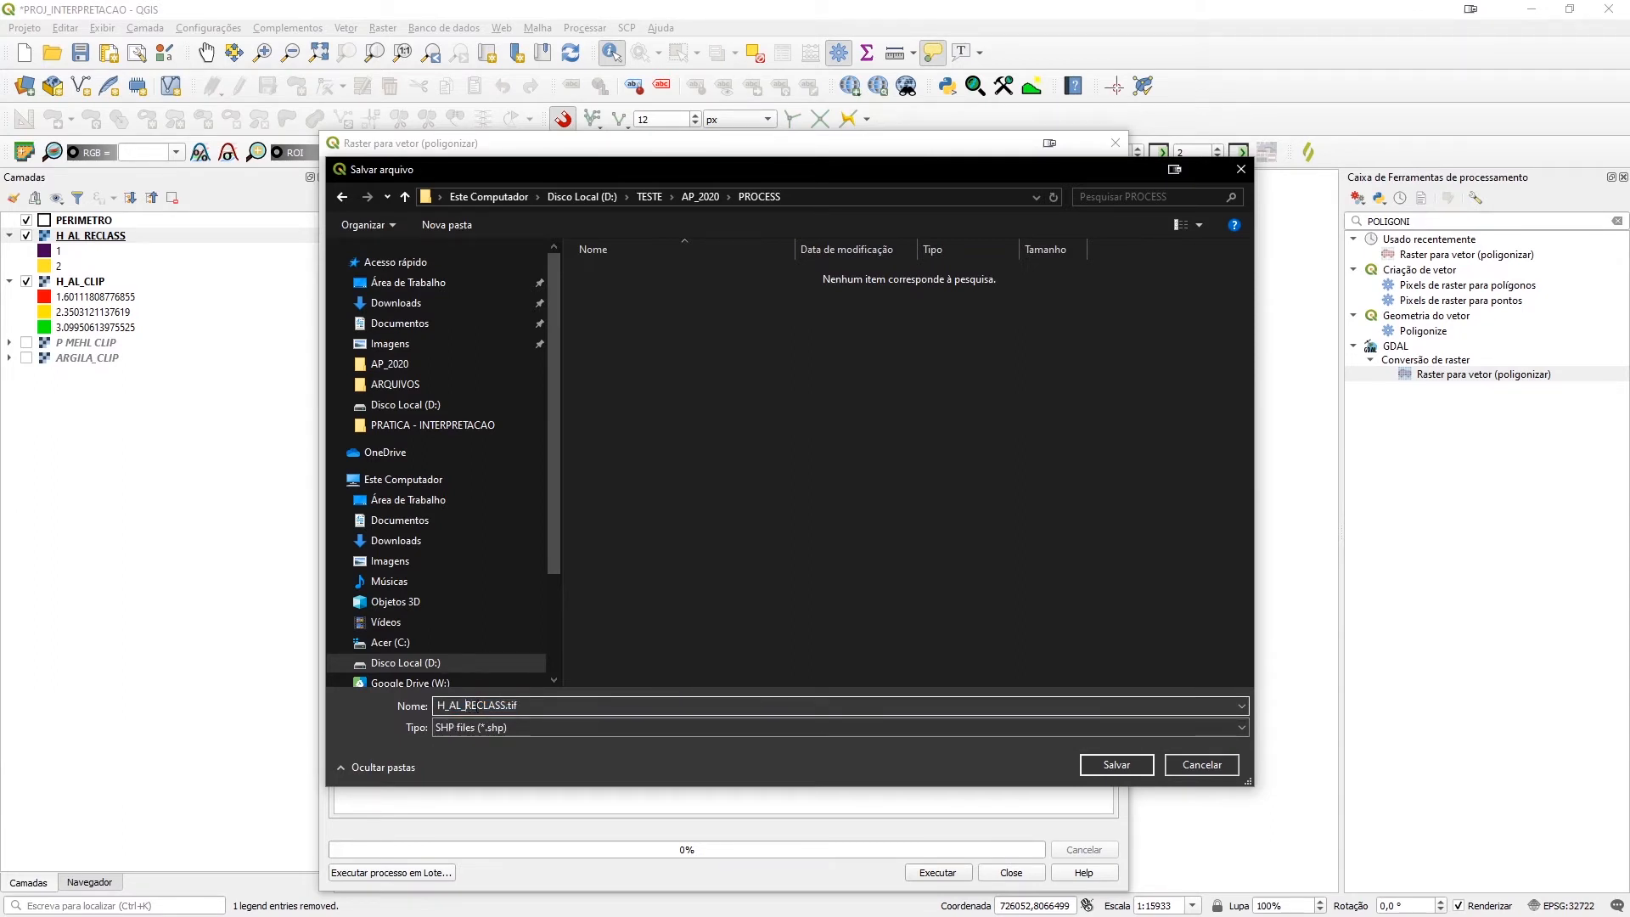
pyautogui.moveTo(465, 705); pyautogui.dragTo(548, 706)
pyautogui.press('BackSpace')
pyautogui.press('BackSpace')
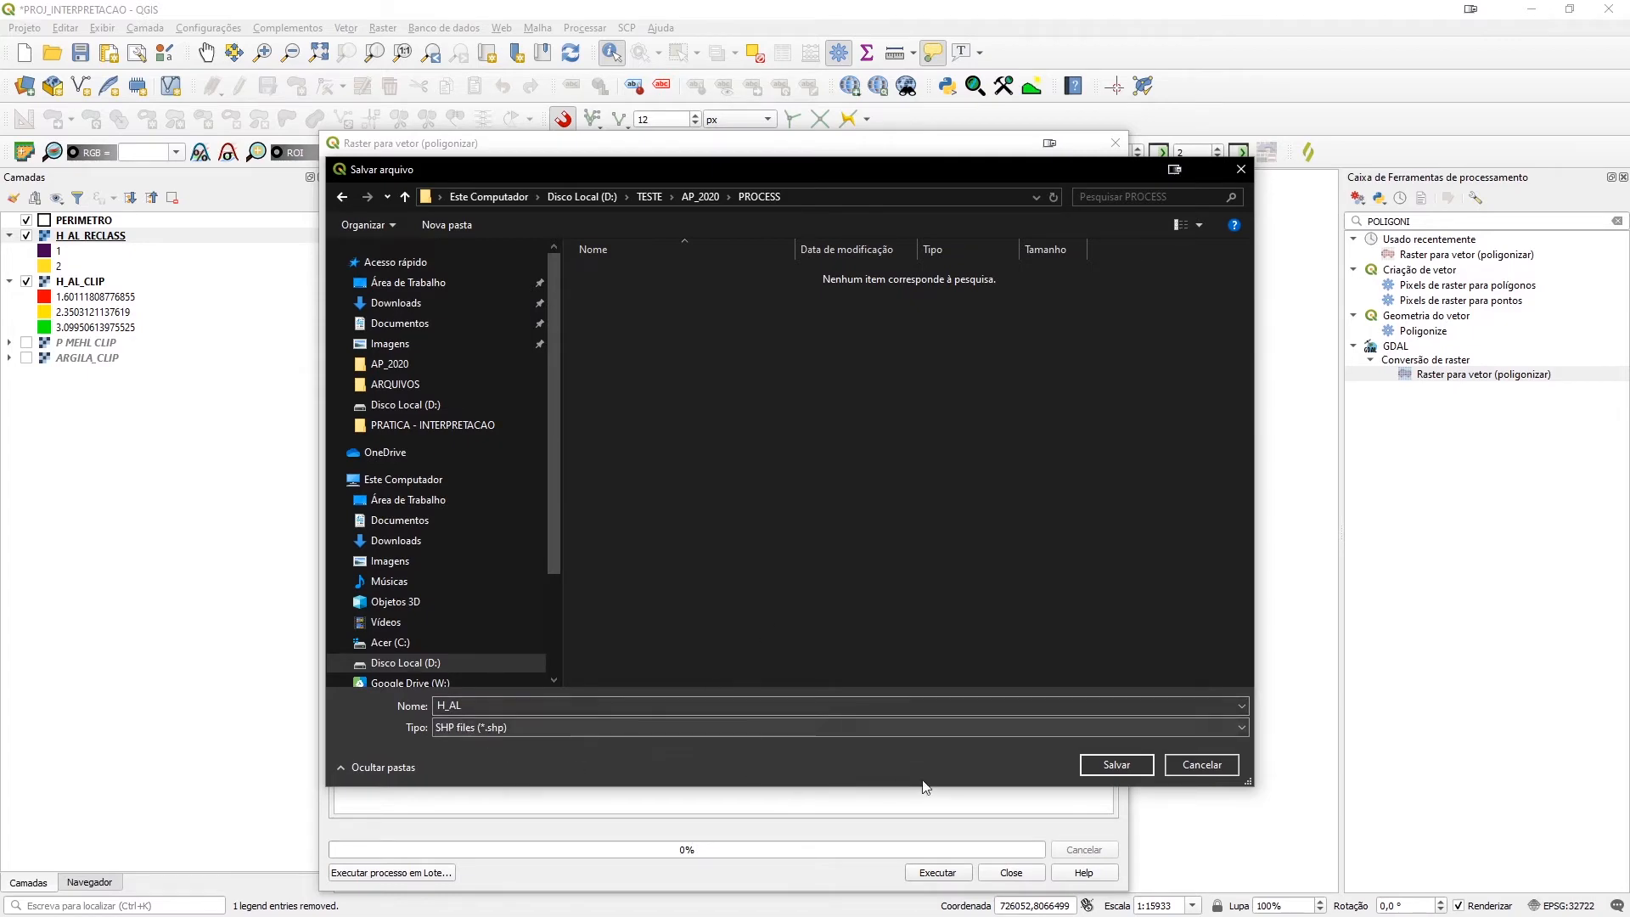
pyautogui.click(1133, 769)
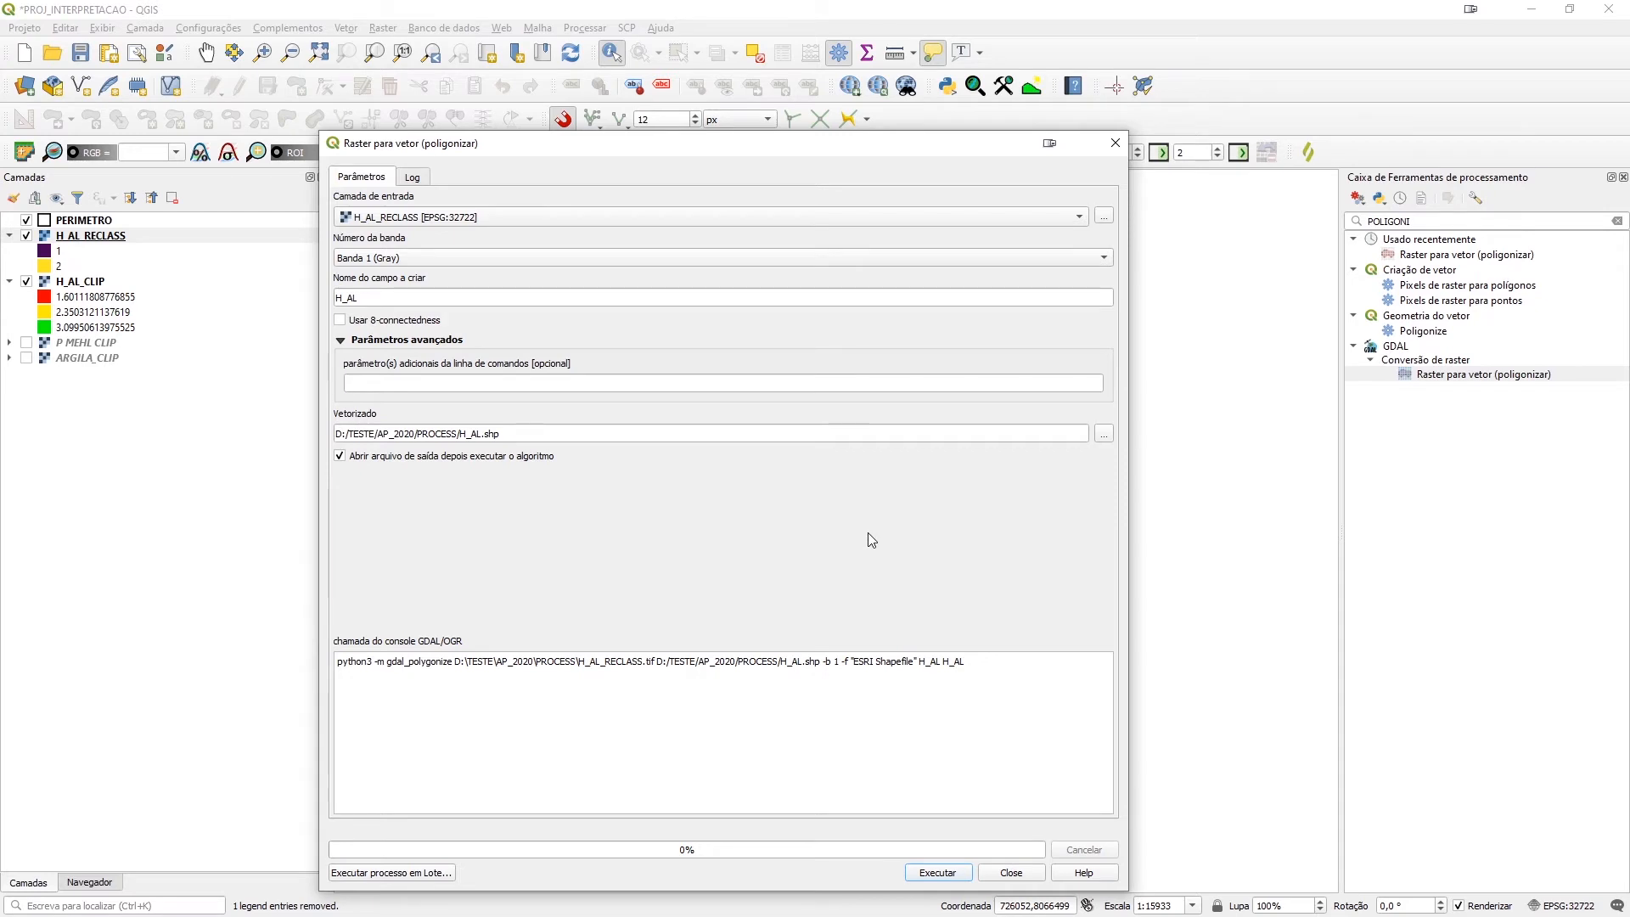
pyautogui.click(938, 873)
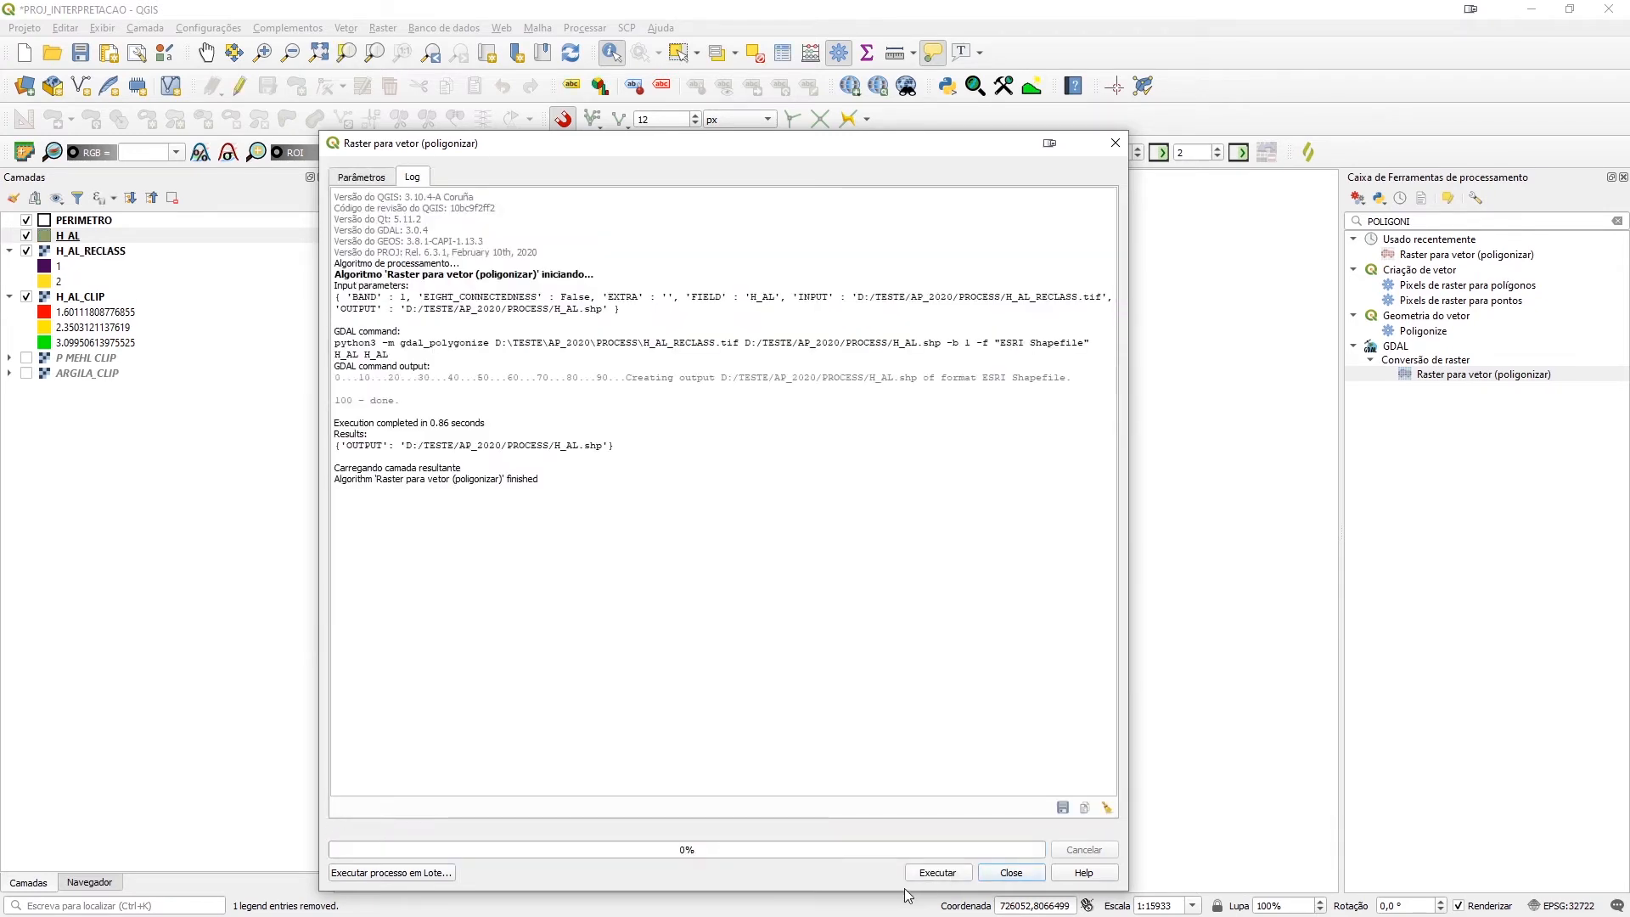
pyautogui.click(1010, 873)
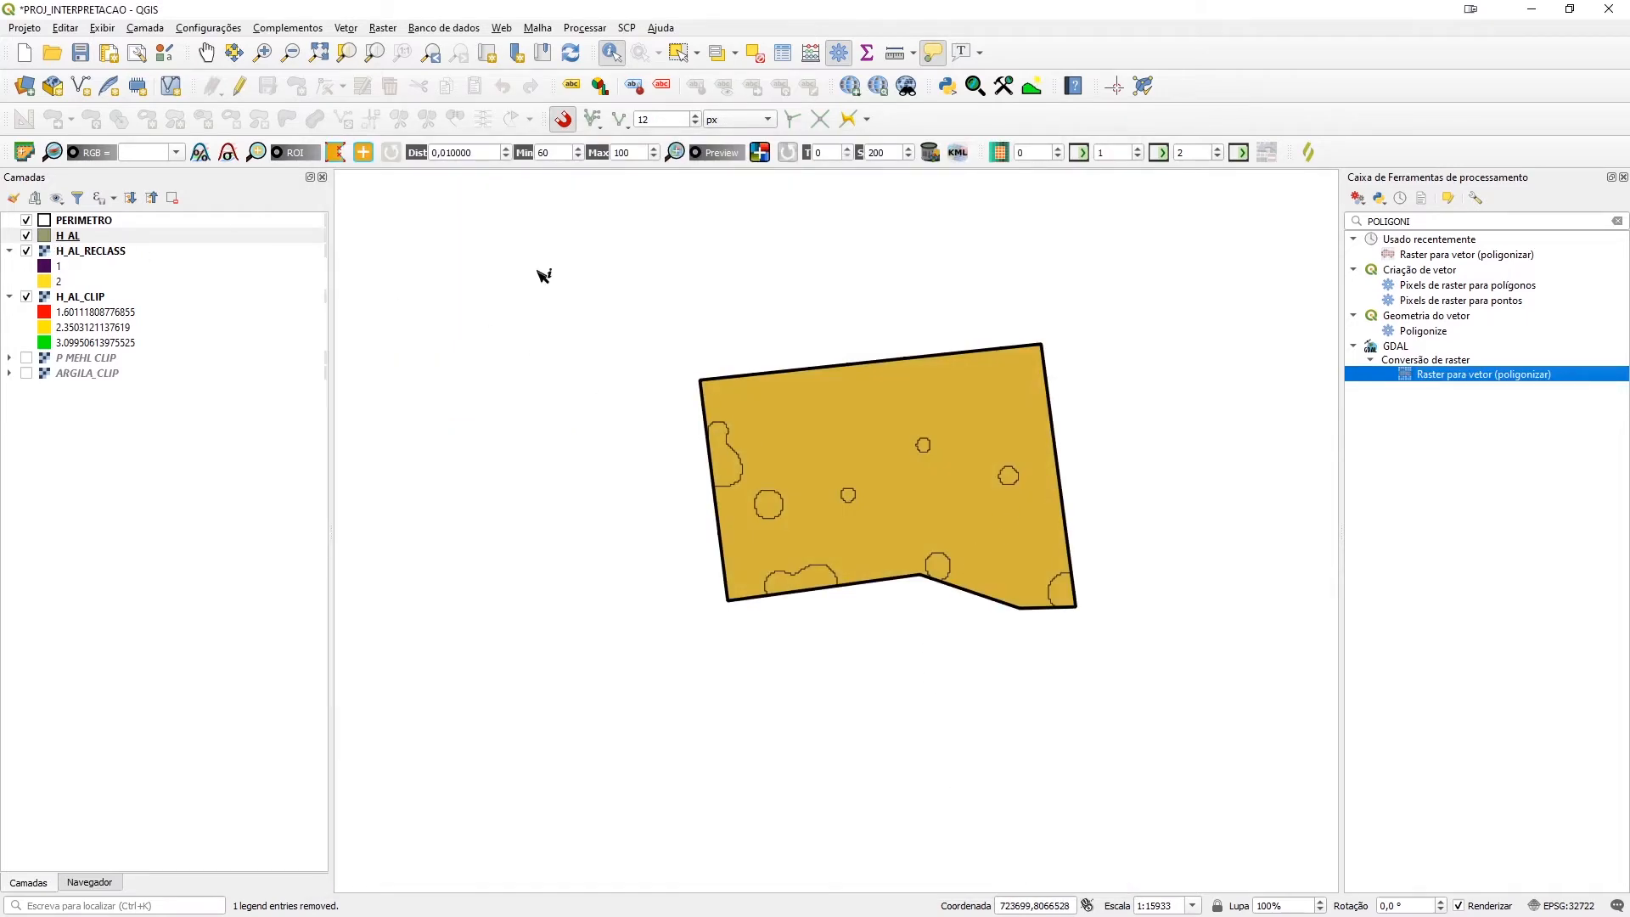
# Examine the class values in the H_AL vector layer's attribute table, then close the table
pyautogui.rightClick(67, 236)
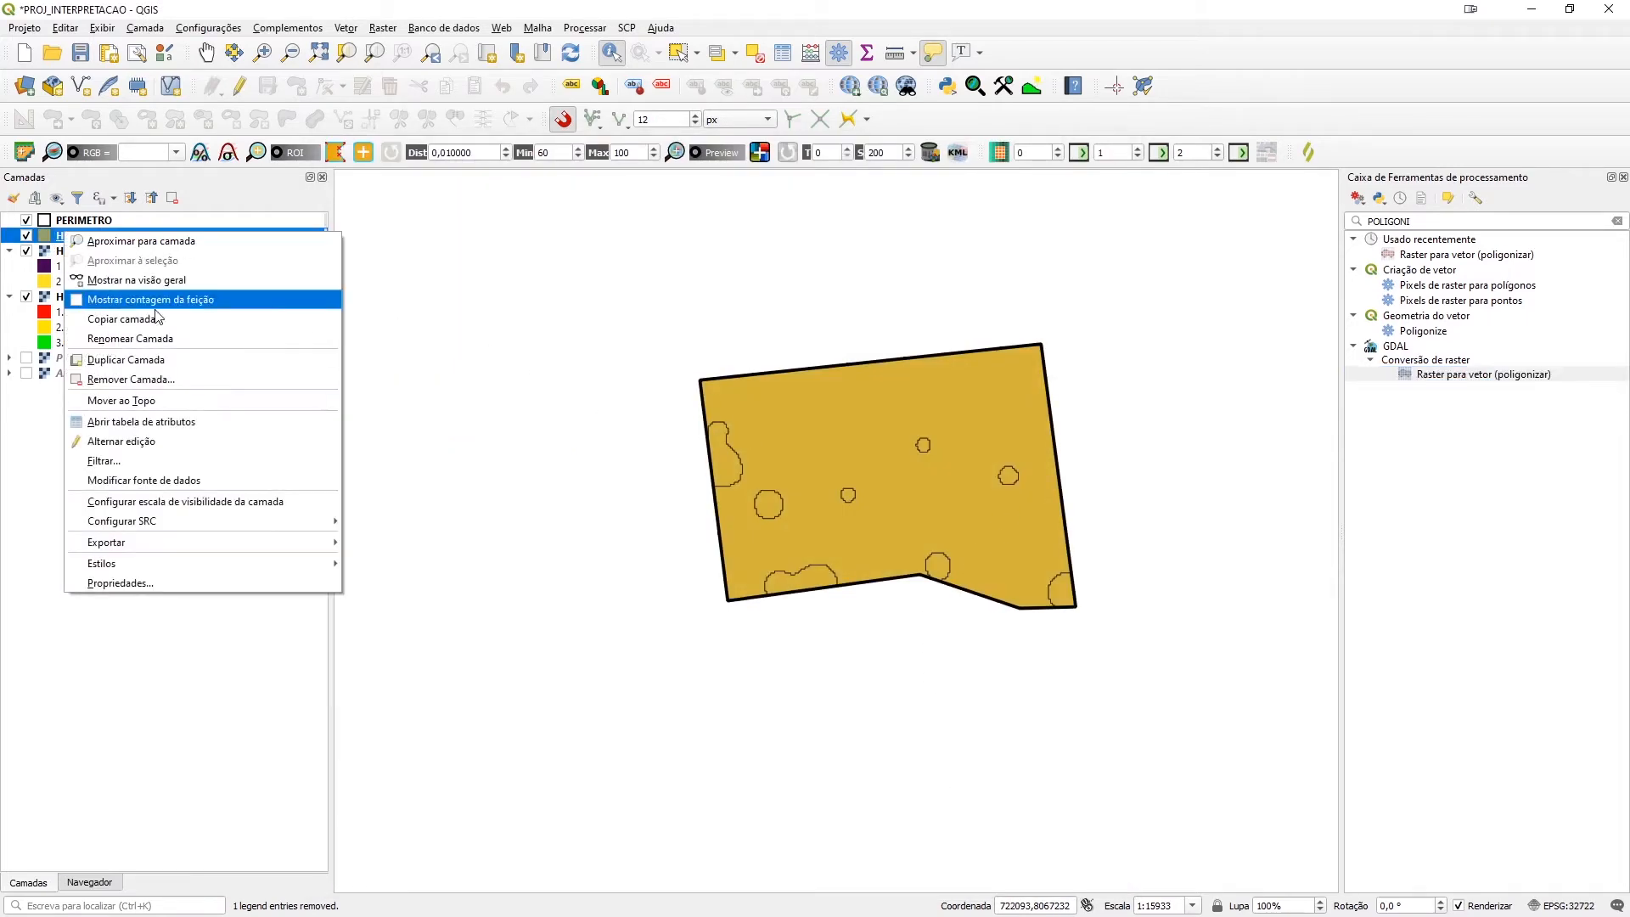
pyautogui.click(172, 418)
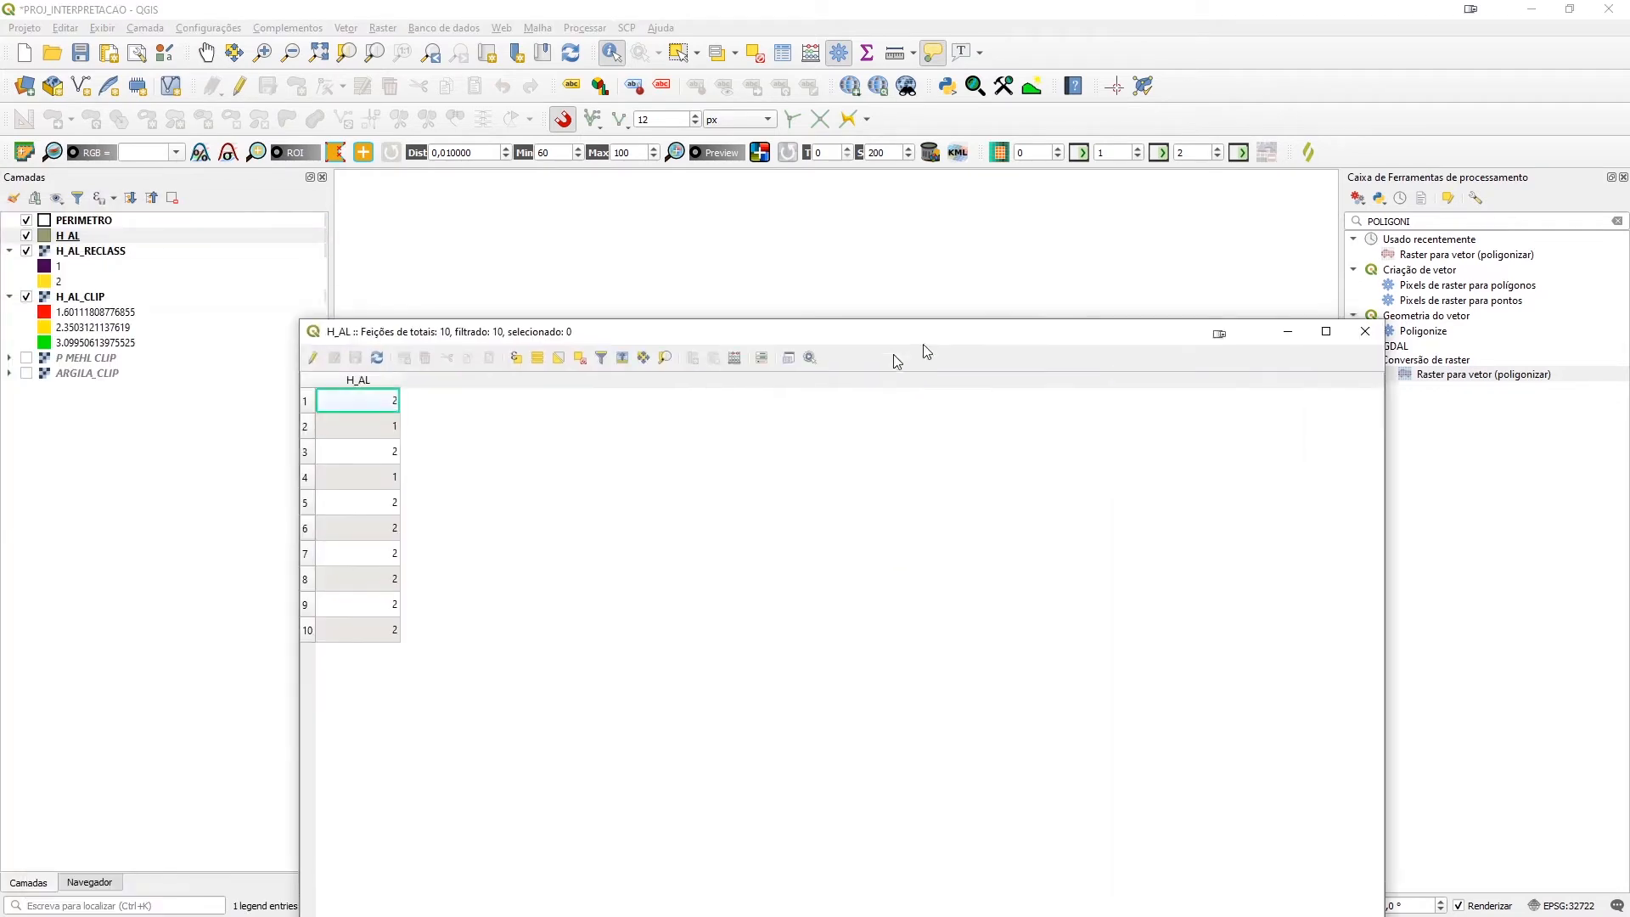
pyautogui.moveTo(923, 344); pyautogui.dragTo(955, 316)
pyautogui.moveTo(677, 293); pyautogui.dragTo(910, 290)
pyautogui.moveTo(741, 281); pyautogui.dragTo(790, 331)
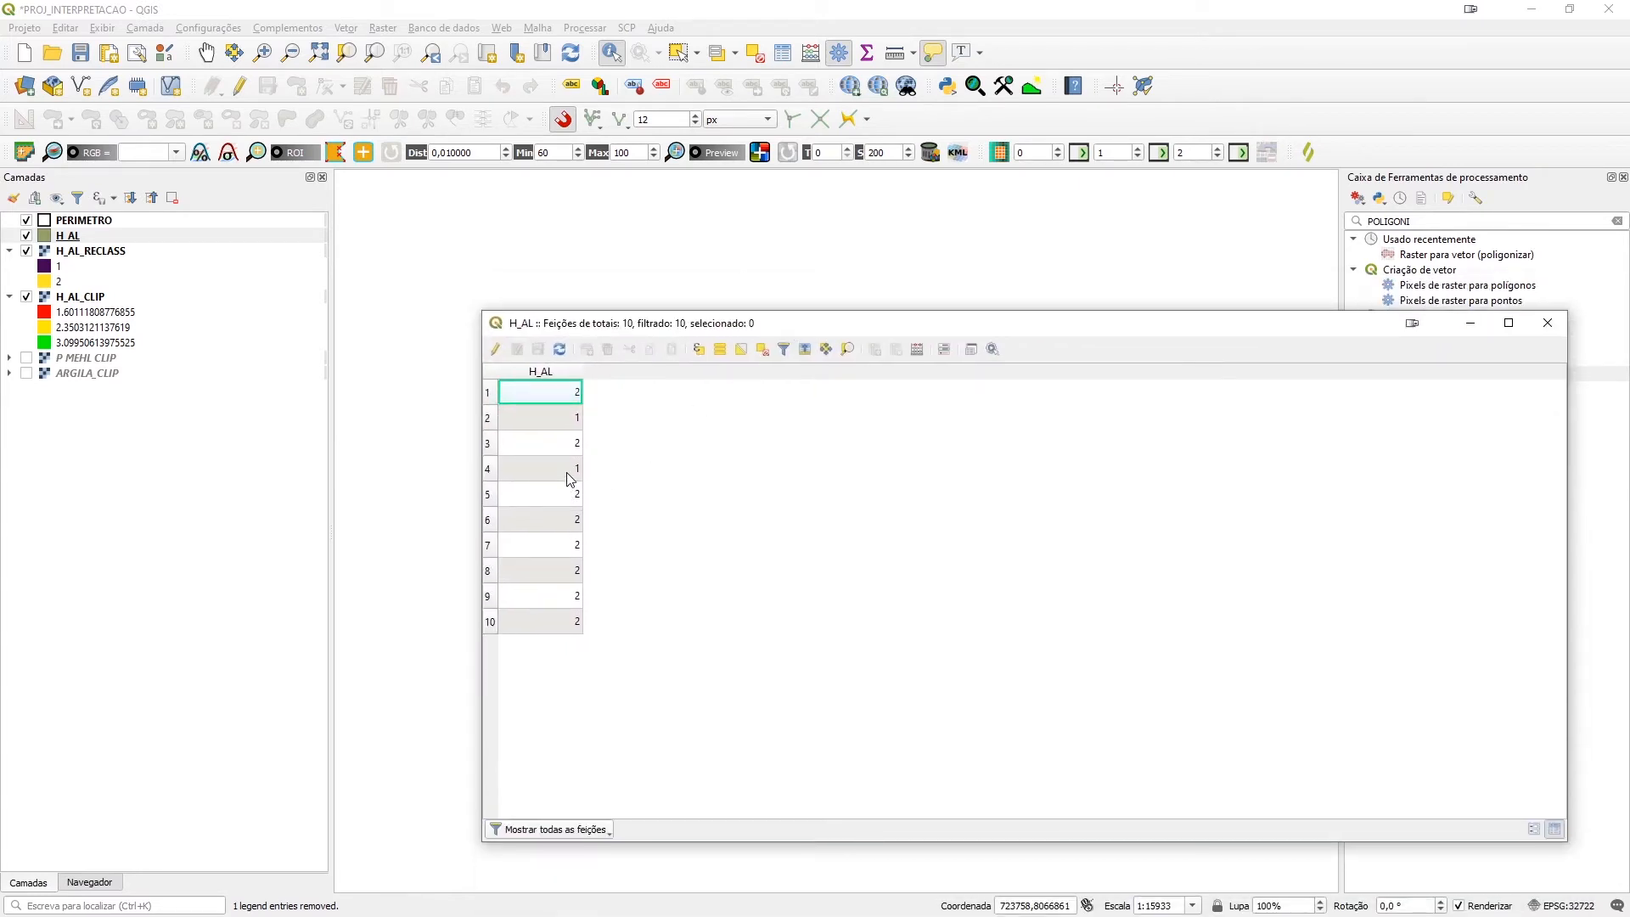
pyautogui.moveTo(887, 326)
pyautogui.mouseDown()
pyautogui.moveTo(951, 304)
pyautogui.moveTo(870, 308)
pyautogui.mouseUp()
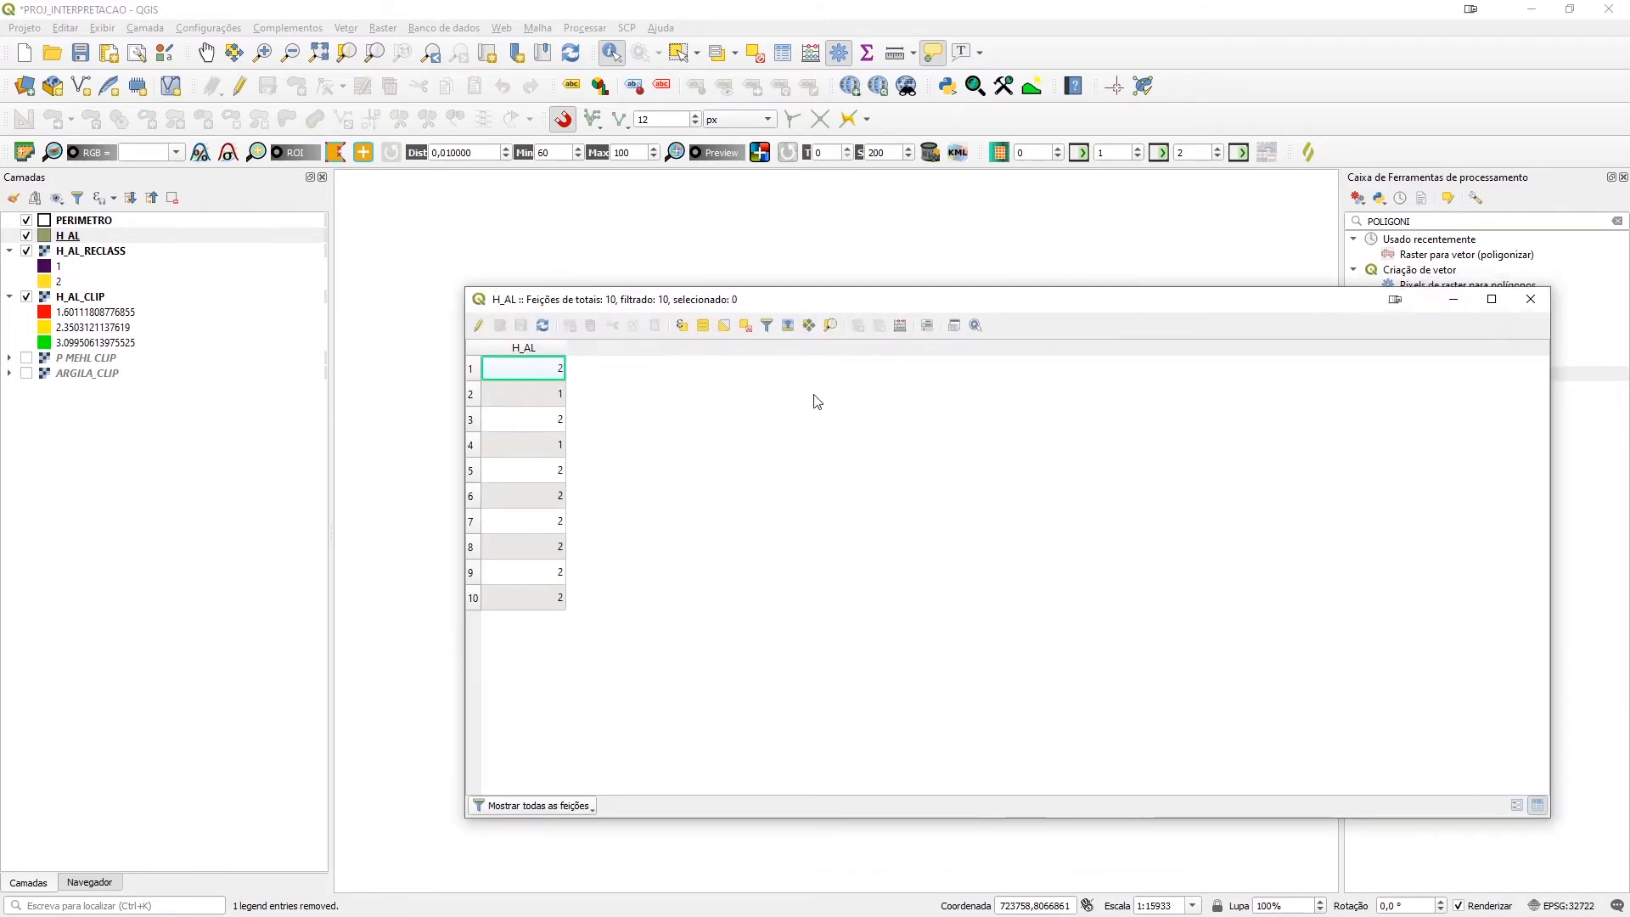
pyautogui.click(1542, 304)
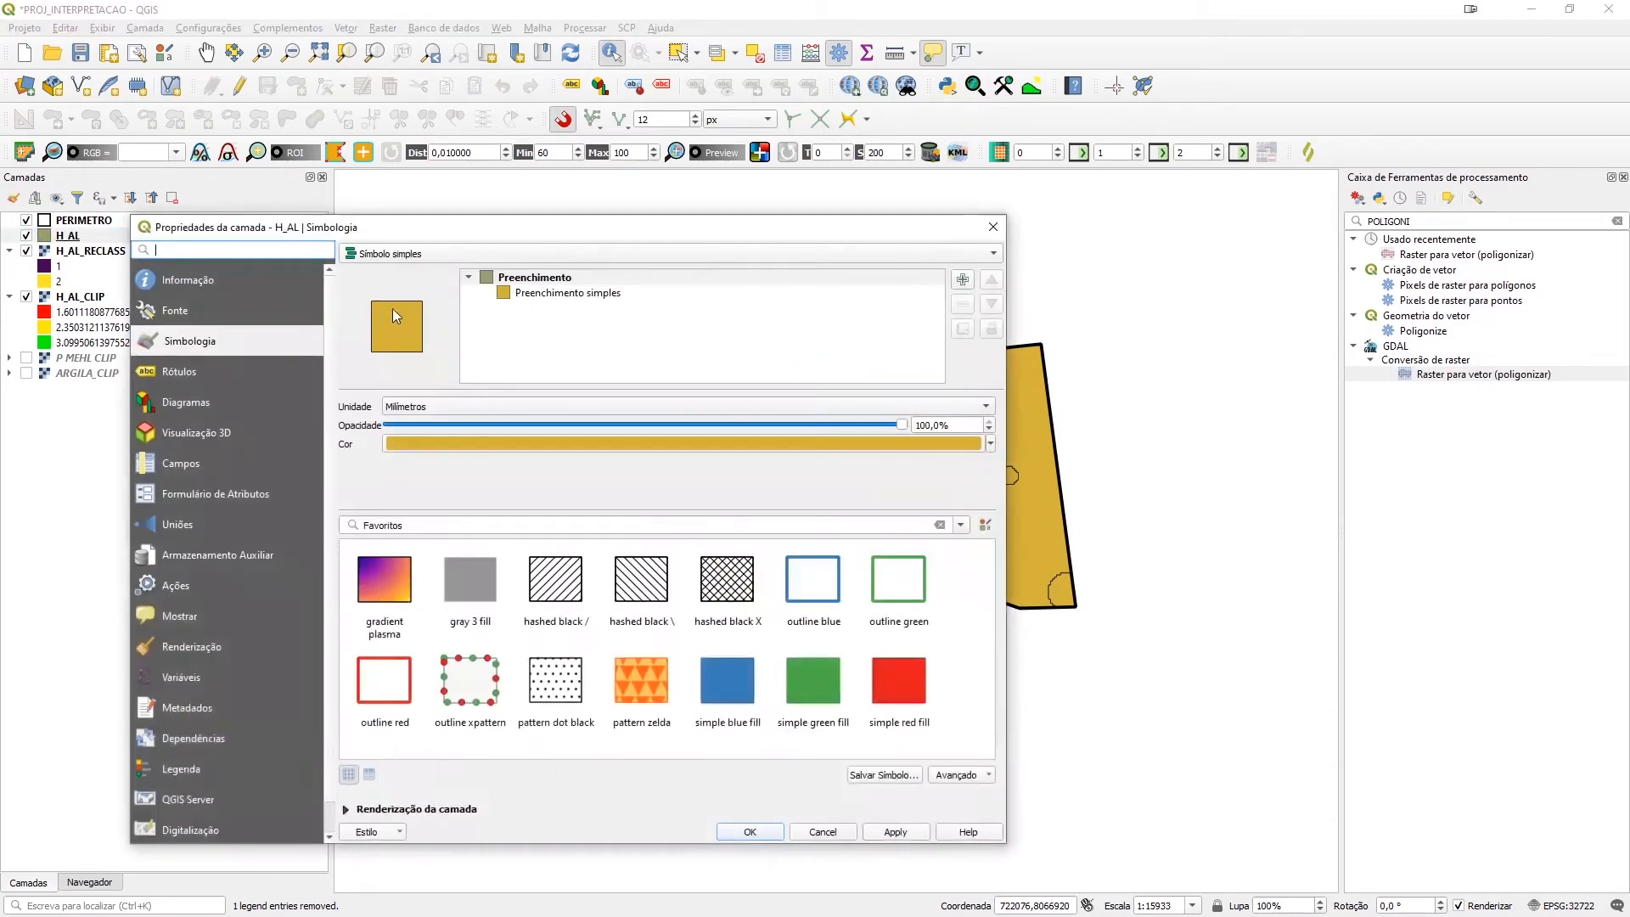
# Style the H_AL vector layer as Categorizado by the H_AL field, classify it and delete the empty category
pyautogui.click(563, 298)
pyautogui.click(366, 257)
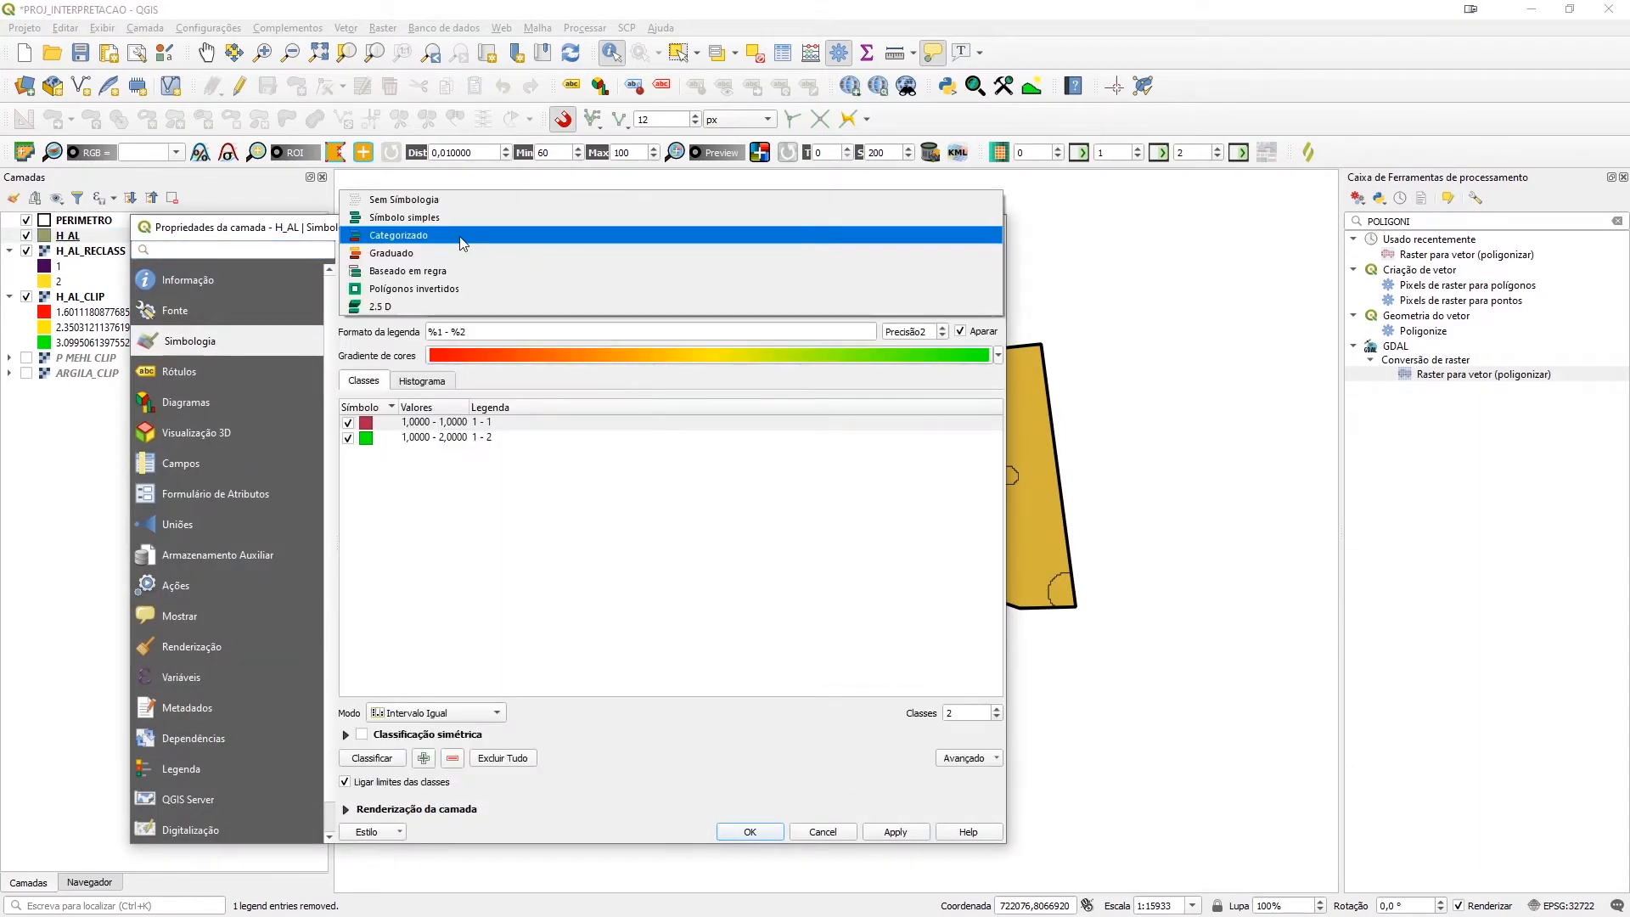
pyautogui.click(461, 236)
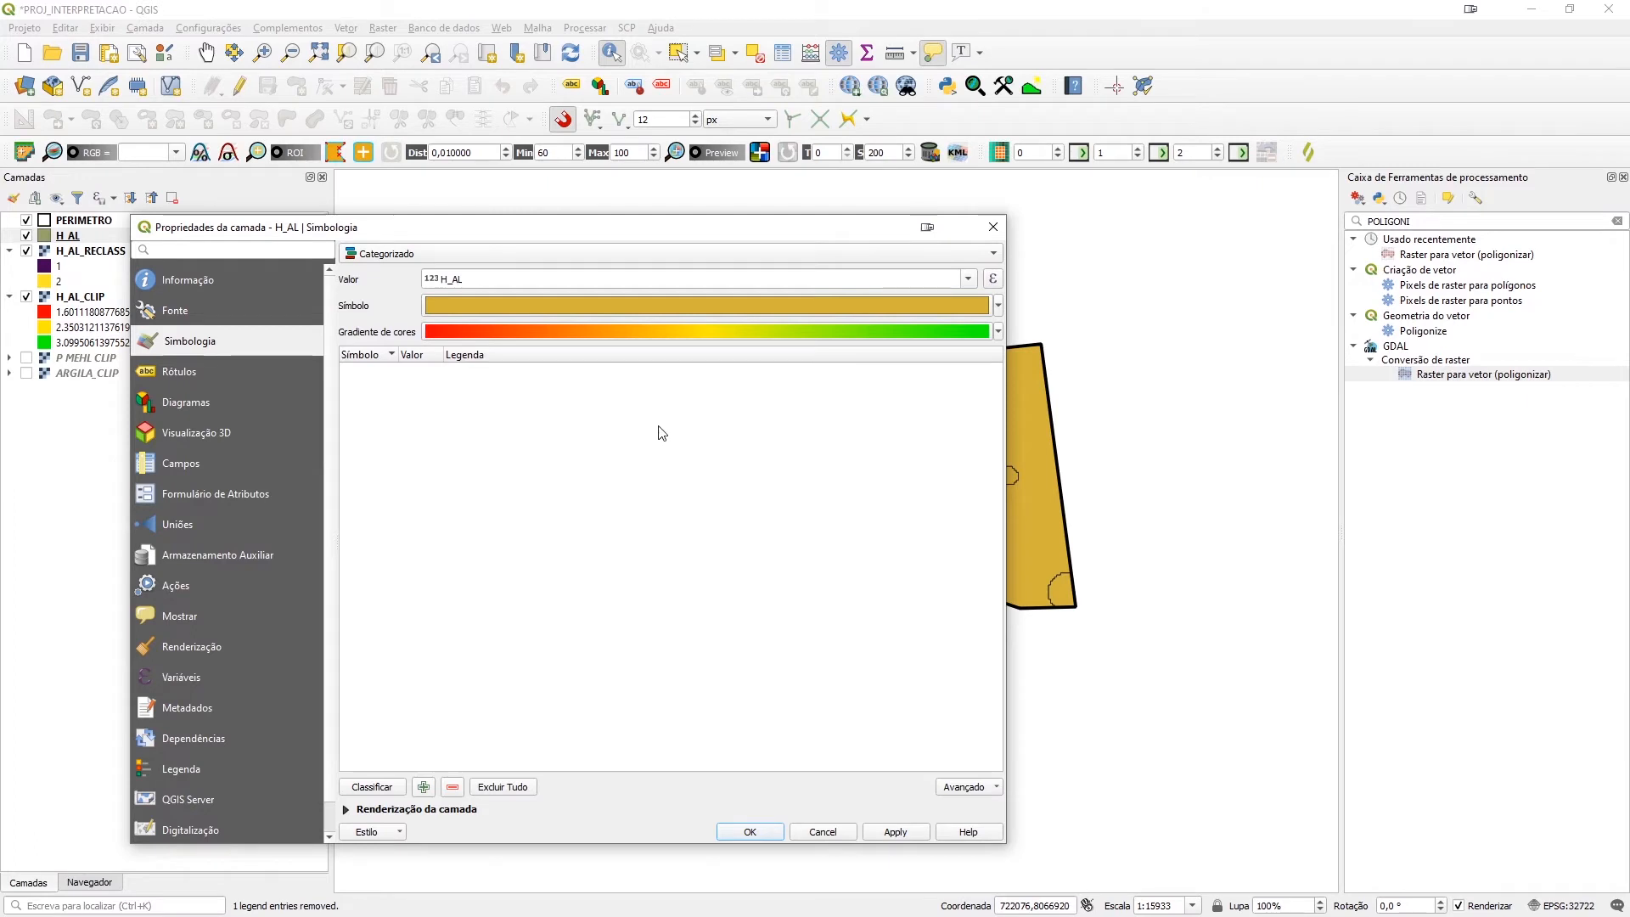
pyautogui.click(360, 777)
pyautogui.click(348, 402)
pyautogui.click(452, 788)
# Set the legend label of class 1 to Muito Baixo
pyautogui.doubleClick(474, 372)
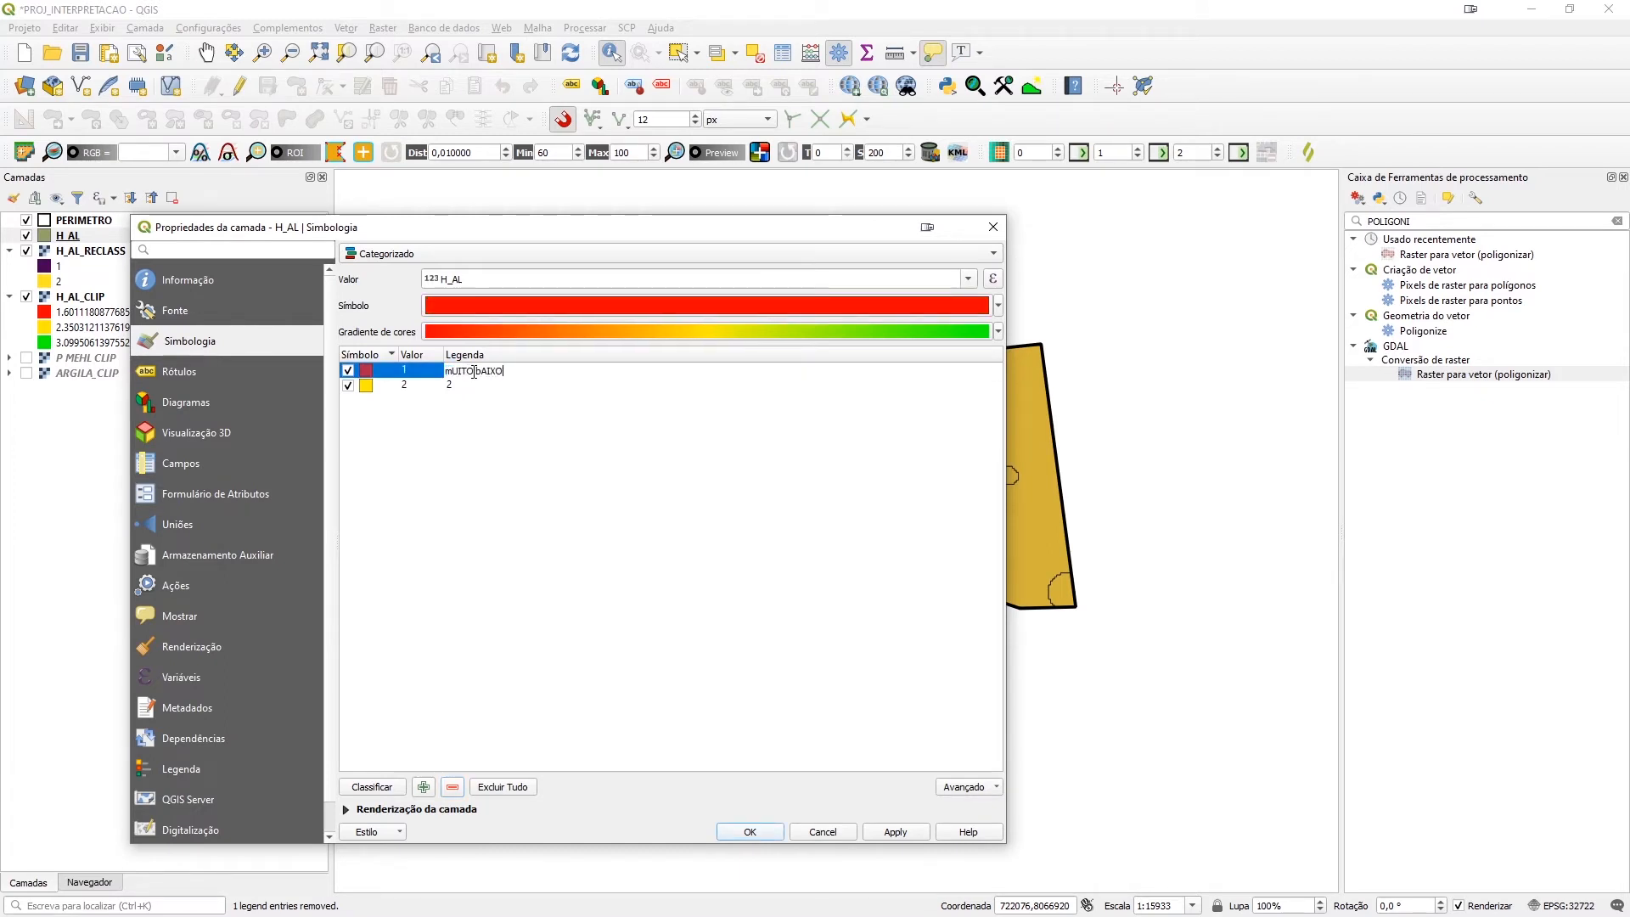
pyautogui.moveTo(524, 370); pyautogui.dragTo(327, 375)
pyautogui.write('Muito Baixo')
pyautogui.click(376, 473)
# Change the fill color of the Muito Baixo class to green
pyautogui.doubleClick(360, 372)
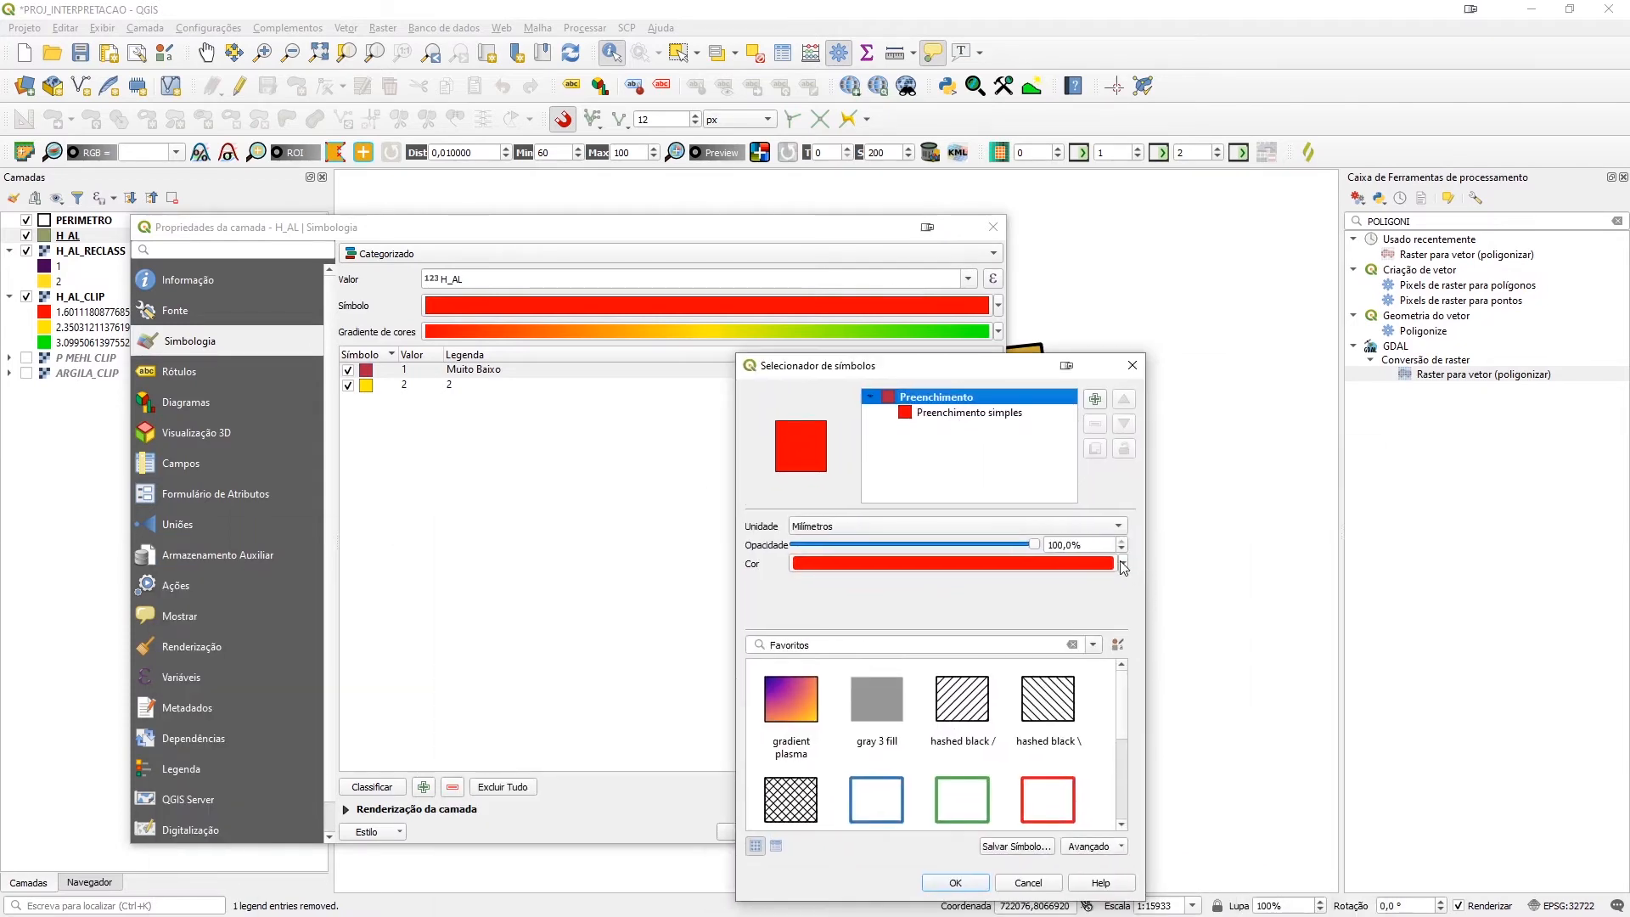
pyautogui.click(1123, 564)
pyautogui.click(894, 576)
pyautogui.click(891, 560)
pyautogui.click(888, 607)
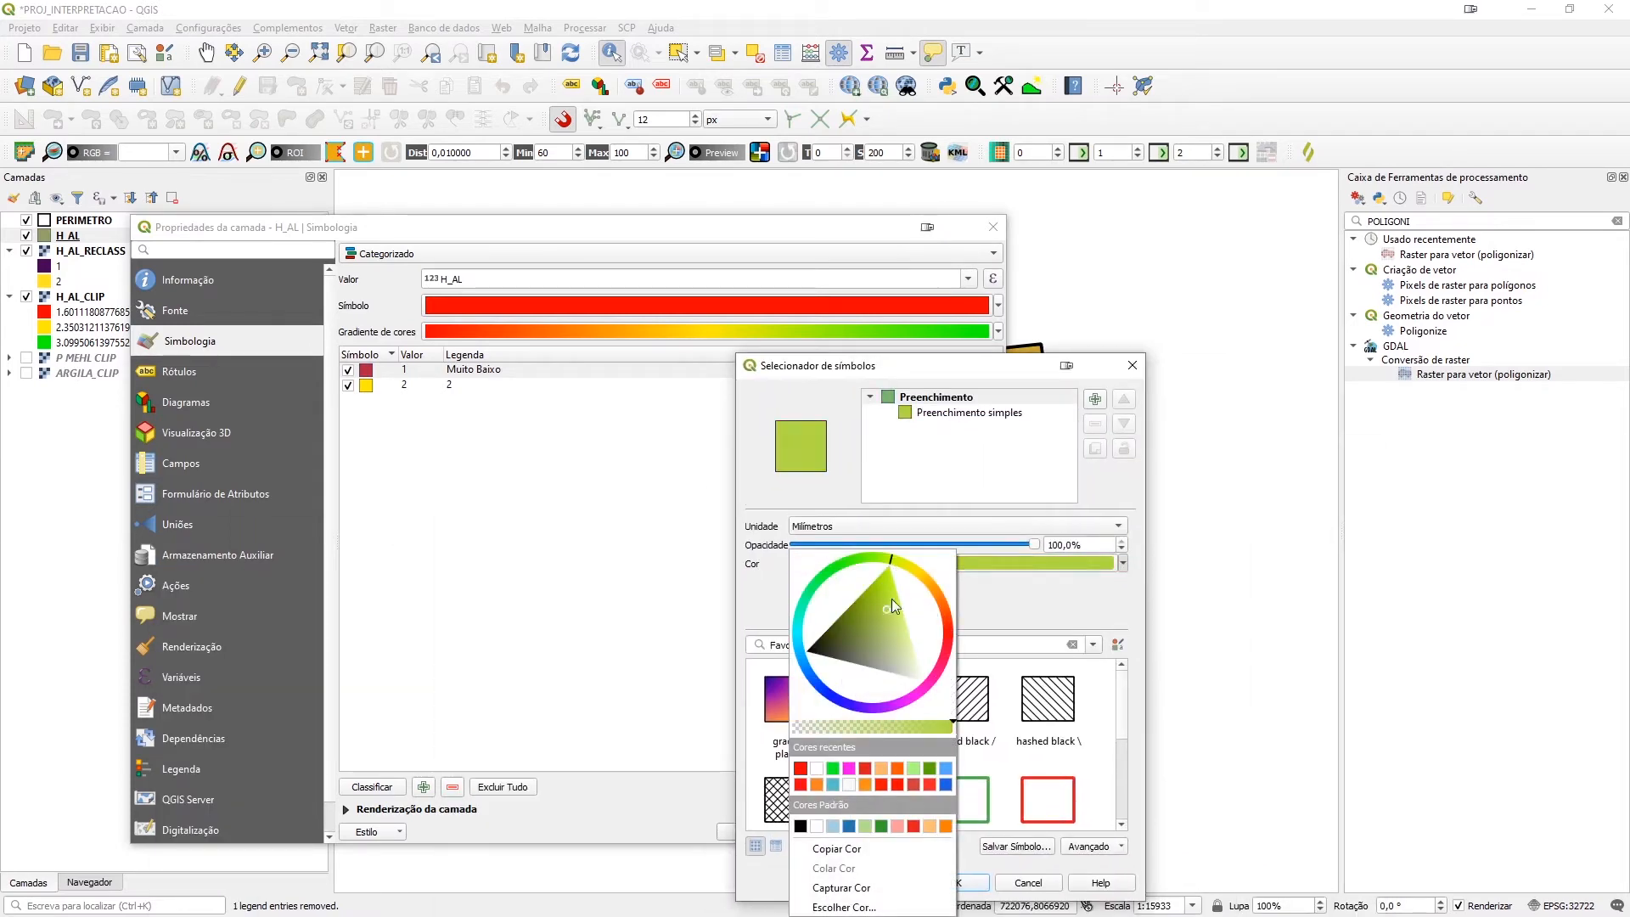
pyautogui.moveTo(891, 598); pyautogui.dragTo(848, 581)
pyautogui.click(839, 598)
pyautogui.click(1041, 609)
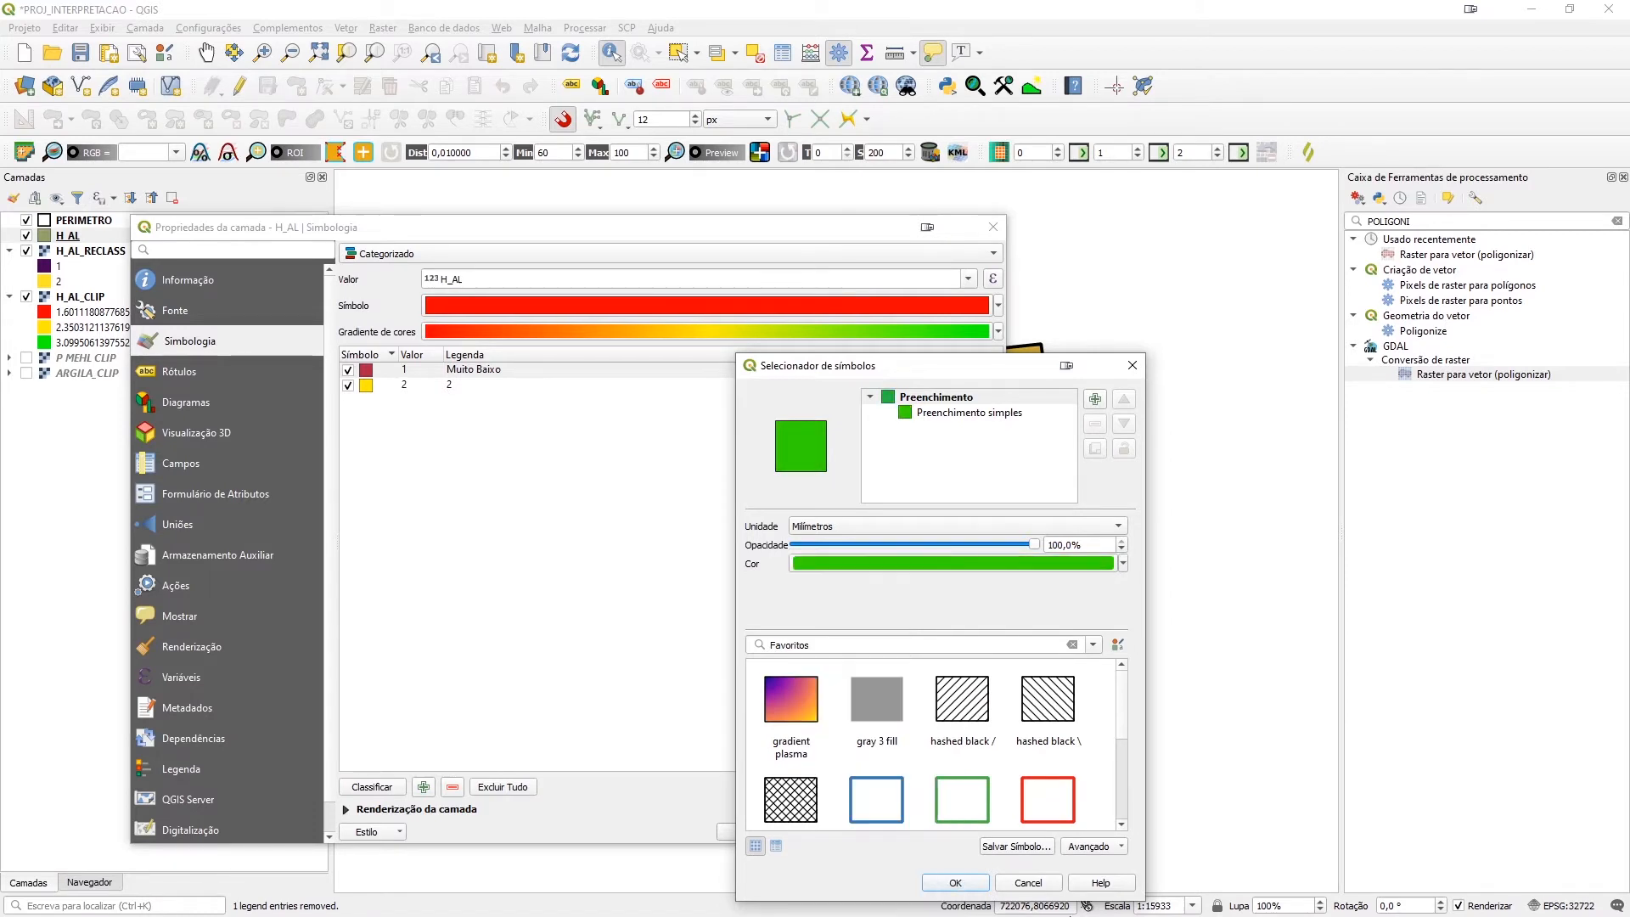
pyautogui.click(955, 882)
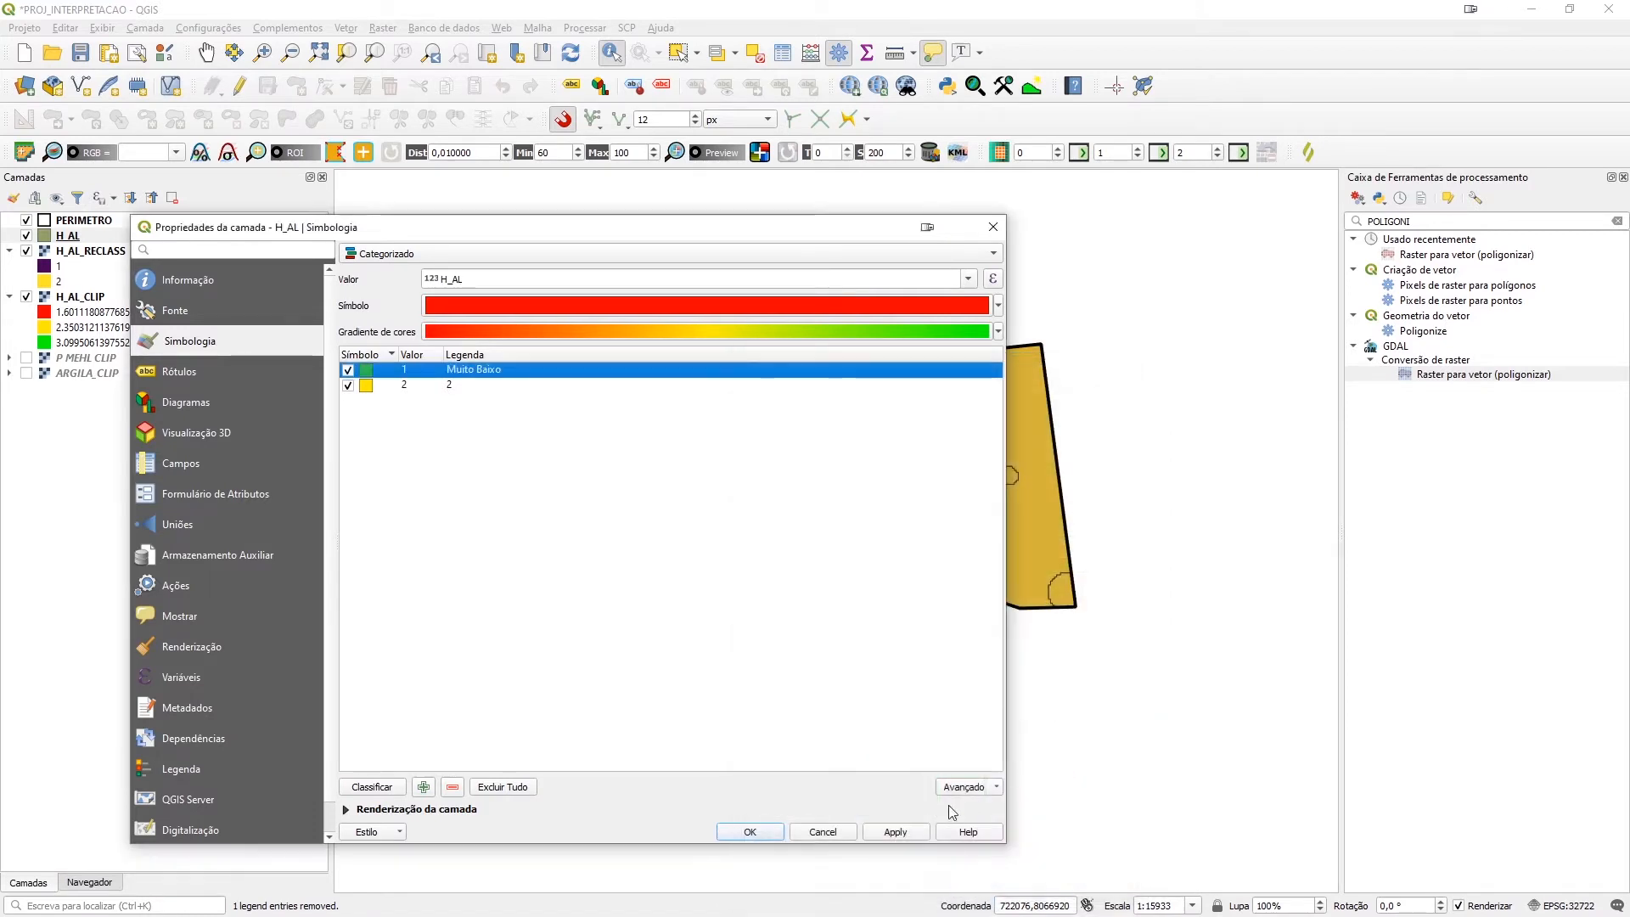
# Set the legend label of class 2 to Moderado
pyautogui.click(449, 386)
pyautogui.click(469, 388)
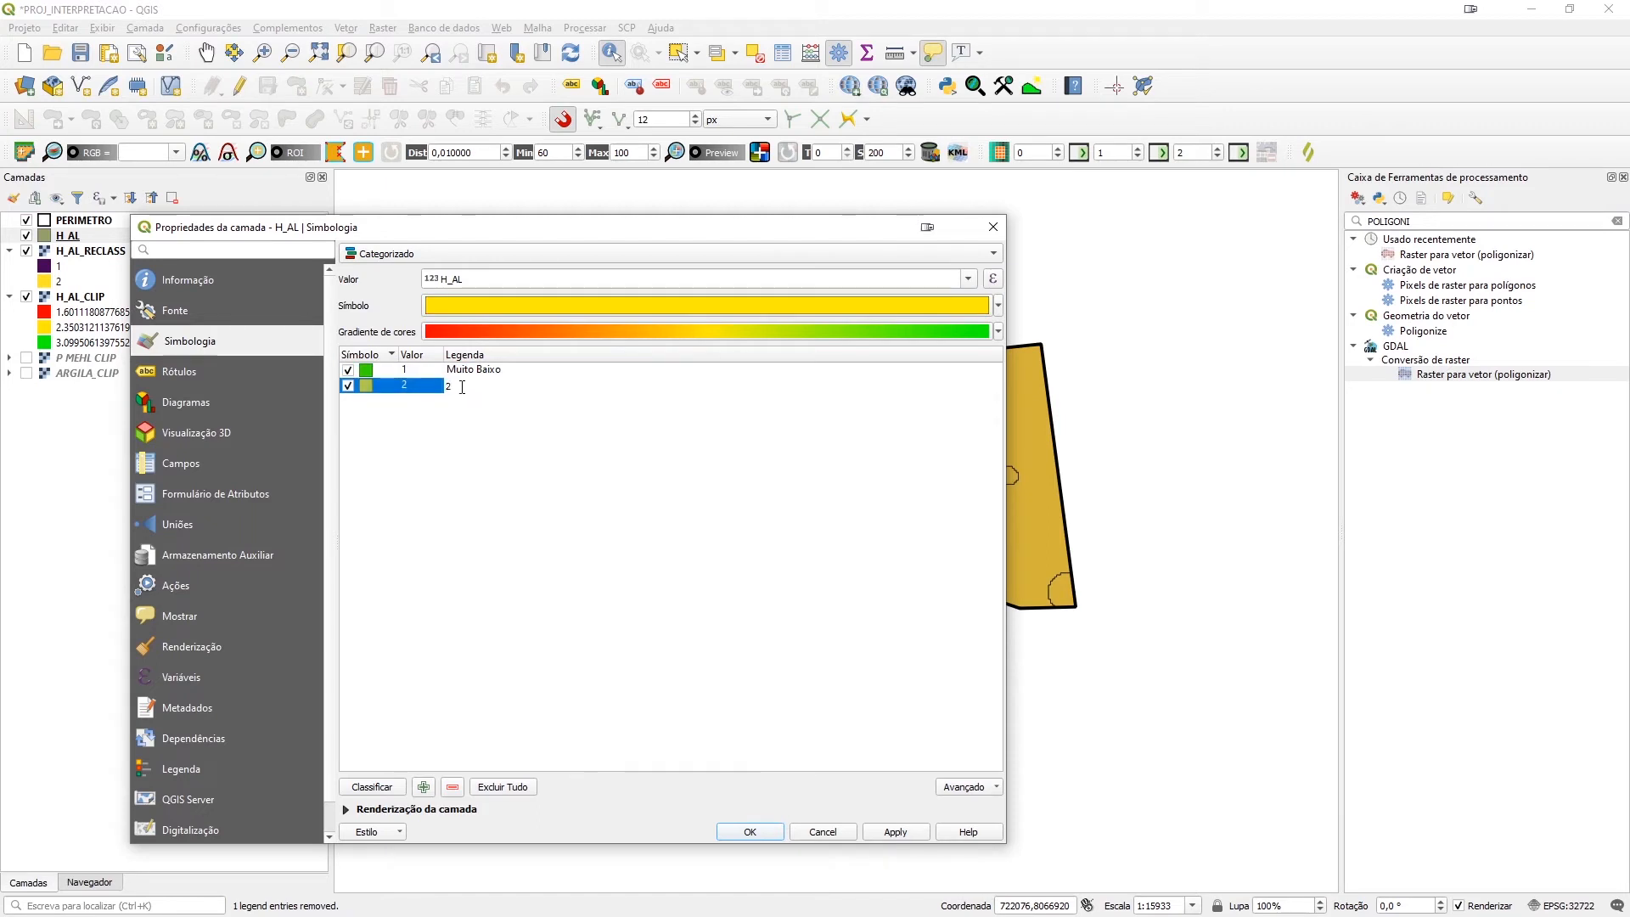
pyautogui.write('Moderado')
pyautogui.click(577, 548)
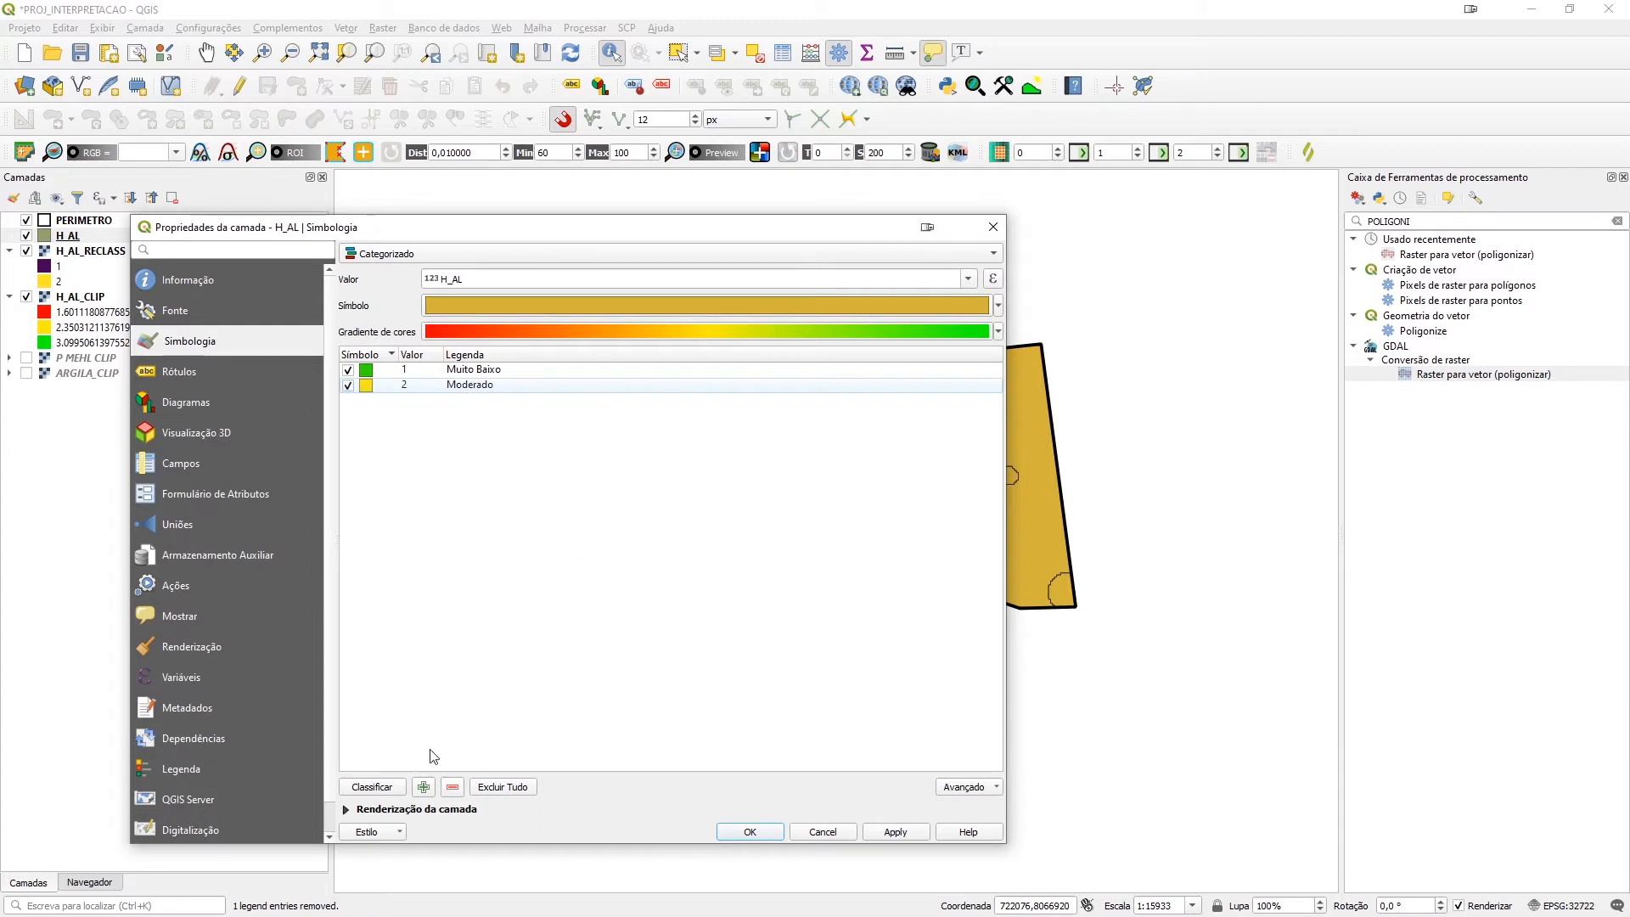
# Add a class with value 3 to the H_AL categories and label it Alto
pyautogui.click(424, 786)
pyautogui.doubleClick(405, 400)
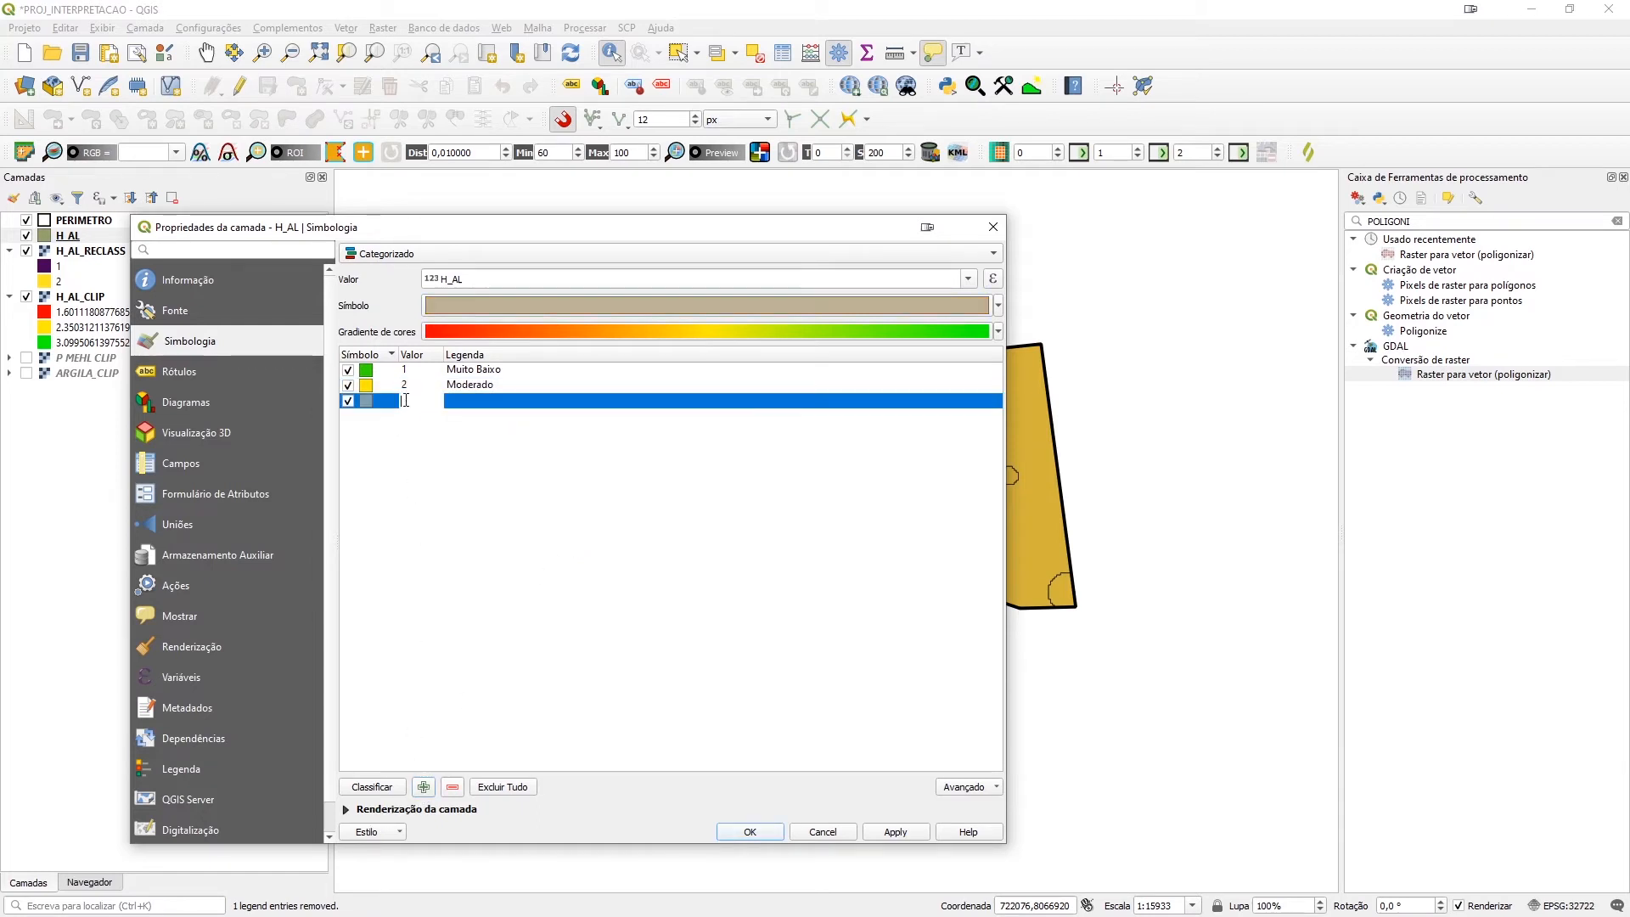
pyautogui.write('3')
pyautogui.click(542, 535)
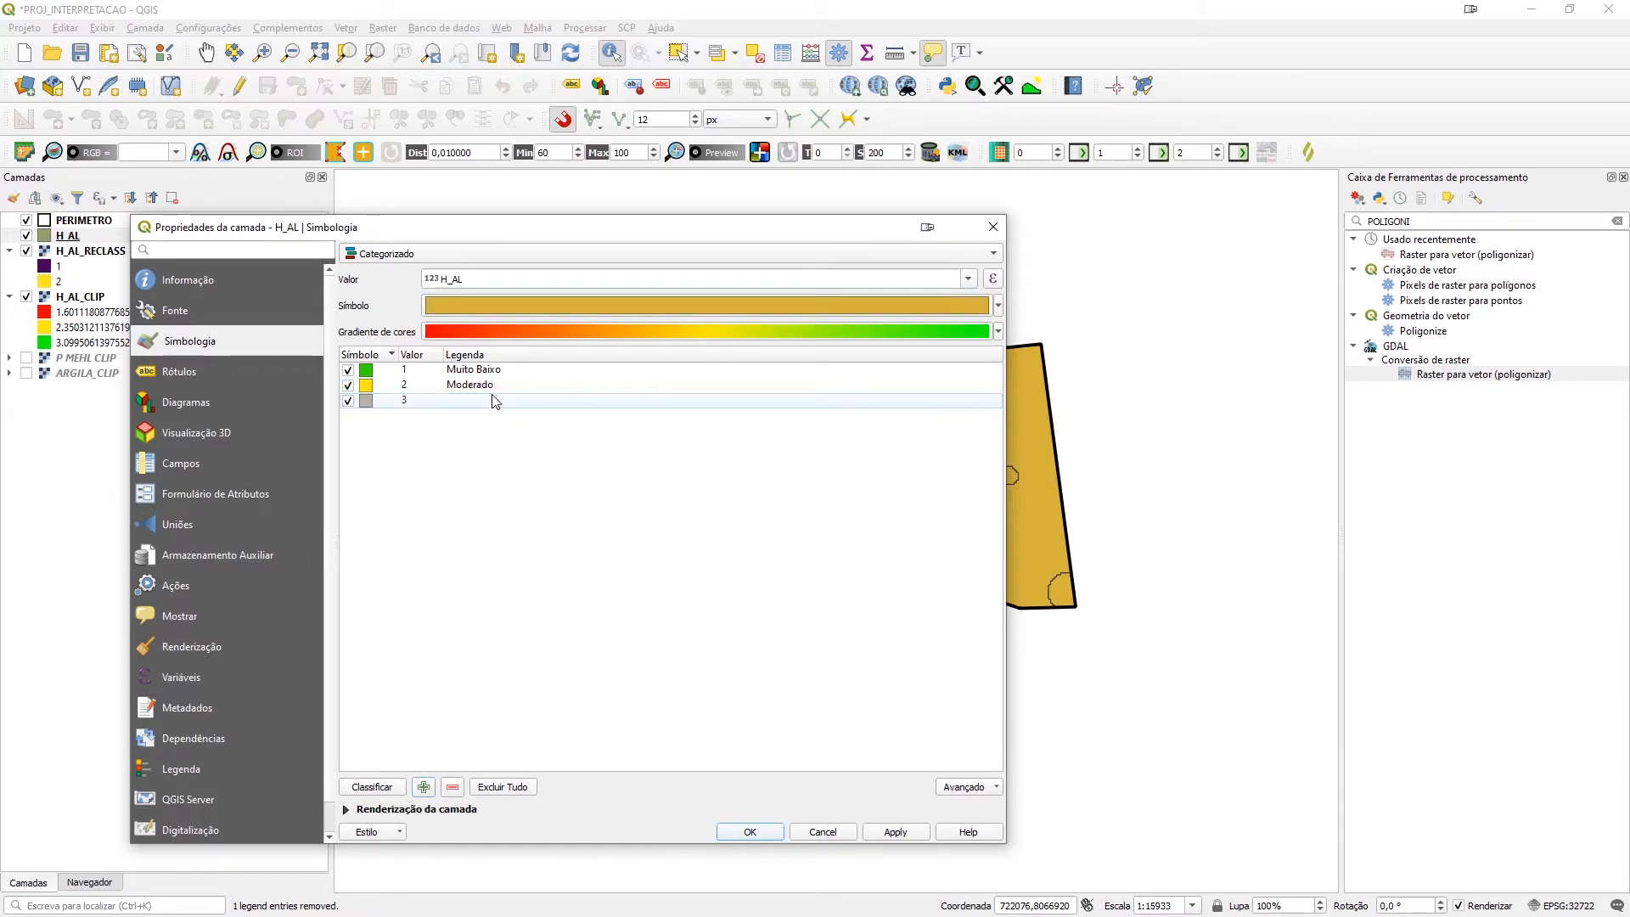
pyautogui.doubleClick(487, 400)
pyautogui.write('A')
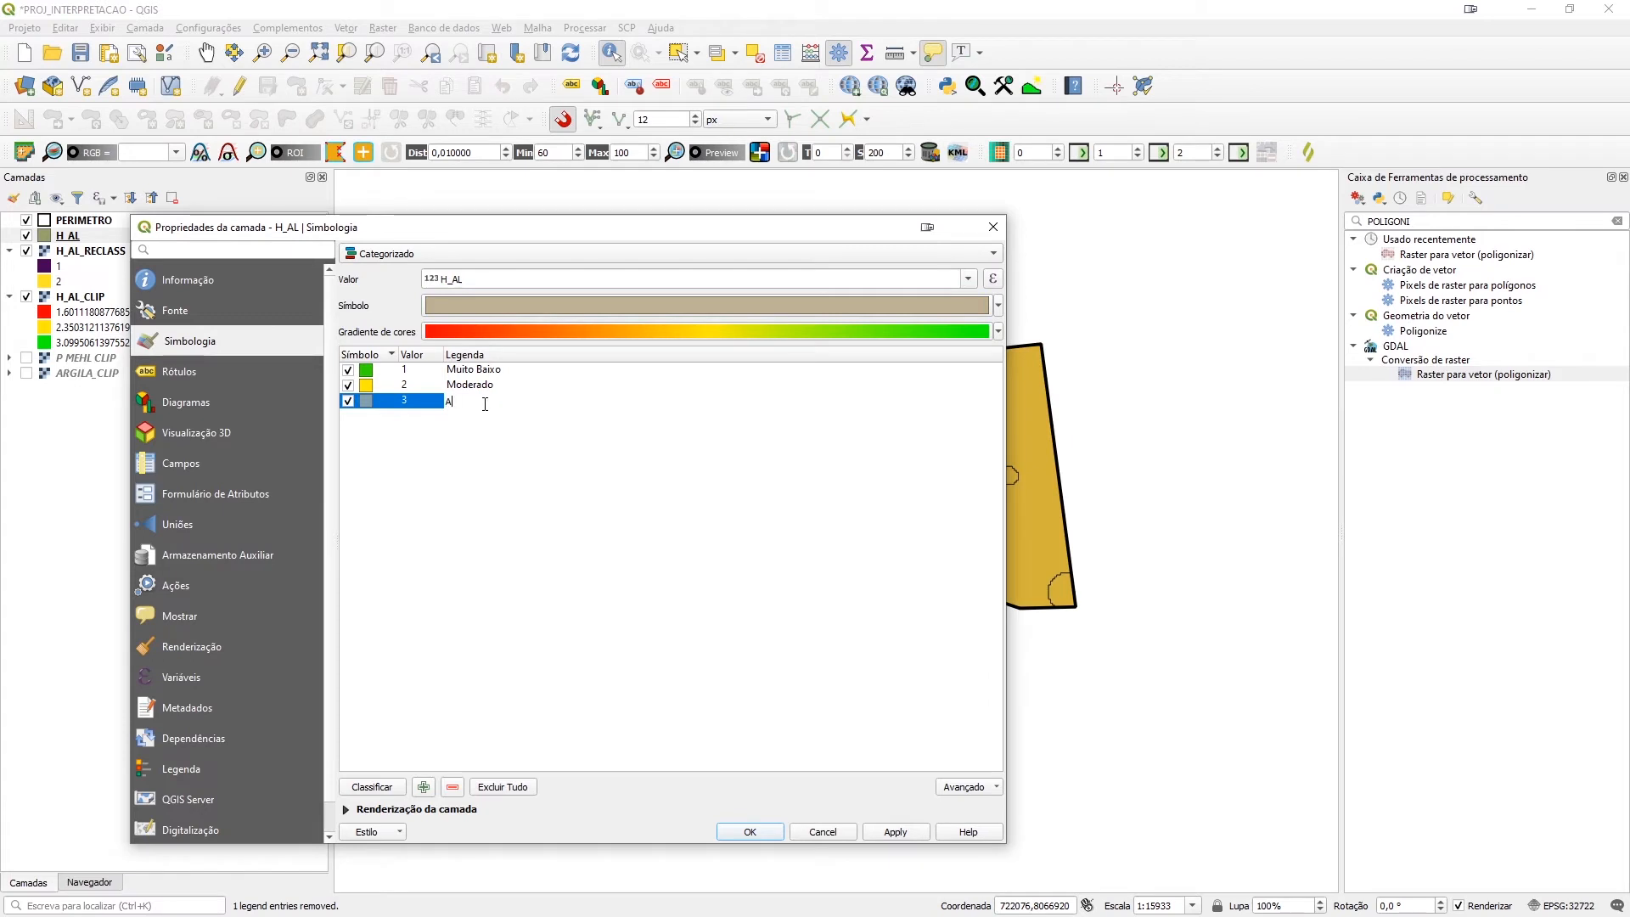
pyautogui.write('lto')
pyautogui.click(548, 498)
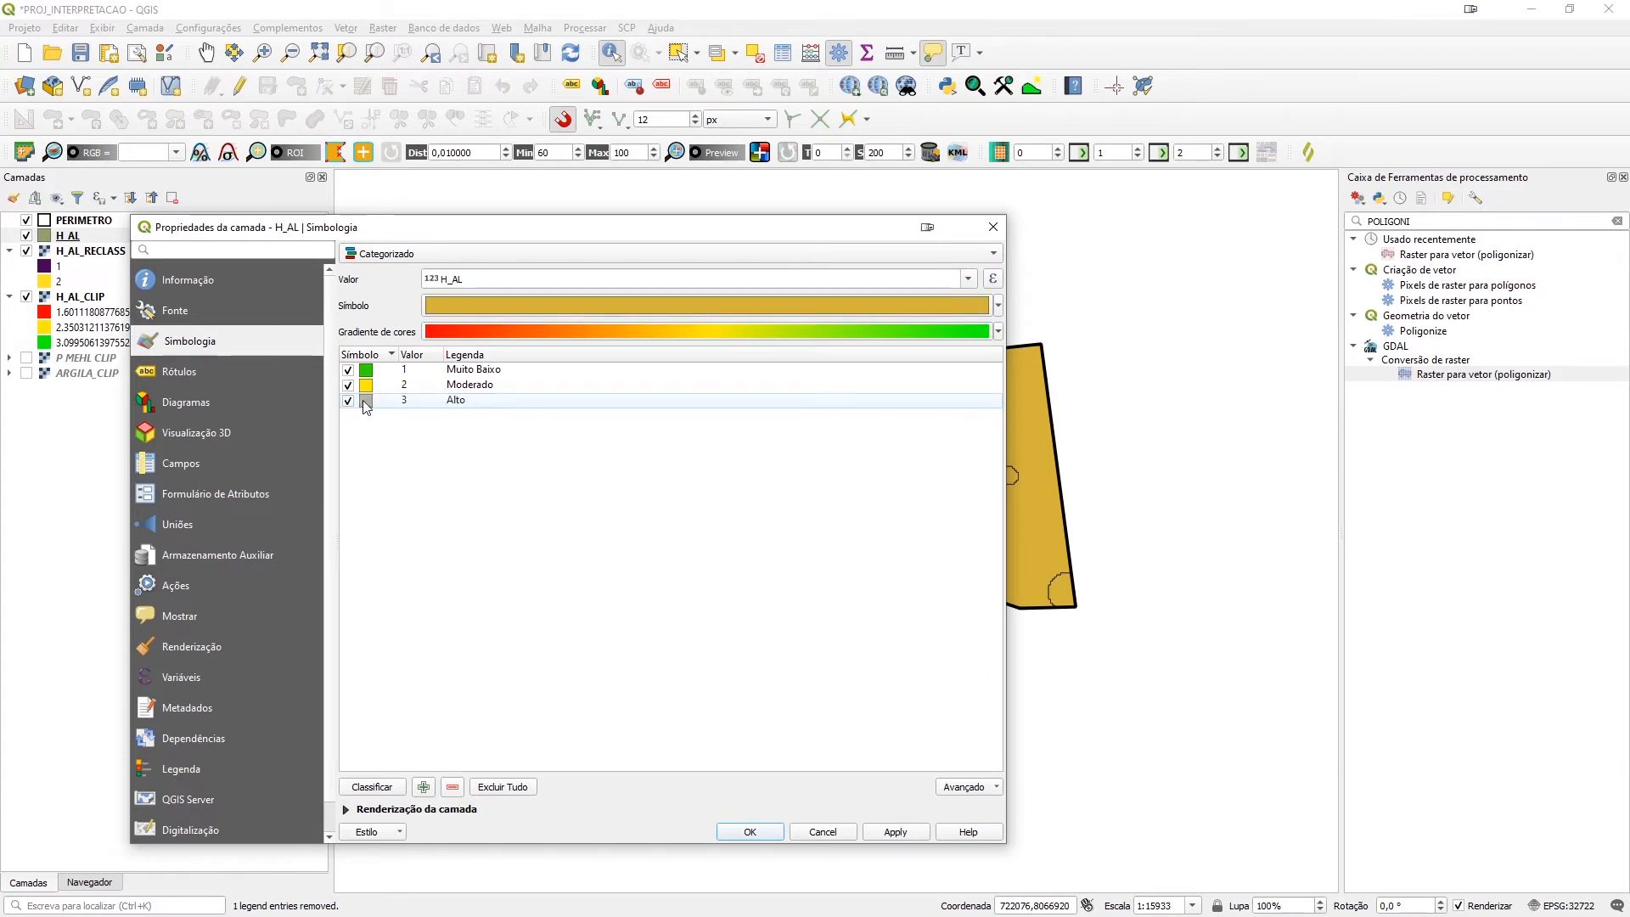
# Change the fill color of the Alto class to orange-red and apply the categorized style to the H_AL layer
pyautogui.doubleClick(366, 400)
pyautogui.click(943, 414)
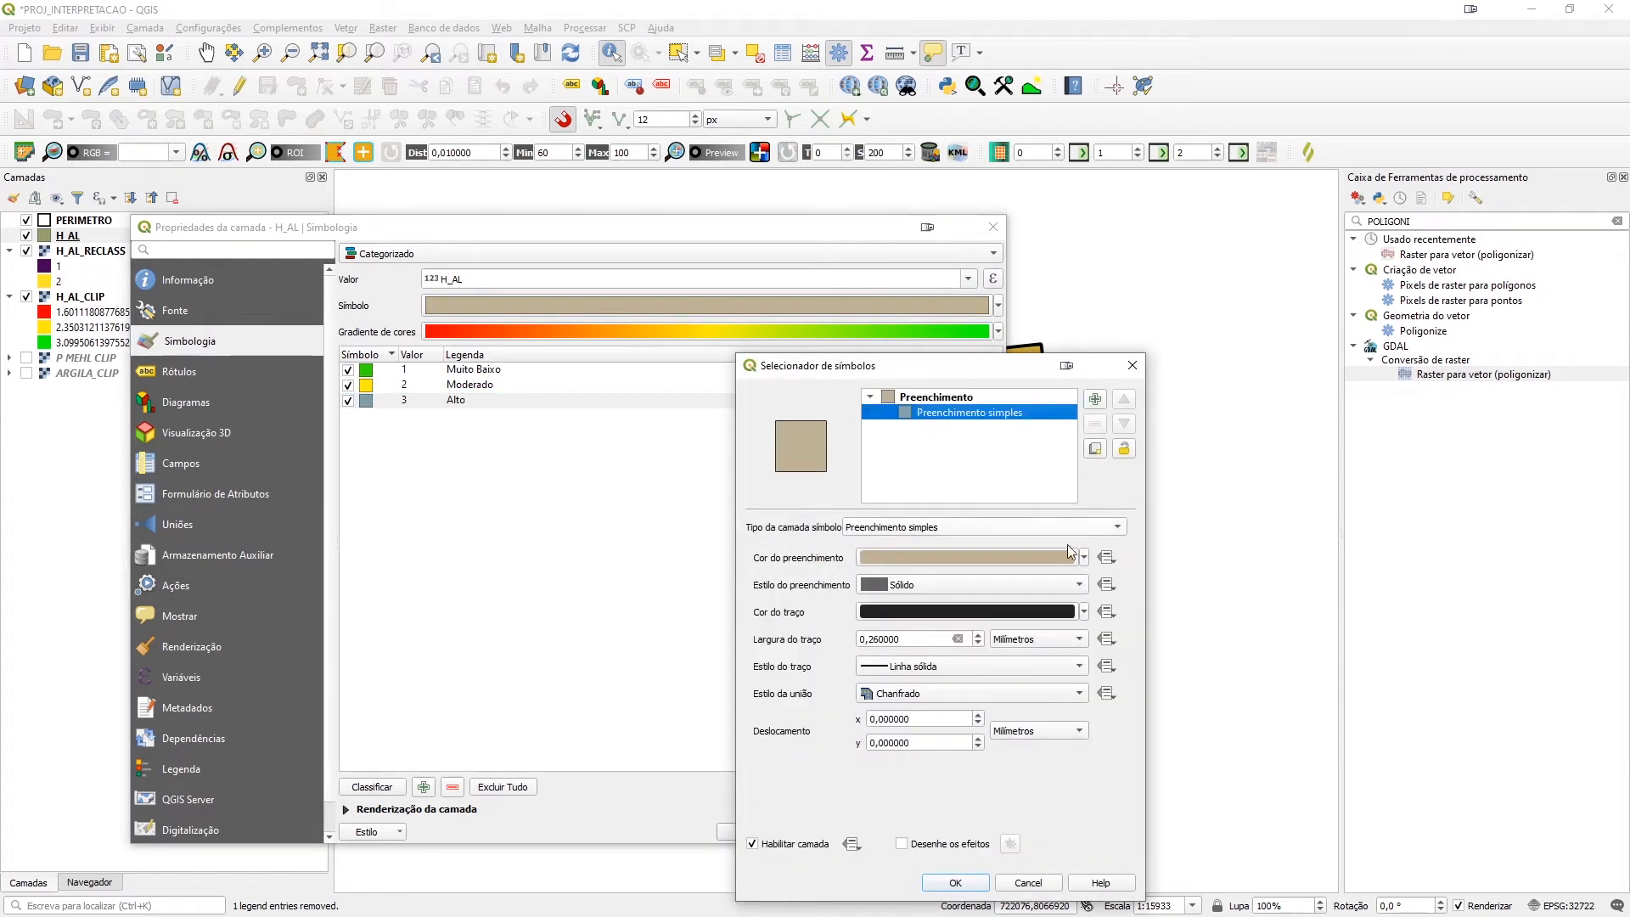
pyautogui.click(1085, 558)
pyautogui.click(1035, 624)
pyautogui.moveTo(1003, 641); pyautogui.dragTo(1045, 583)
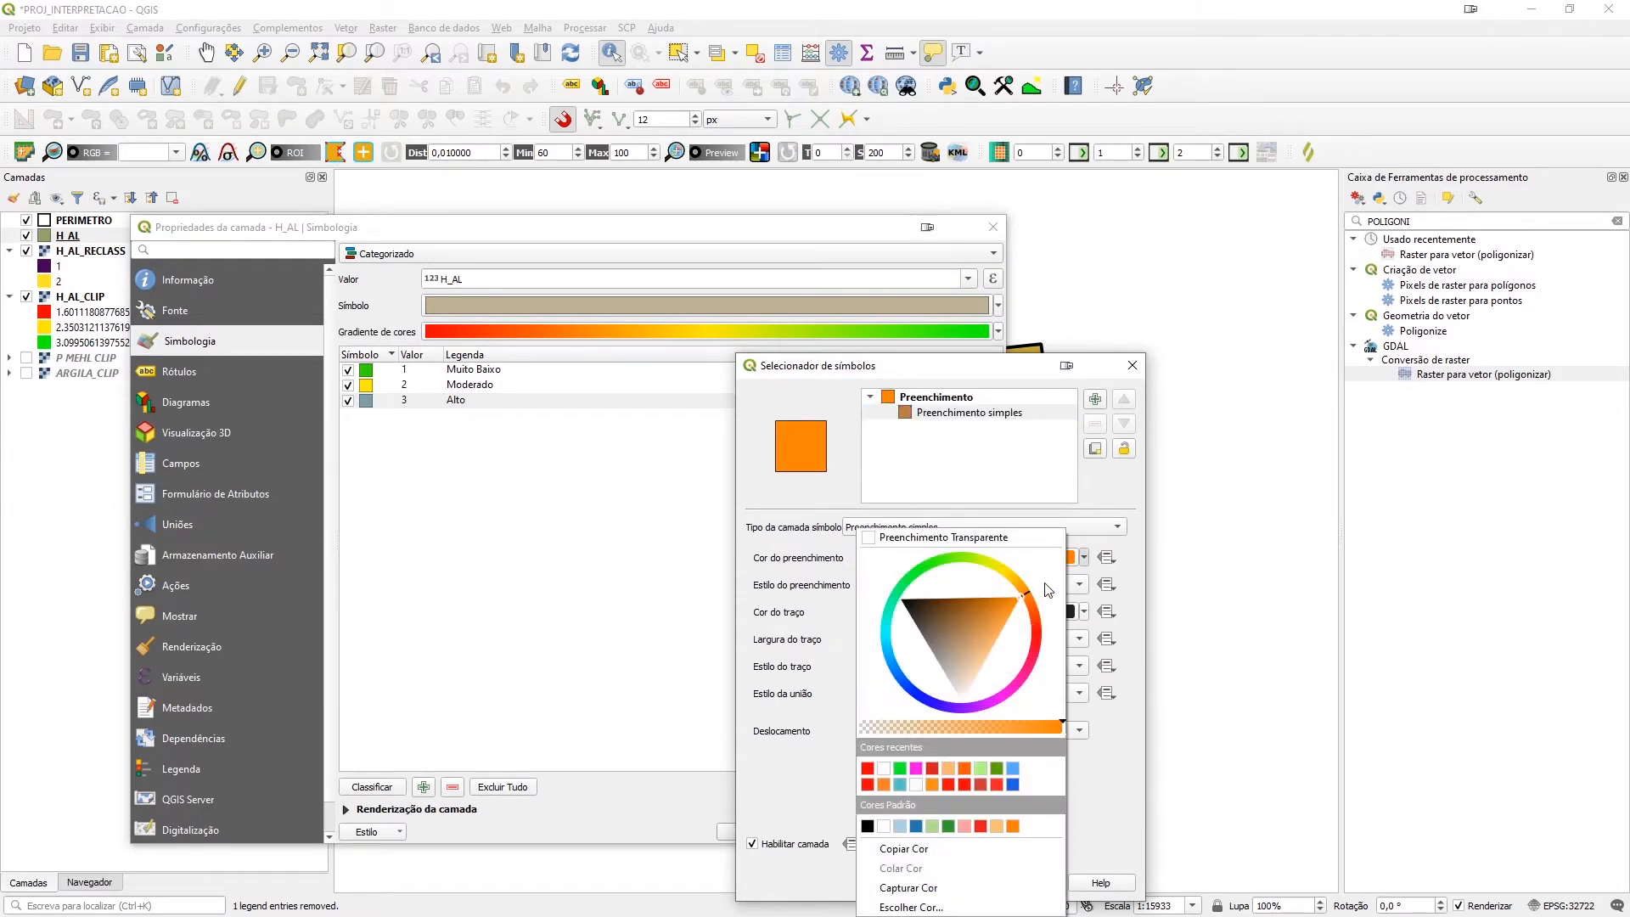
pyautogui.click(1038, 632)
pyautogui.moveTo(1021, 636); pyautogui.dragTo(1020, 650)
pyautogui.click(1104, 761)
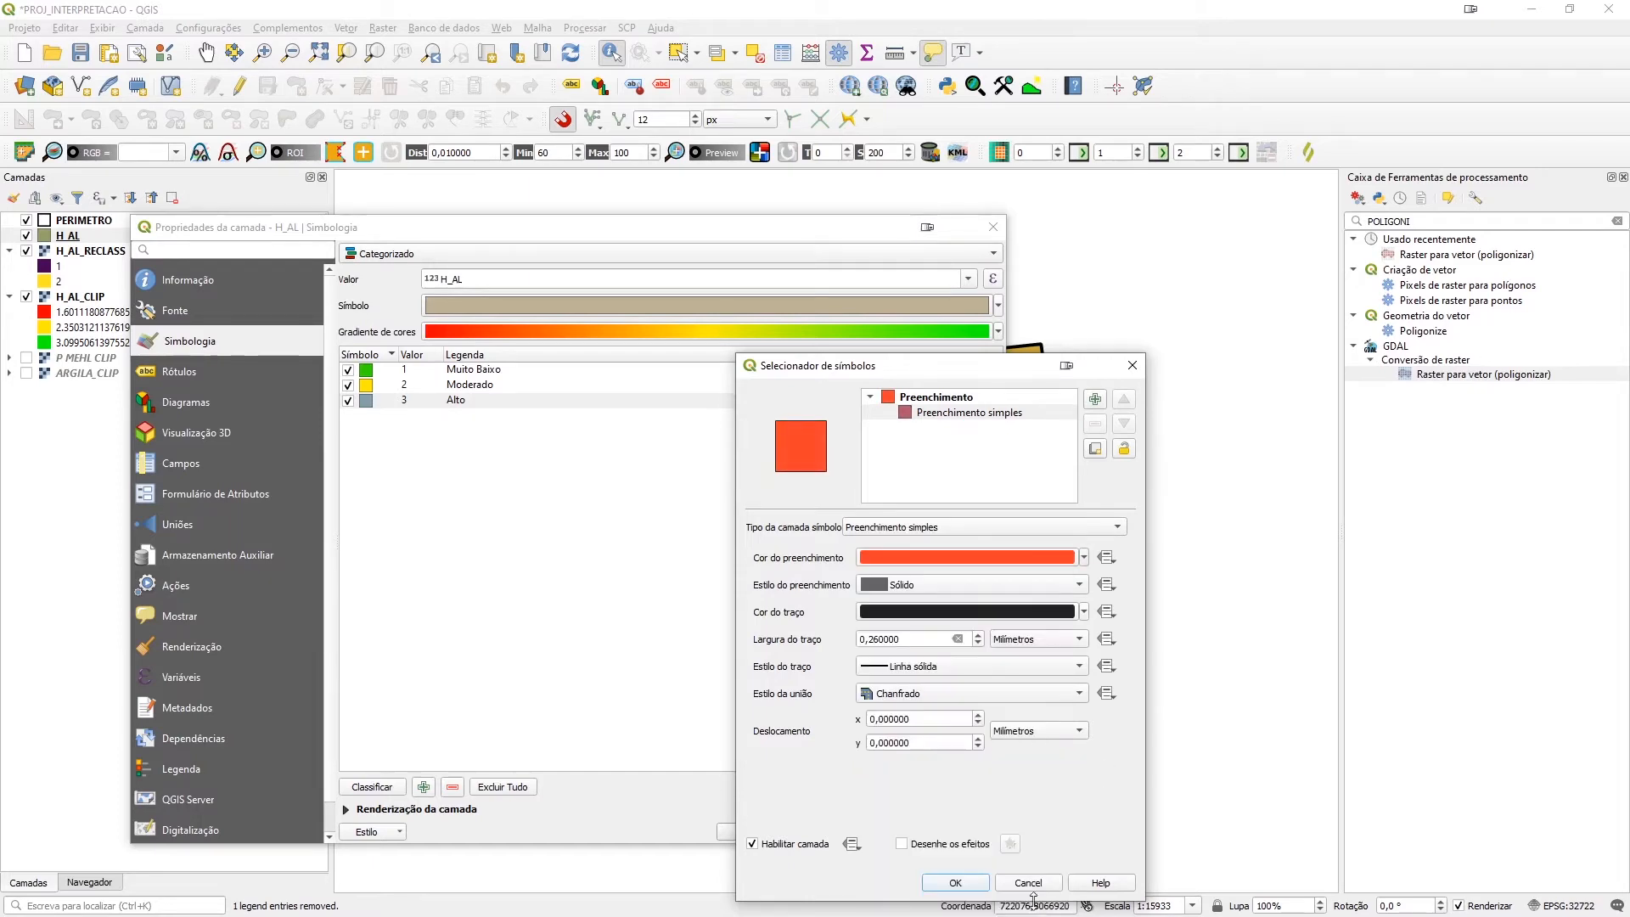
pyautogui.click(956, 885)
pyautogui.click(898, 834)
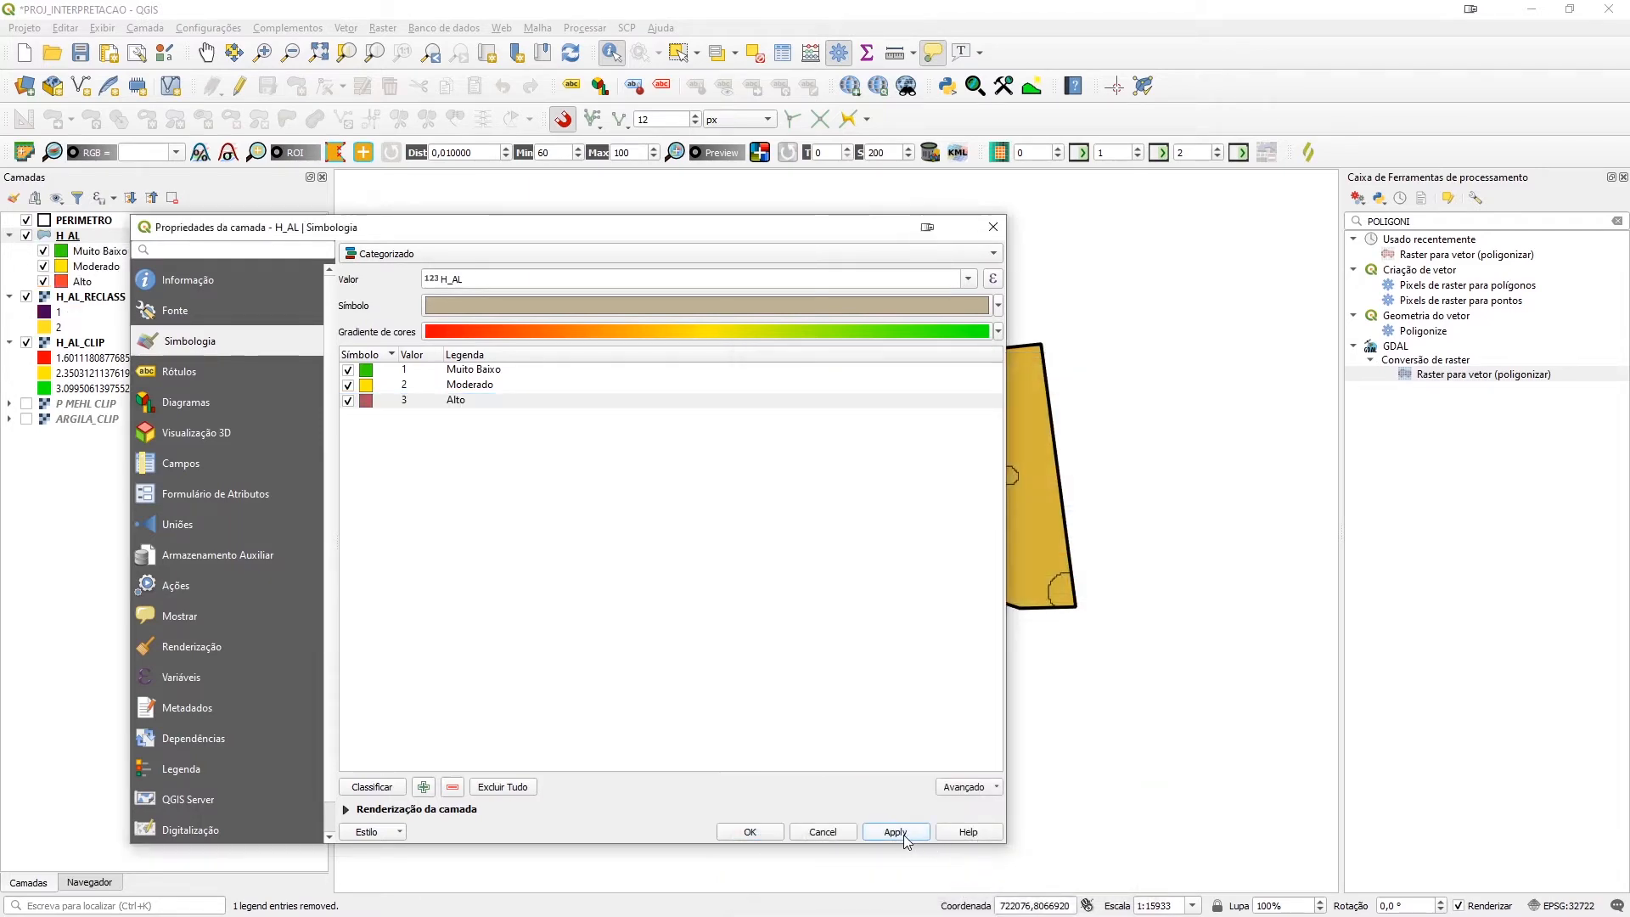
pyautogui.click(750, 832)
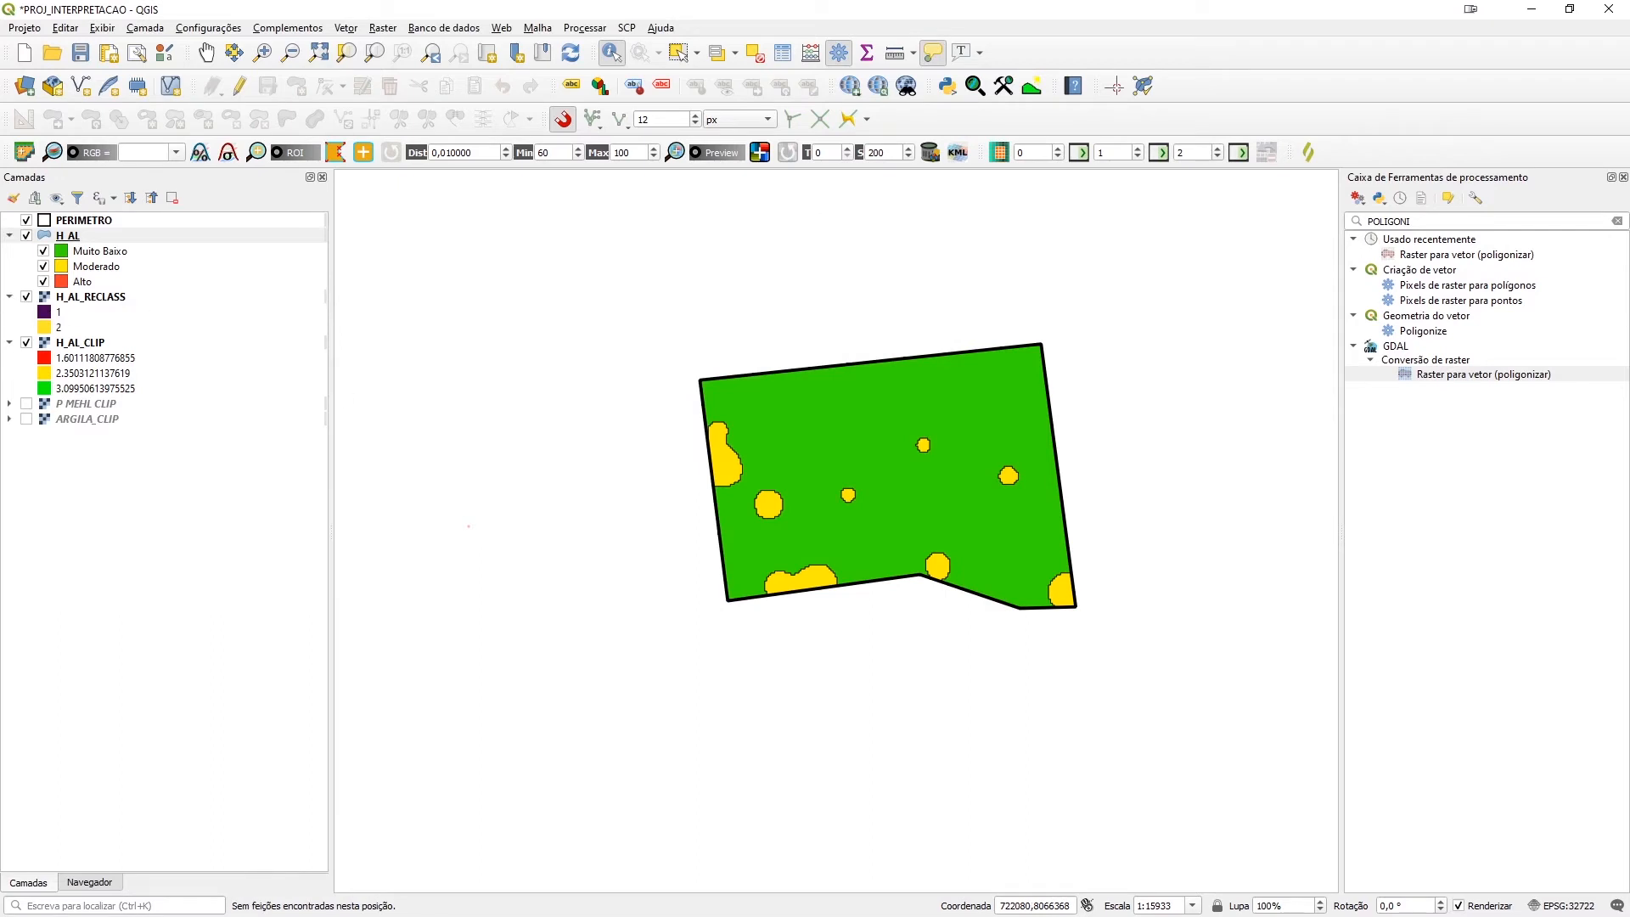
# Collapse the legends of the H_AL_CLIP and H_AL_RECLASS rasters and relabel class 1 of the H_AL layer as Baixo
pyautogui.click(9, 342)
pyautogui.click(8, 296)
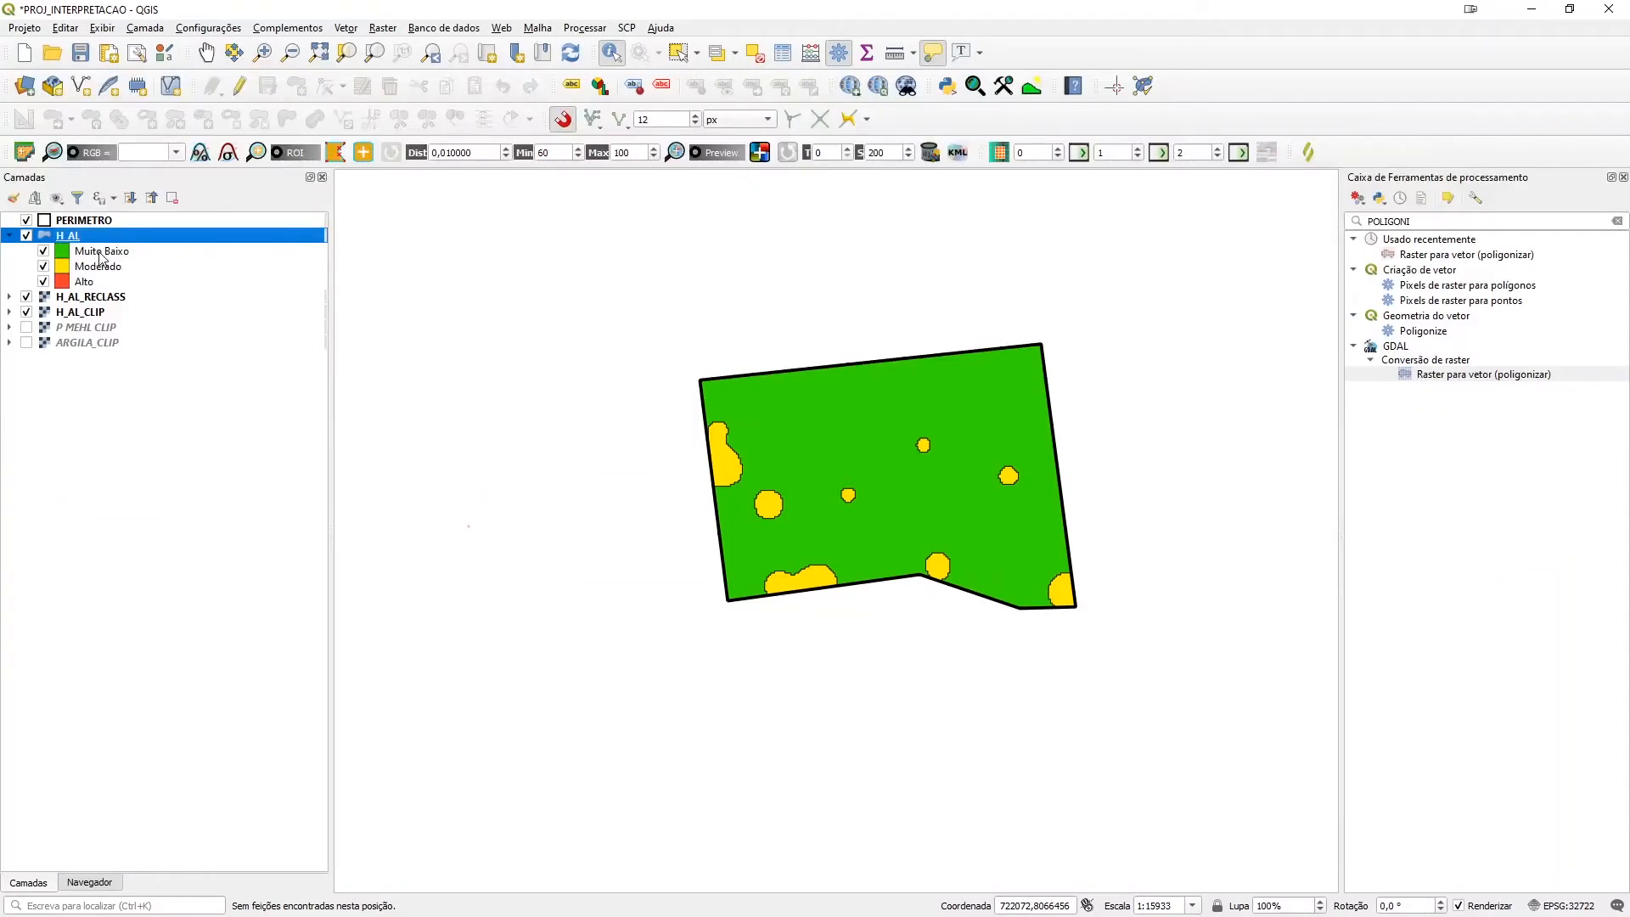
pyautogui.click(101, 257)
pyautogui.doubleClick(101, 257)
pyautogui.doubleClick(471, 371)
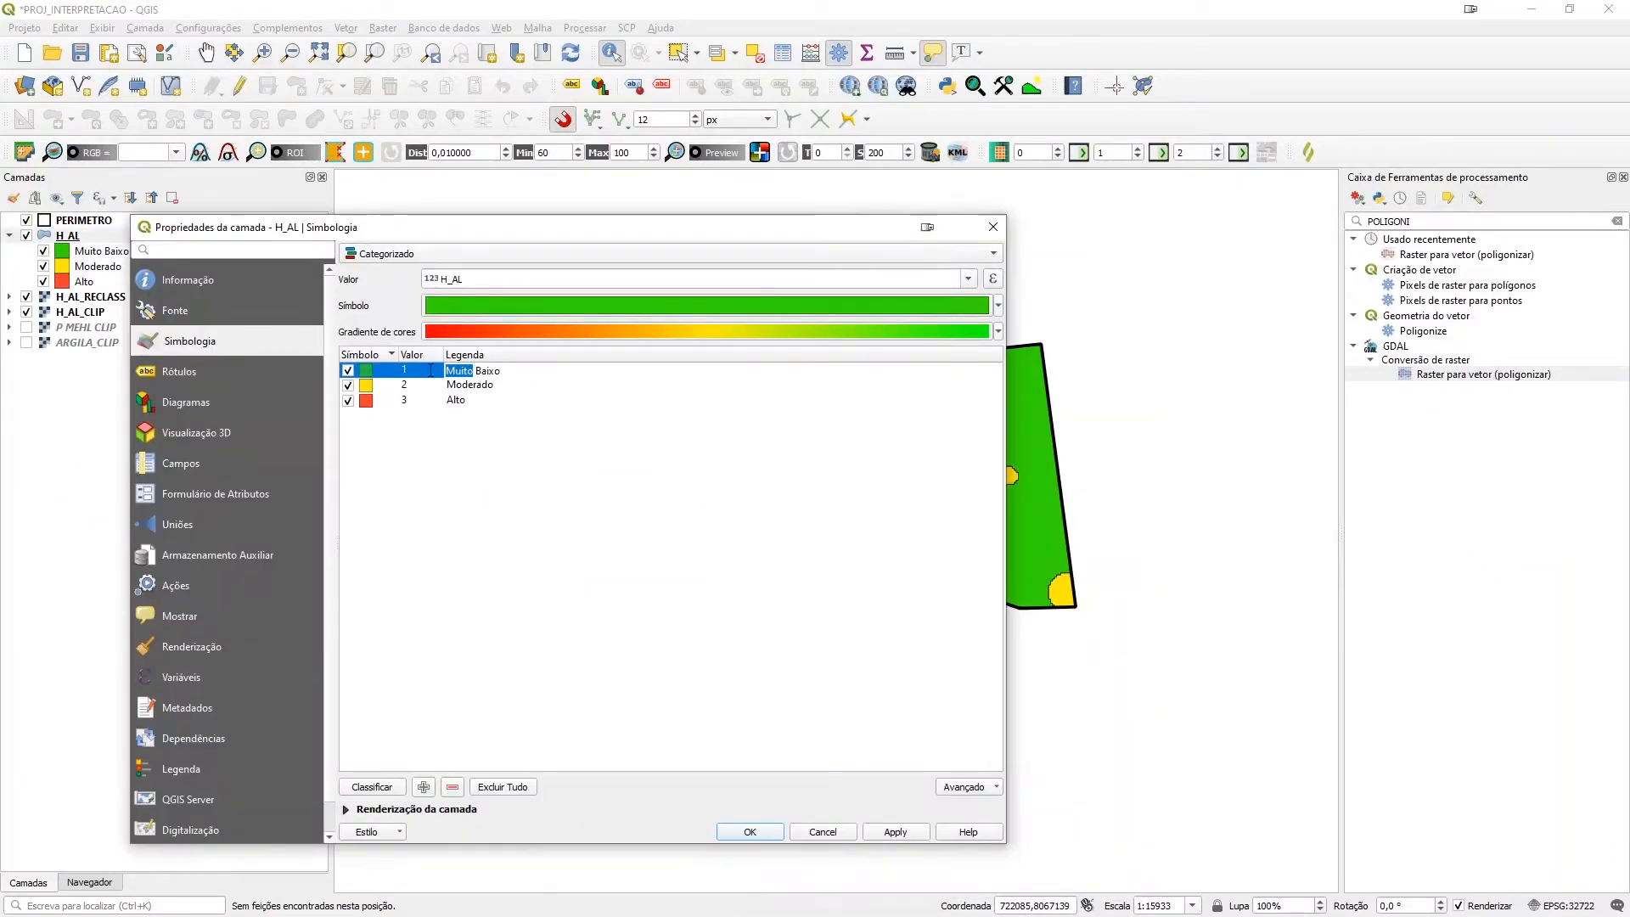
pyautogui.press('Delete')
pyautogui.press('Delete')
pyautogui.press('Return')
# Relabel class 2 of the H_AL layer as Médio and accept the layer properties
pyautogui.doubleClick(472, 388)
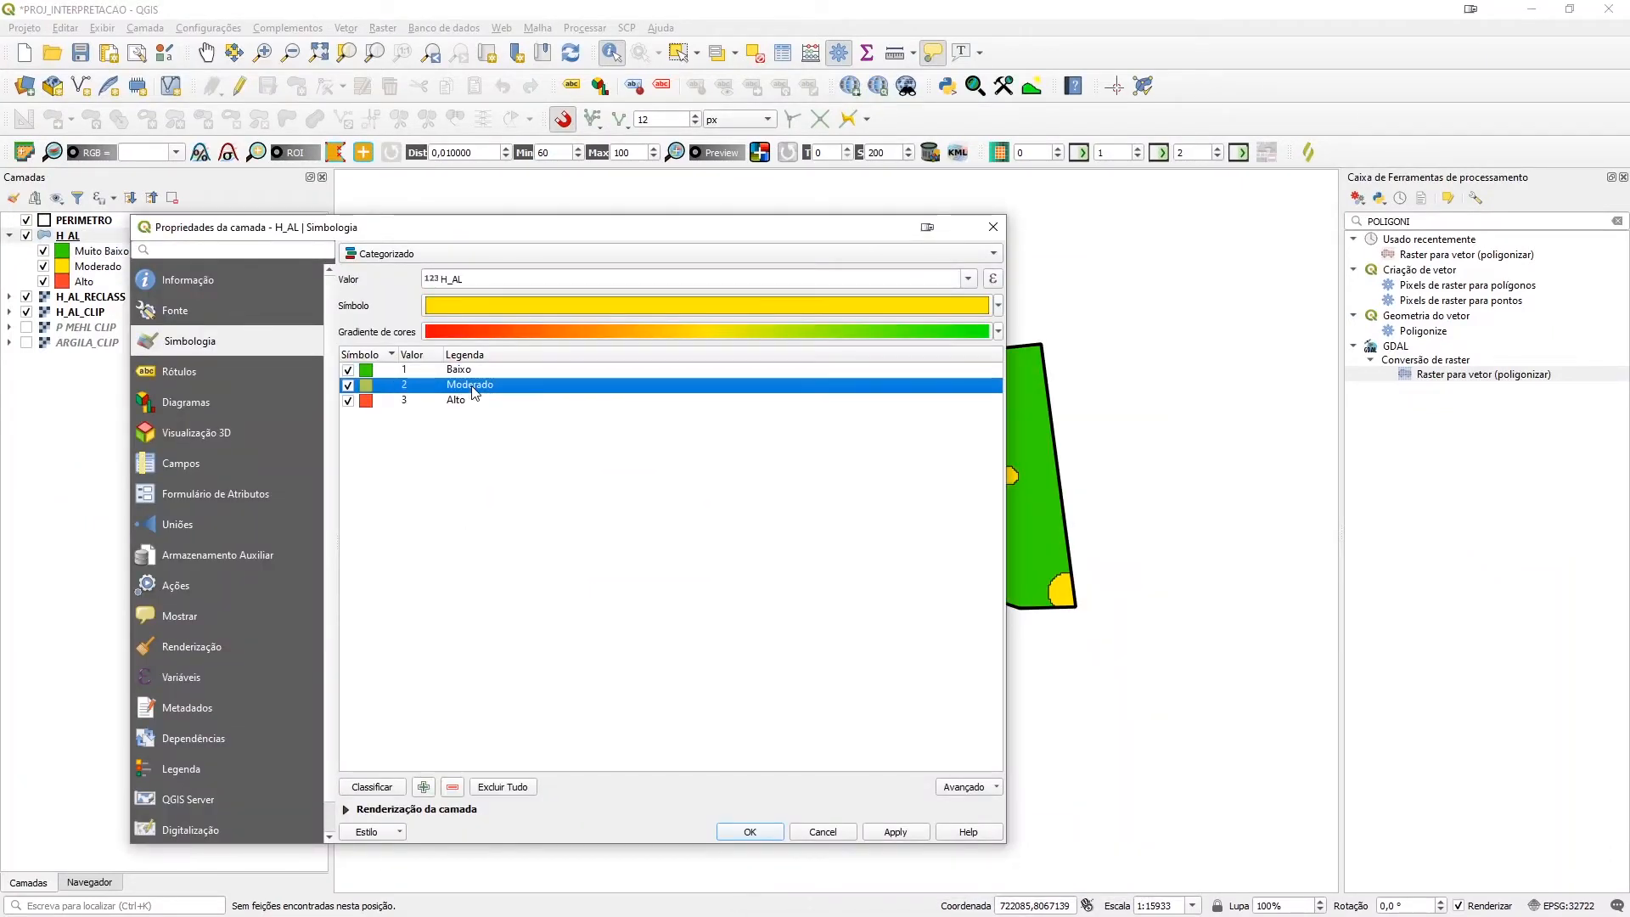
pyautogui.write('Médio')
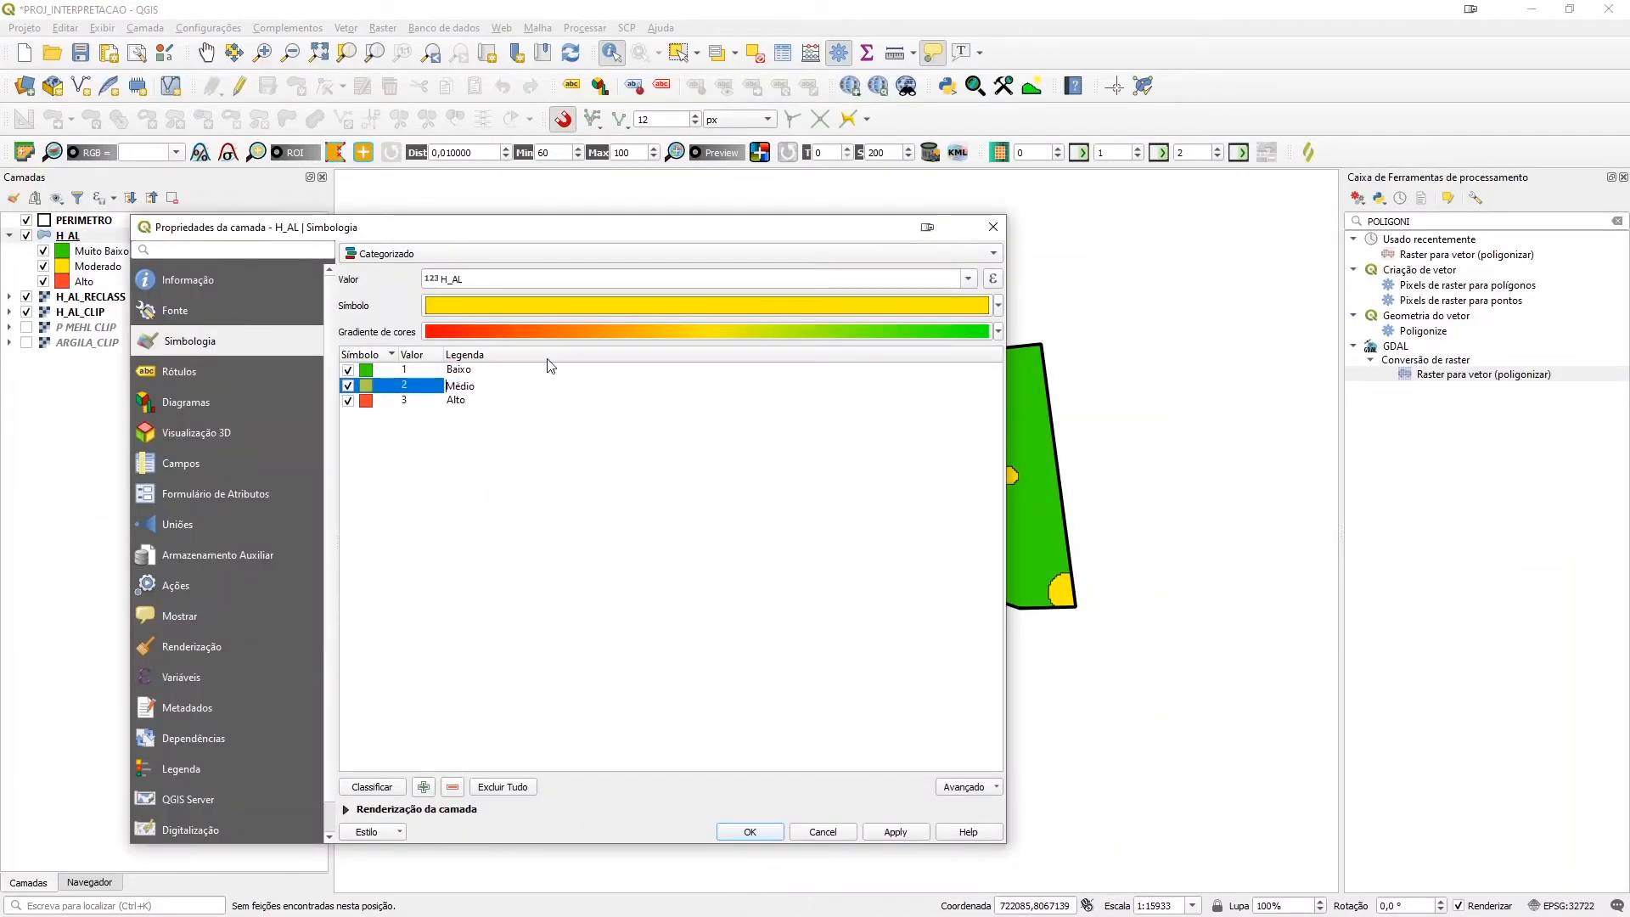
pyautogui.press('Return')
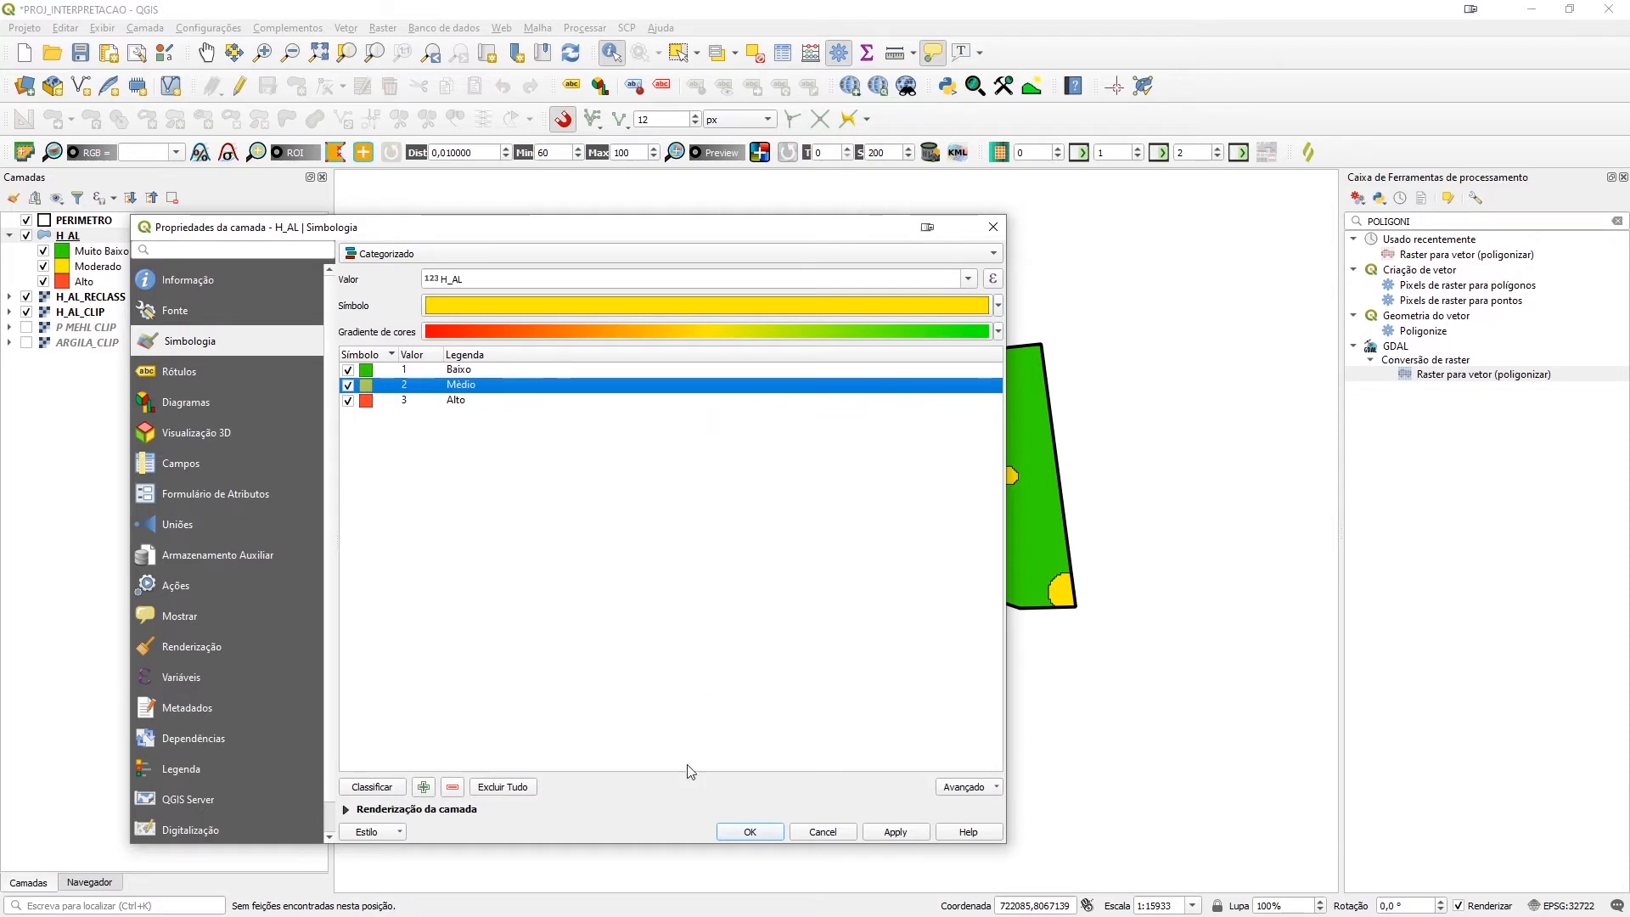
pyautogui.click(750, 831)
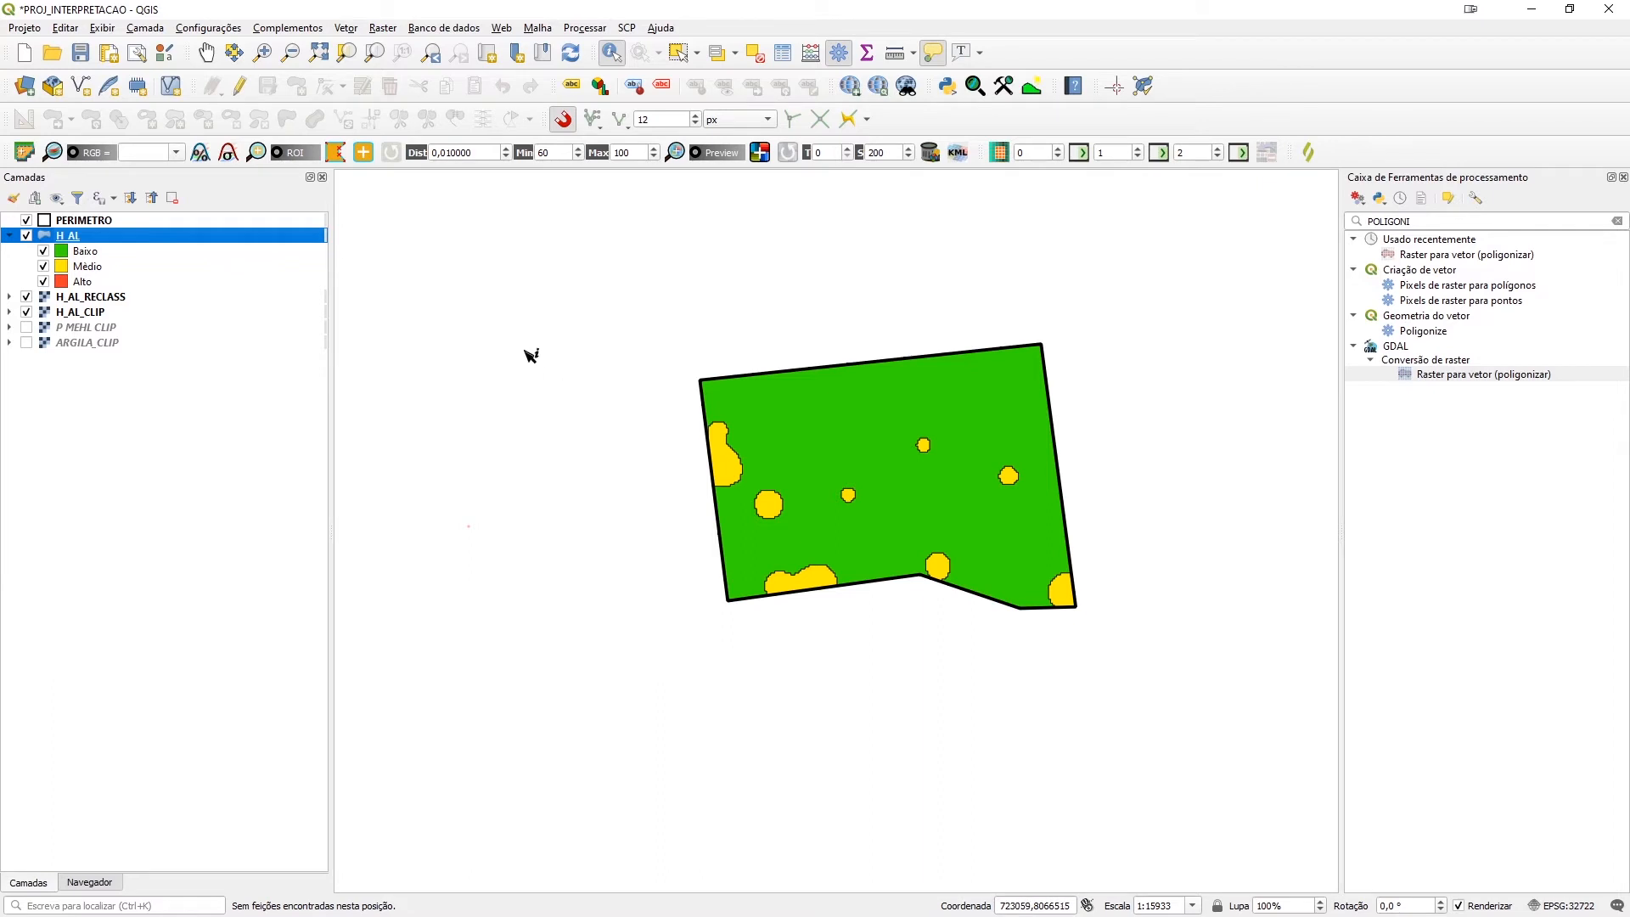
pyautogui.click(88, 253)
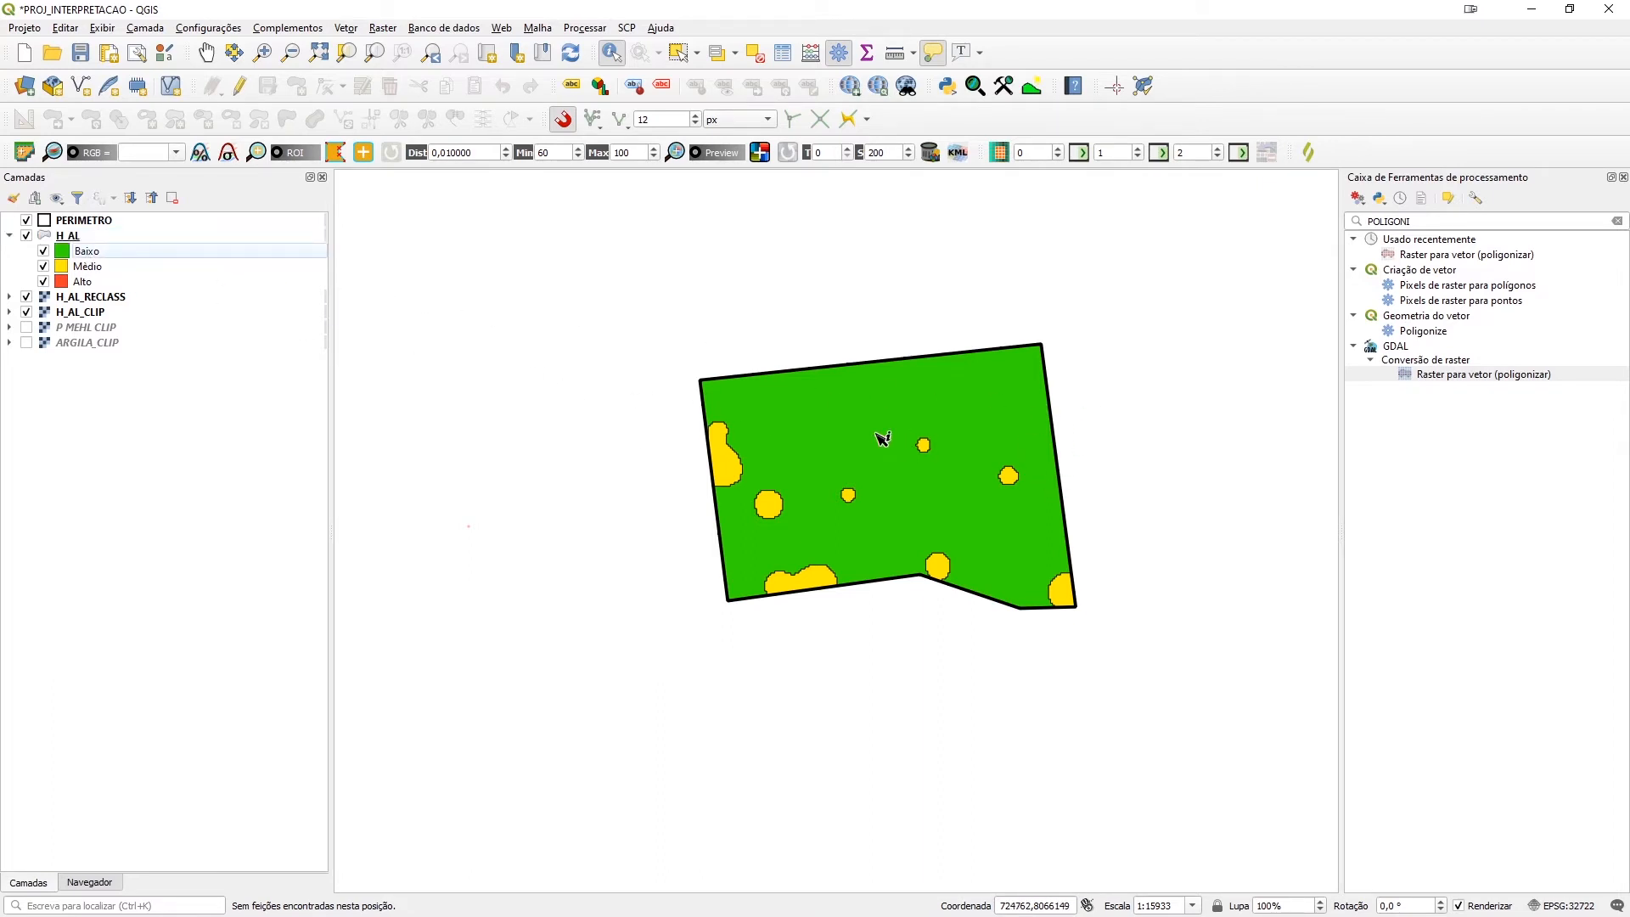
pyautogui.click(100, 270)
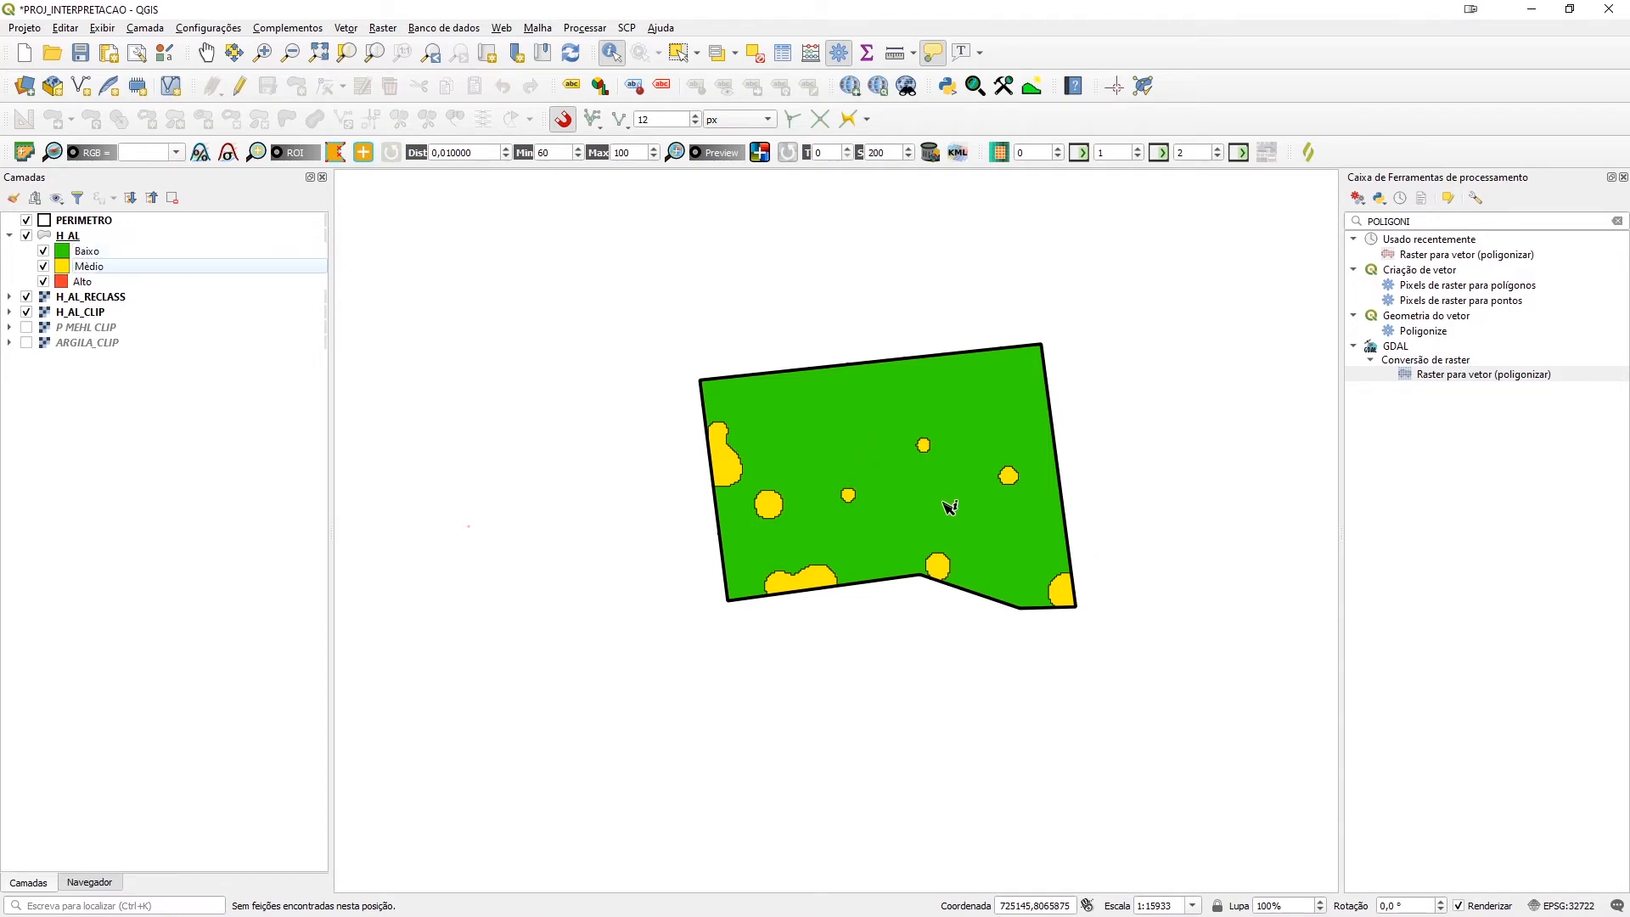
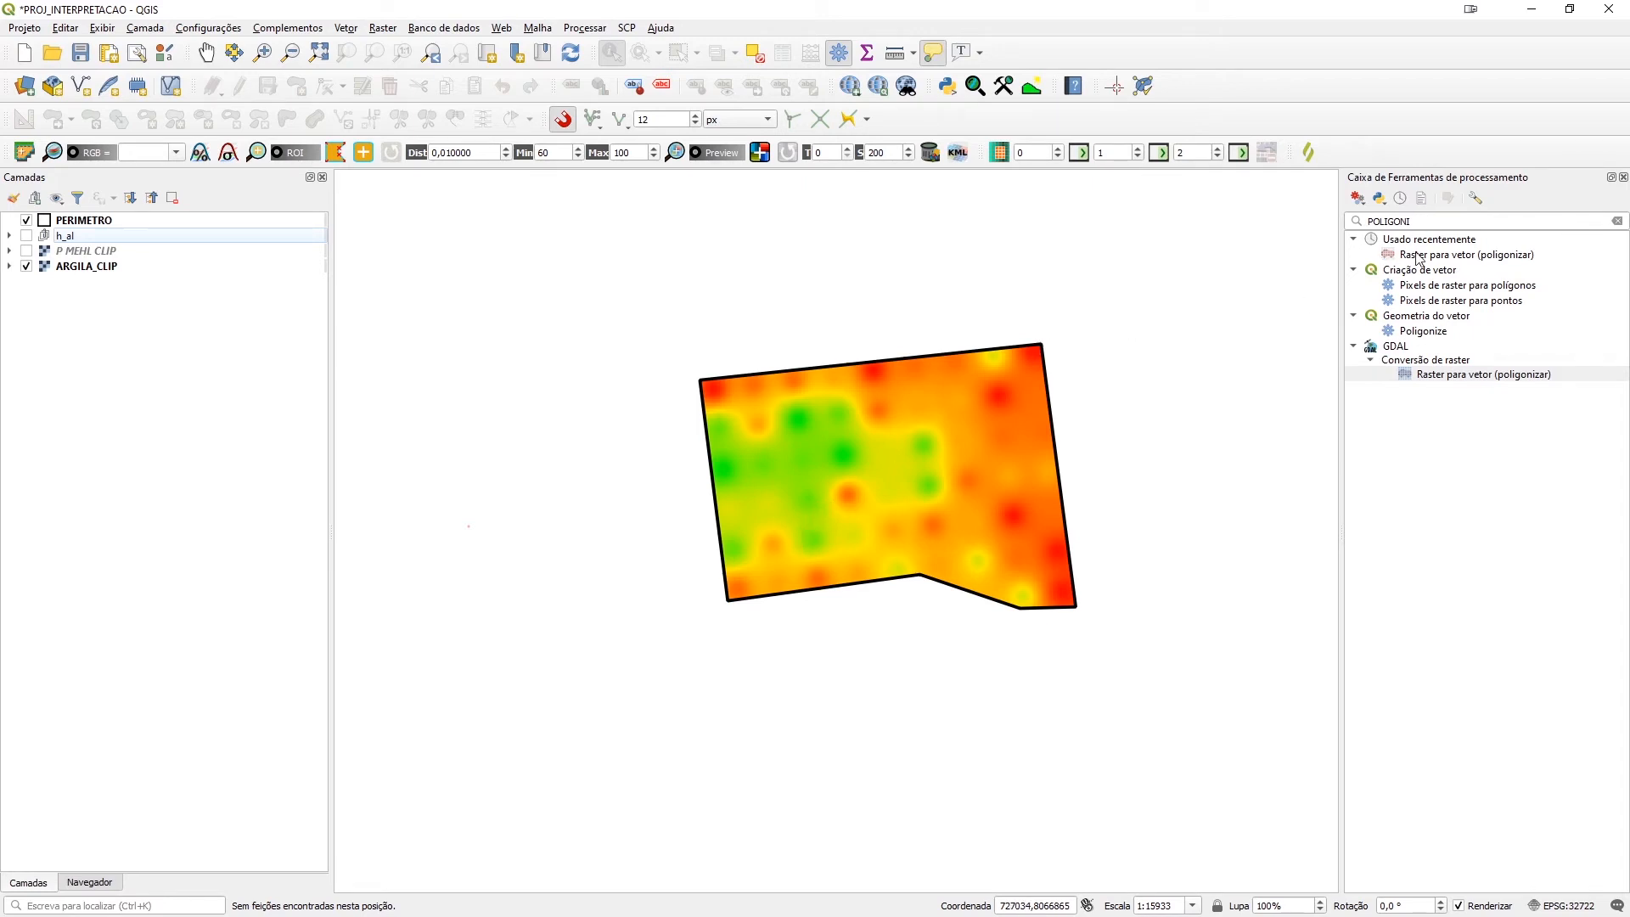
# Search the processing tools for recode and open r.recode with ARGILA_CLIP as the input layer
pyautogui.doubleClick(1432, 222)
pyautogui.write('recode')
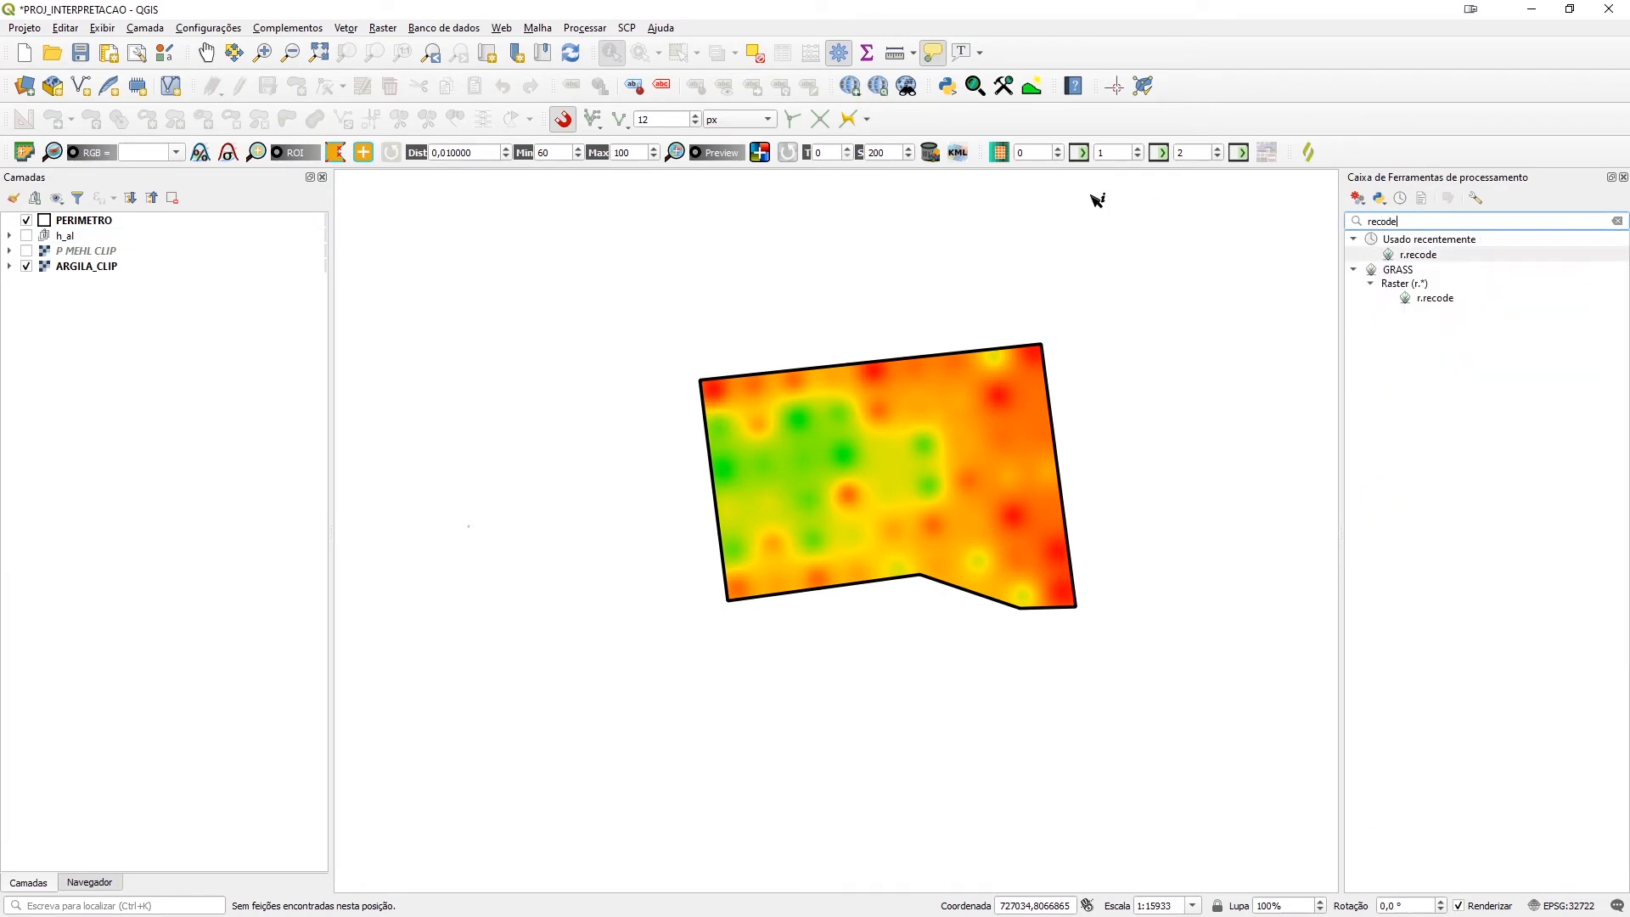
pyautogui.doubleClick(1435, 299)
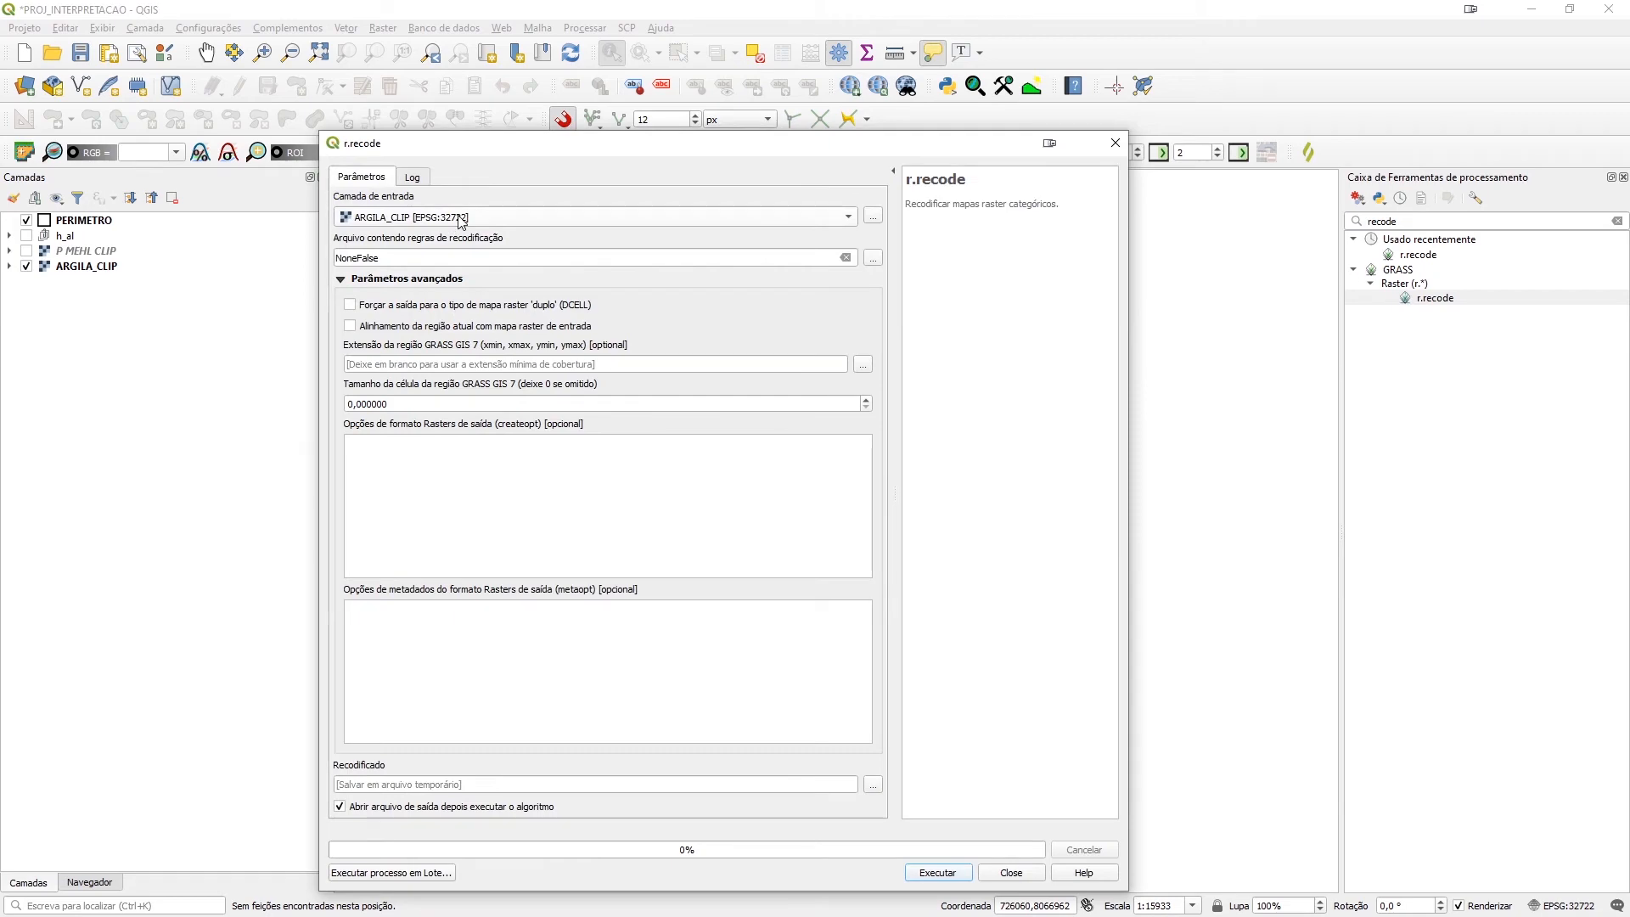
pyautogui.click(458, 219)
pyautogui.click(674, 211)
# Check the rules in recode_Arg.txt from the AP_2020 folder and run the recode of ARGILA_CLIP with that file
pyautogui.click(874, 259)
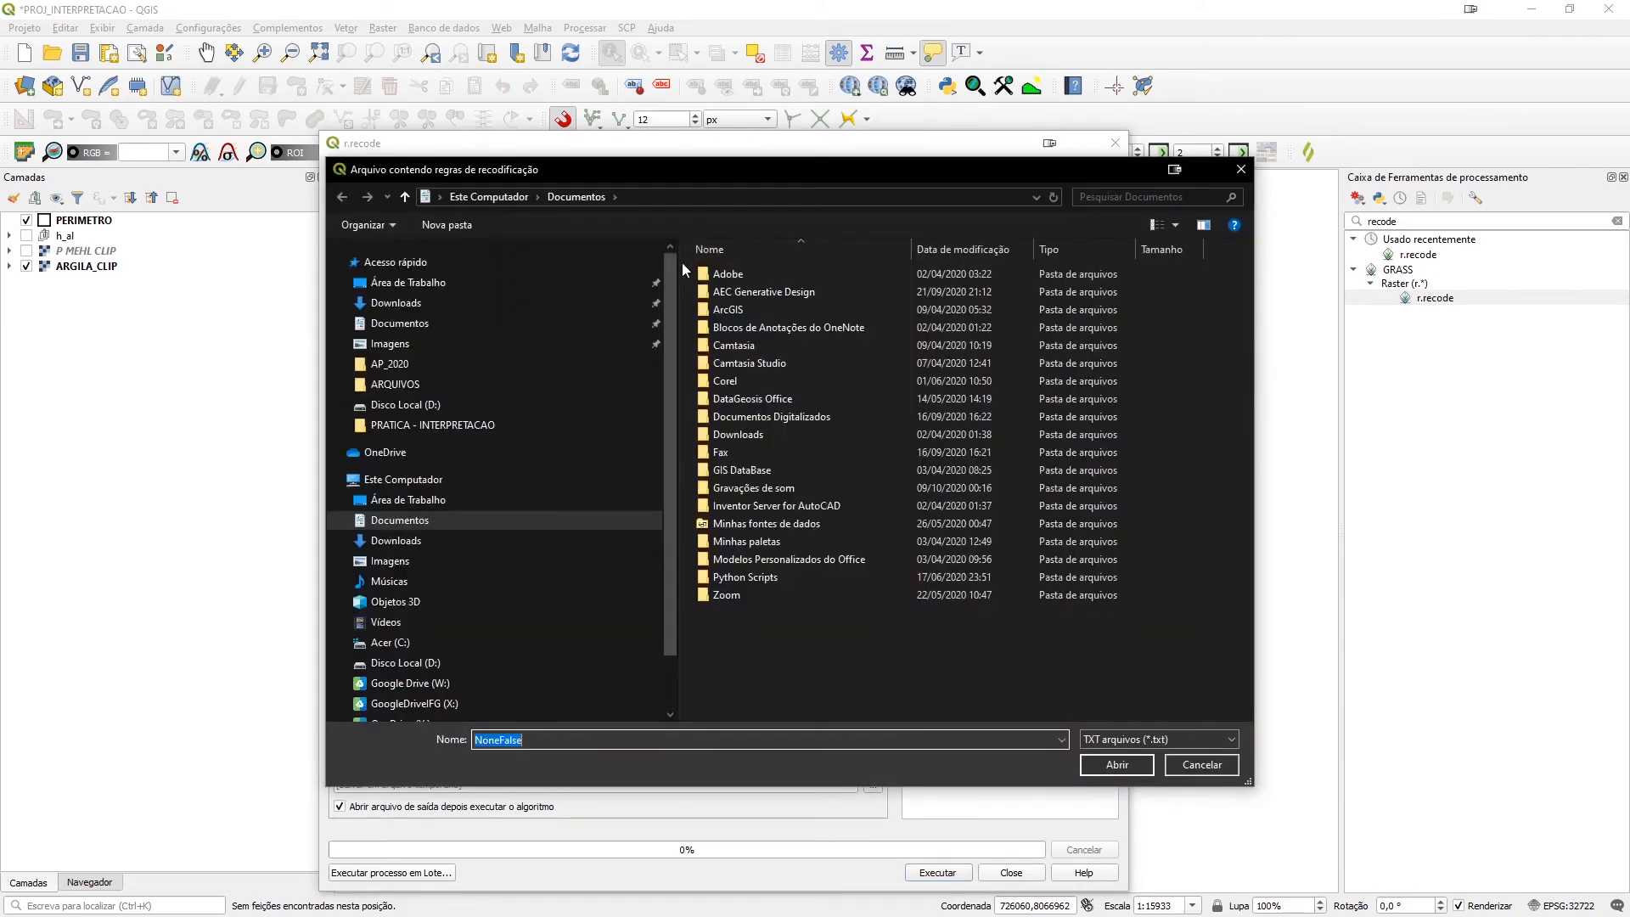
pyautogui.click(390, 363)
pyautogui.click(1033, 334)
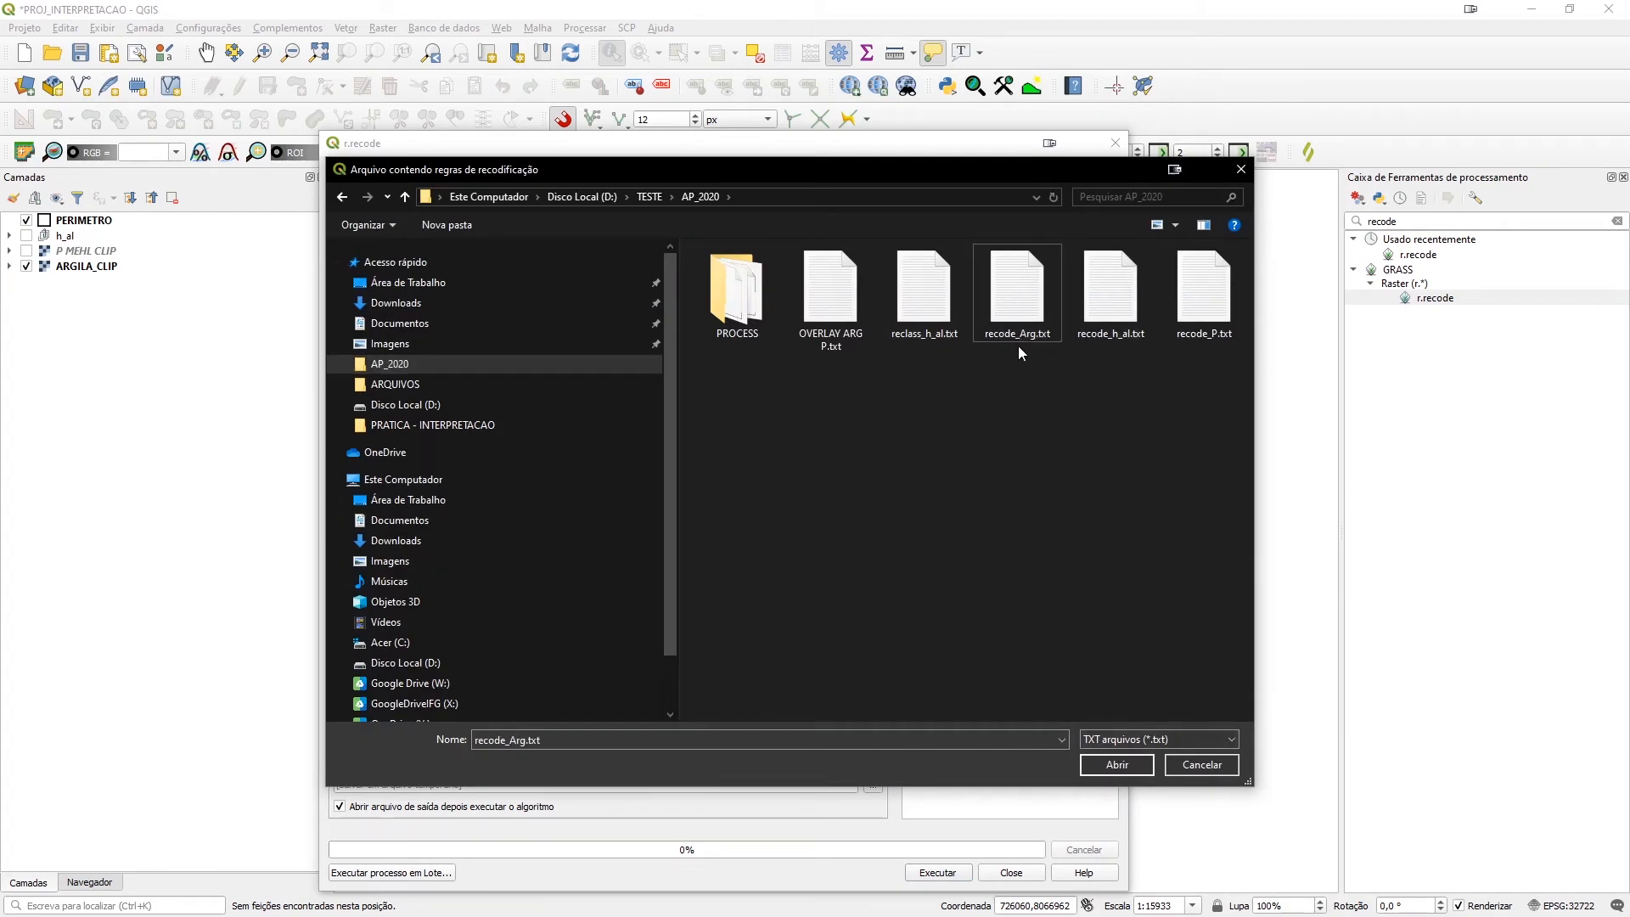
pyautogui.rightClick(1039, 337)
pyautogui.click(1058, 343)
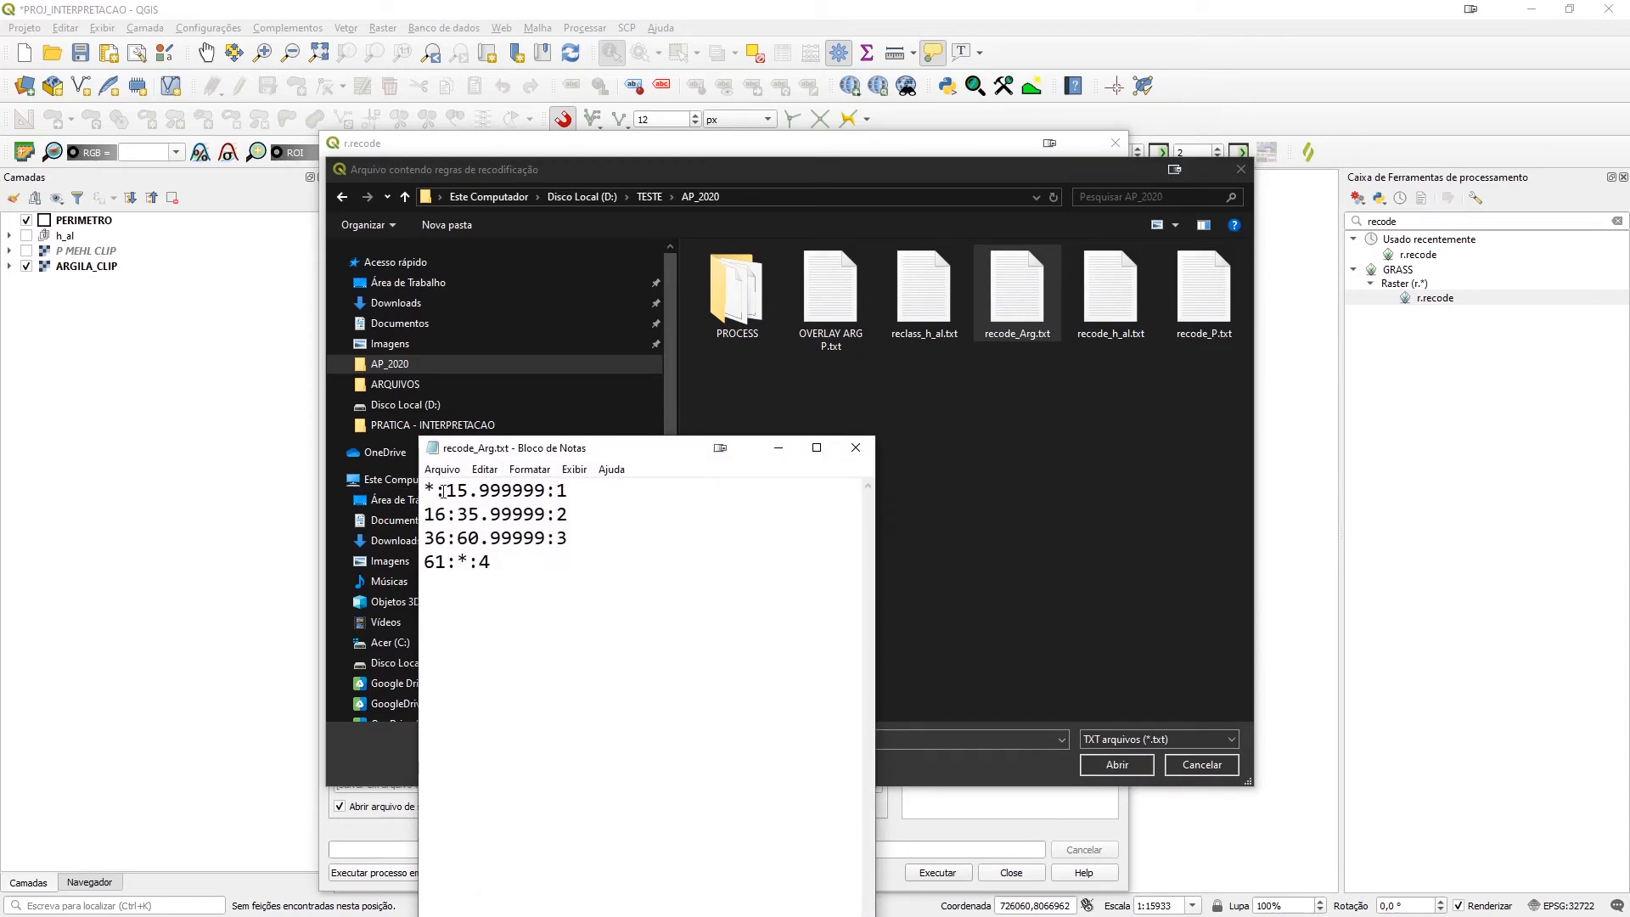
pyautogui.click(856, 447)
pyautogui.click(1116, 764)
pyautogui.click(938, 872)
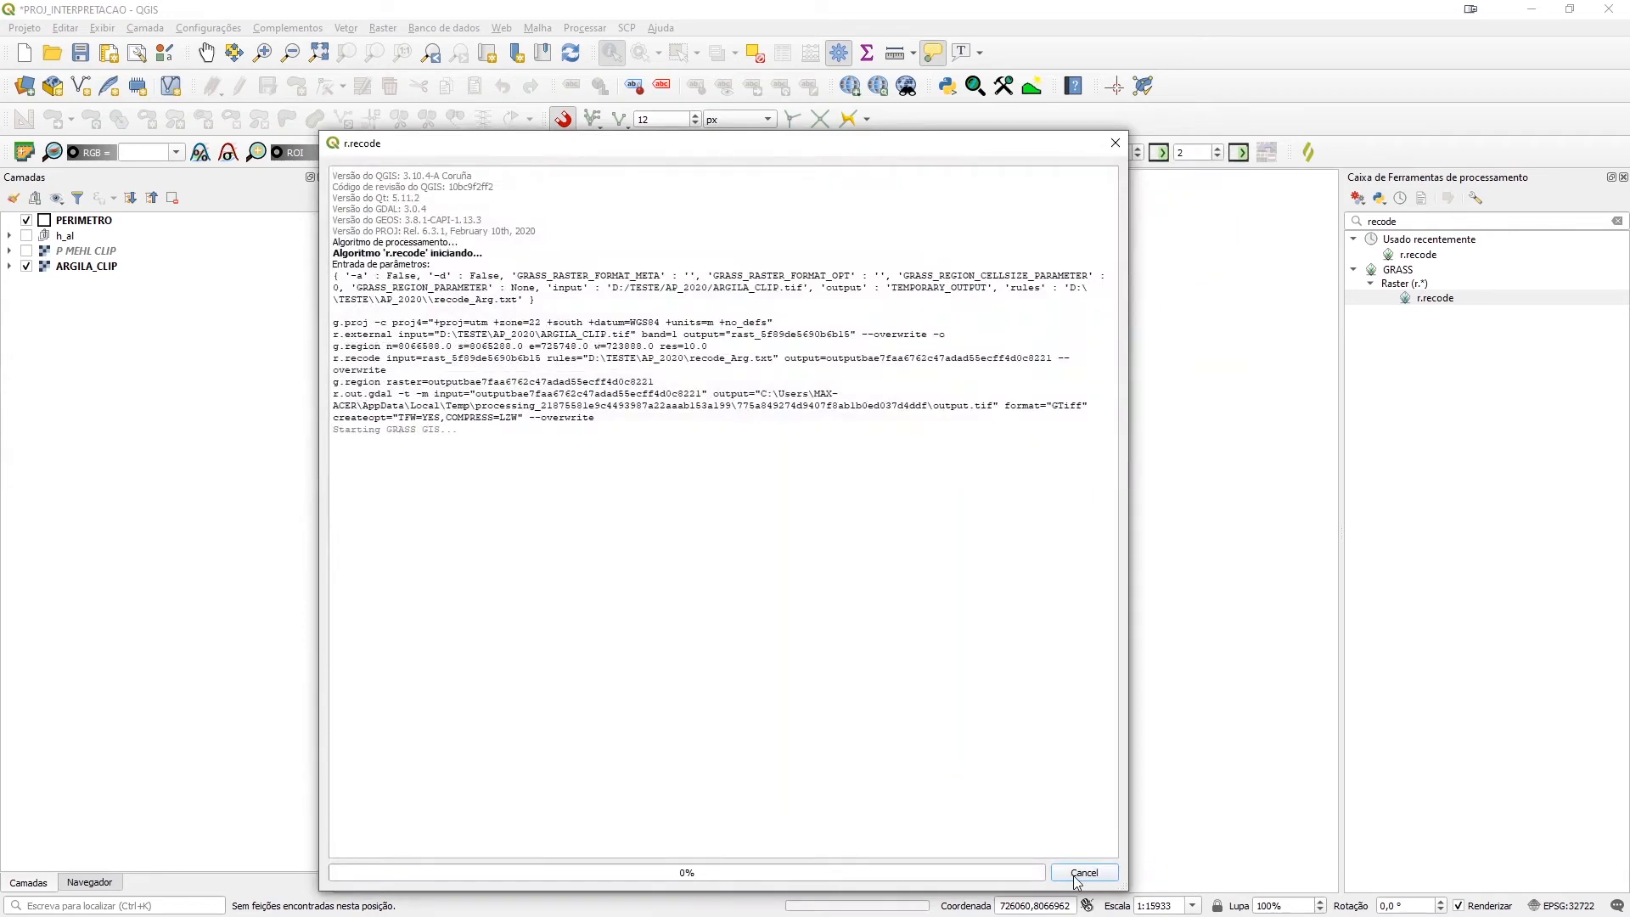
pyautogui.click(1032, 871)
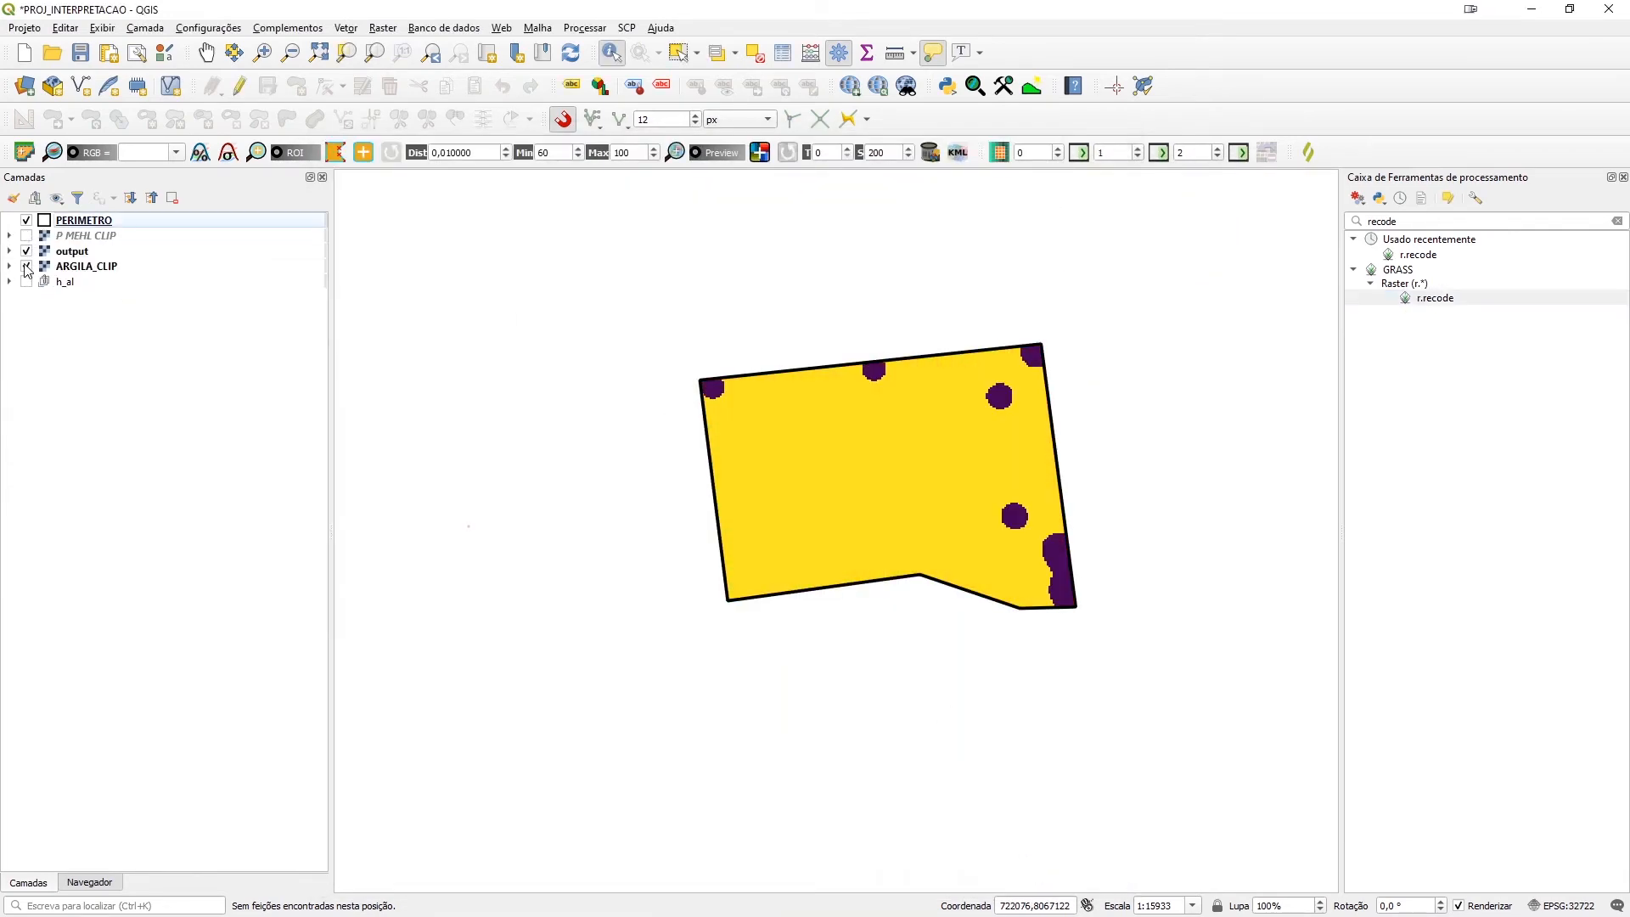
# Compare the recoded output raster with ARGILA_CLIP, its legend values and the clay recode rules on the interpretation slide
pyautogui.click(26, 270)
pyautogui.scroll(1, 975, 409)
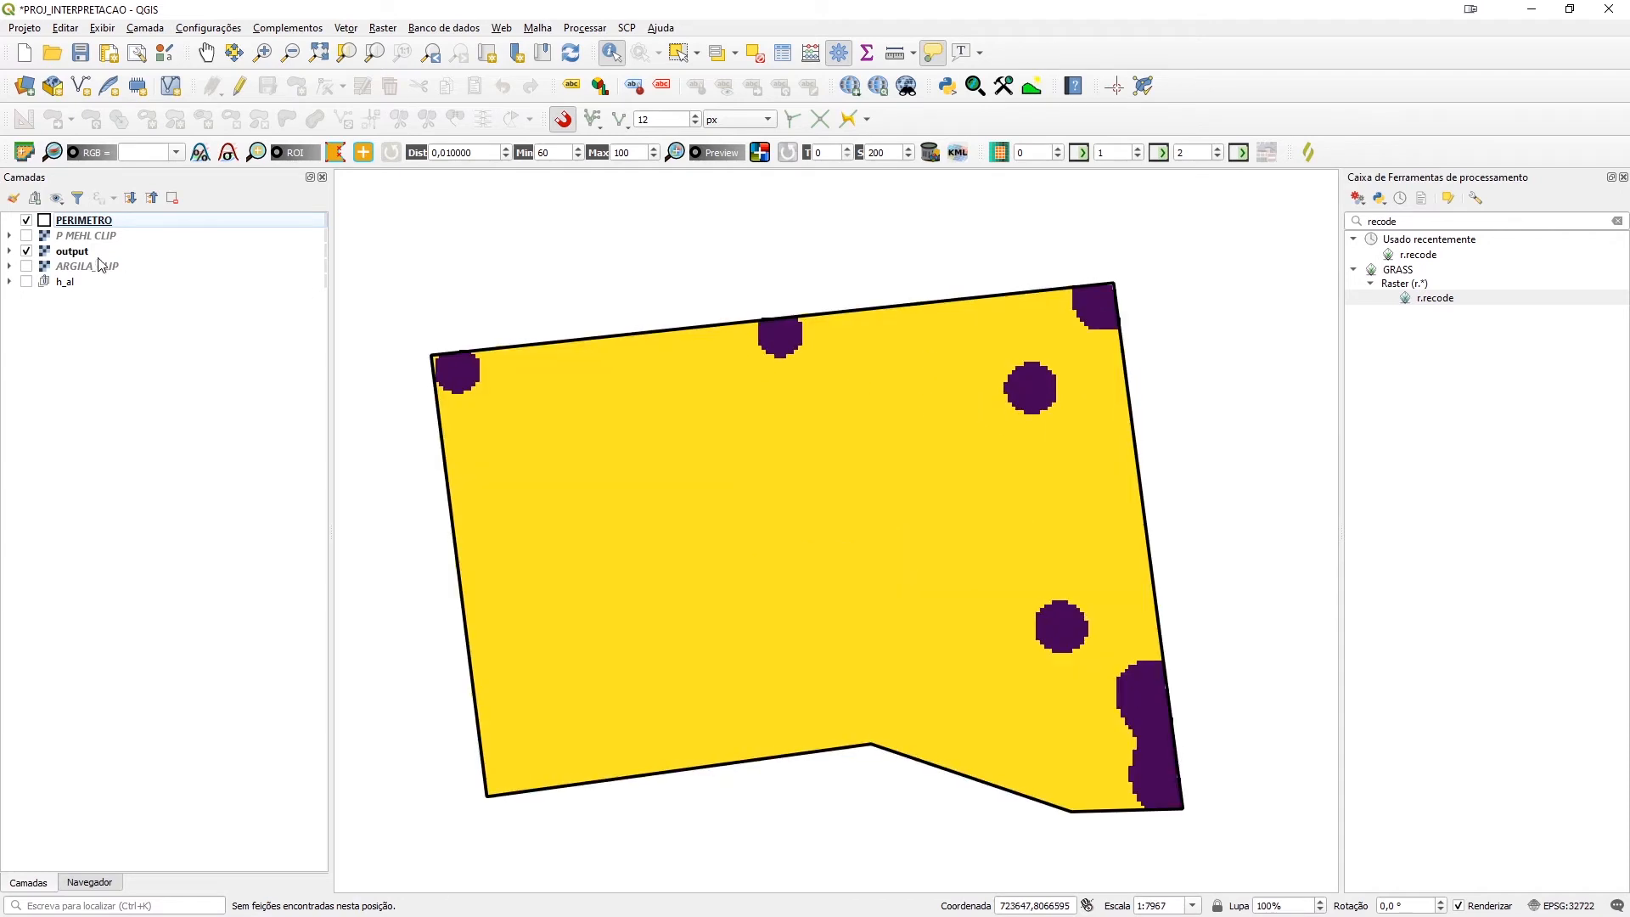
pyautogui.click(27, 252)
pyautogui.click(26, 265)
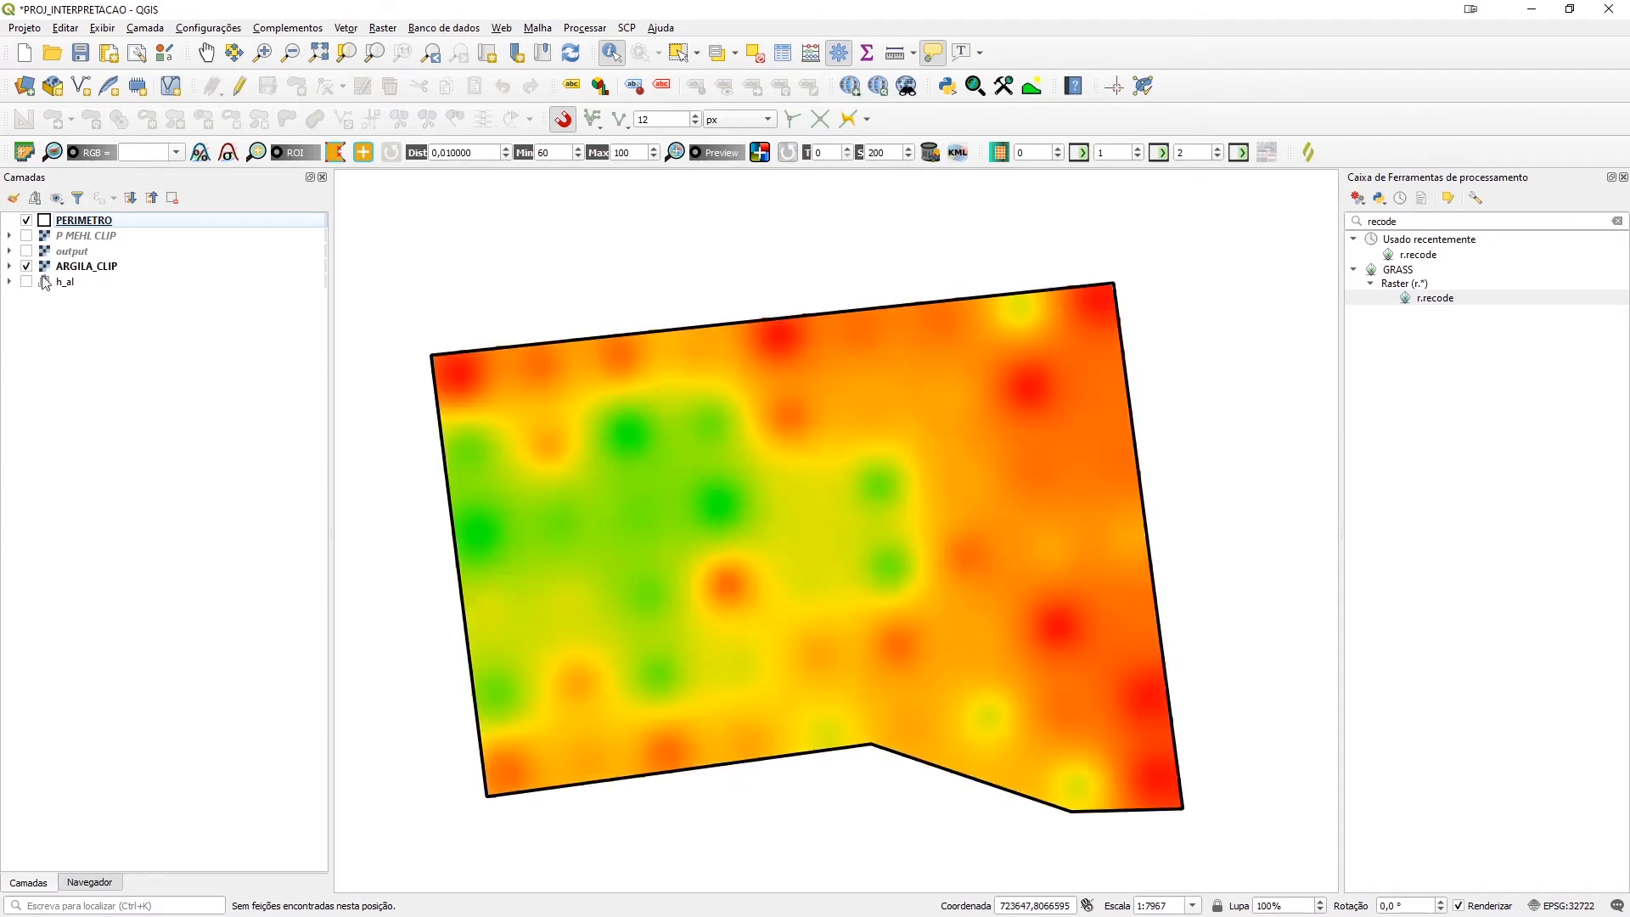
pyautogui.click(10, 266)
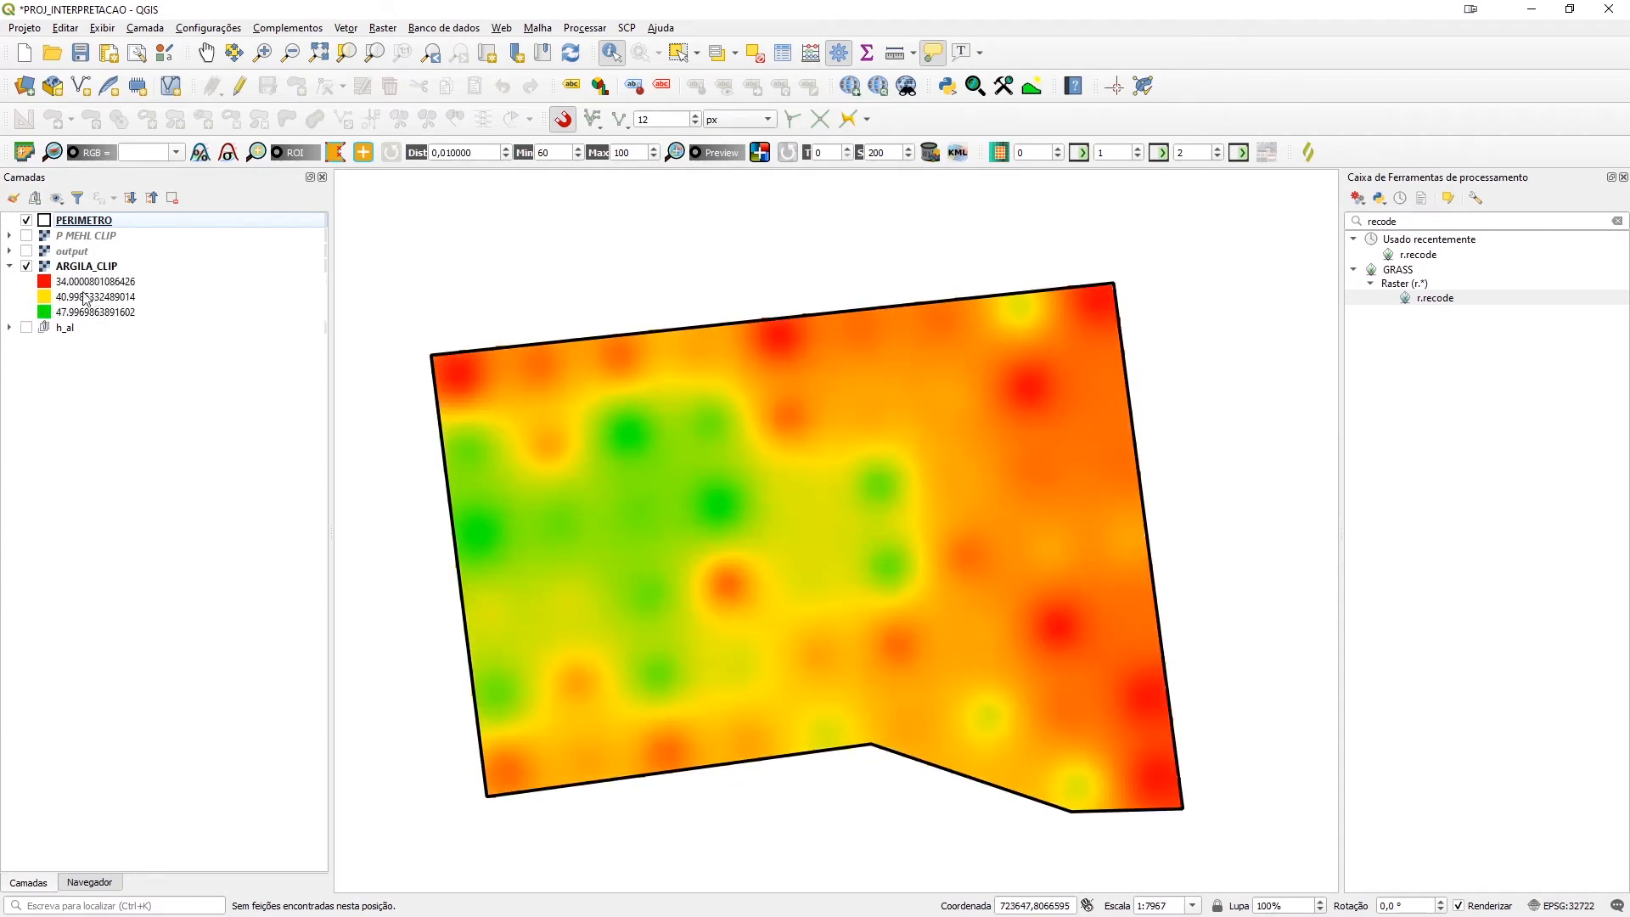
pyautogui.hotkey('alt', 'Tab')
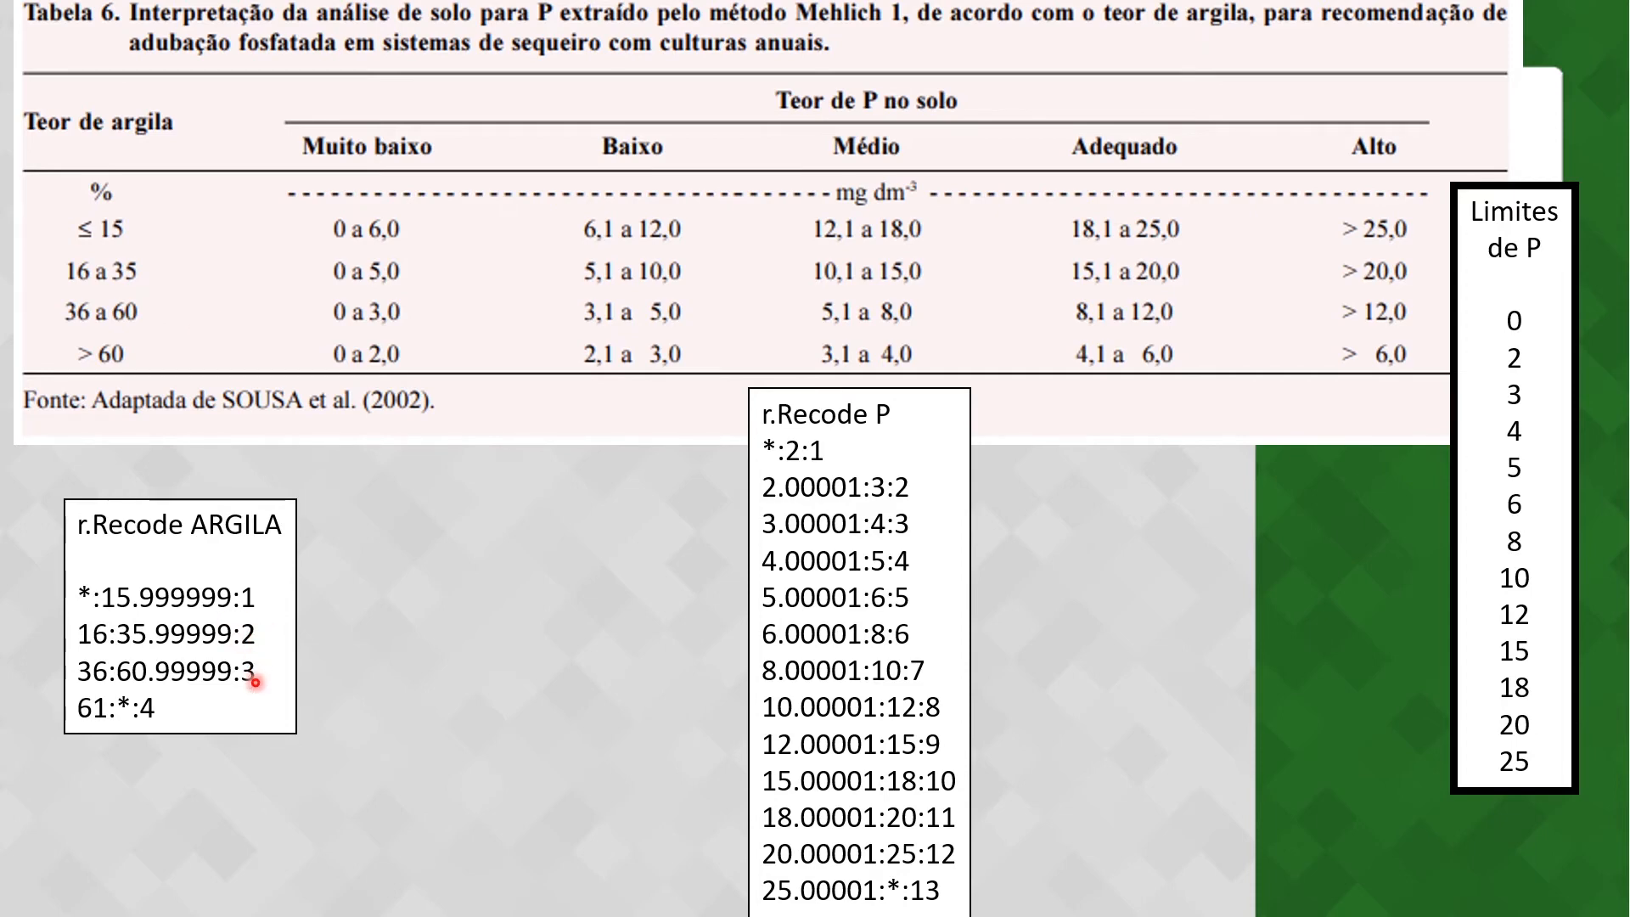
pyautogui.hotkey('alt', 'Tab')
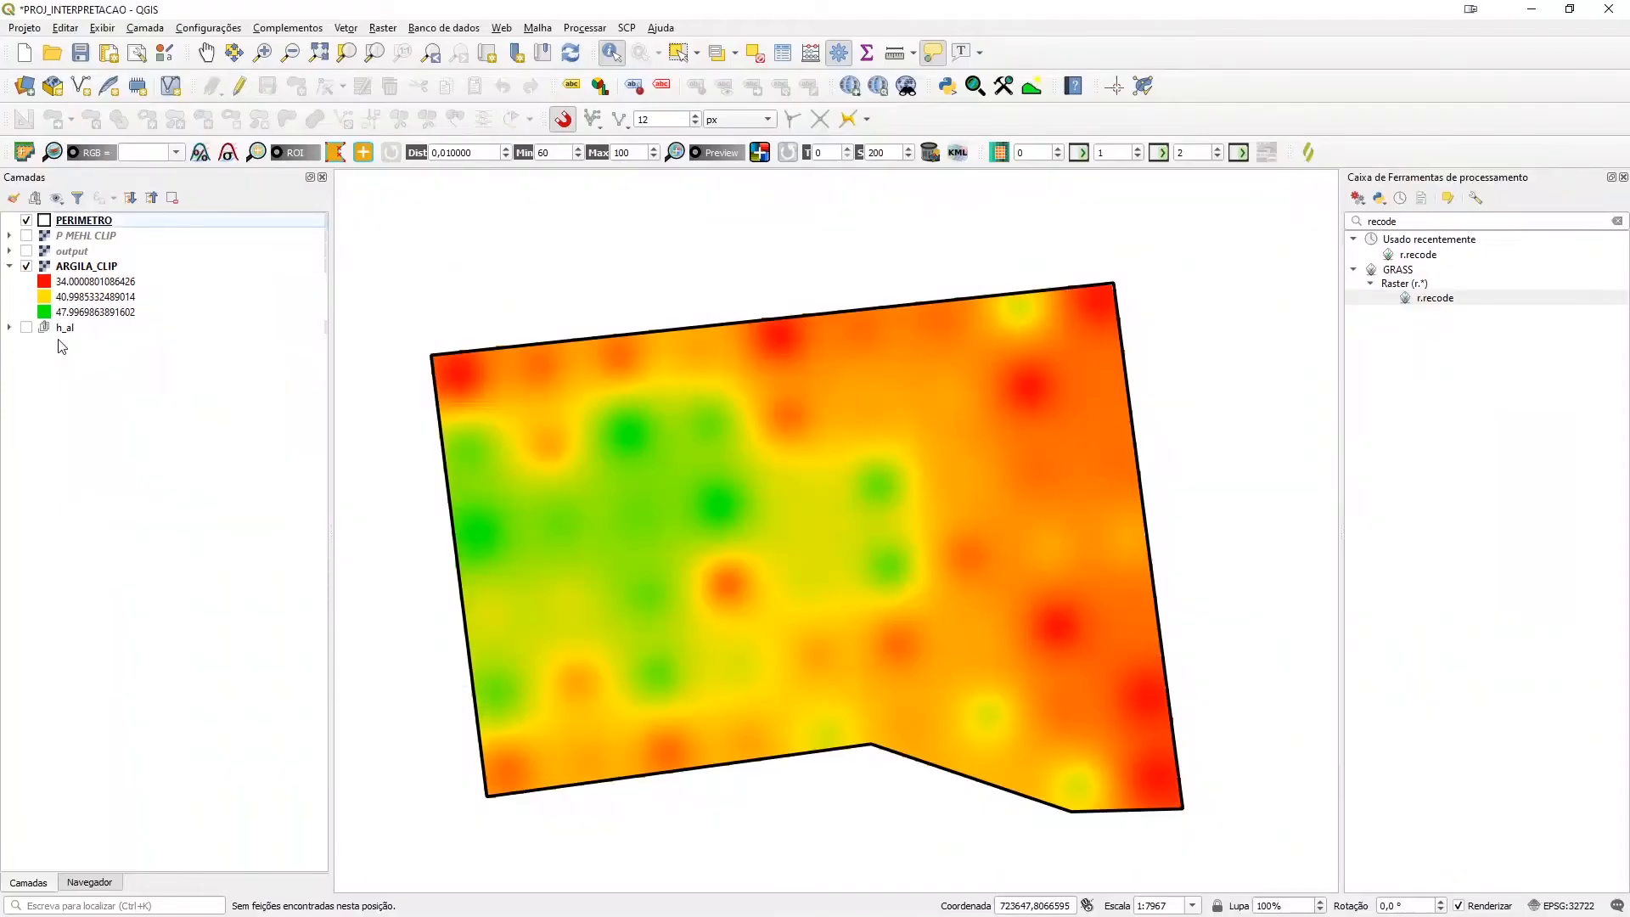
# Show the output raster again, classify its symbology by the unique values present in the band and apply it
pyautogui.click(26, 252)
pyautogui.click(9, 266)
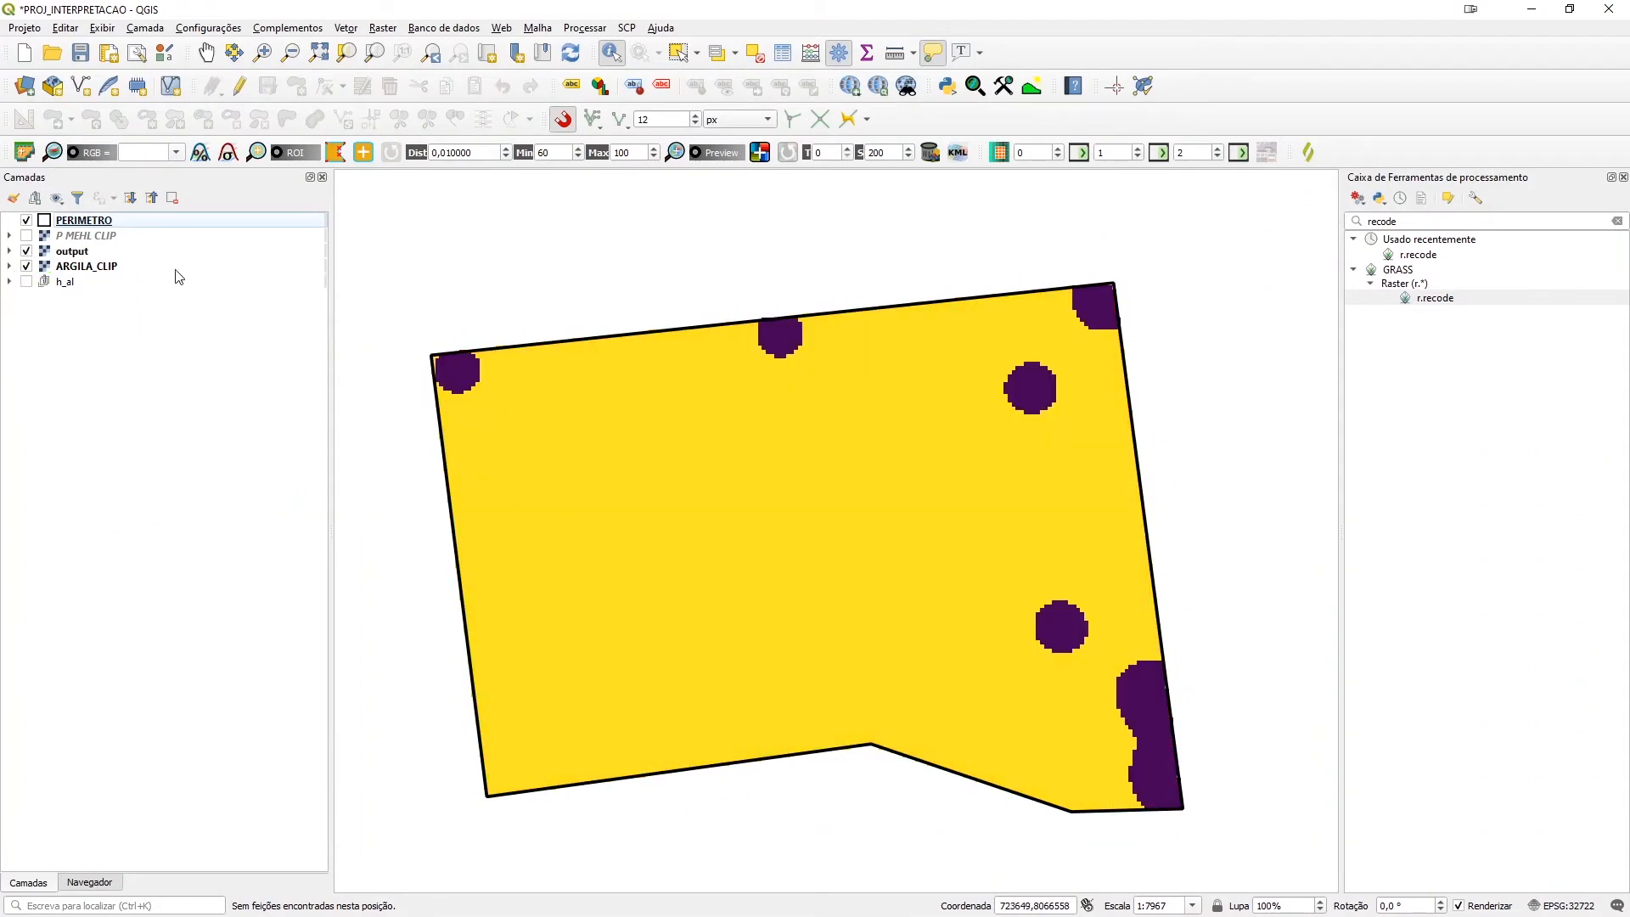
pyautogui.click(8, 251)
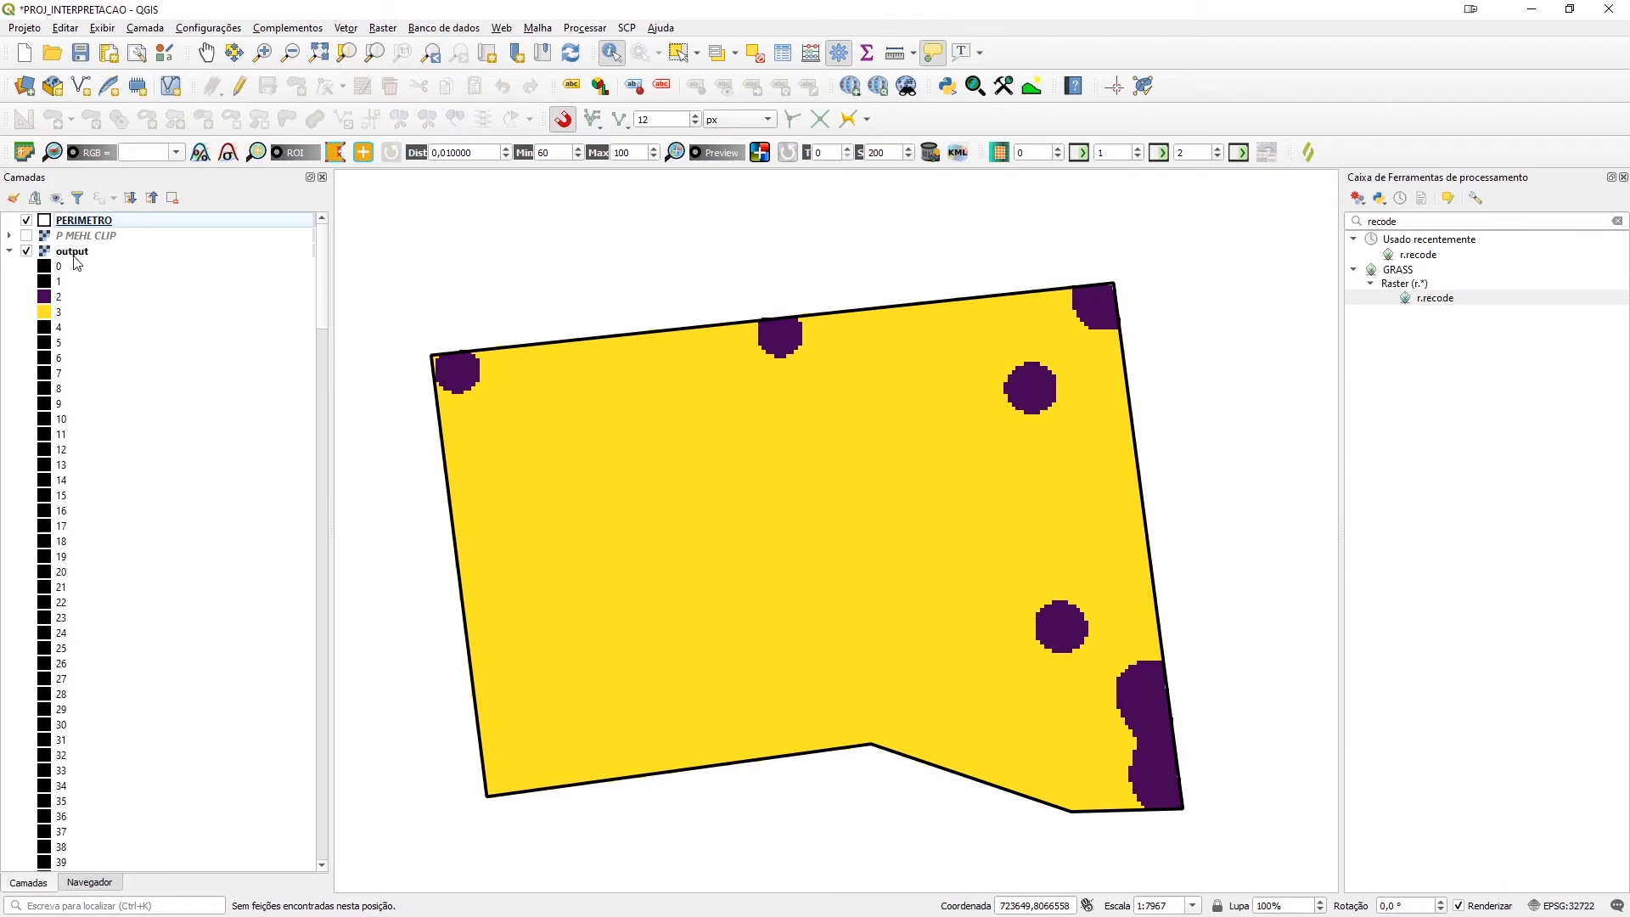
pyautogui.doubleClick(73, 253)
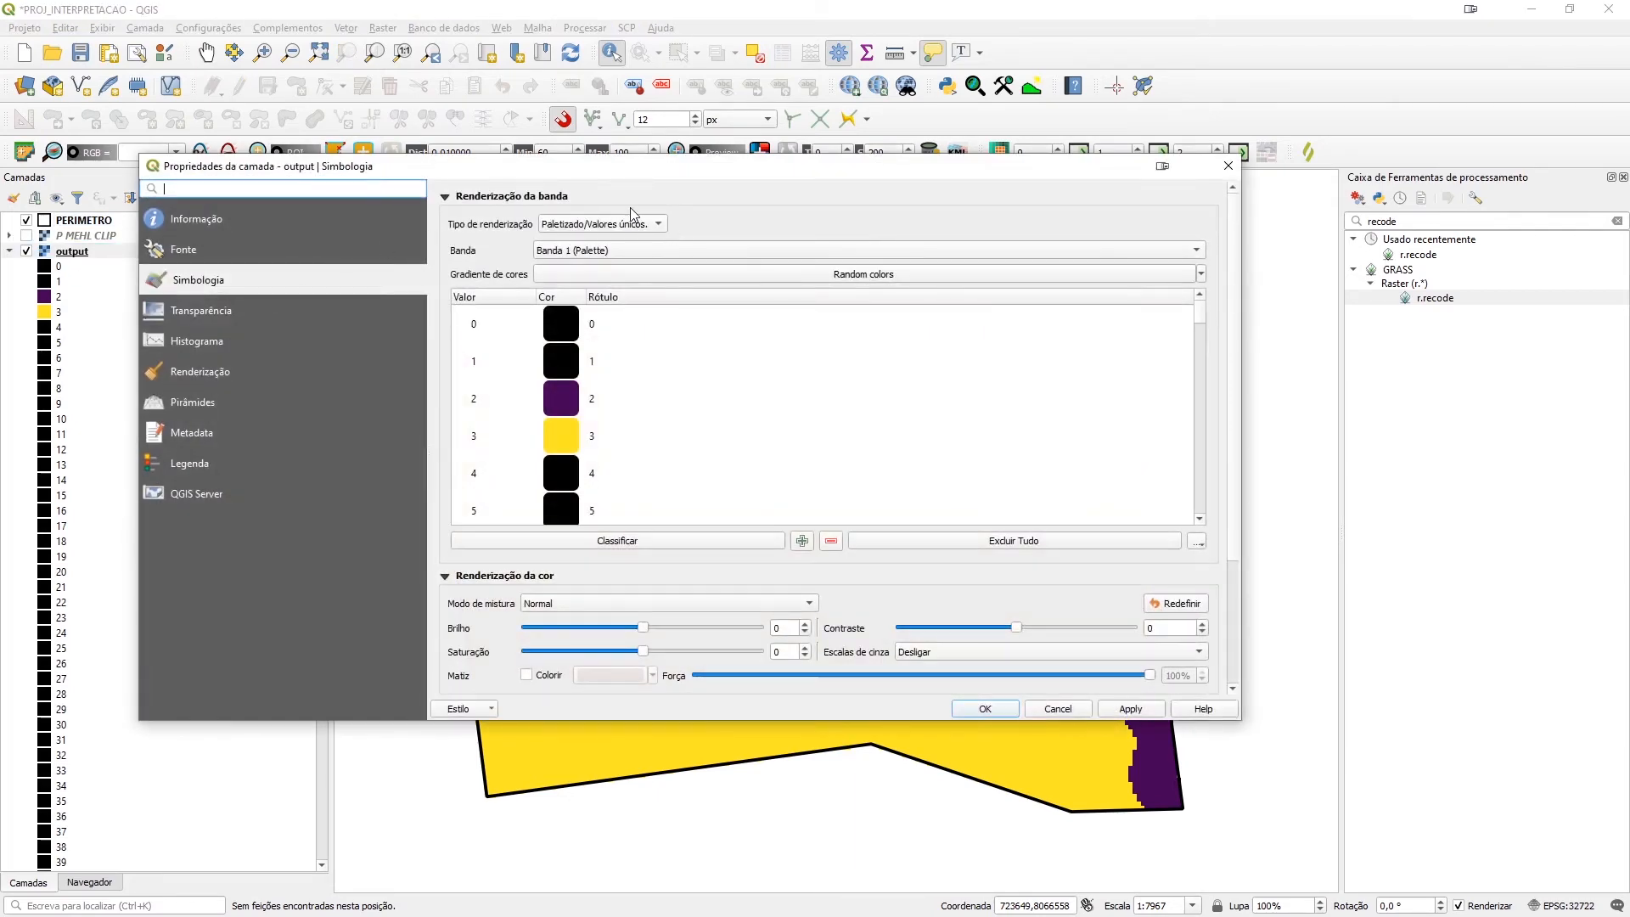
pyautogui.click(573, 543)
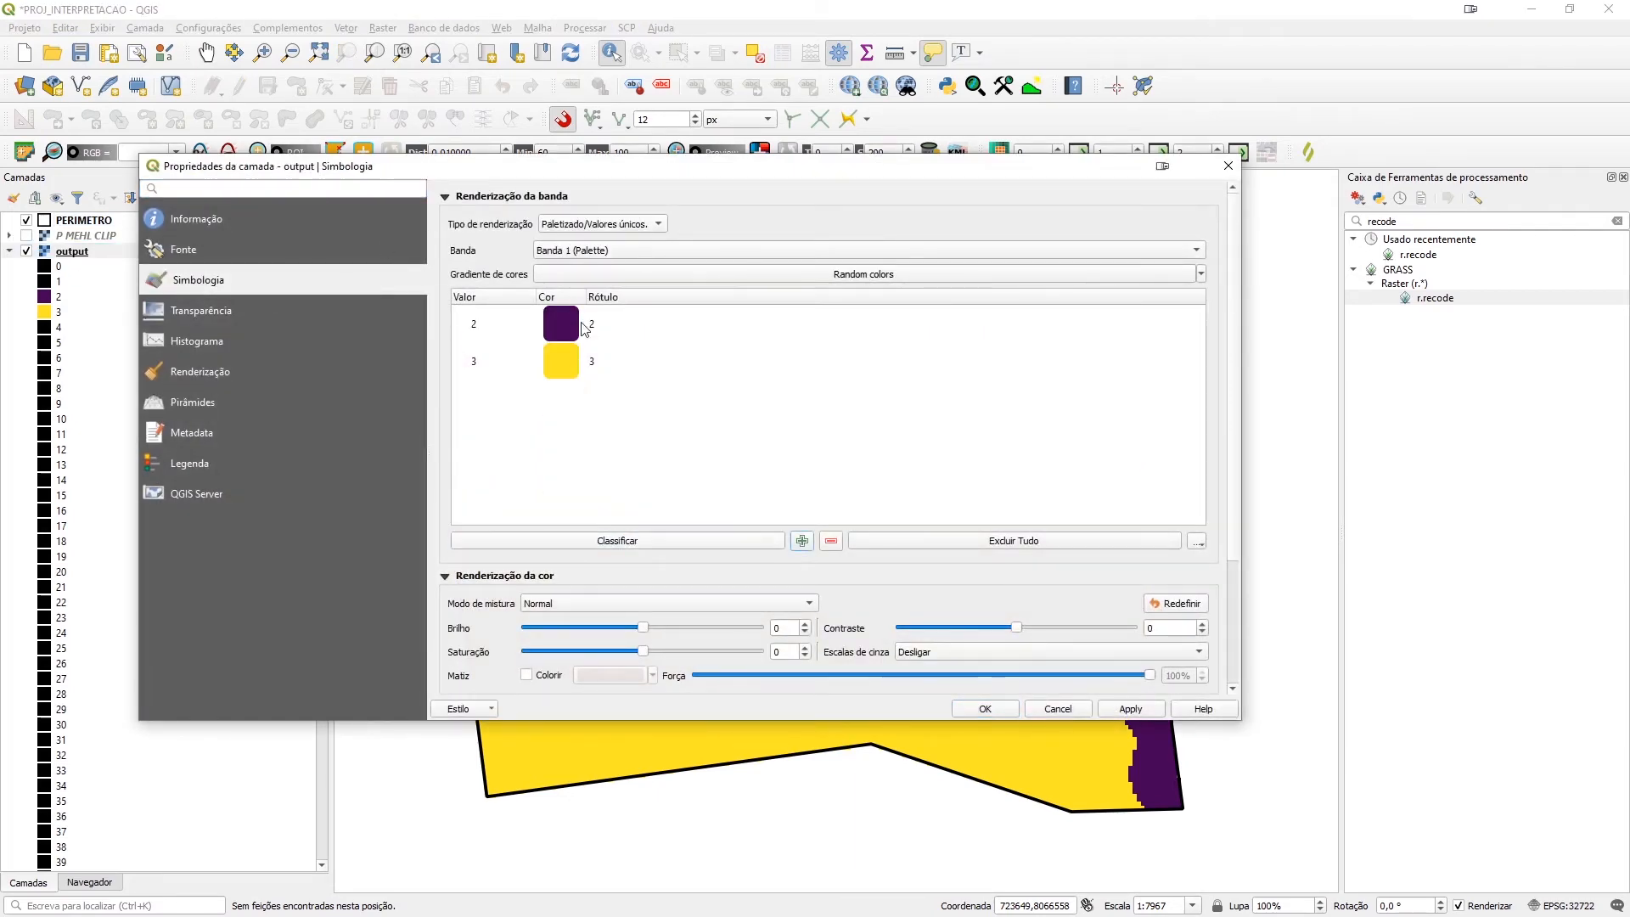
pyautogui.click(1101, 713)
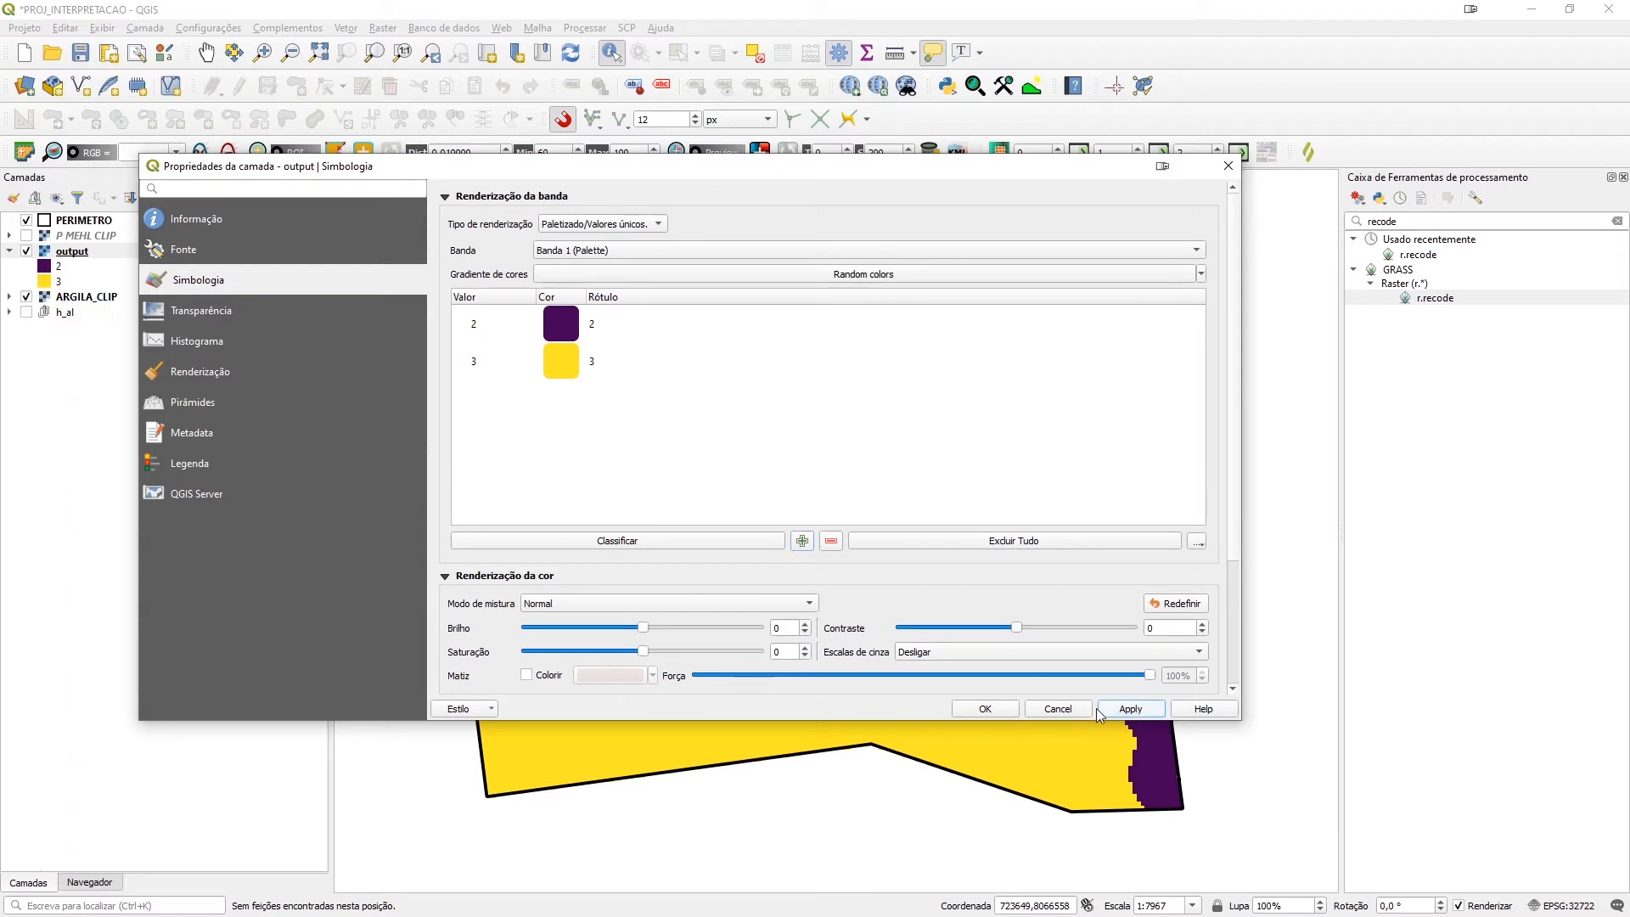
# Accept the output raster's symbology and identify its band values in the yellow area and the purple circles
pyautogui.click(1009, 708)
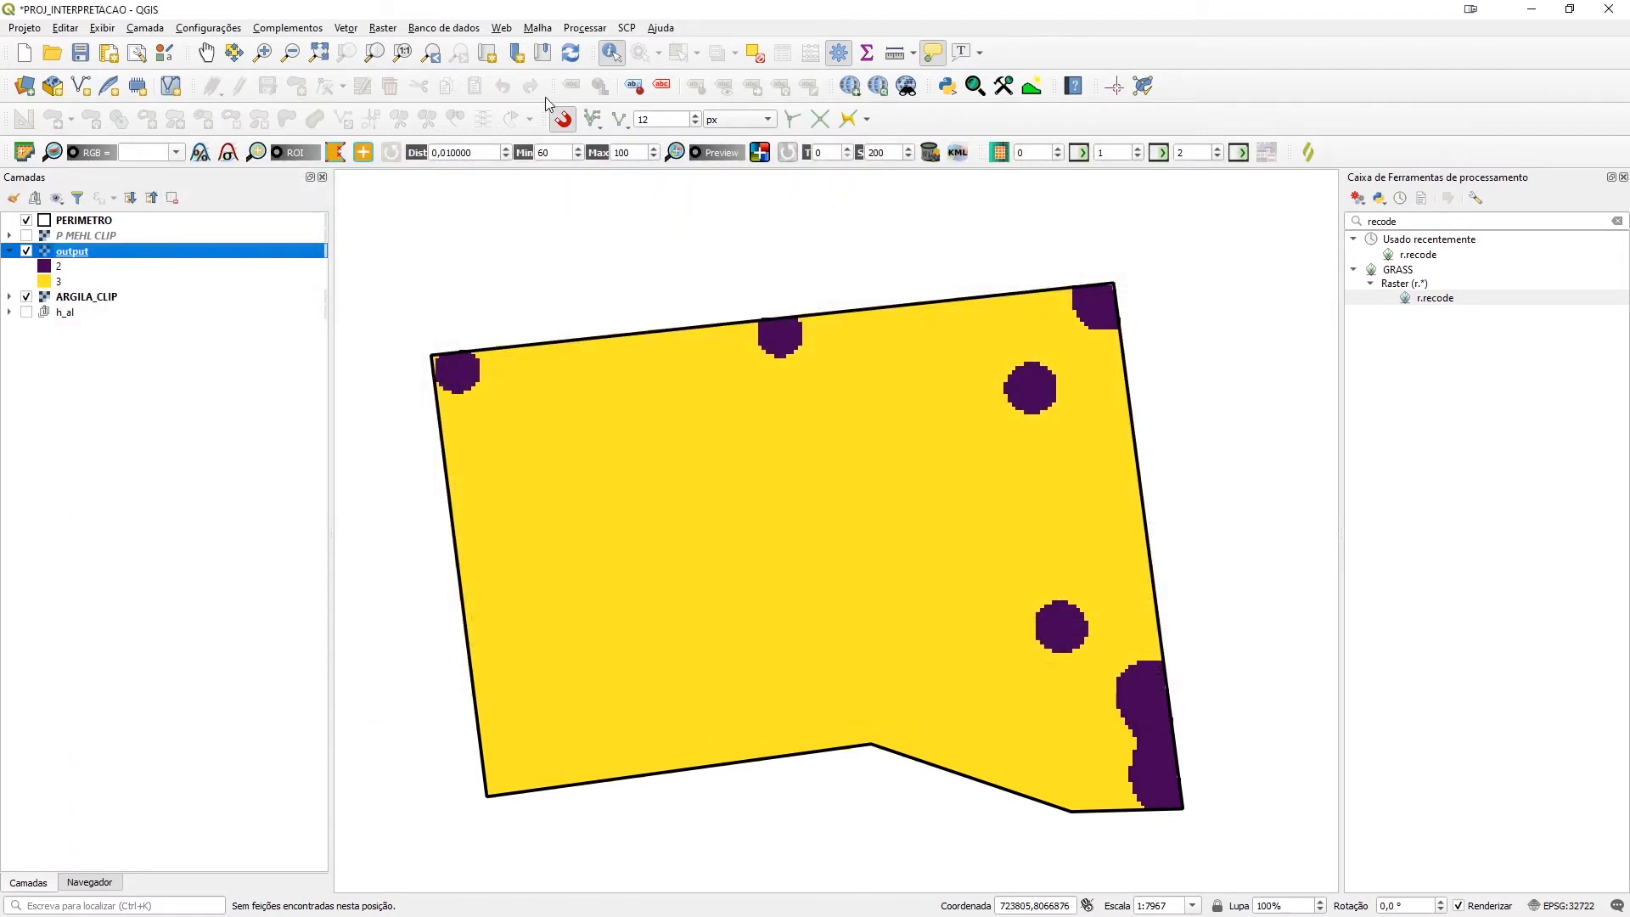
pyautogui.click(441, 374)
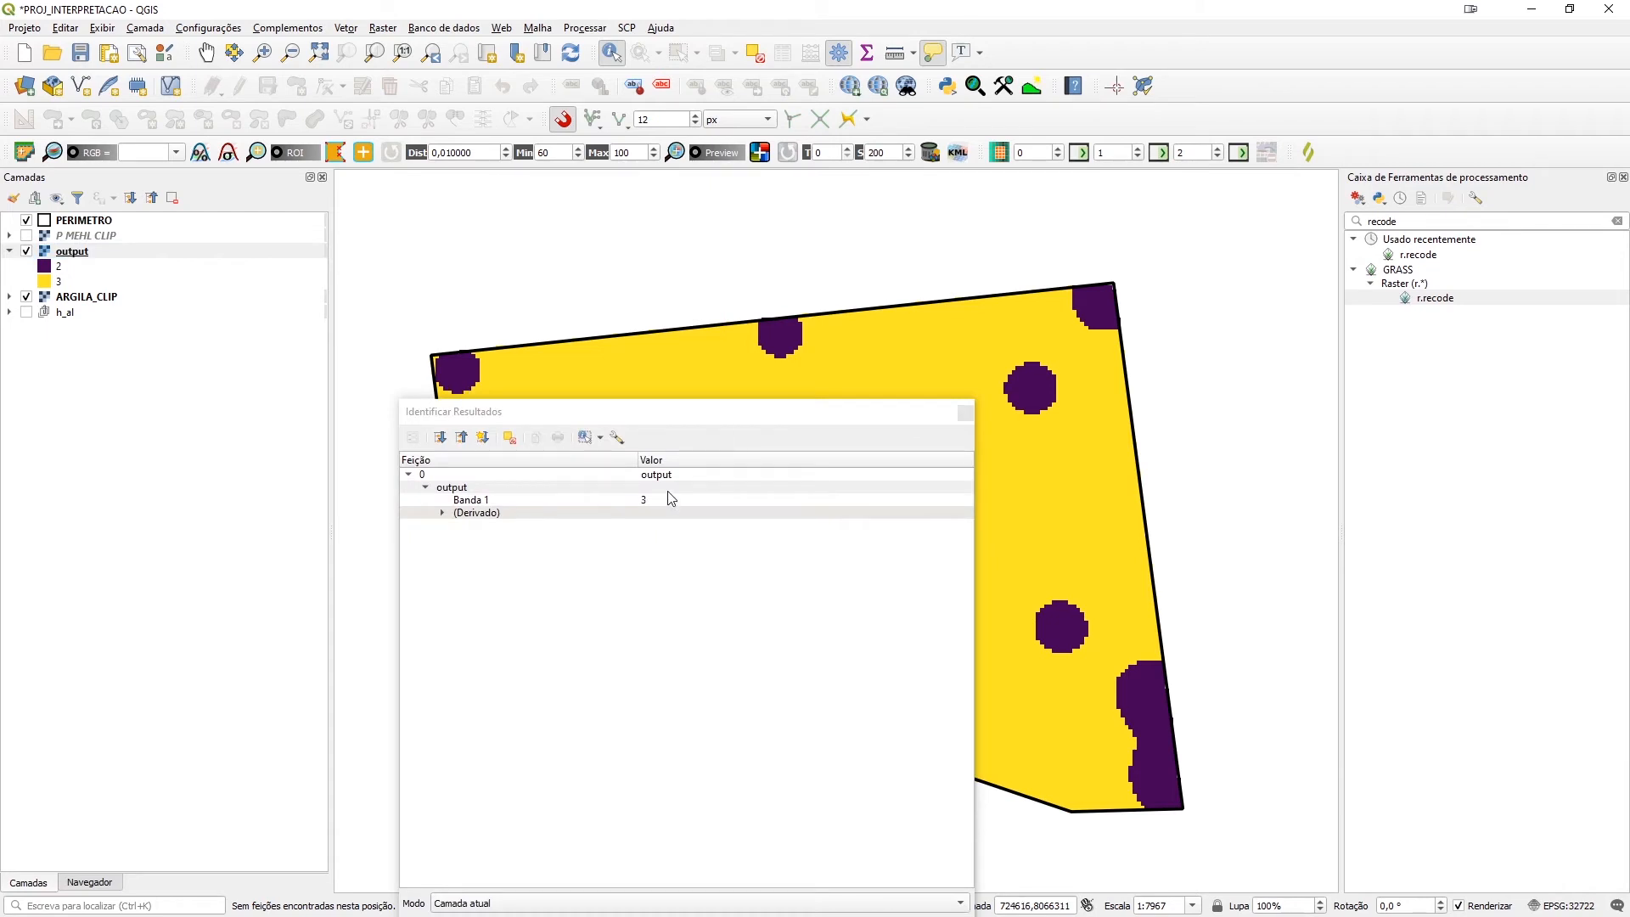
pyautogui.click(780, 332)
pyautogui.click(1031, 391)
pyautogui.click(965, 412)
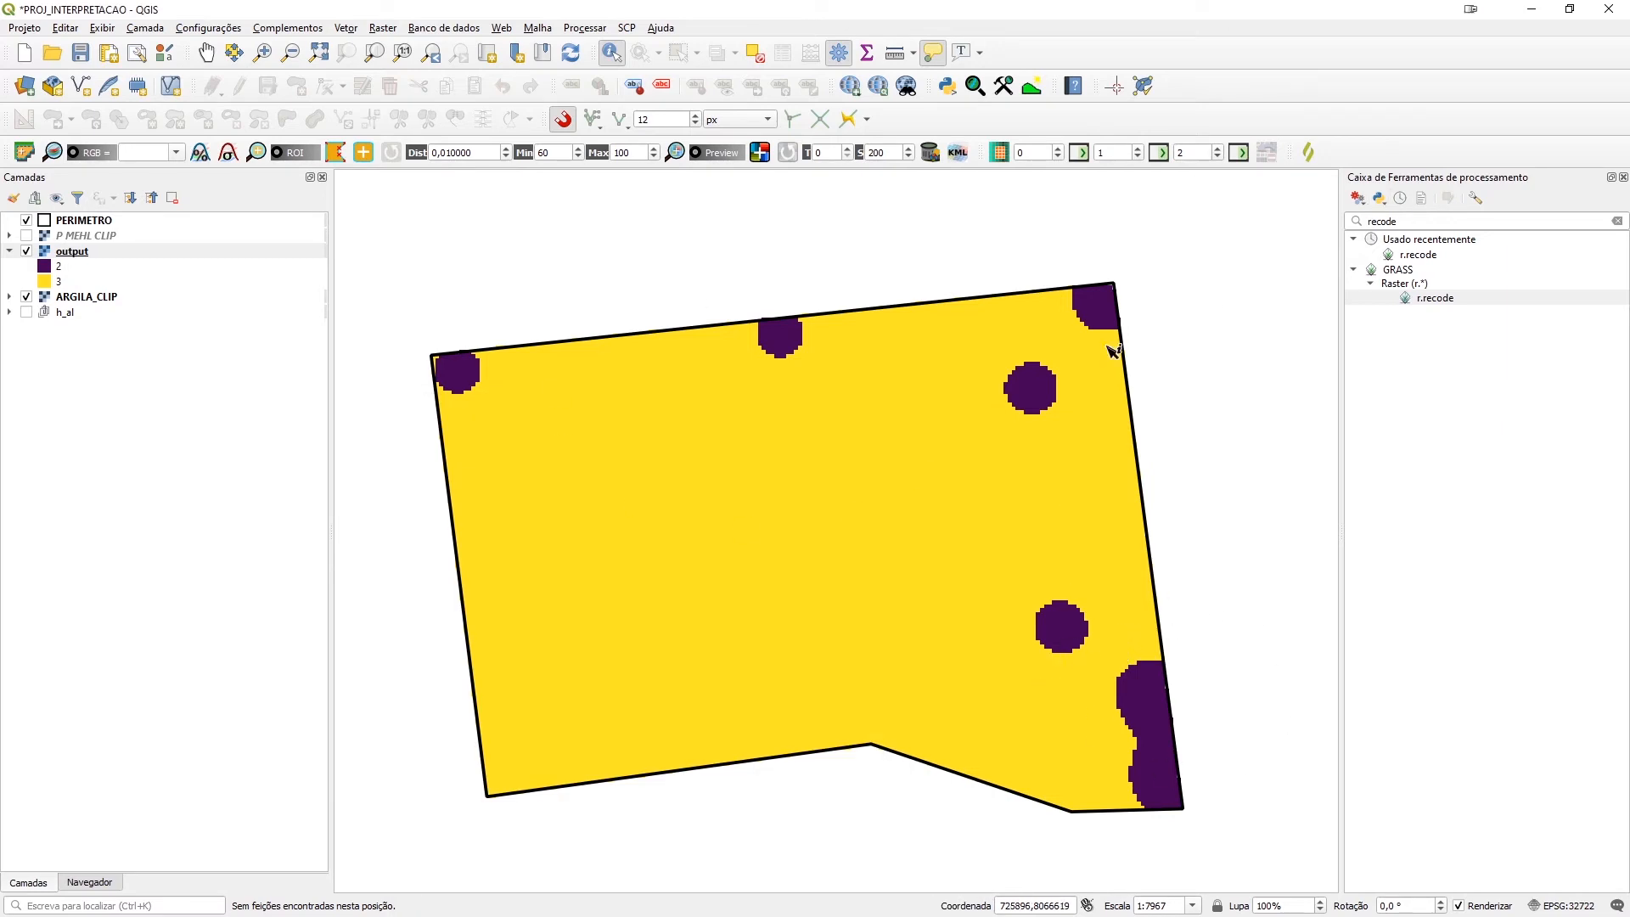
# Search the processing tools for poligoni and open the GDAL Raster para vetor (poligonizar) tool
pyautogui.moveTo(1424, 221); pyautogui.dragTo(1256, 213)
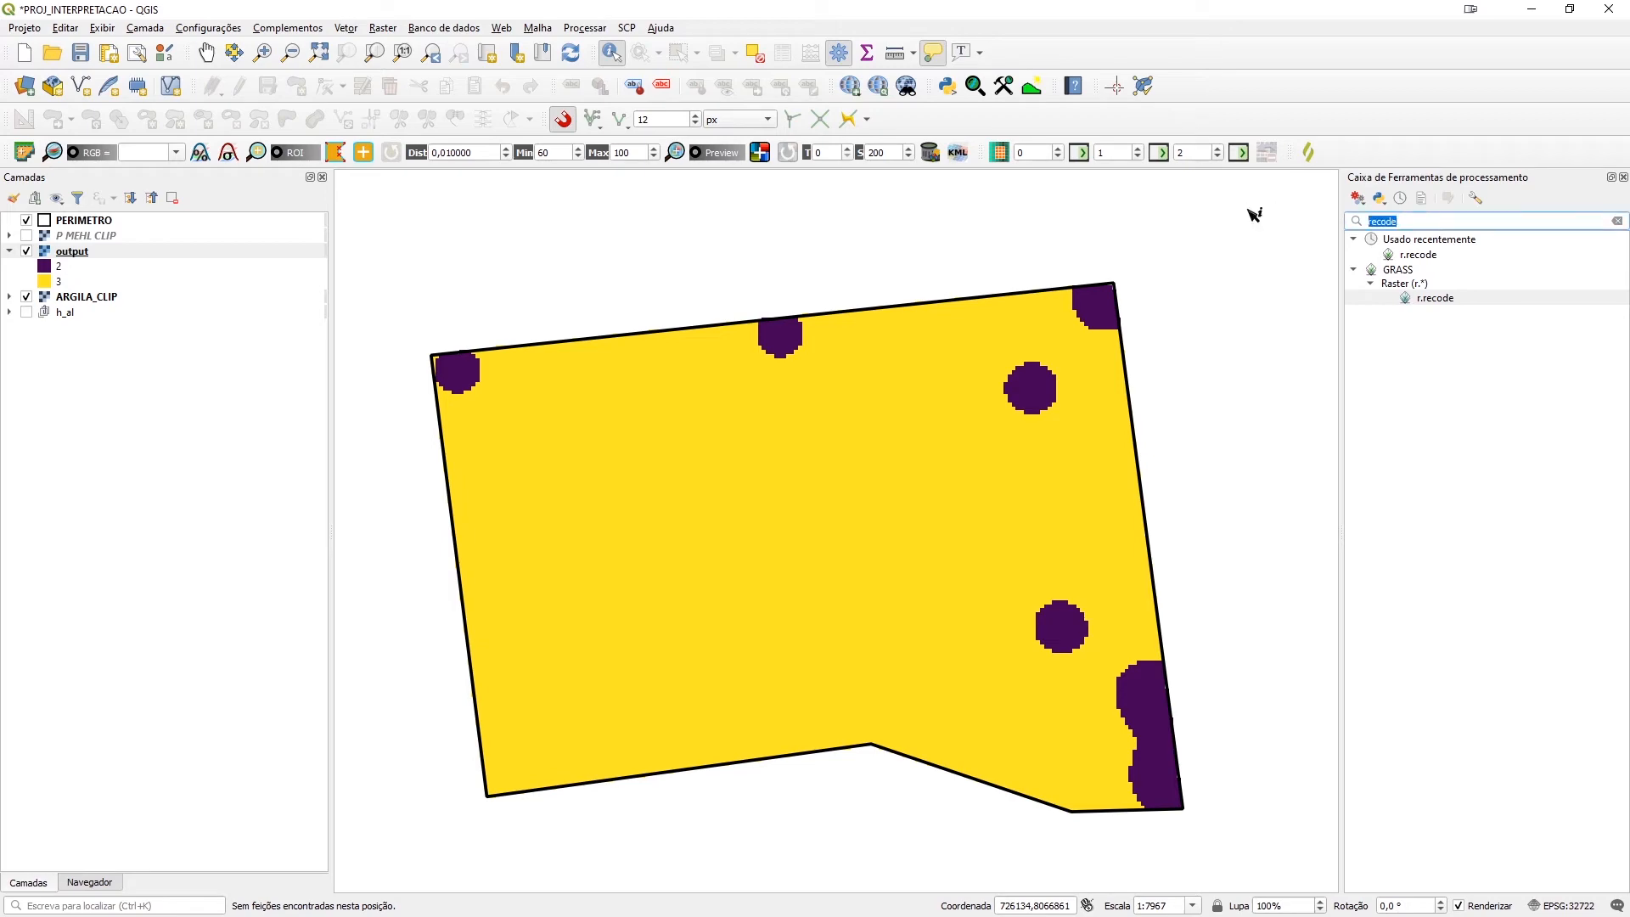
pyautogui.hotkey('ctrl', 'z')
pyautogui.write('poligonio')
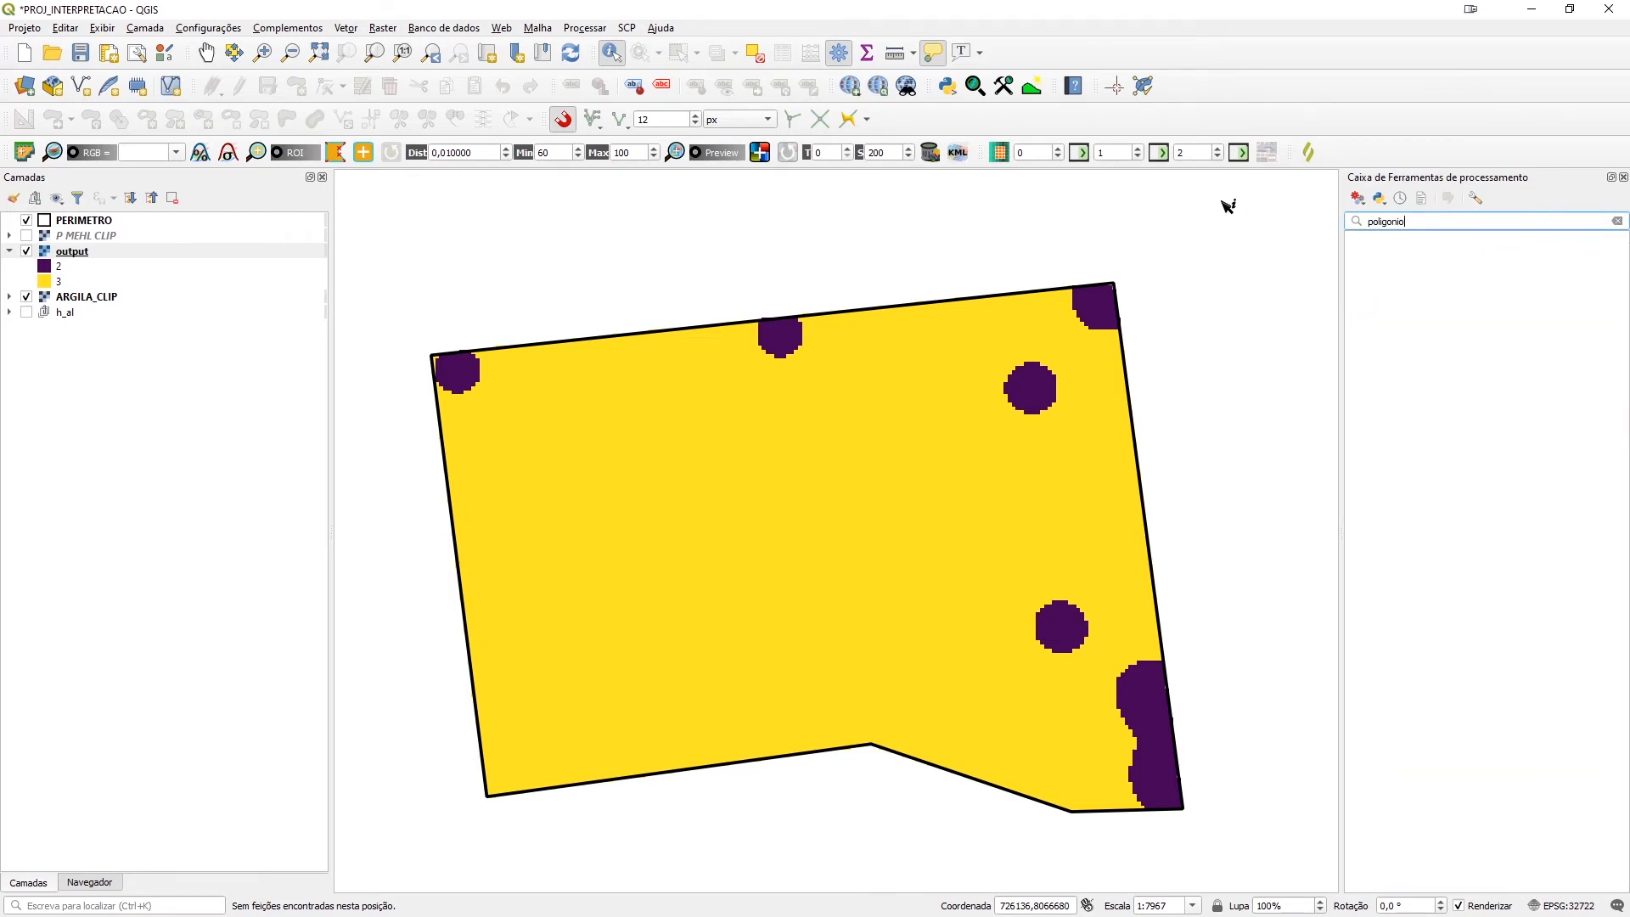
pyautogui.press('BackSpace')
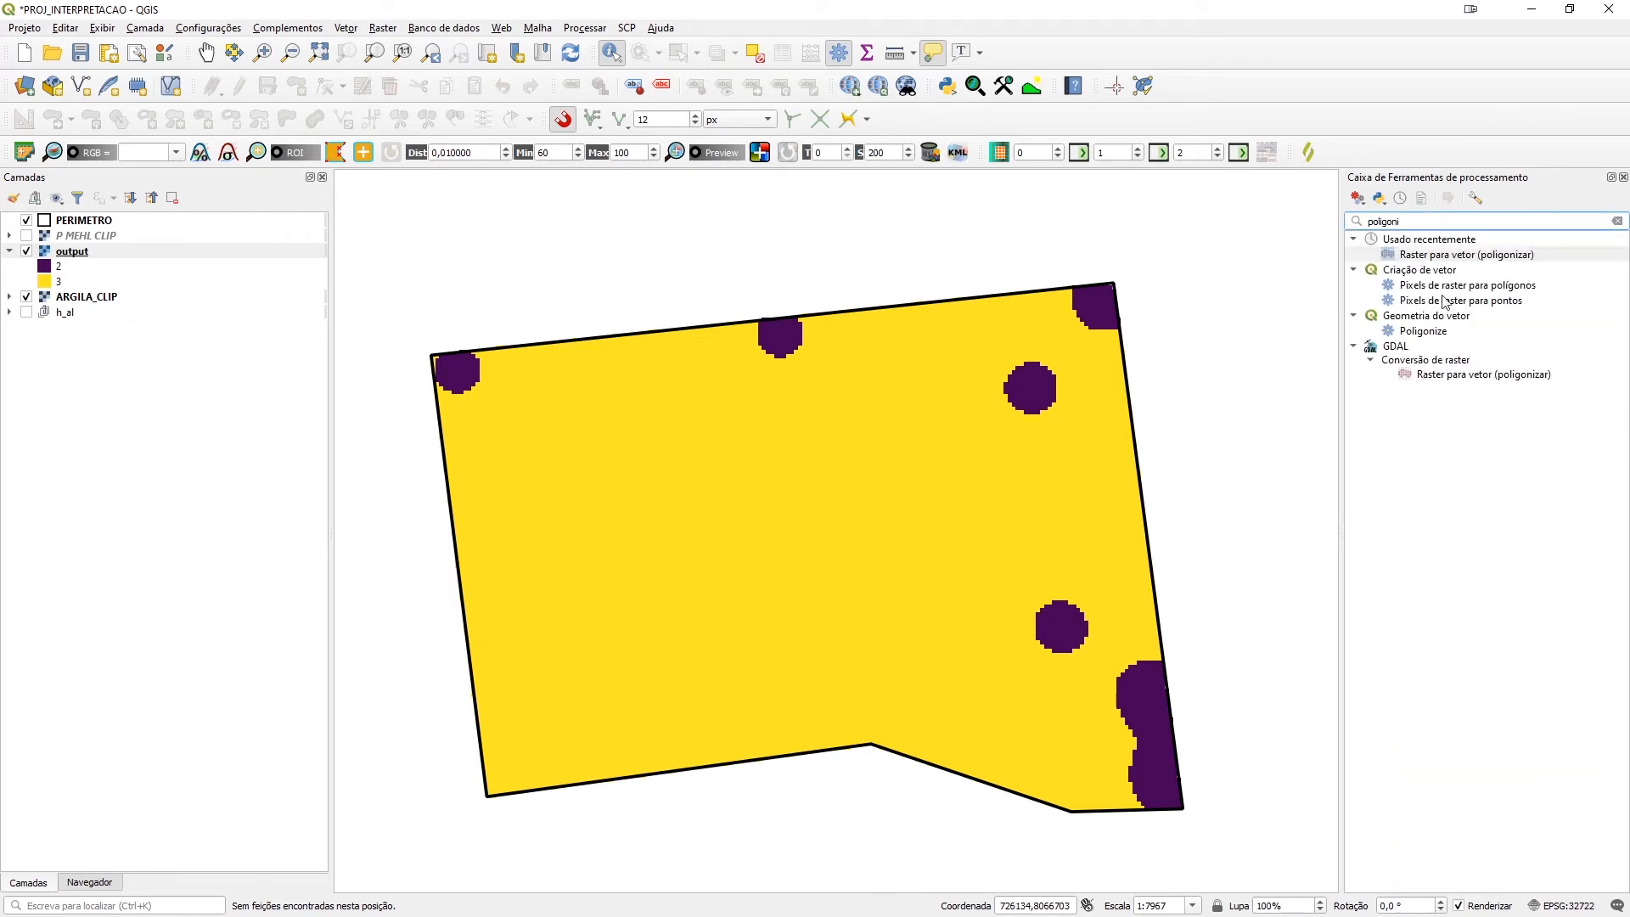
pyautogui.doubleClick(1457, 377)
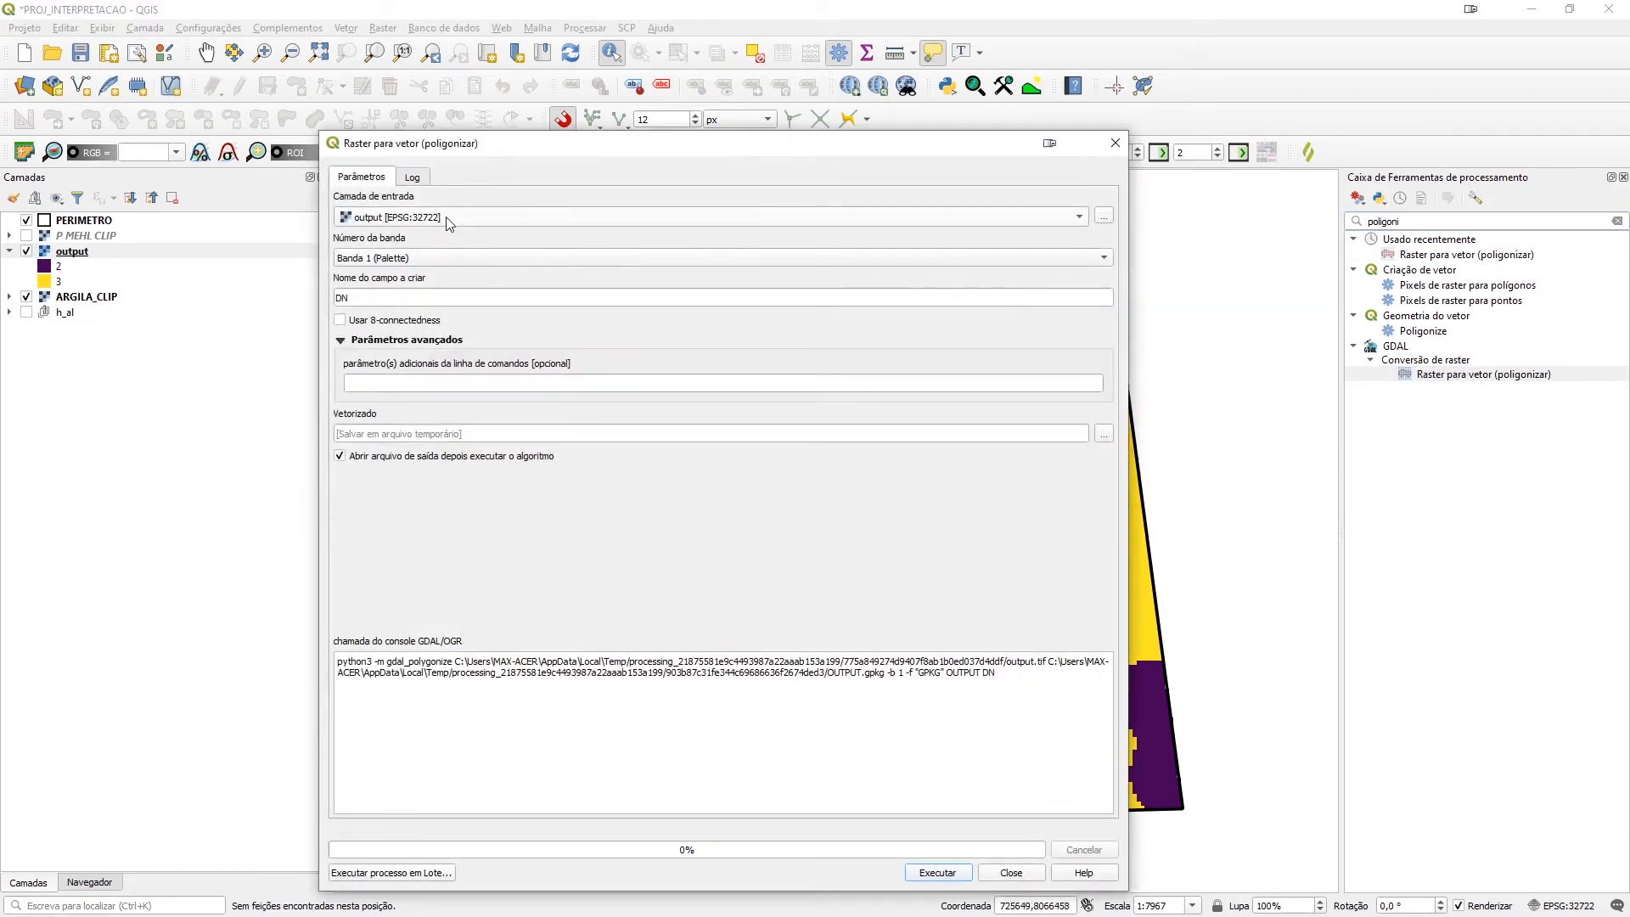
# Set the name of the field to create from the output raster to ARG
pyautogui.moveTo(455, 298); pyautogui.dragTo(84, 265)
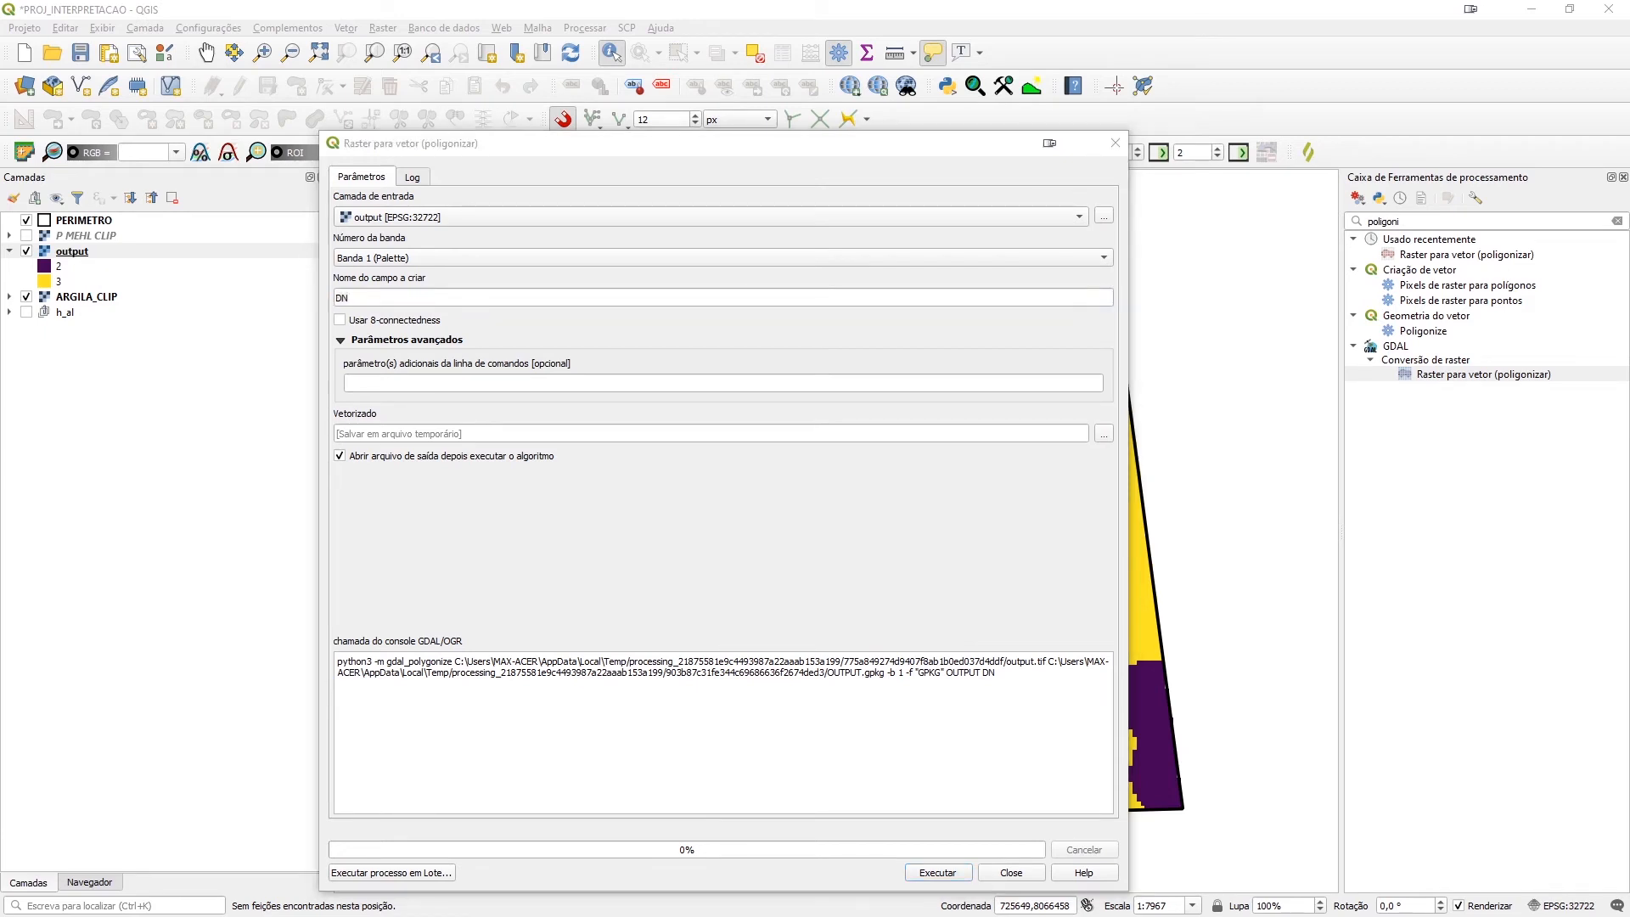
pyautogui.moveTo(484, 304); pyautogui.dragTo(192, 304)
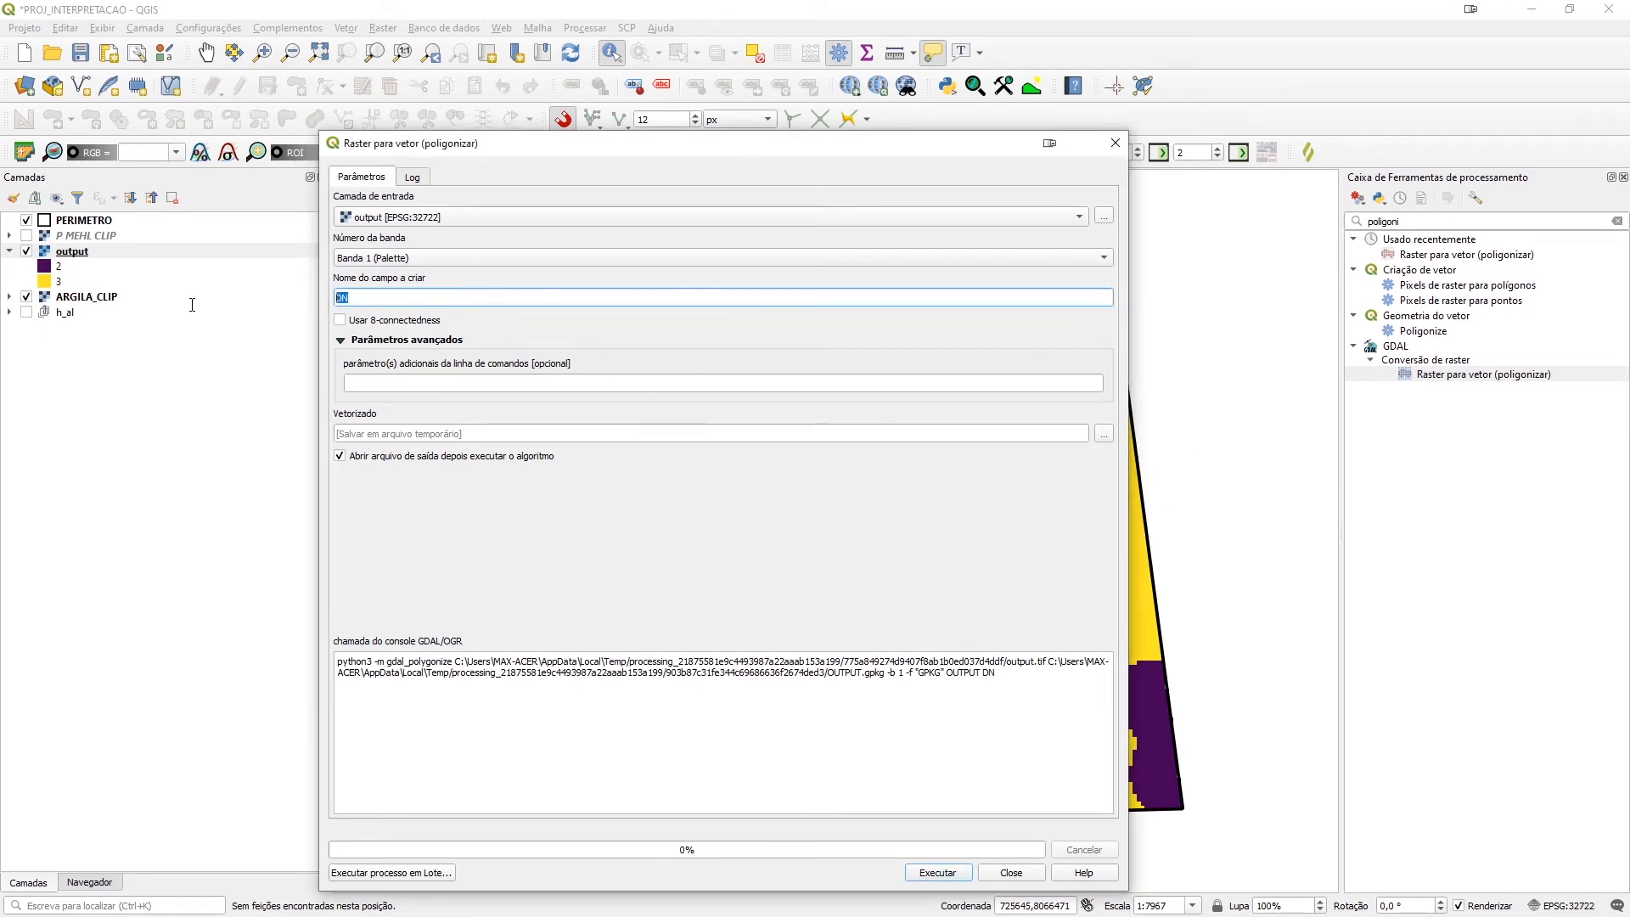
pyautogui.write('ARG')
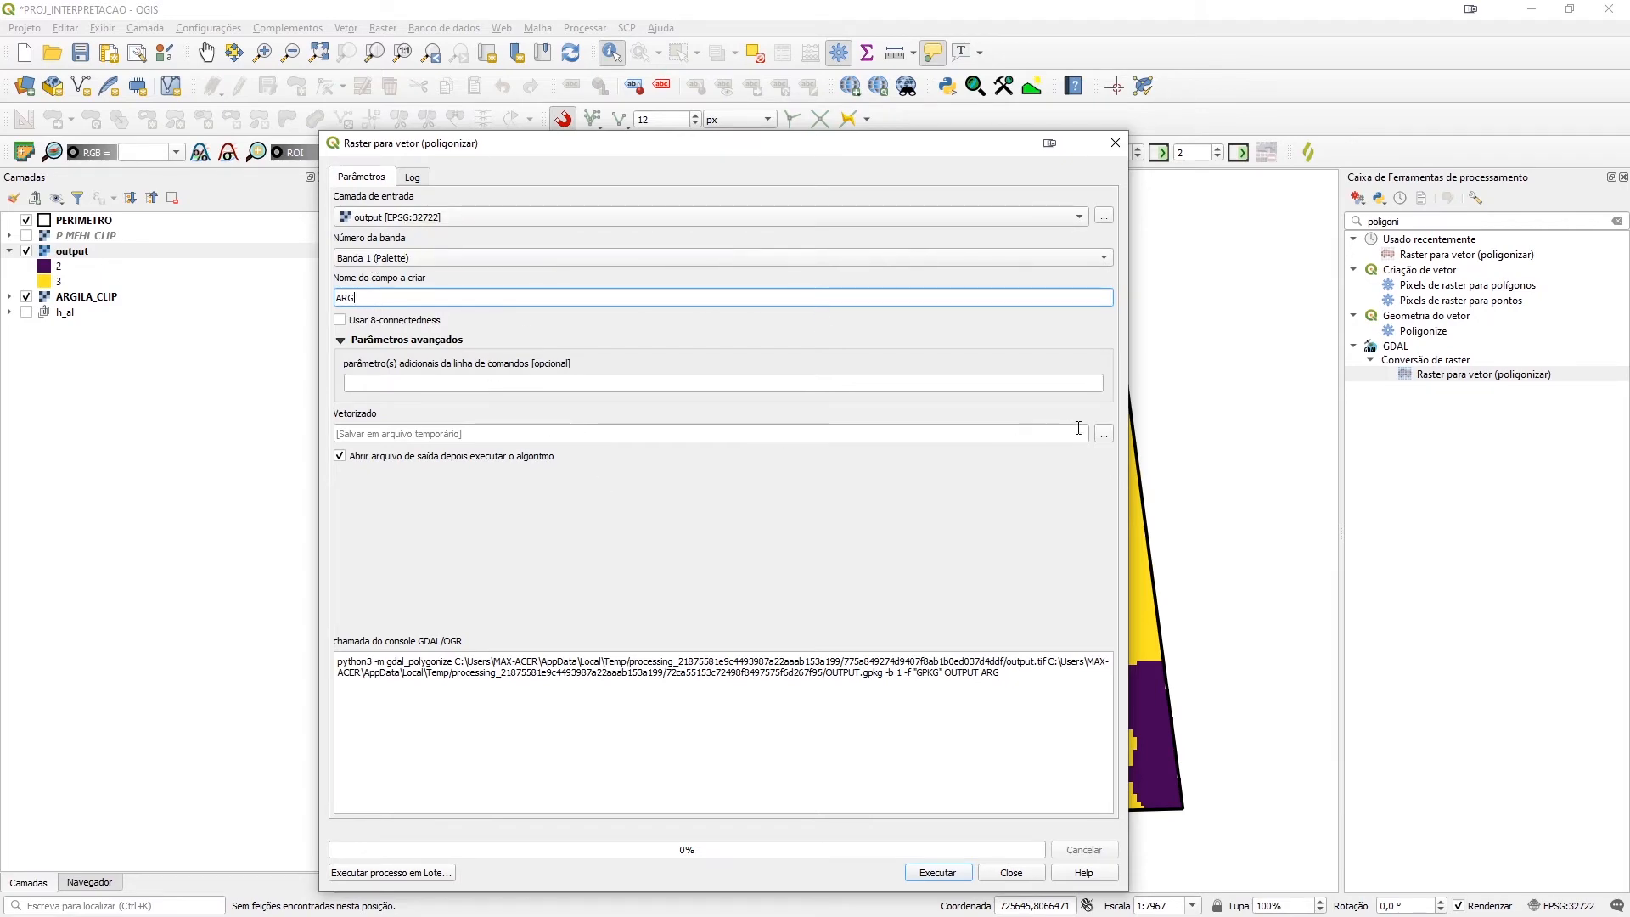
# Save the vectorized output as ARG.shp in the PROCESS folder and run the polygonization
pyautogui.click(1107, 435)
pyautogui.click(1142, 462)
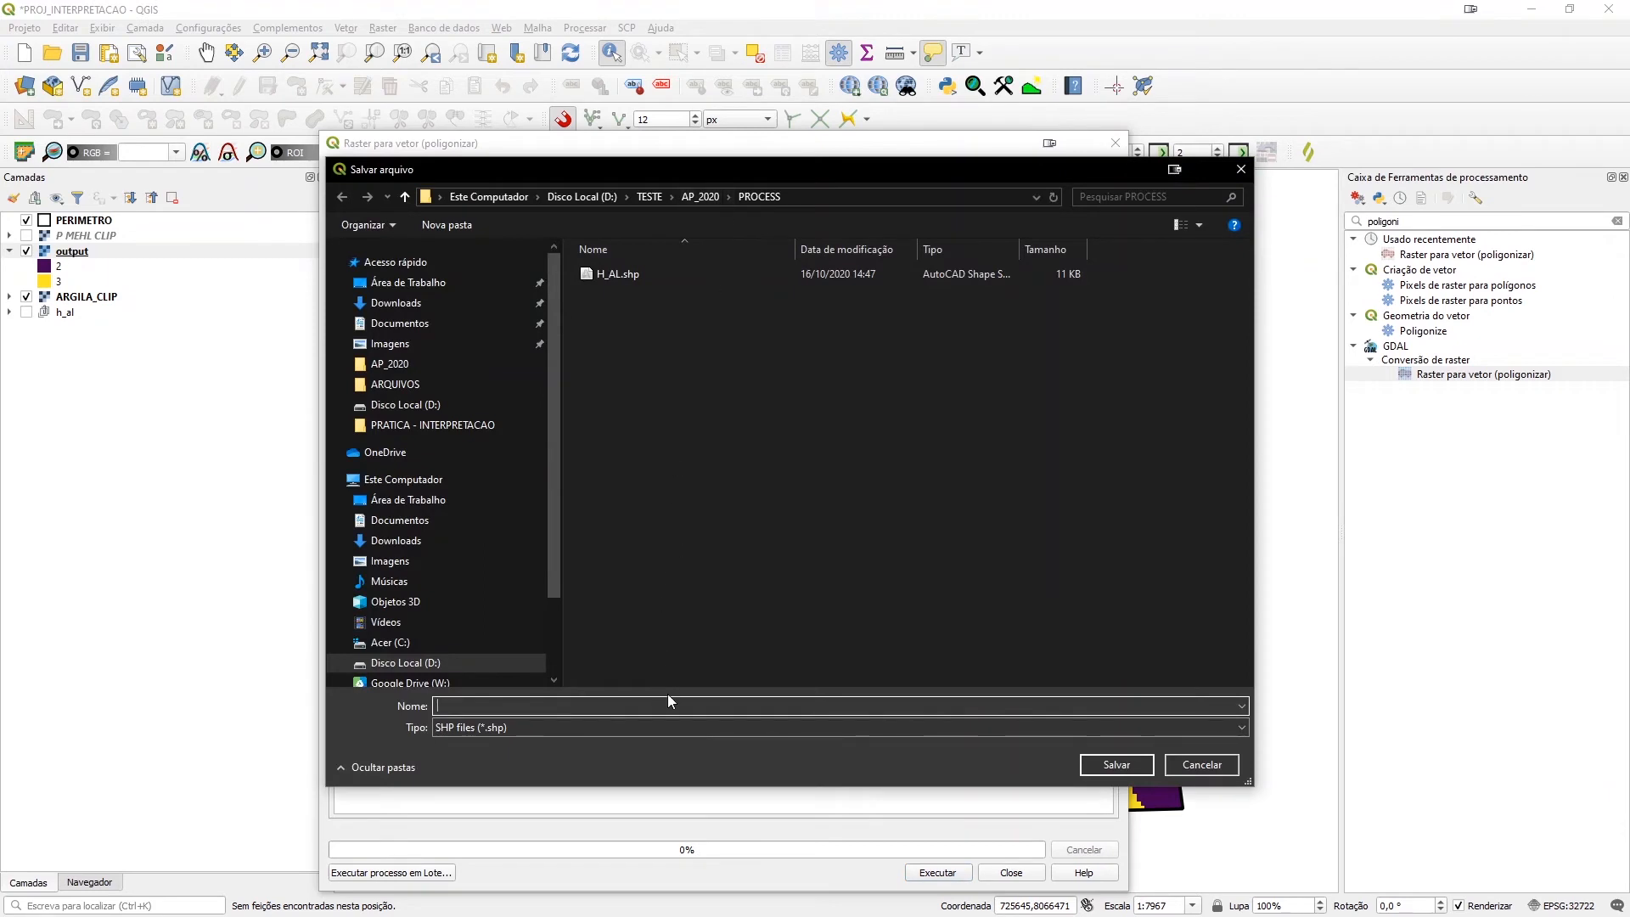
pyautogui.write('ARC')
pyautogui.press('BackSpace')
pyautogui.write('G')
pyautogui.press('Return')
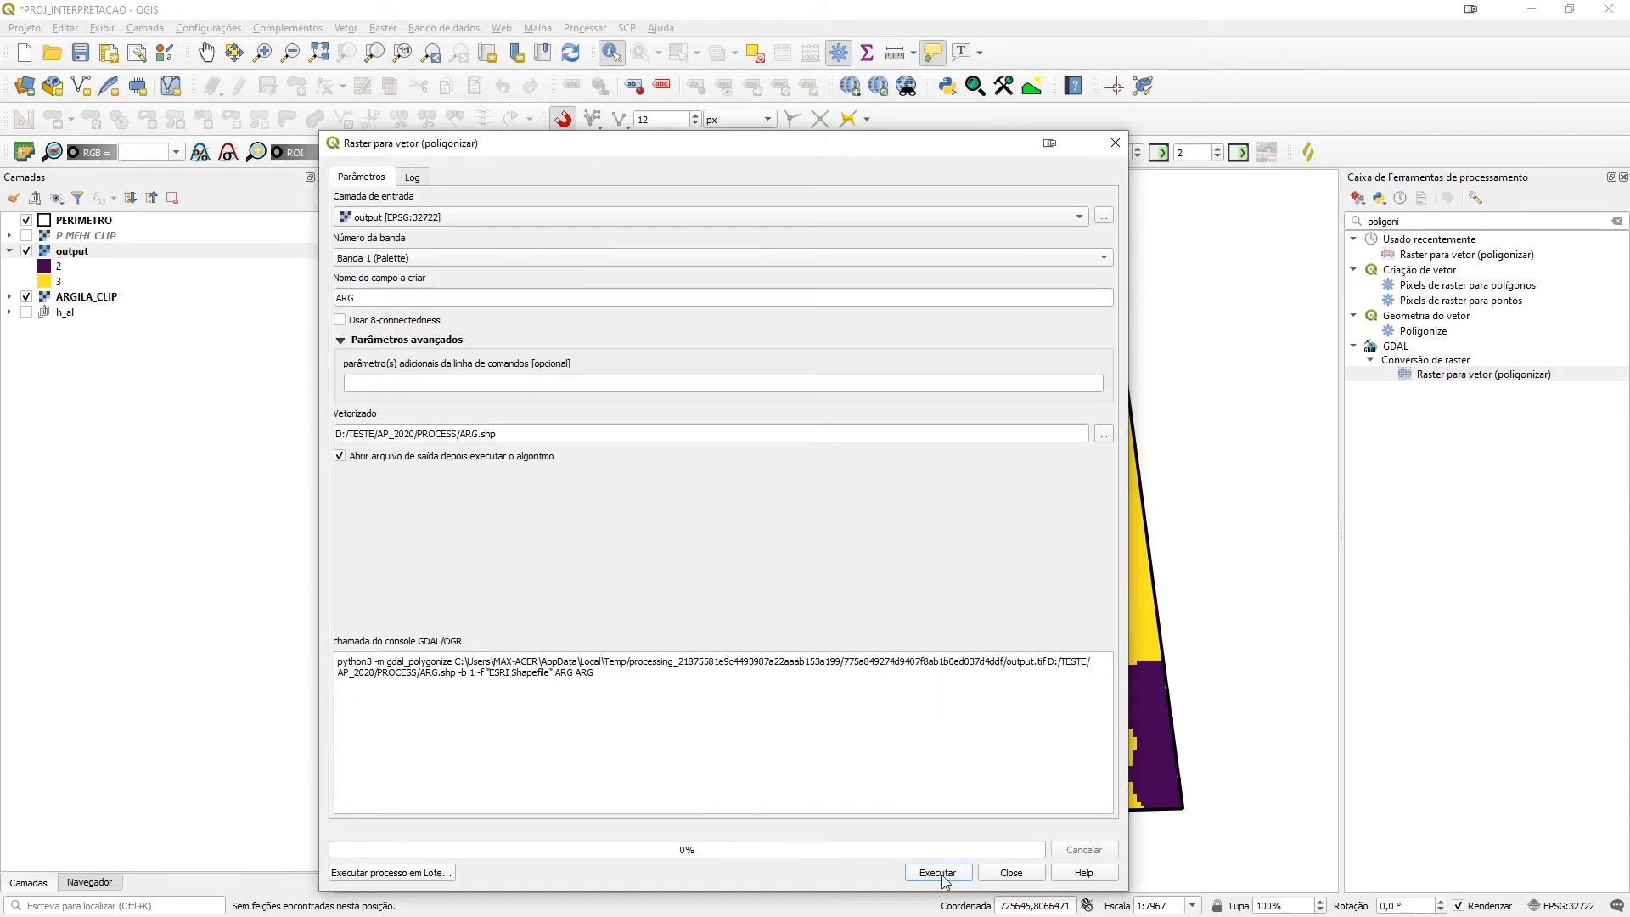
pyautogui.click(941, 874)
pyautogui.click(1023, 873)
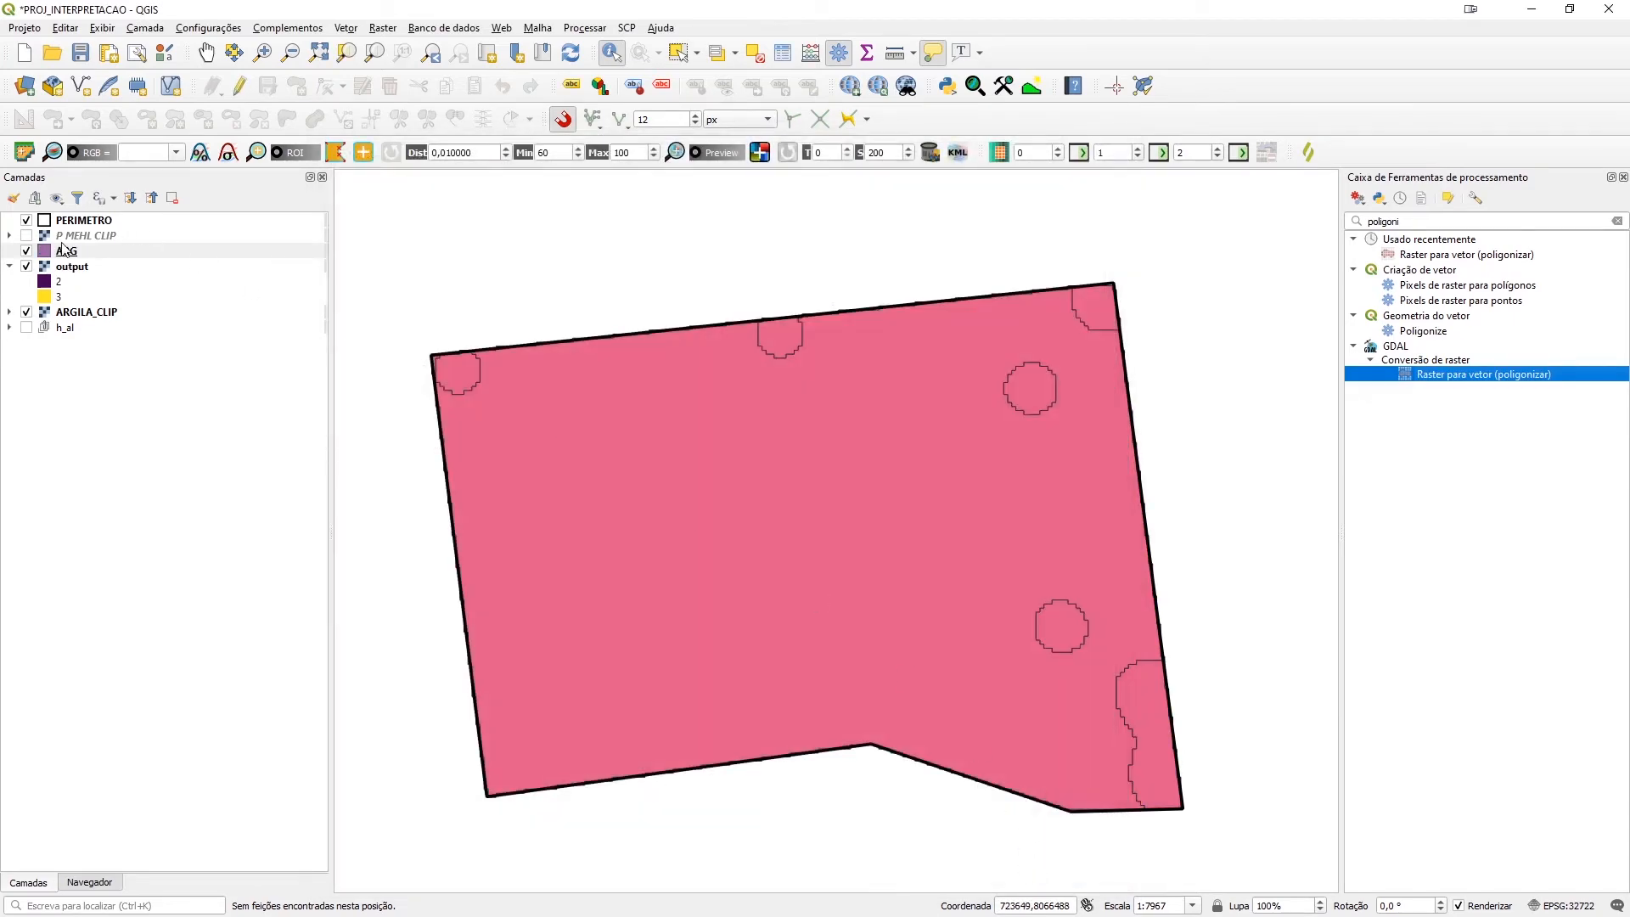
# Check the ARG layer's attribute table by selecting individual rows and comparing them with their polygons on the map
pyautogui.rightClick(58, 254)
pyautogui.click(119, 435)
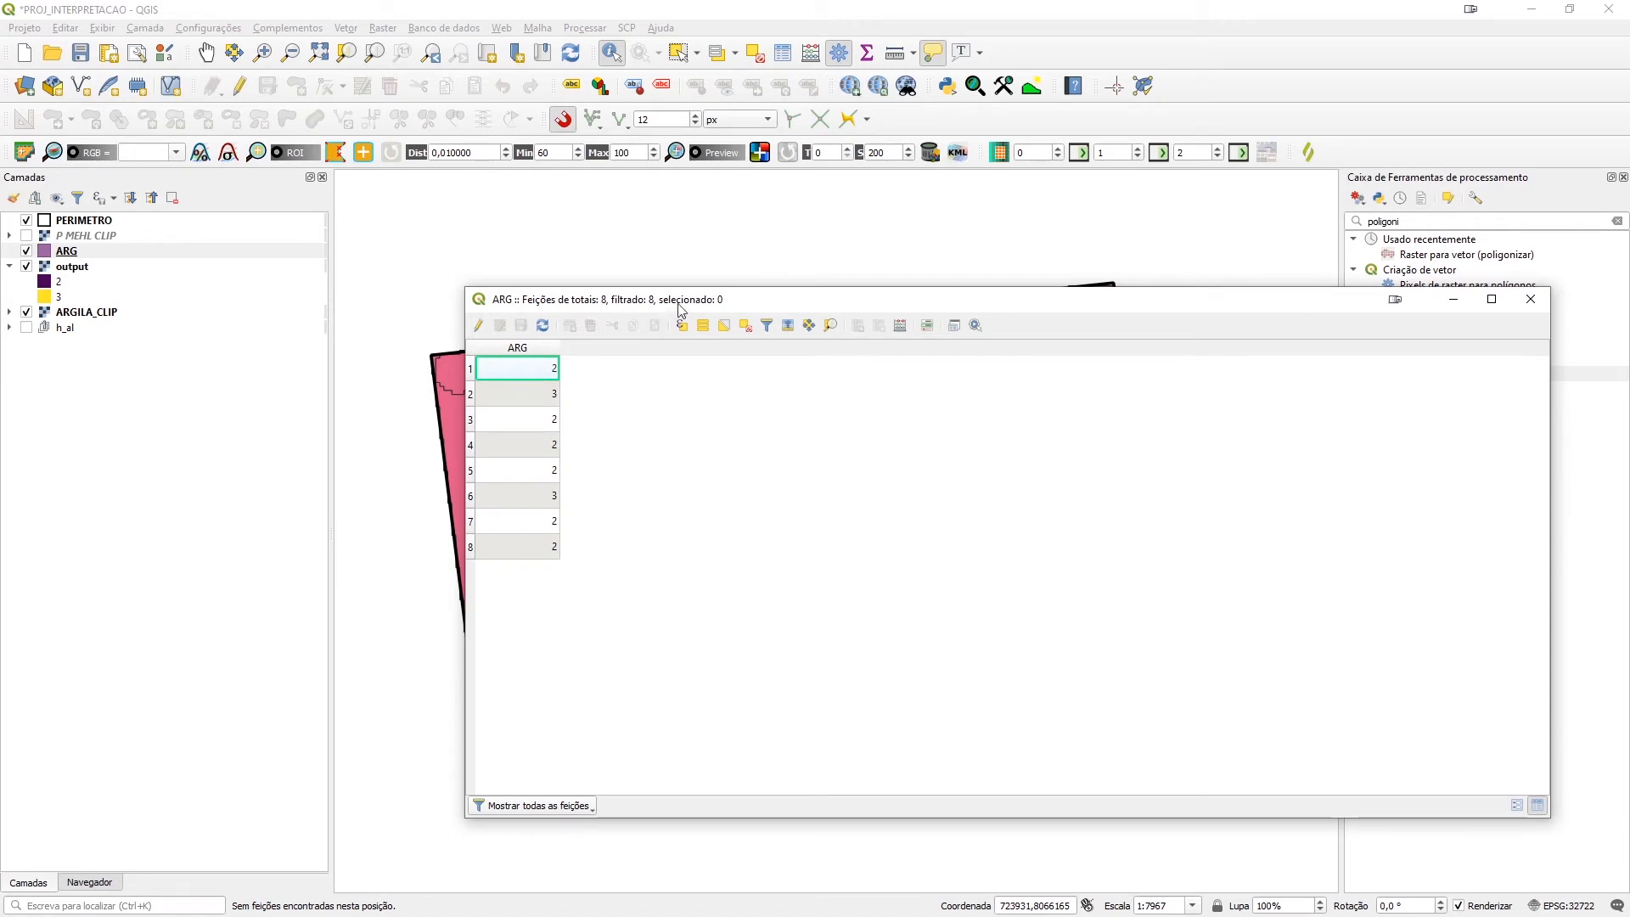
pyautogui.moveTo(677, 303); pyautogui.dragTo(1244, 506)
pyautogui.click(1039, 673)
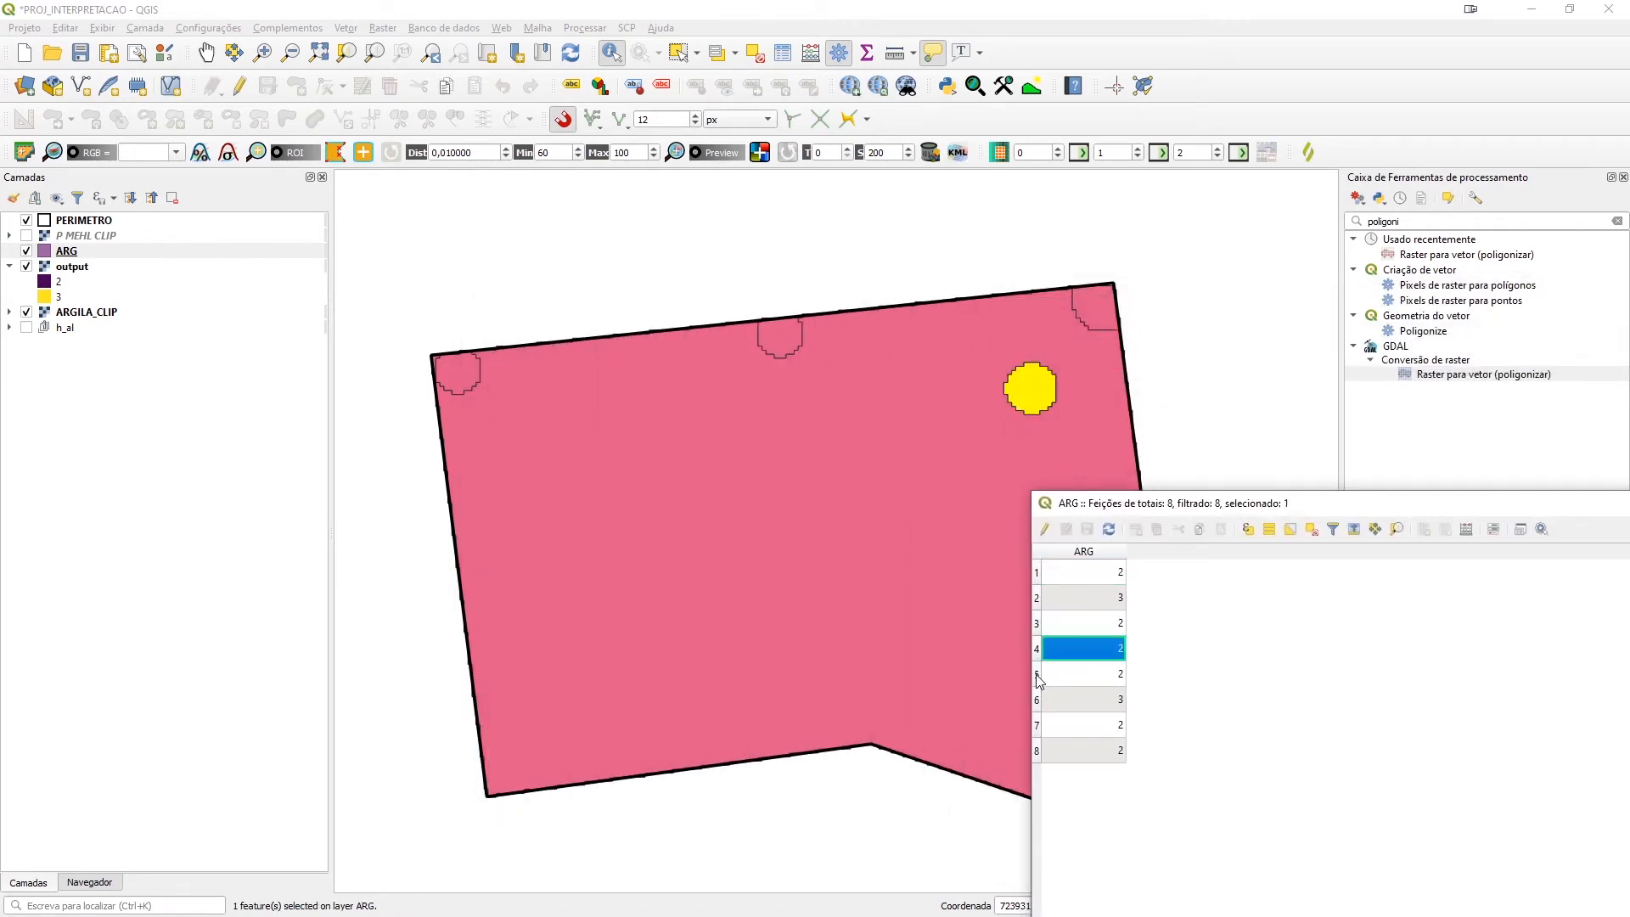
pyautogui.click(1036, 603)
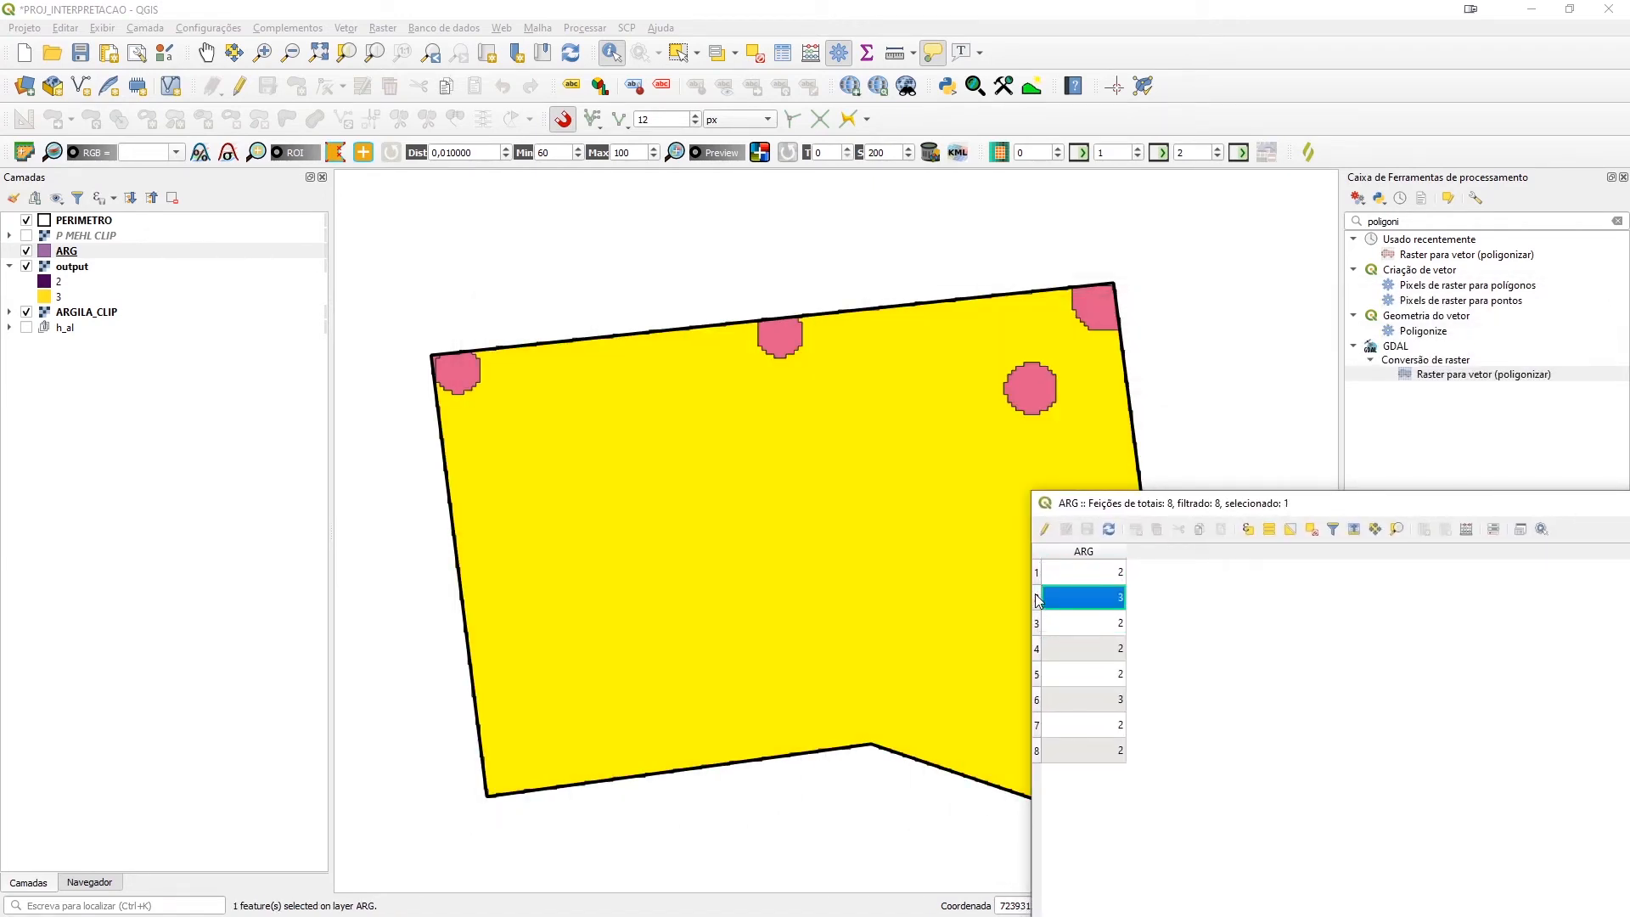
pyautogui.click(1037, 574)
pyautogui.click(38, 251)
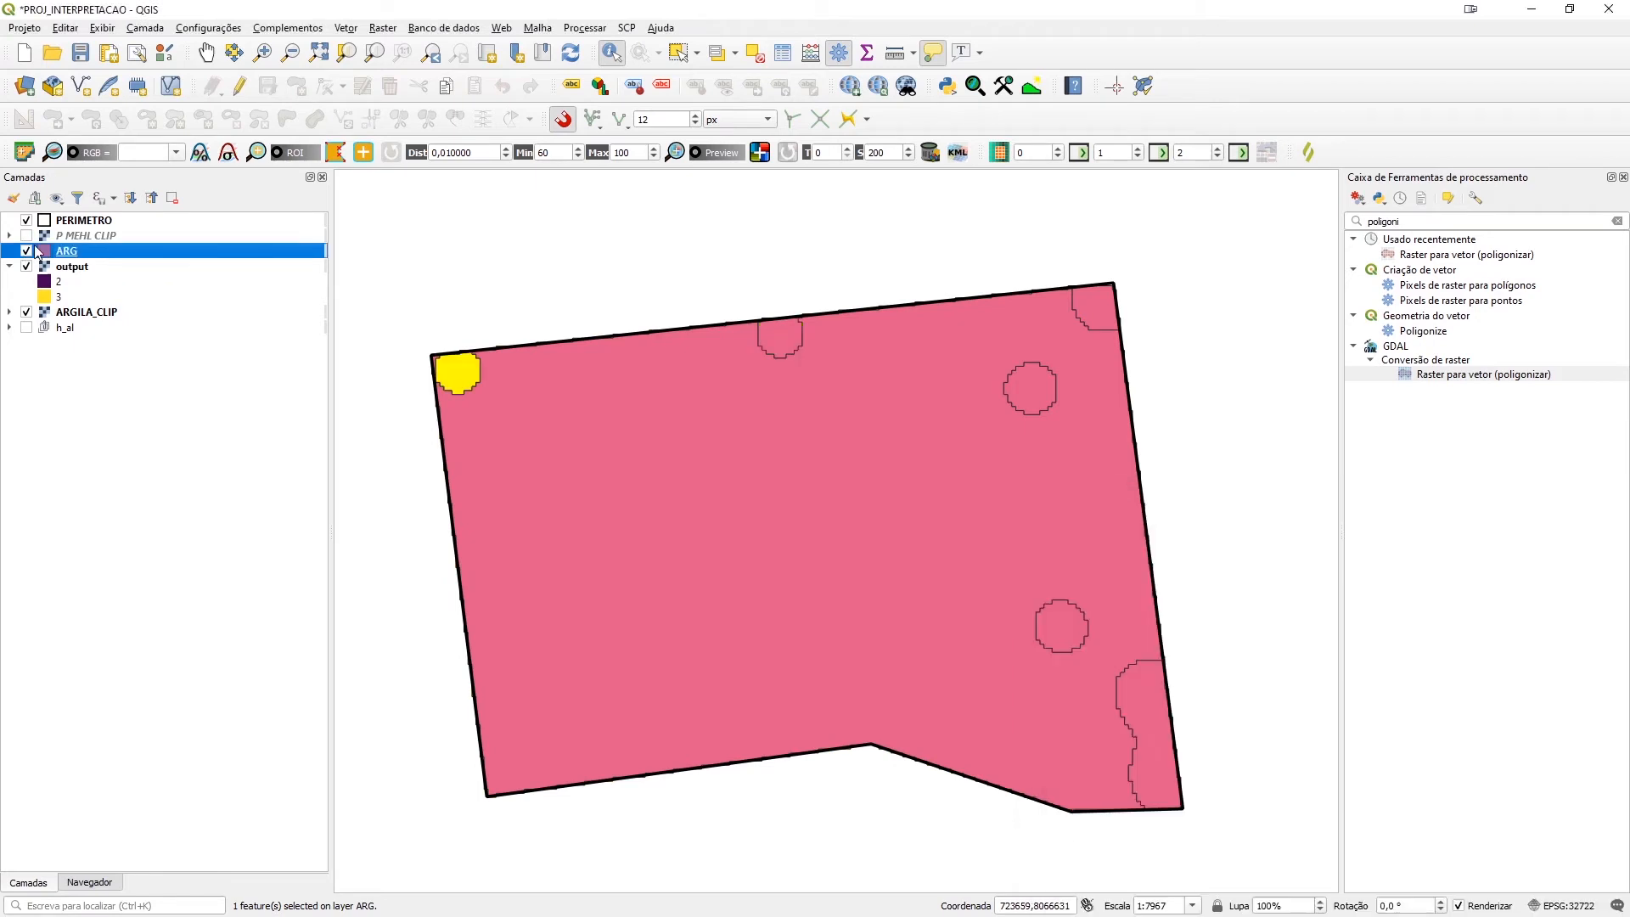
# Remove the output raster layer from the project and clear the feature selection in ARG
pyautogui.click(10, 267)
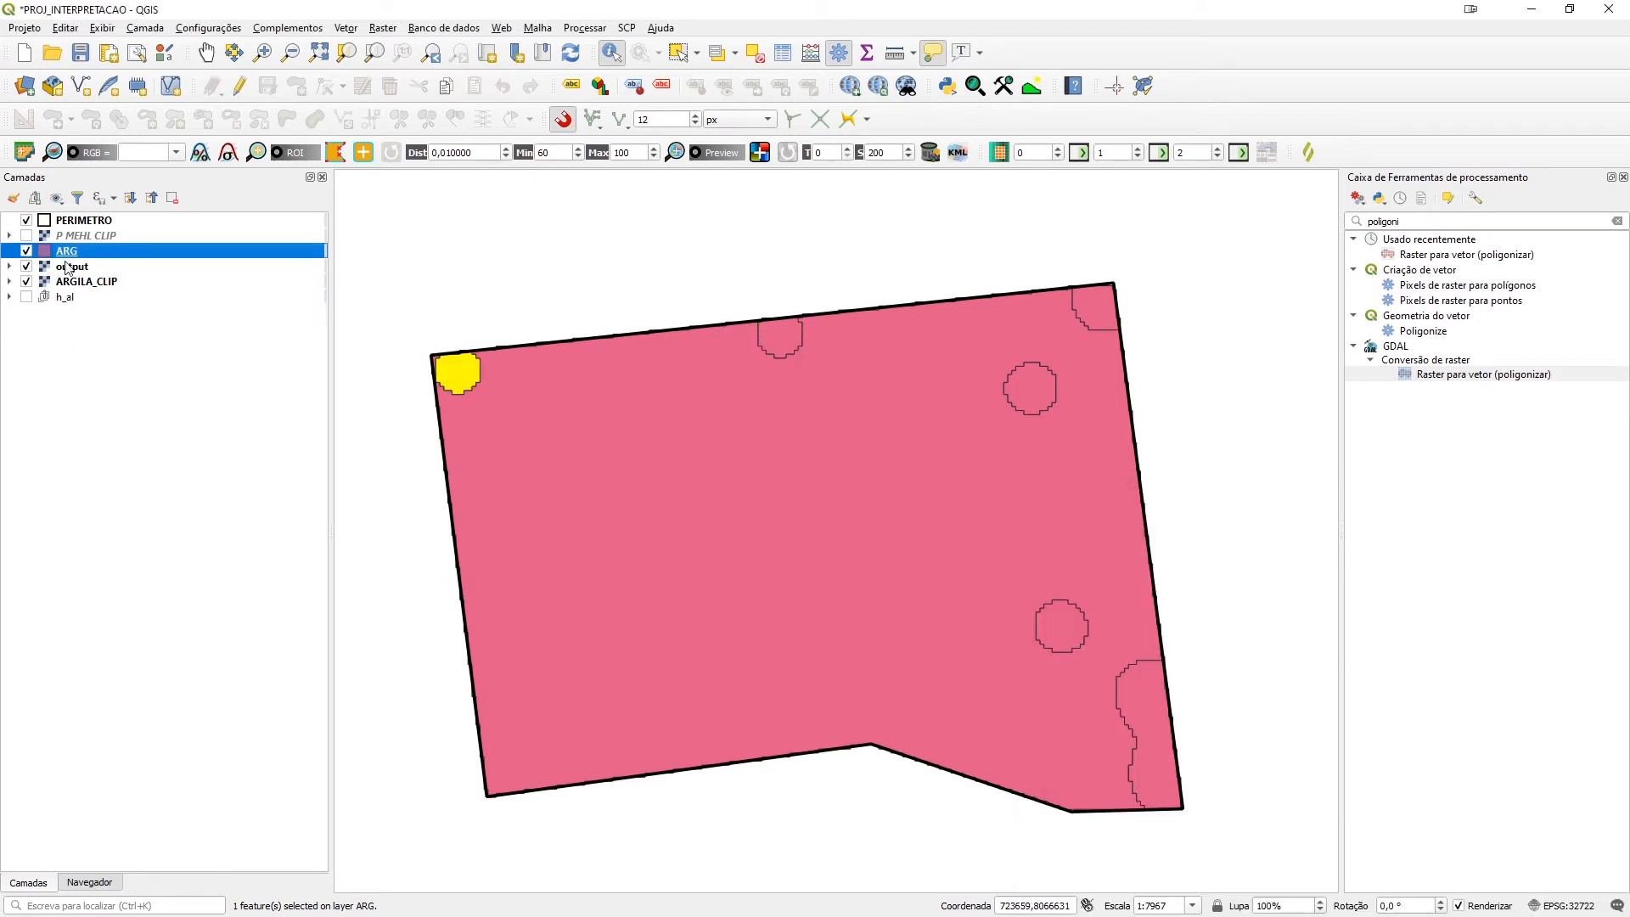
pyautogui.click(68, 269)
pyautogui.rightClick(68, 269)
pyautogui.click(321, 395)
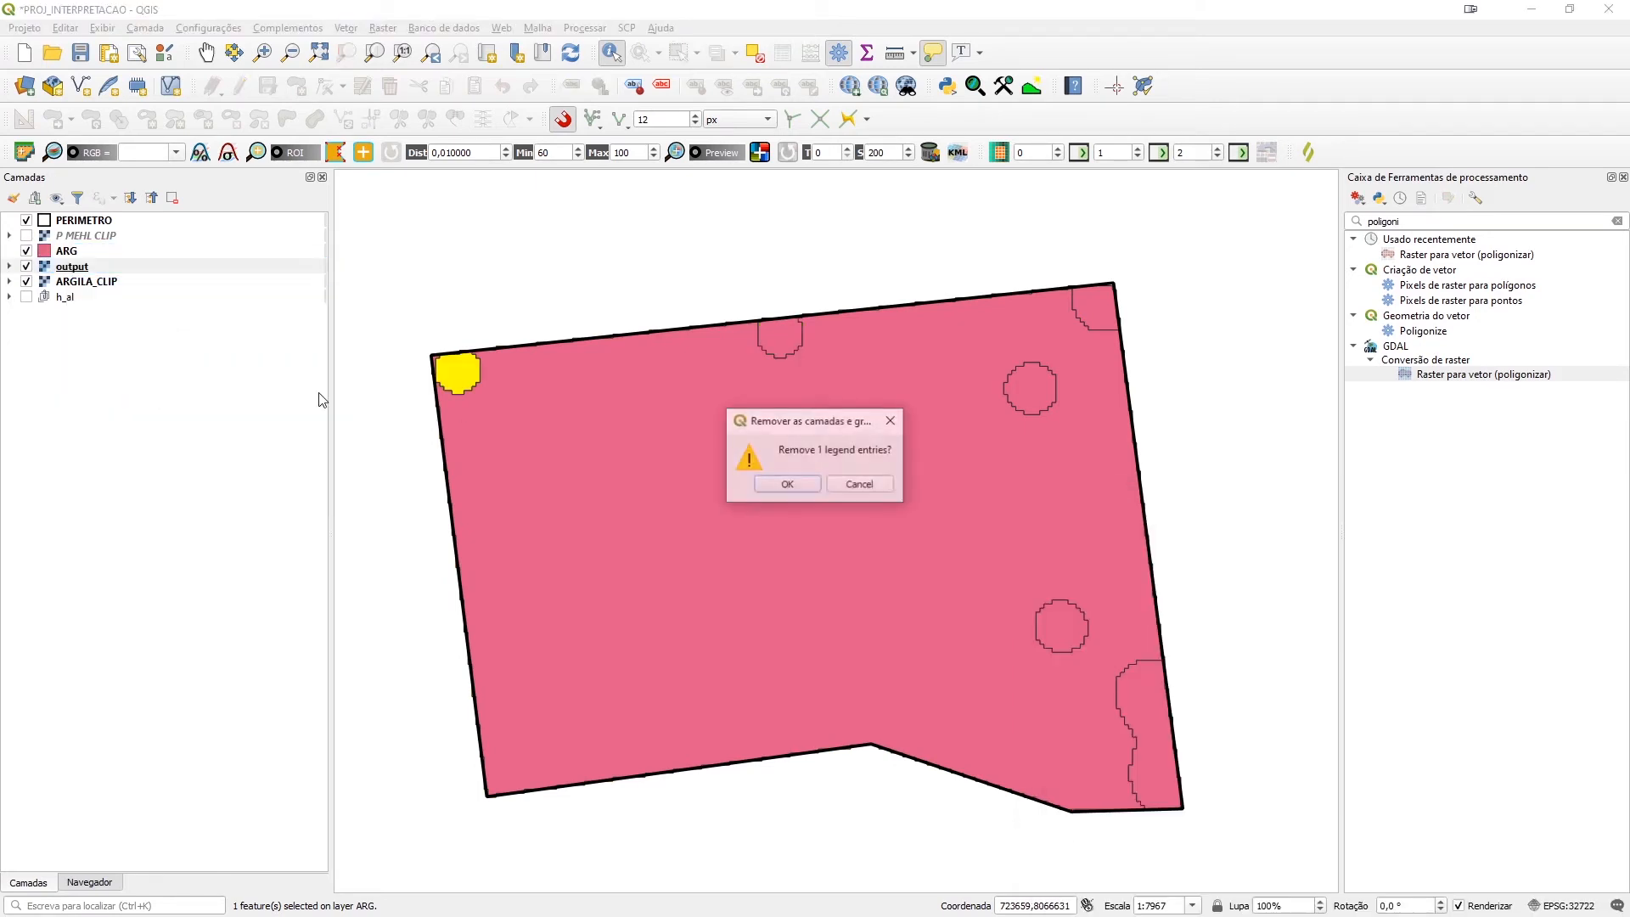
pyautogui.click(787, 484)
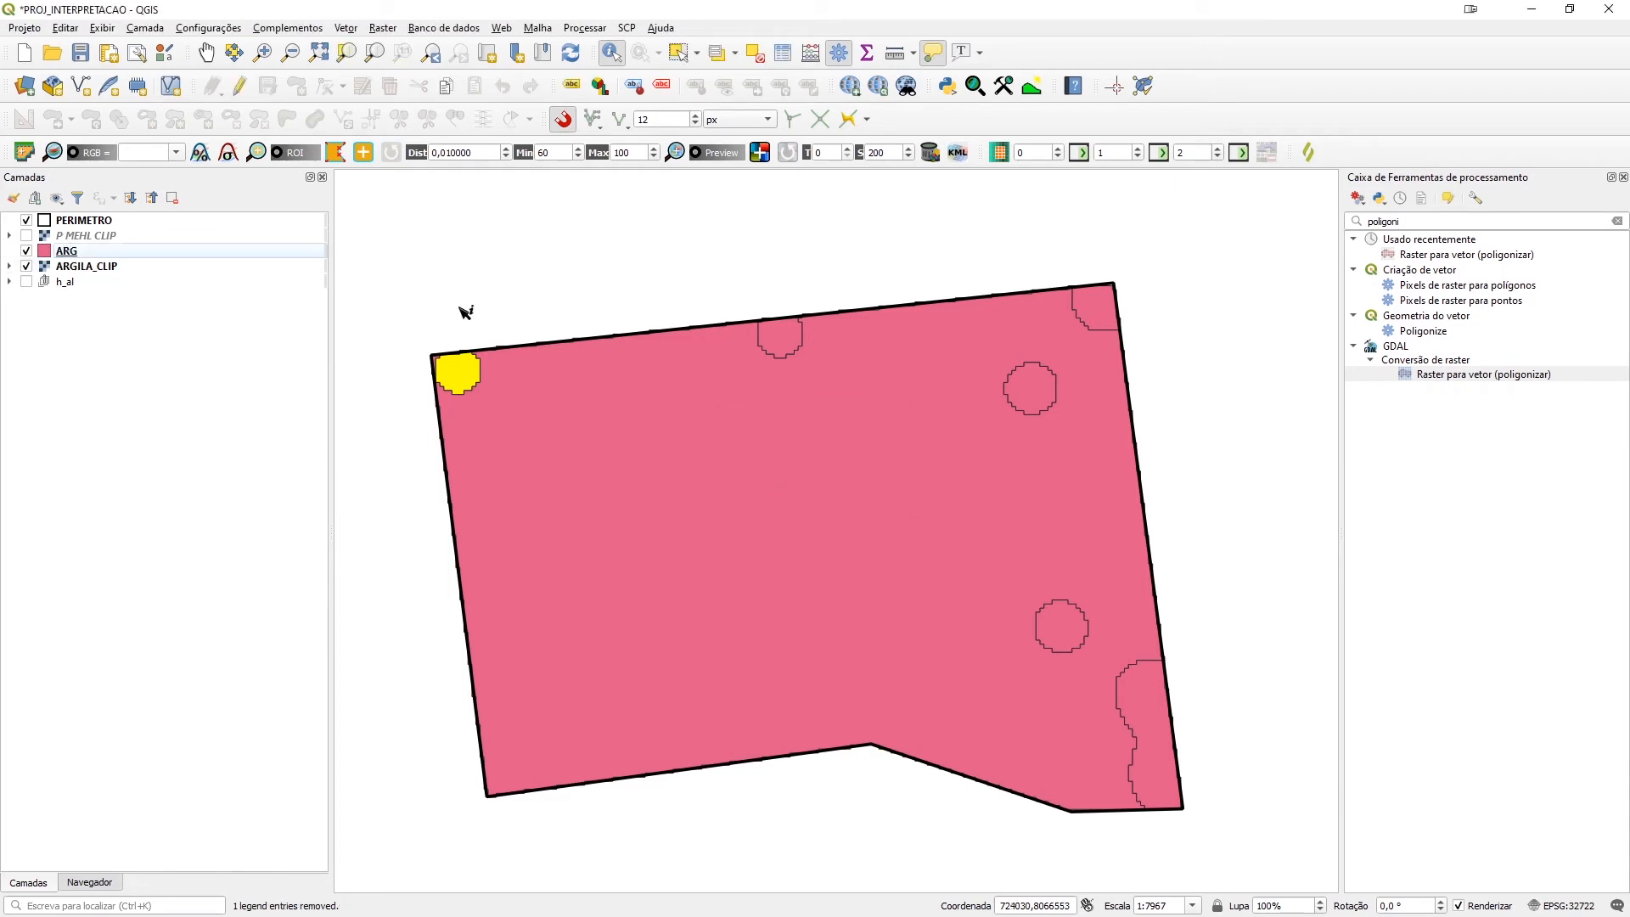
pyautogui.click(757, 56)
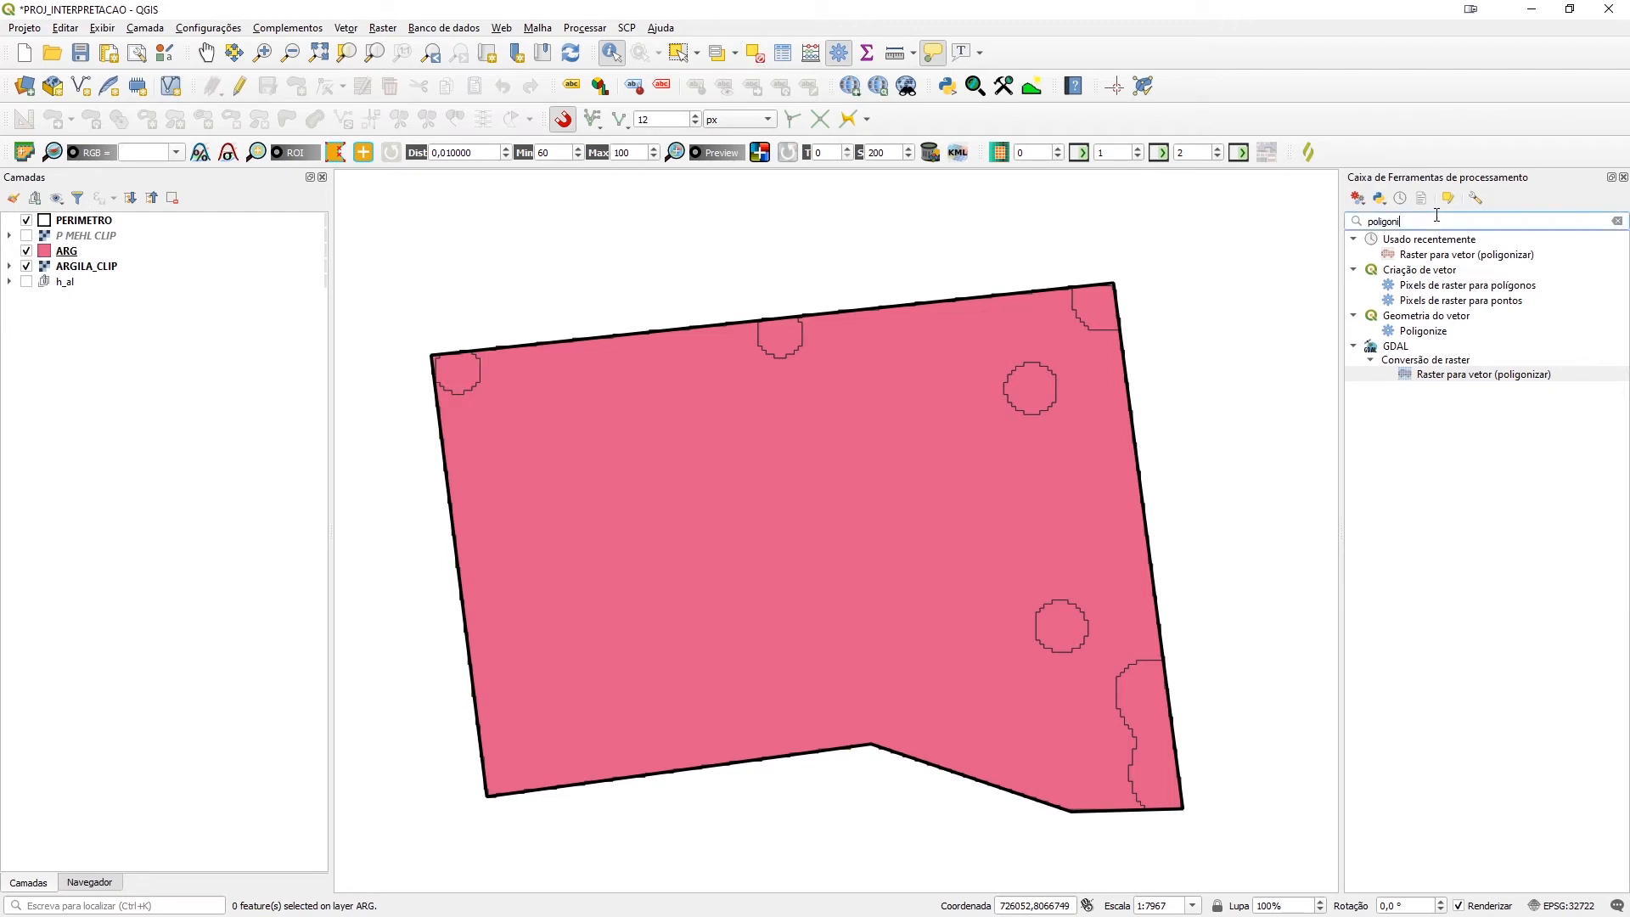
# Clear the processing tool search and open r.recode with P MEHL CLIP as the input layer
pyautogui.press('BackSpace')
pyautogui.press('BackSpace')
pyautogui.press('BackSpace')
pyautogui.press('BackSpace')
pyautogui.press('BackSpace')
pyautogui.press('BackSpace')
pyautogui.press('BackSpace')
pyautogui.press('BackSpace')
pyautogui.doubleClick(1421, 269)
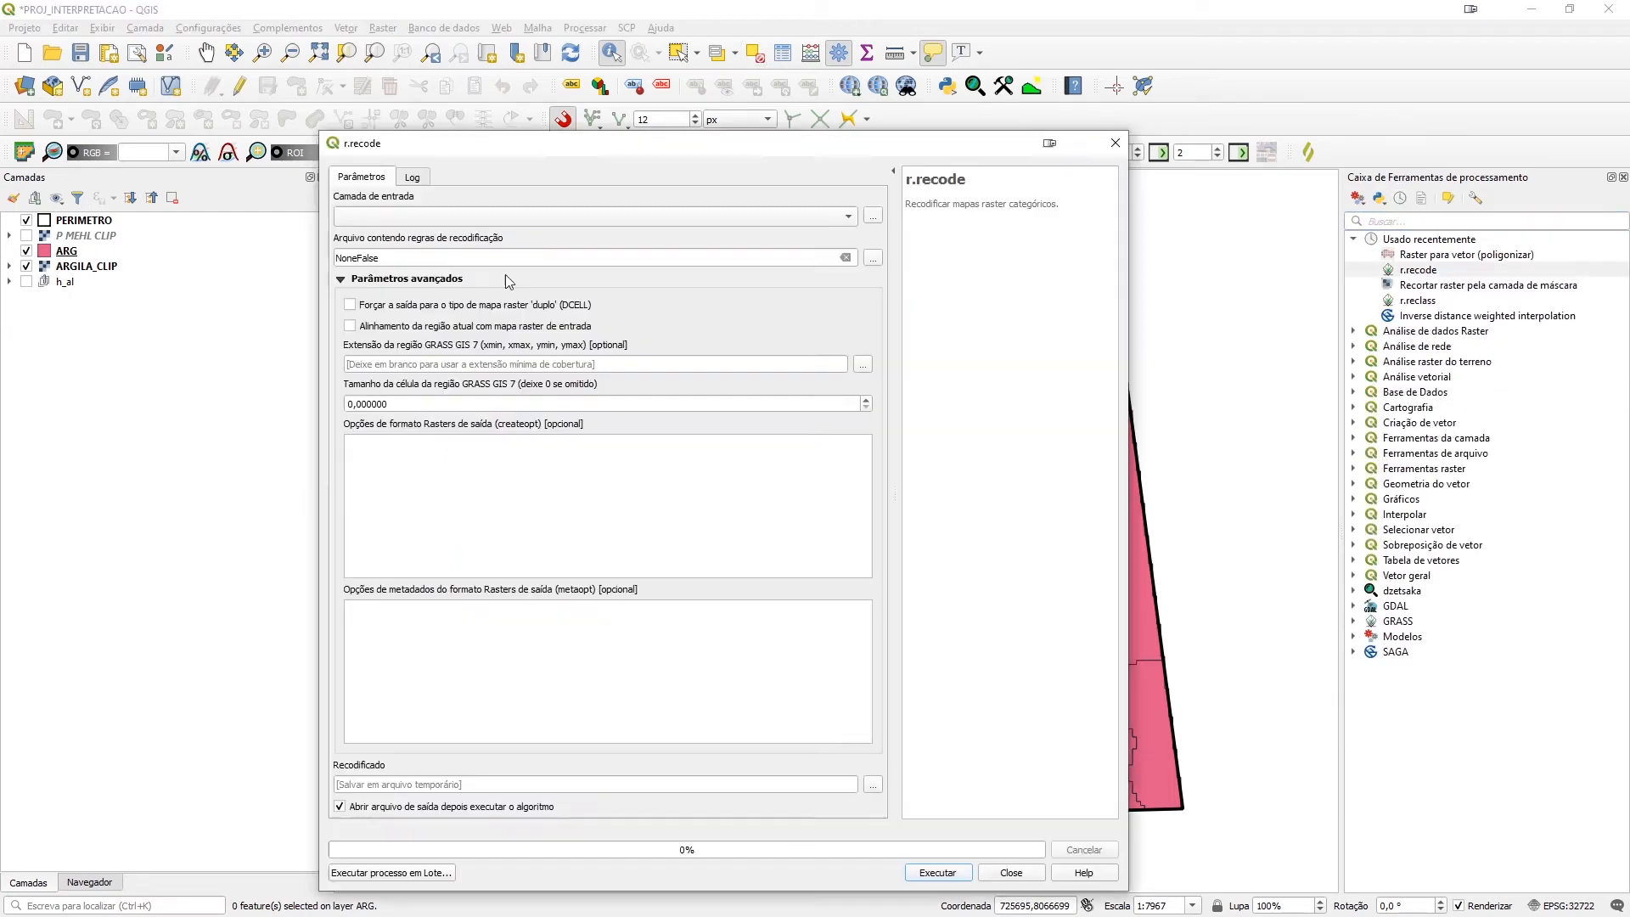
pyautogui.click(443, 217)
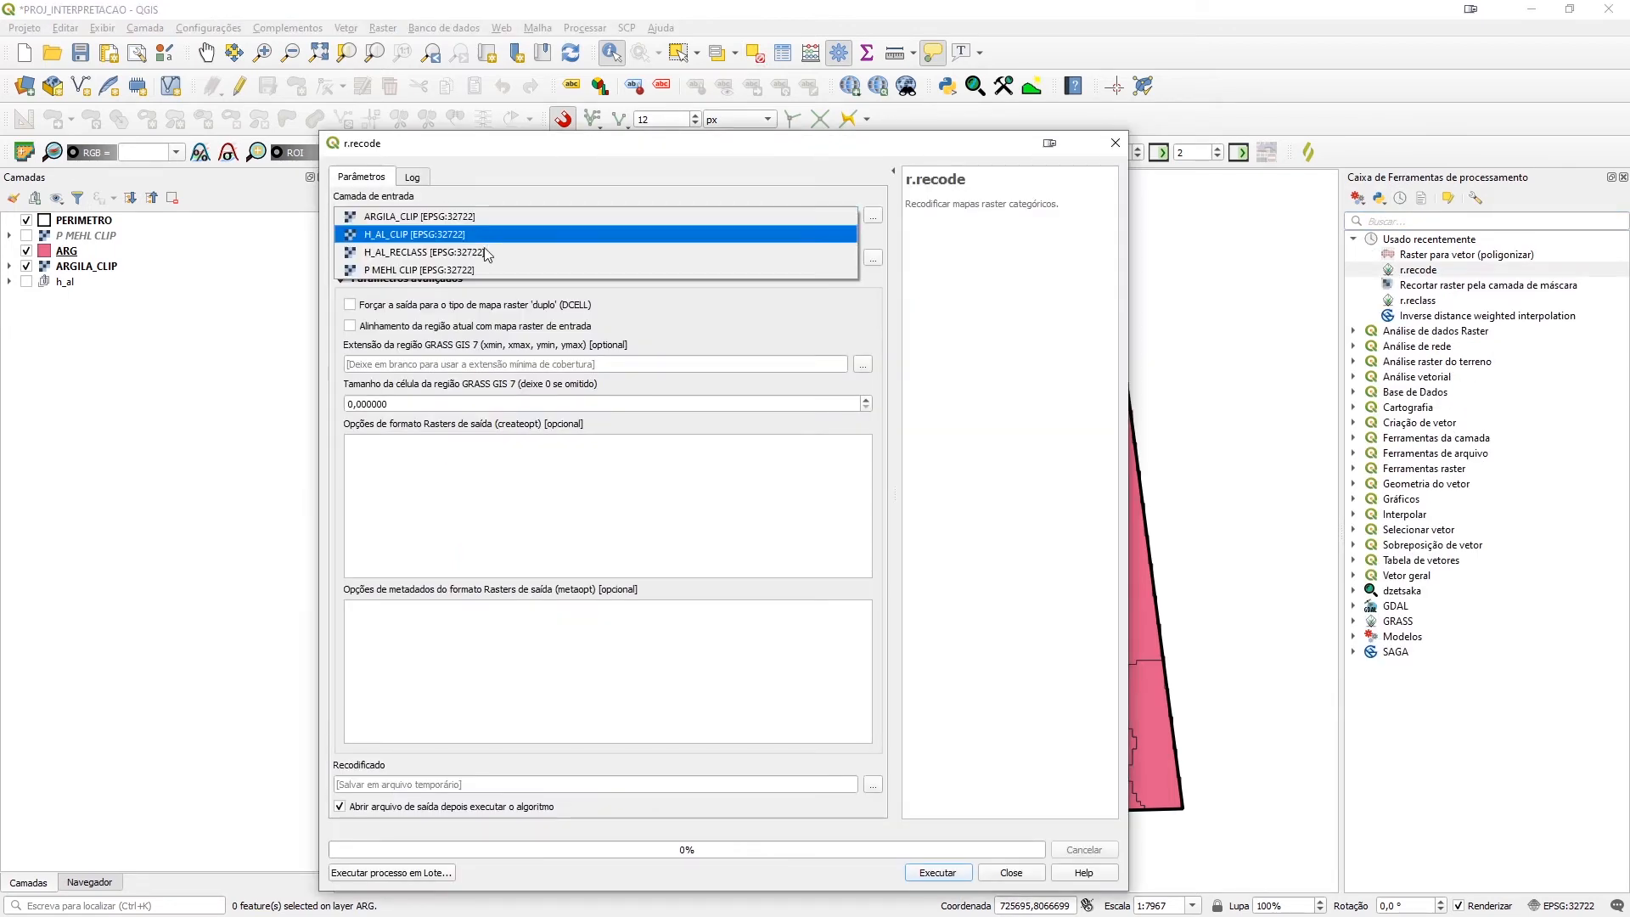
pyautogui.click(455, 270)
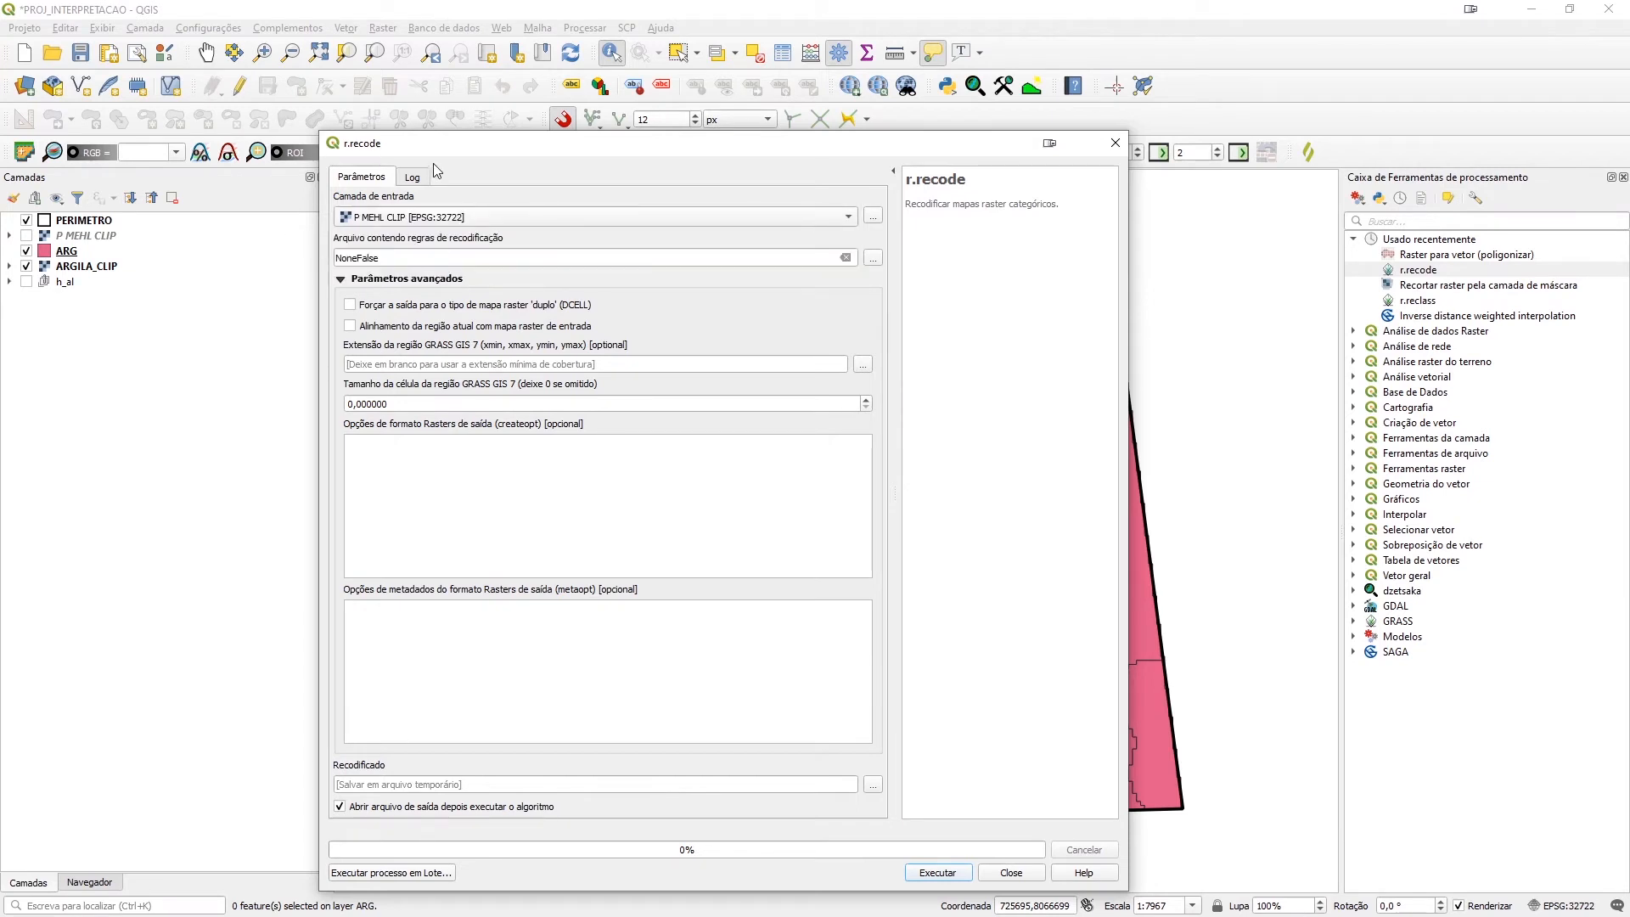
# Show P MEHL CLIP with its legend expanded and examine its value range and distribution on the map
pyautogui.moveTo(480, 151); pyautogui.dragTo(720, 226)
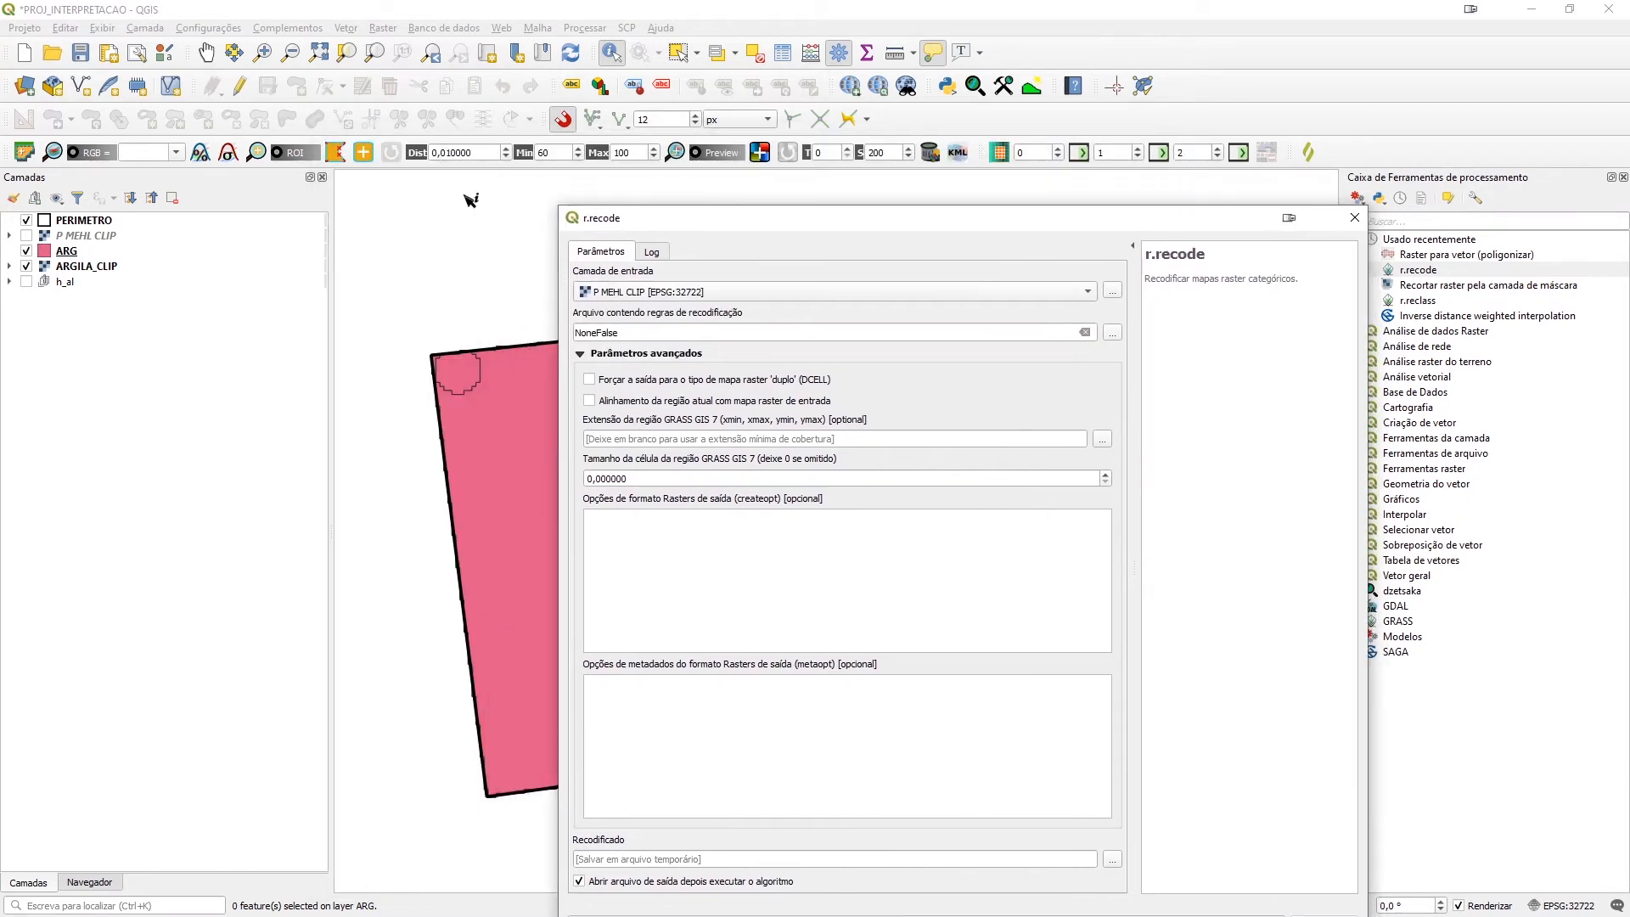
pyautogui.click(10, 236)
pyautogui.click(26, 236)
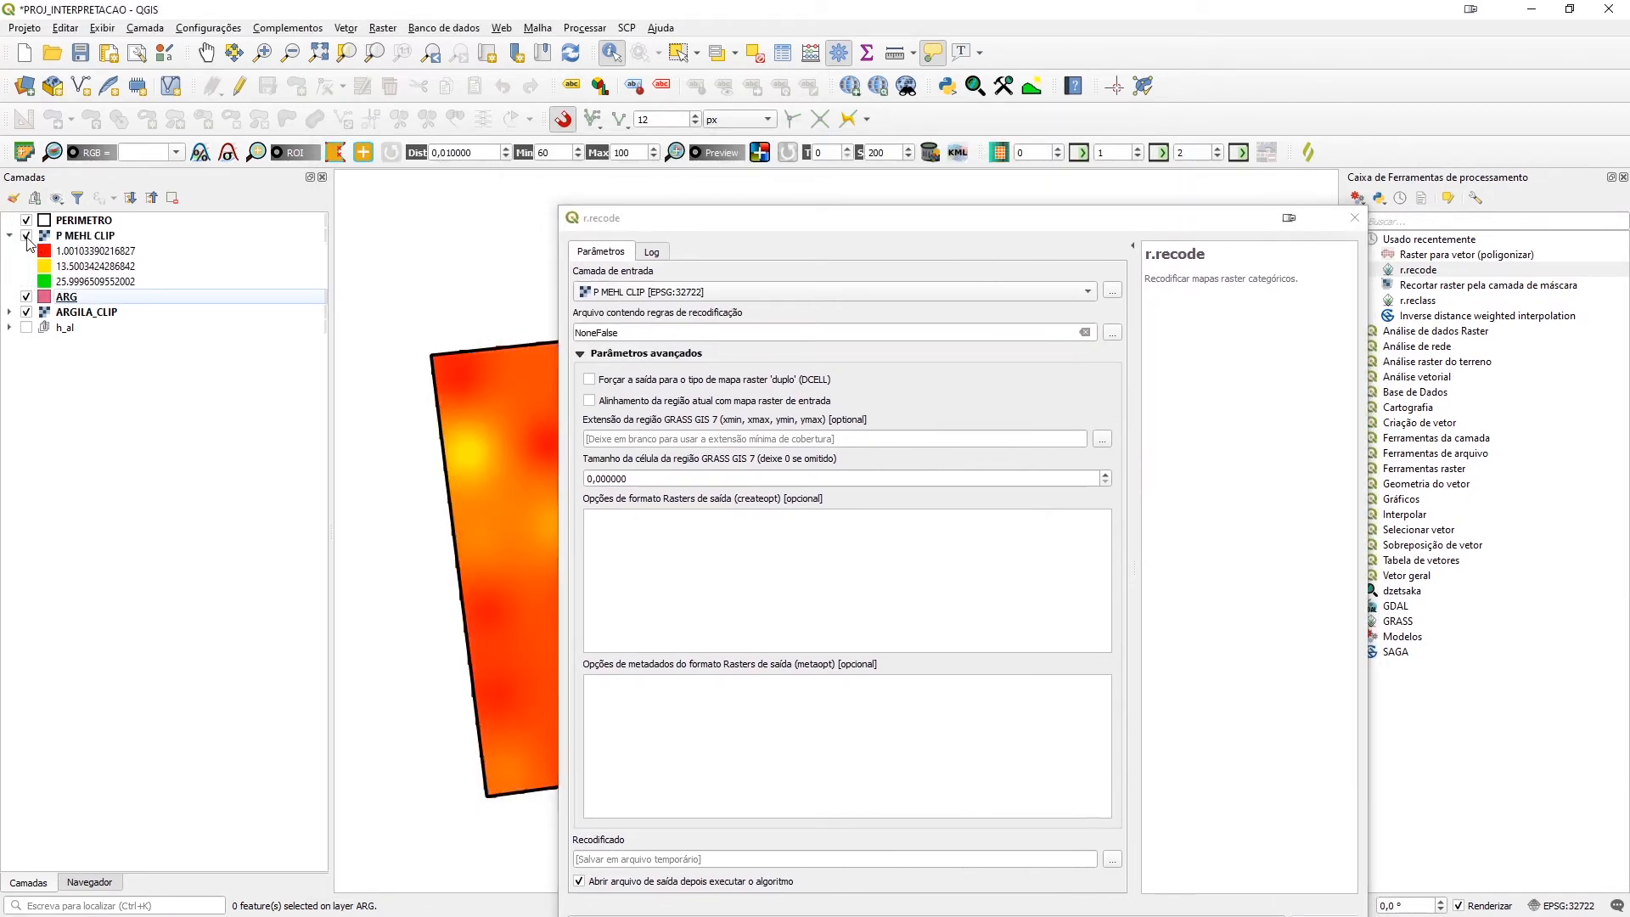
pyautogui.moveTo(676, 226); pyautogui.dragTo(1118, 233)
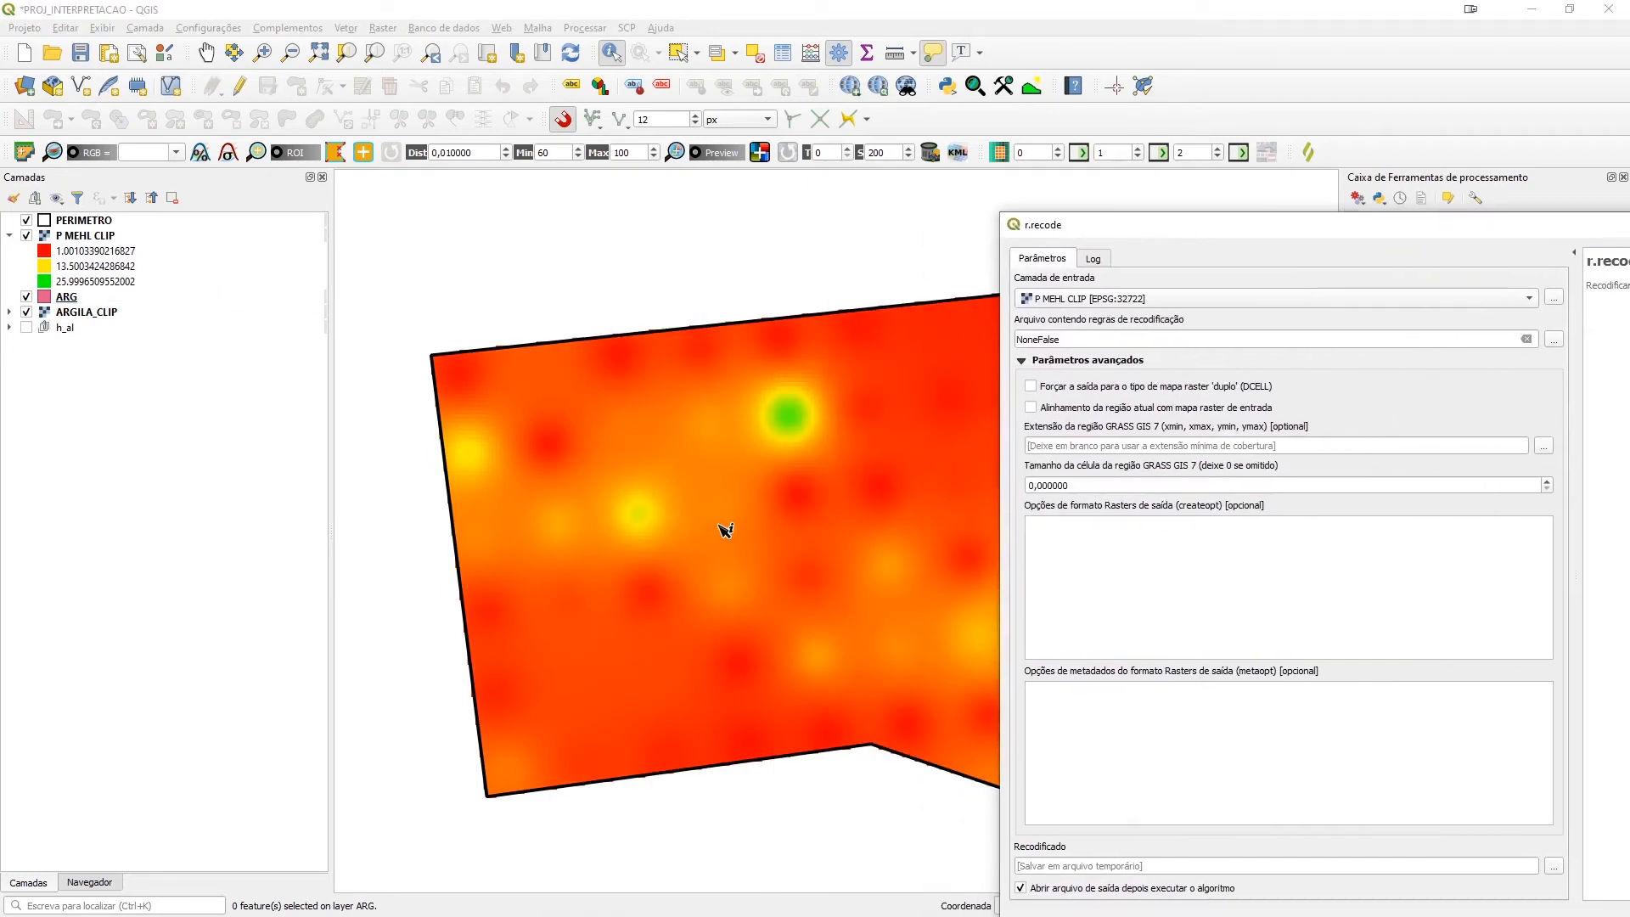
pyautogui.click(726, 624)
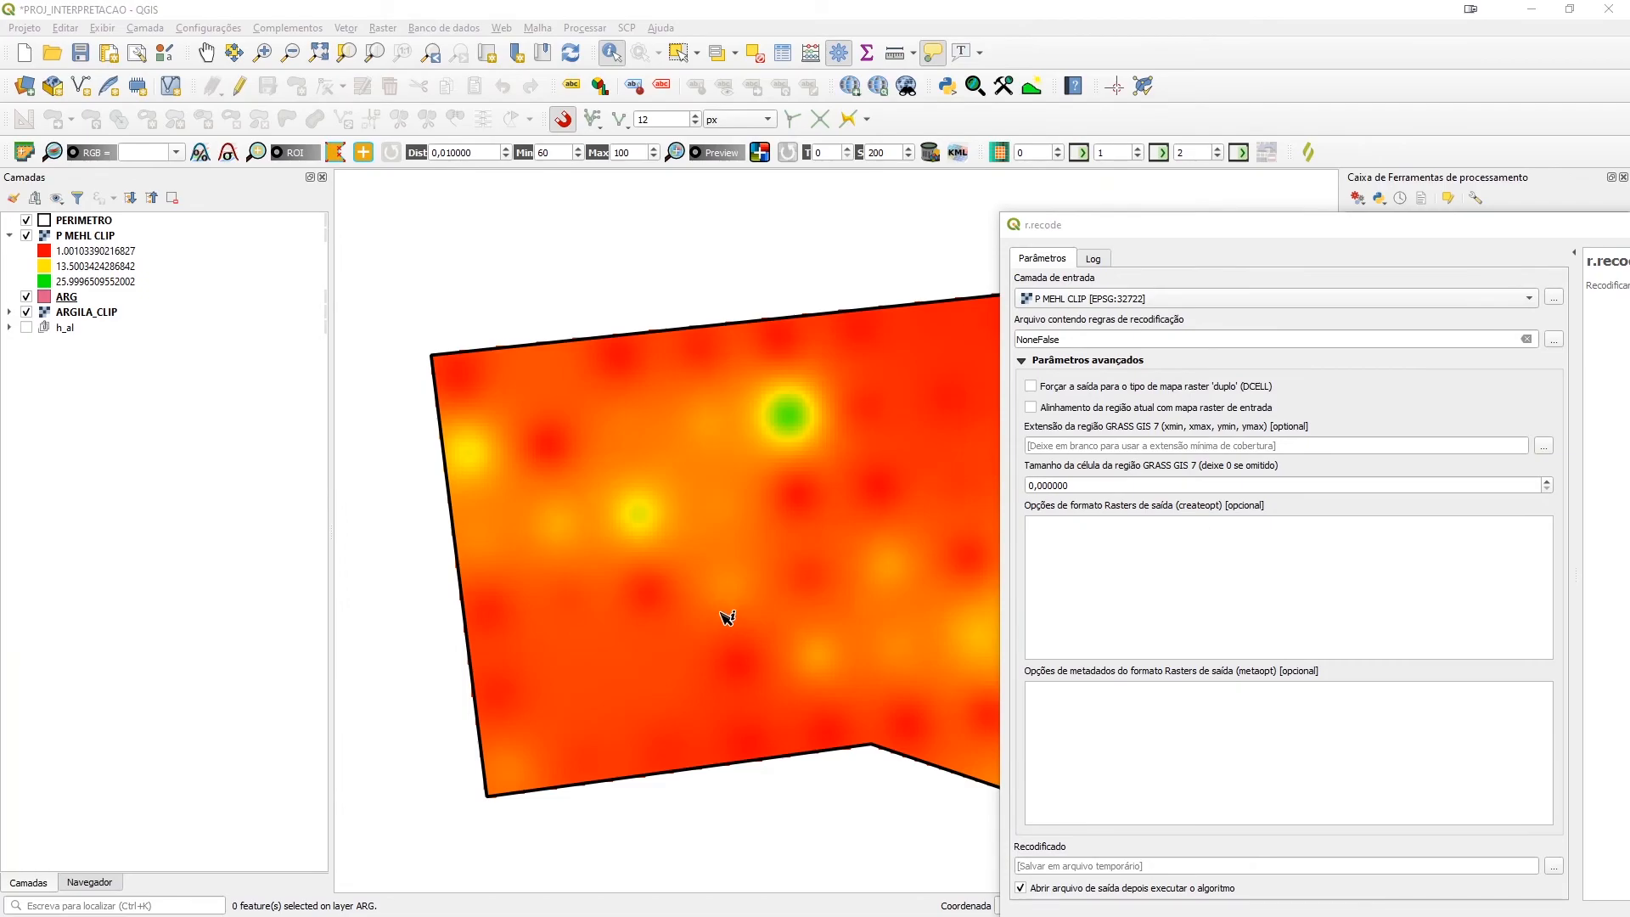
pyautogui.hotkey('alt', 'Tab')
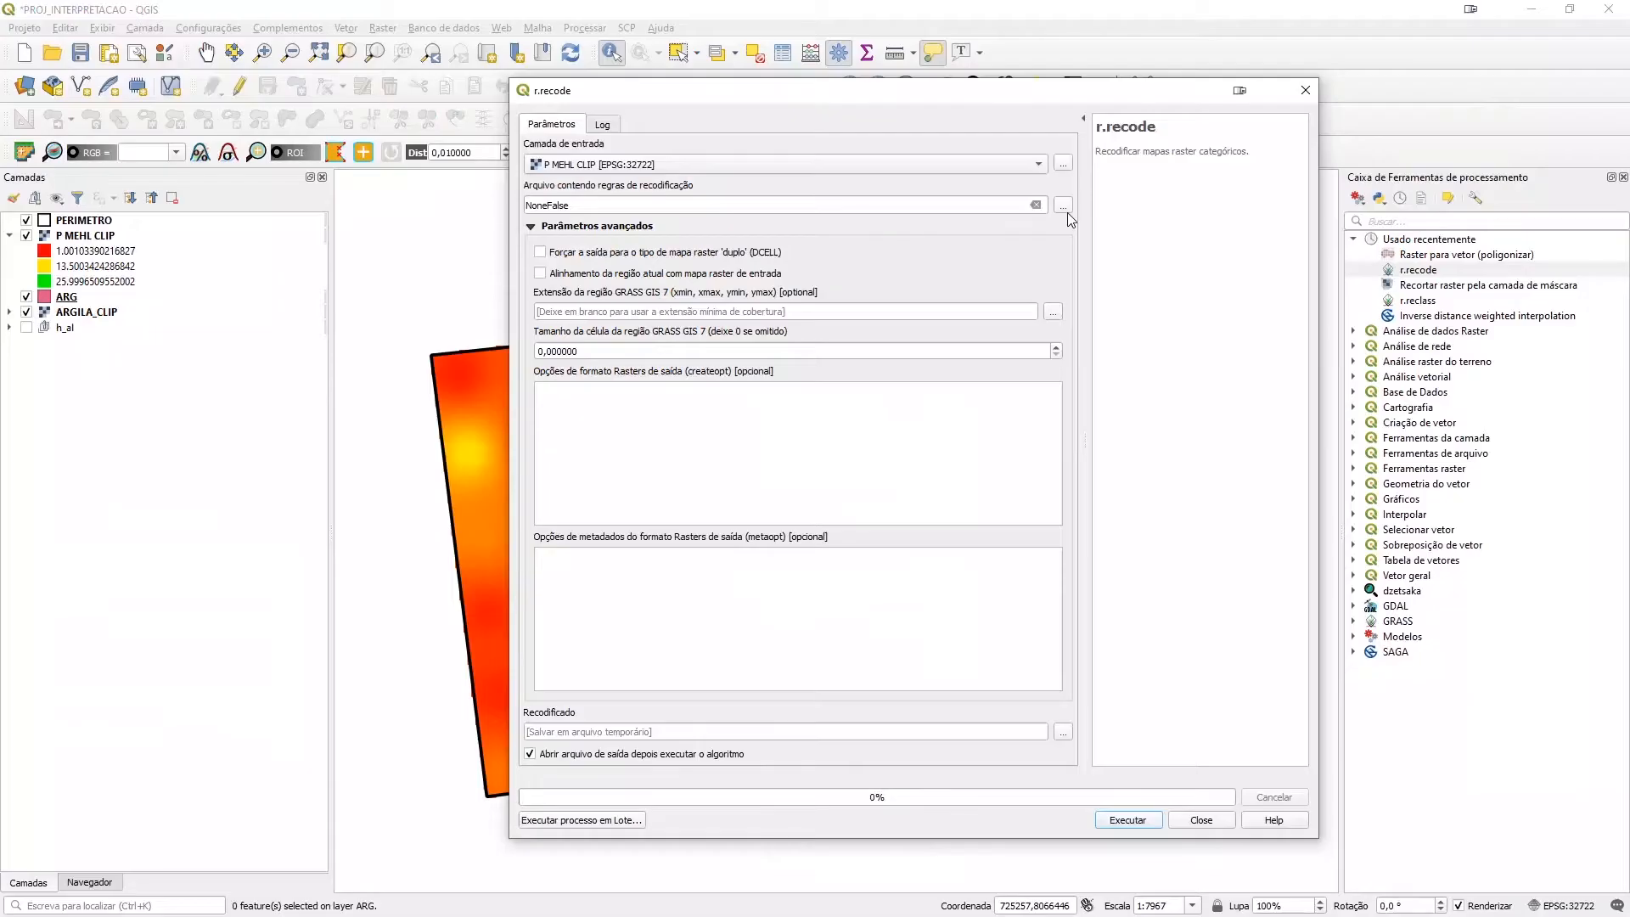
# Recode P MEHL CLIP with the rules file recode_P.txt from the AP_2020 folder, and place P MEHL CLIP hidden below the output raster
pyautogui.click(1068, 206)
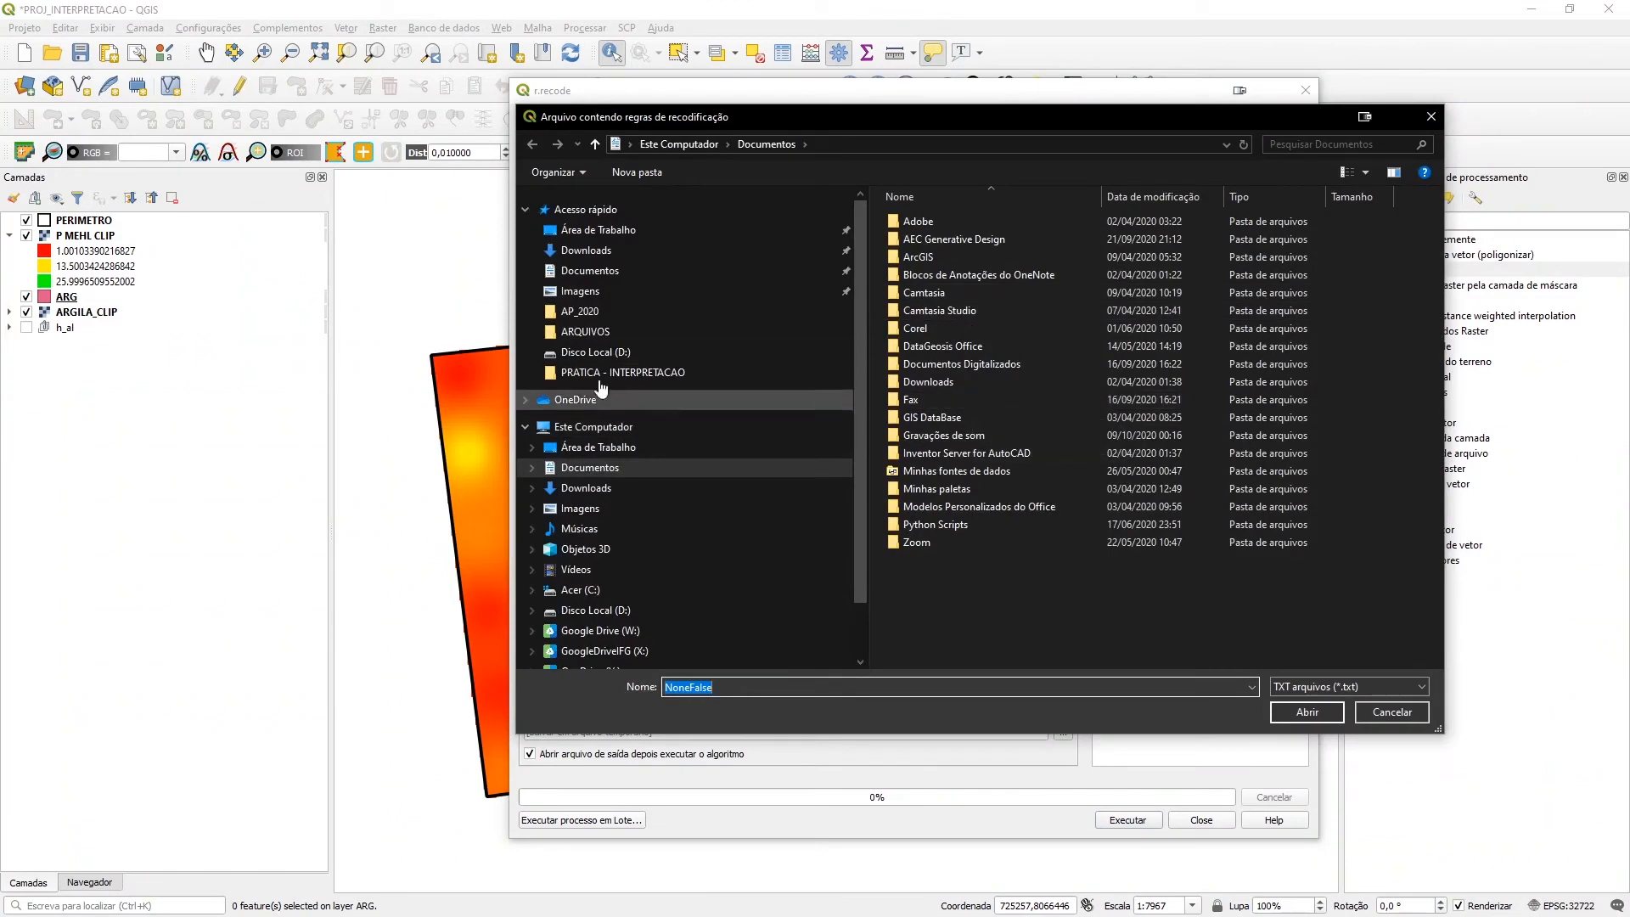
pyautogui.click(564, 312)
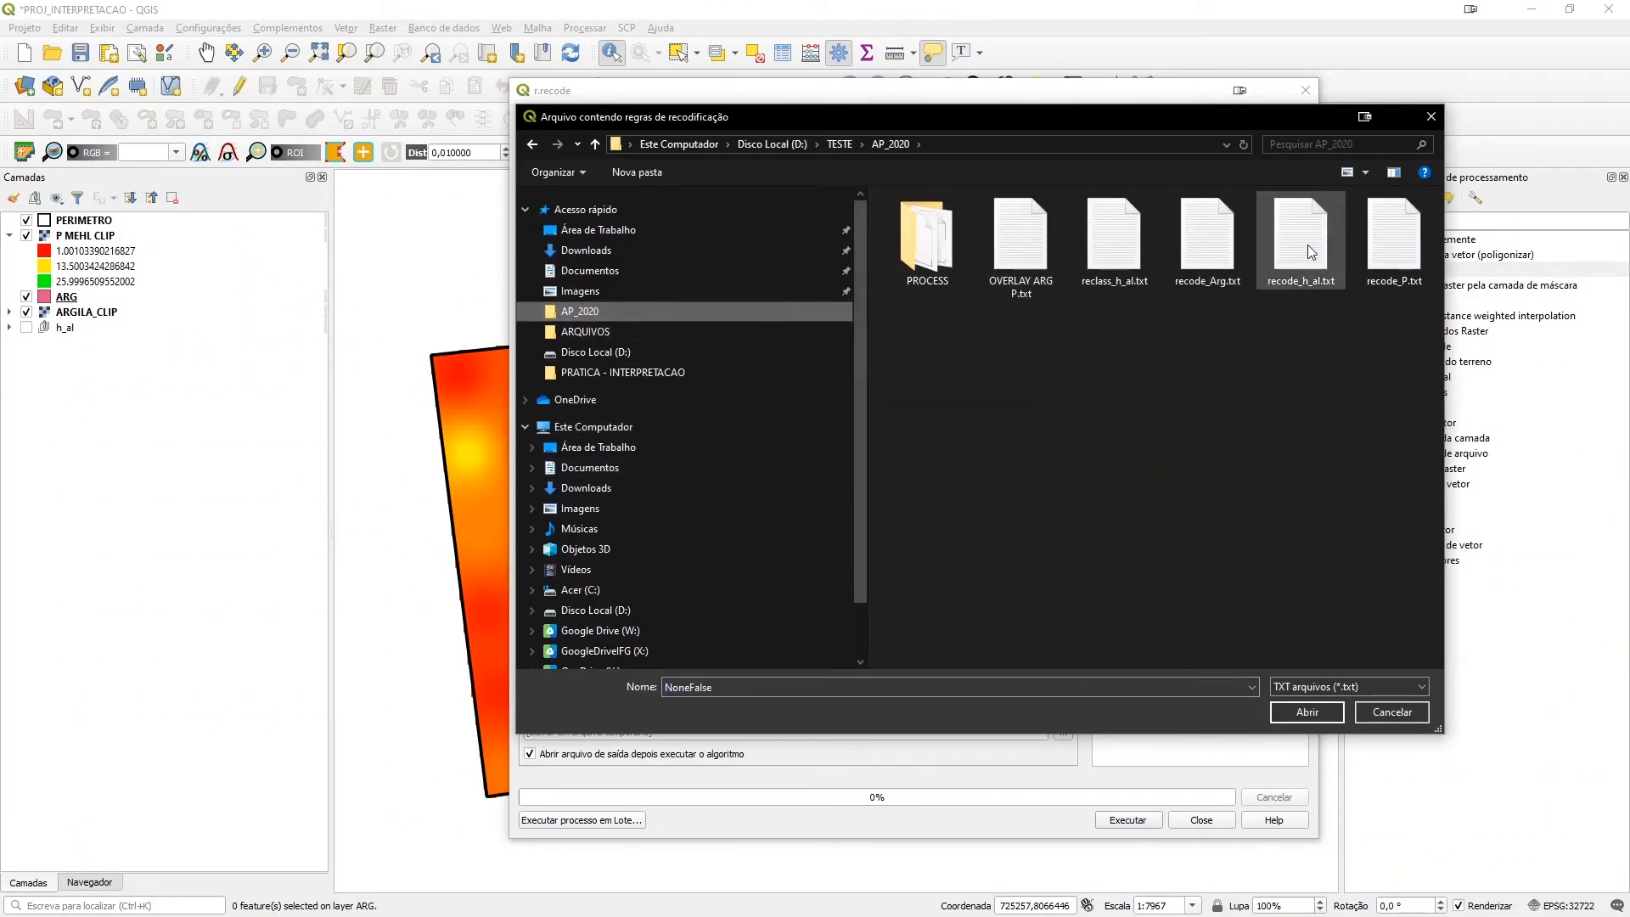
pyautogui.click(1396, 285)
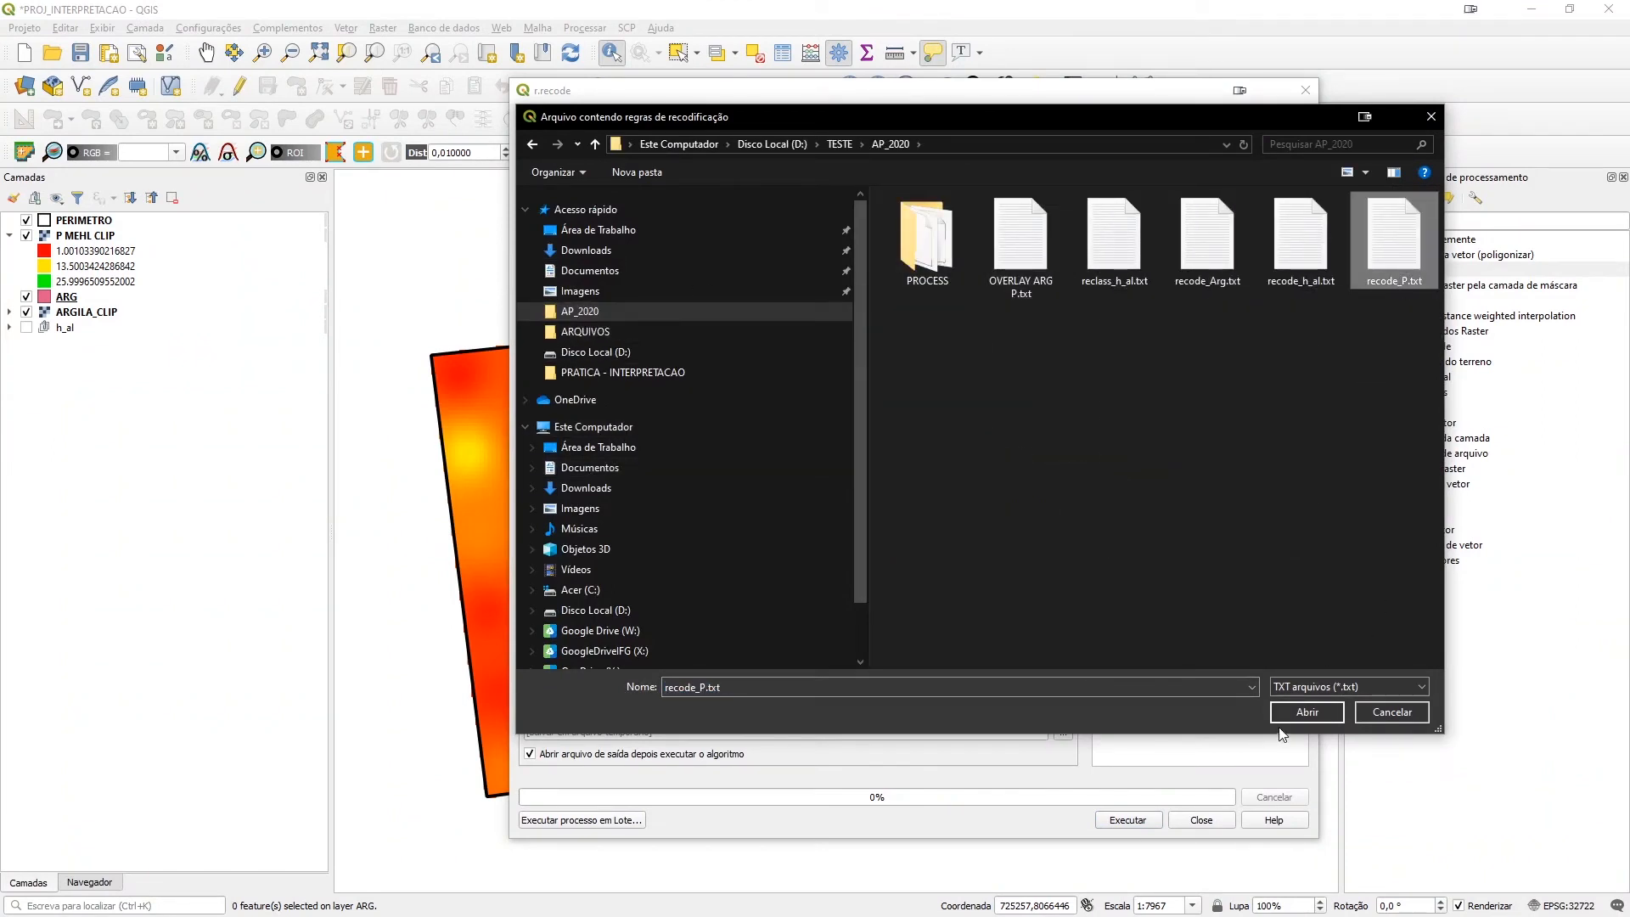
pyautogui.click(1307, 714)
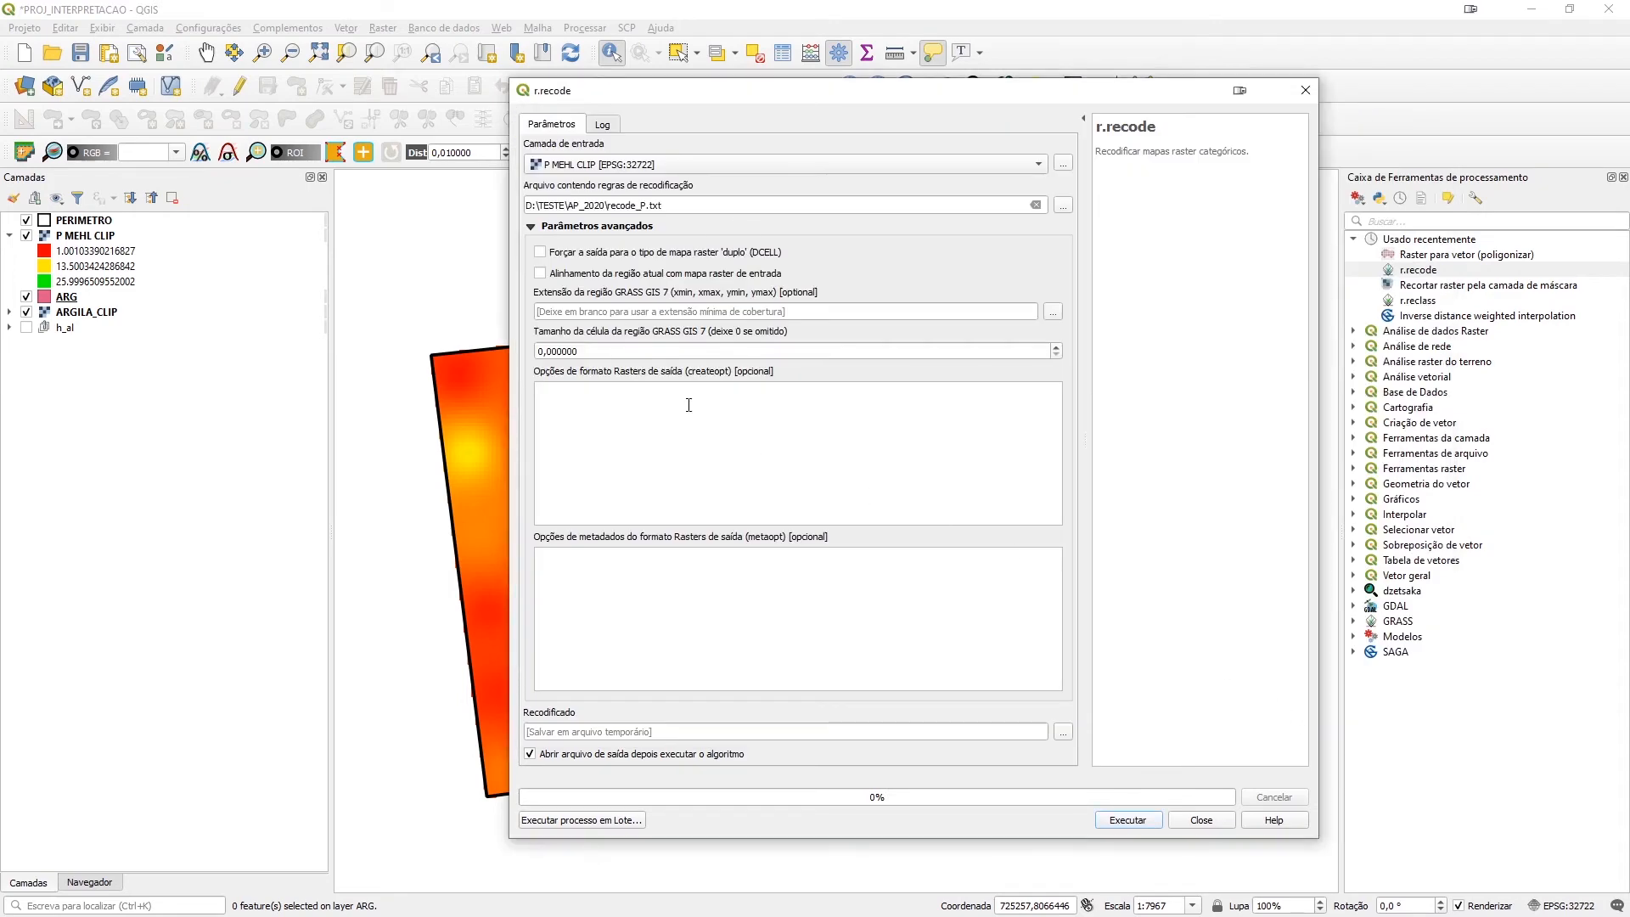
pyautogui.click(1134, 820)
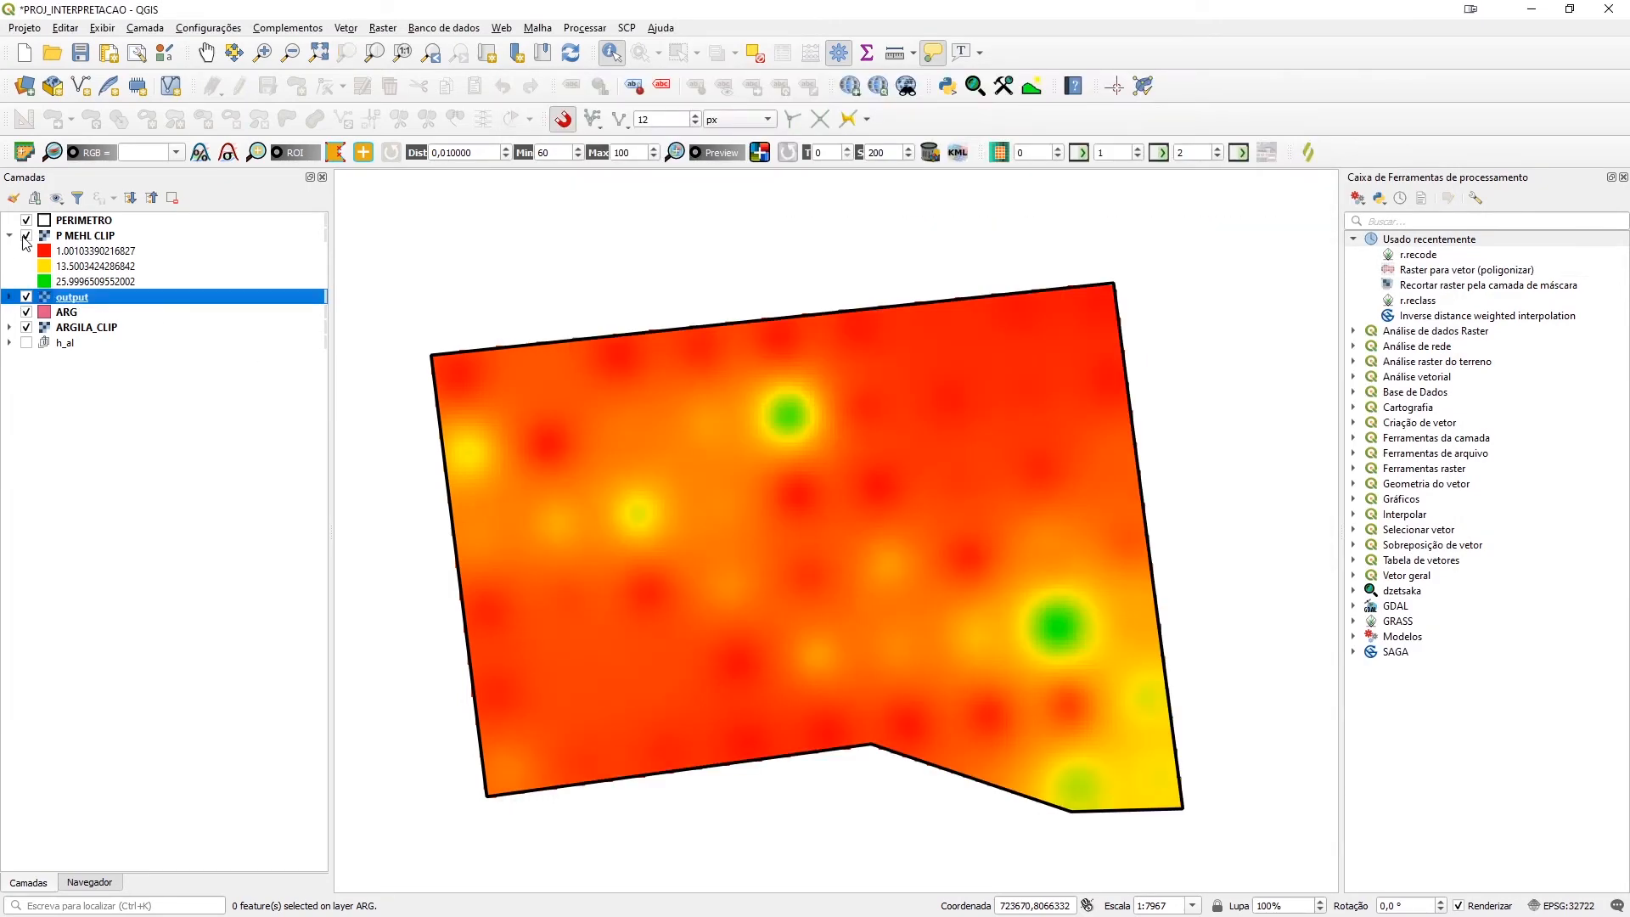
pyautogui.click(26, 236)
pyautogui.moveTo(68, 236); pyautogui.dragTo(83, 304)
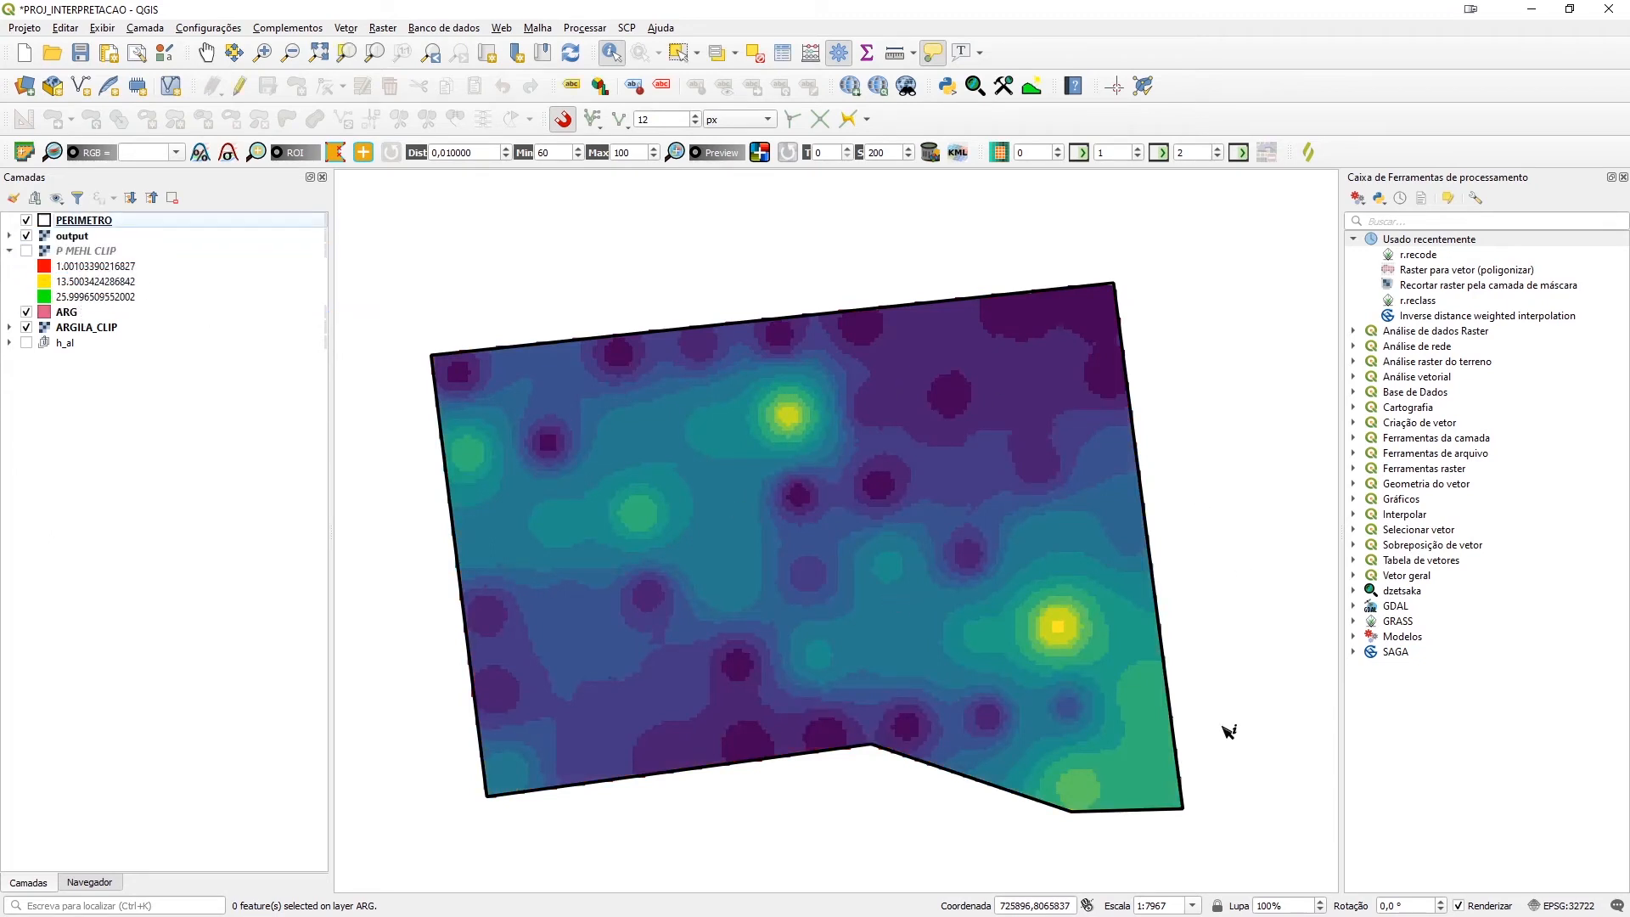
# Inspect the recoded output raster's class values at several high and low phosphorus spots on the map
pyautogui.scroll(2, 856, 431)
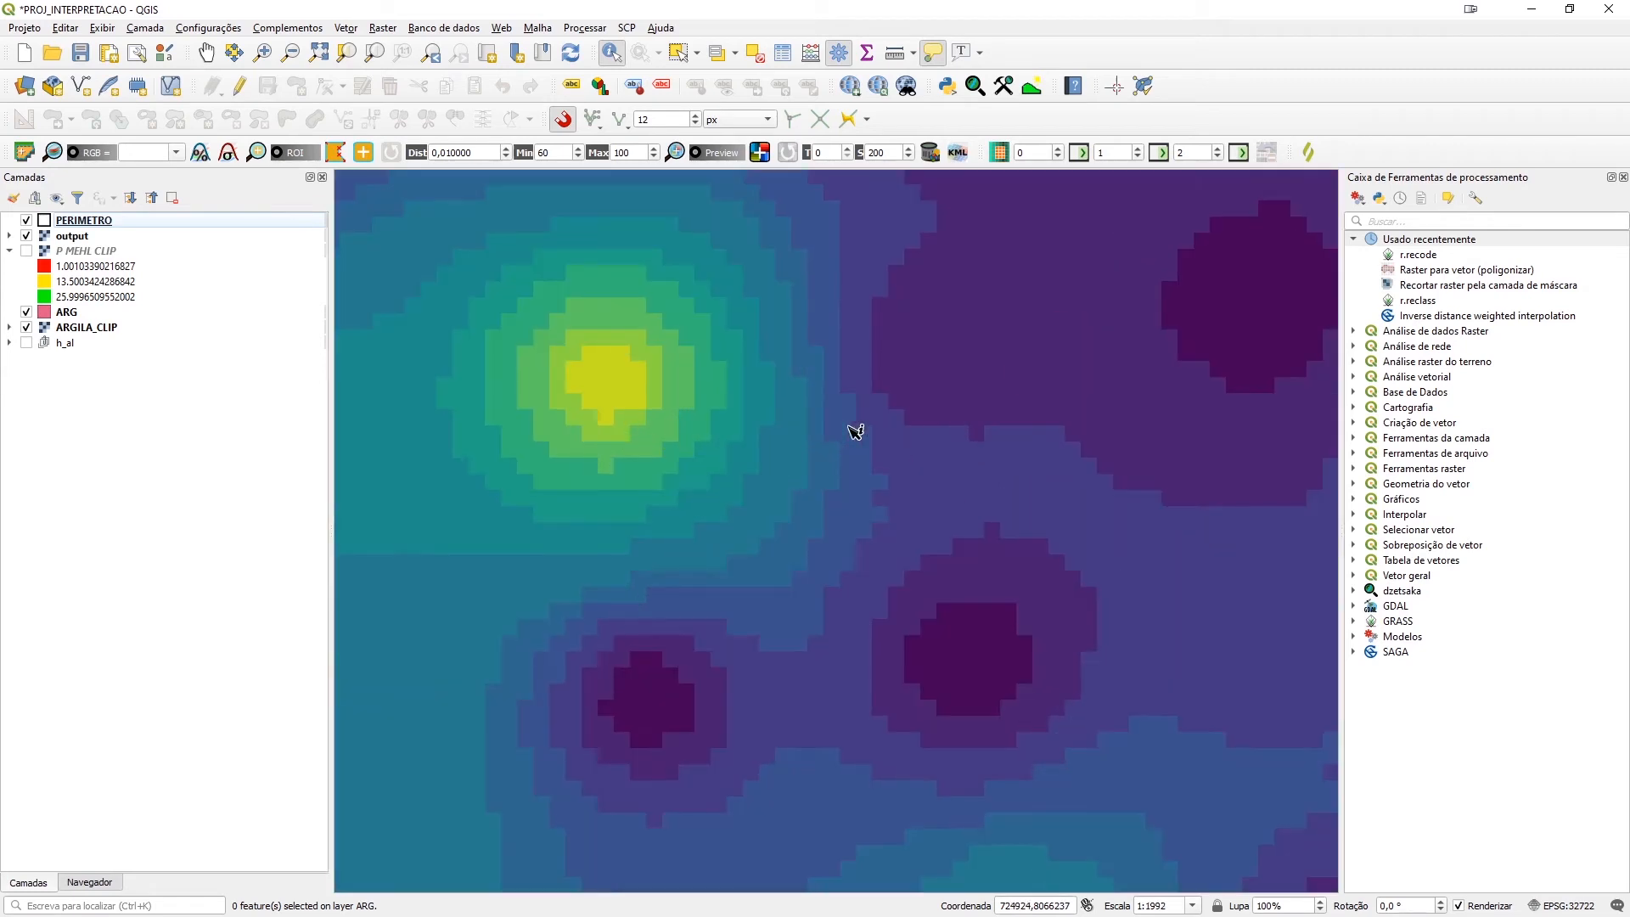
pyautogui.click(73, 237)
pyautogui.click(608, 382)
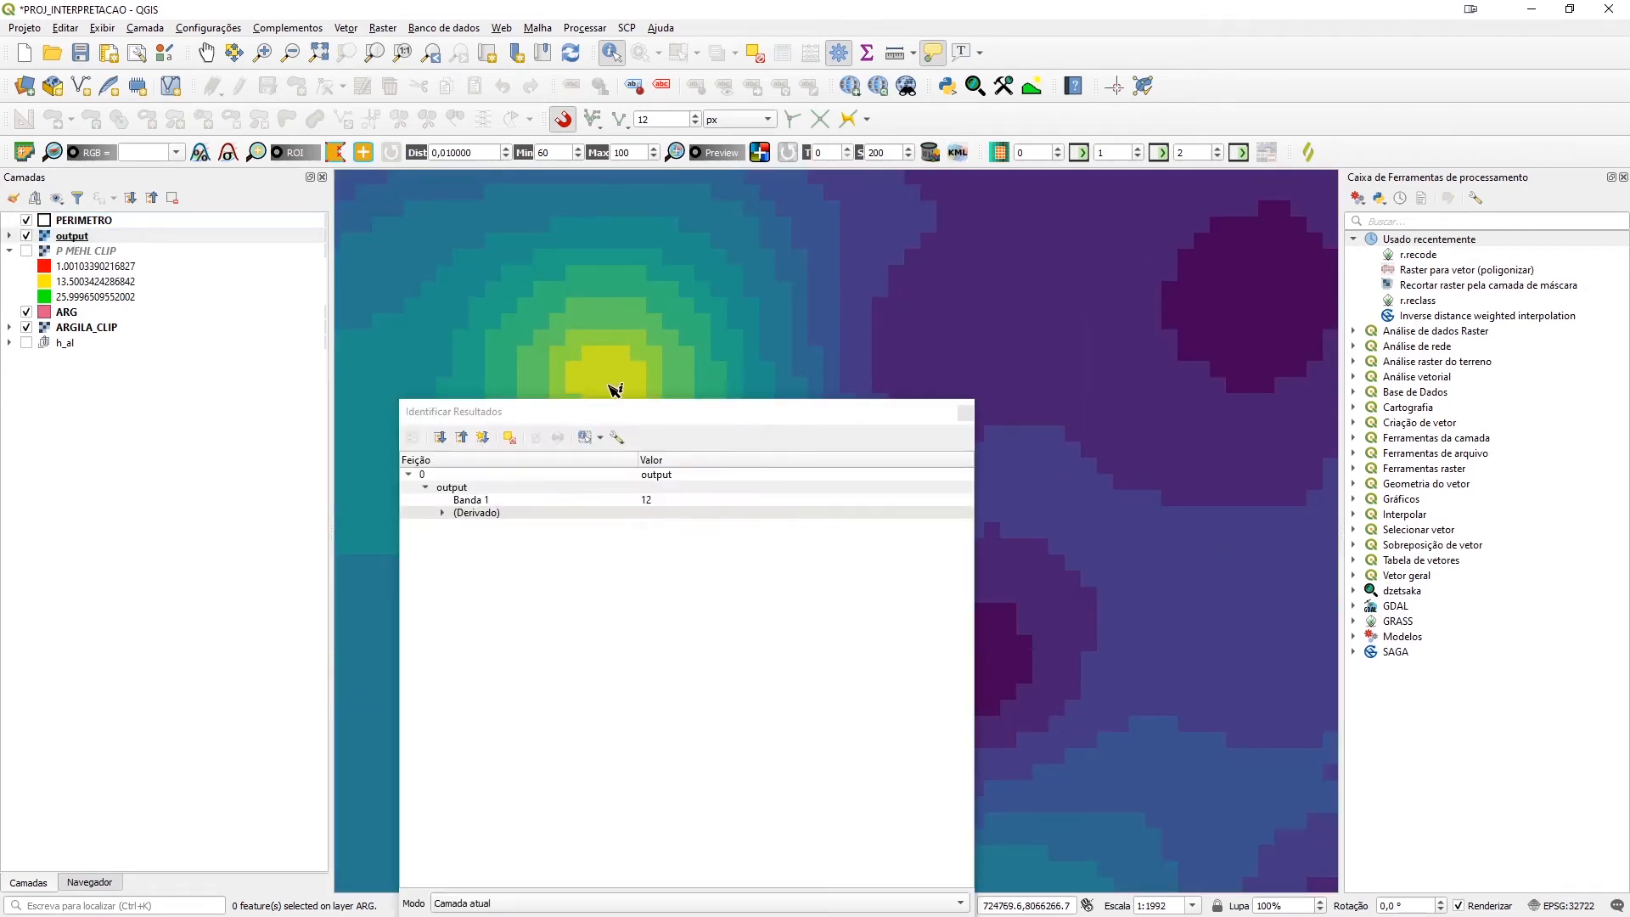
pyautogui.click(729, 353)
pyautogui.click(1265, 304)
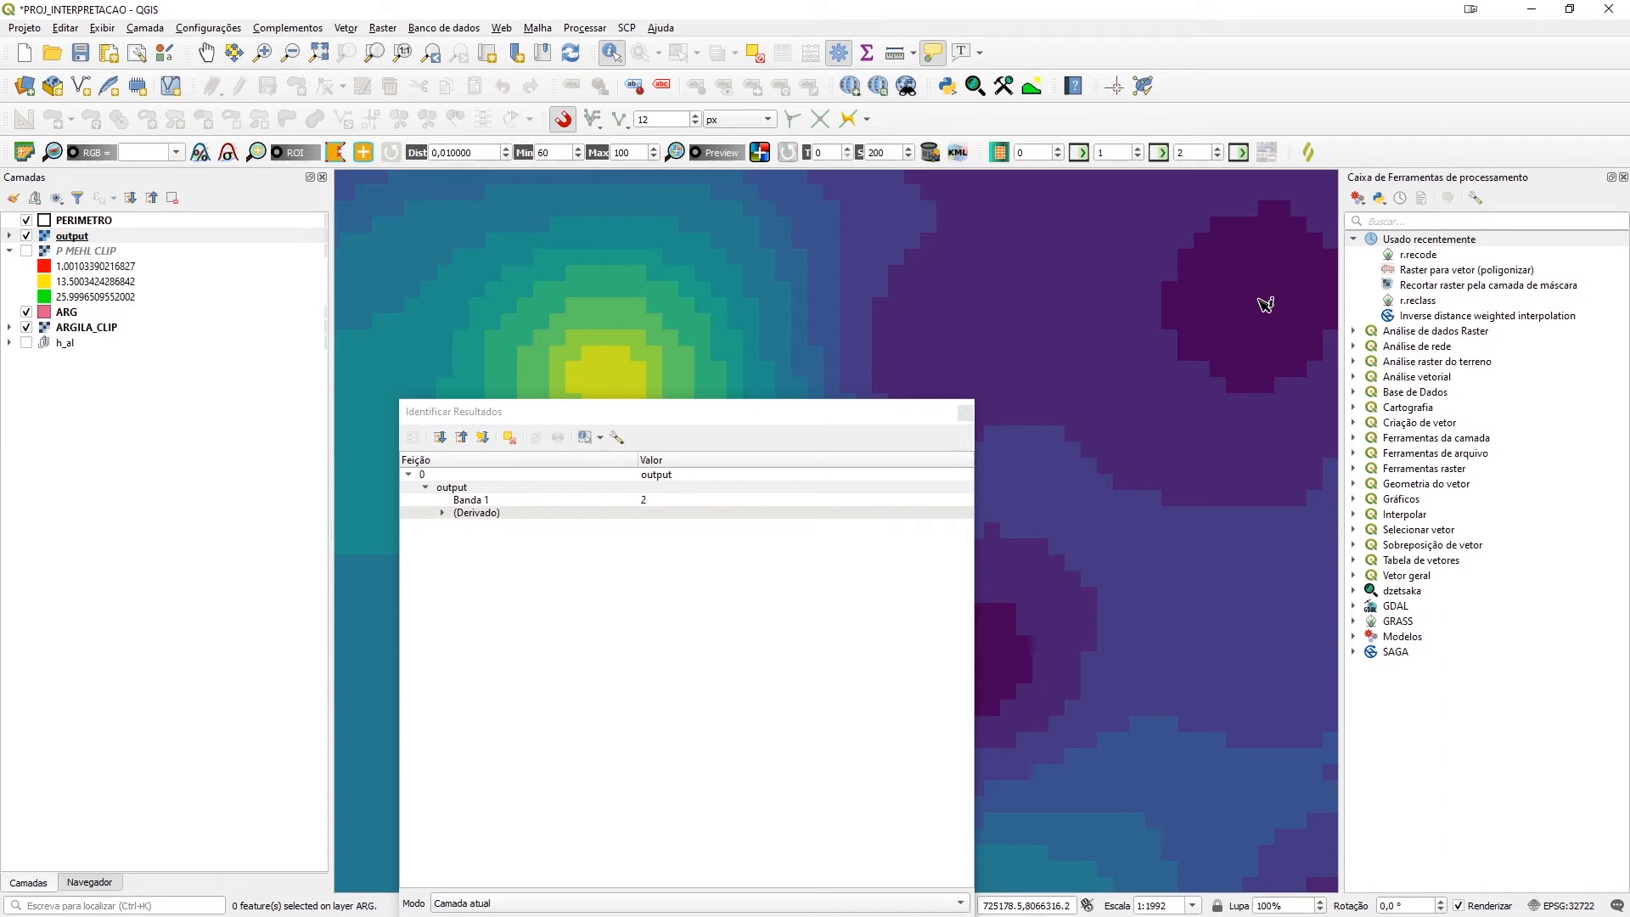
pyautogui.click(965, 412)
pyautogui.scroll(-3, 972, 491)
pyautogui.scroll(1, 972, 490)
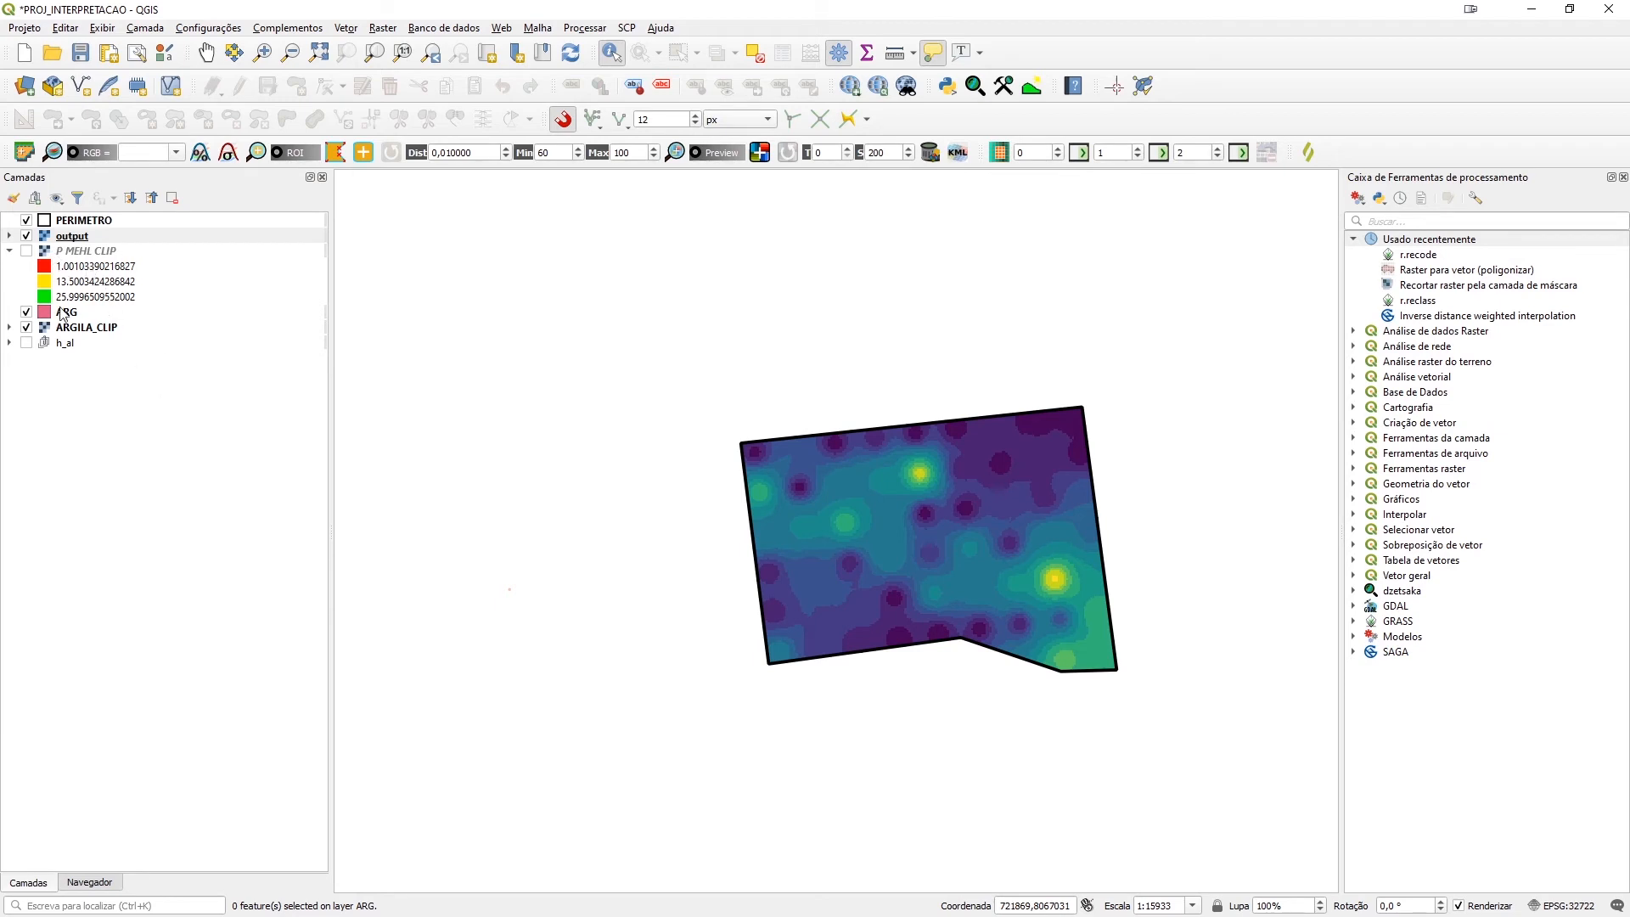
pyautogui.scroll(3, 1052, 577)
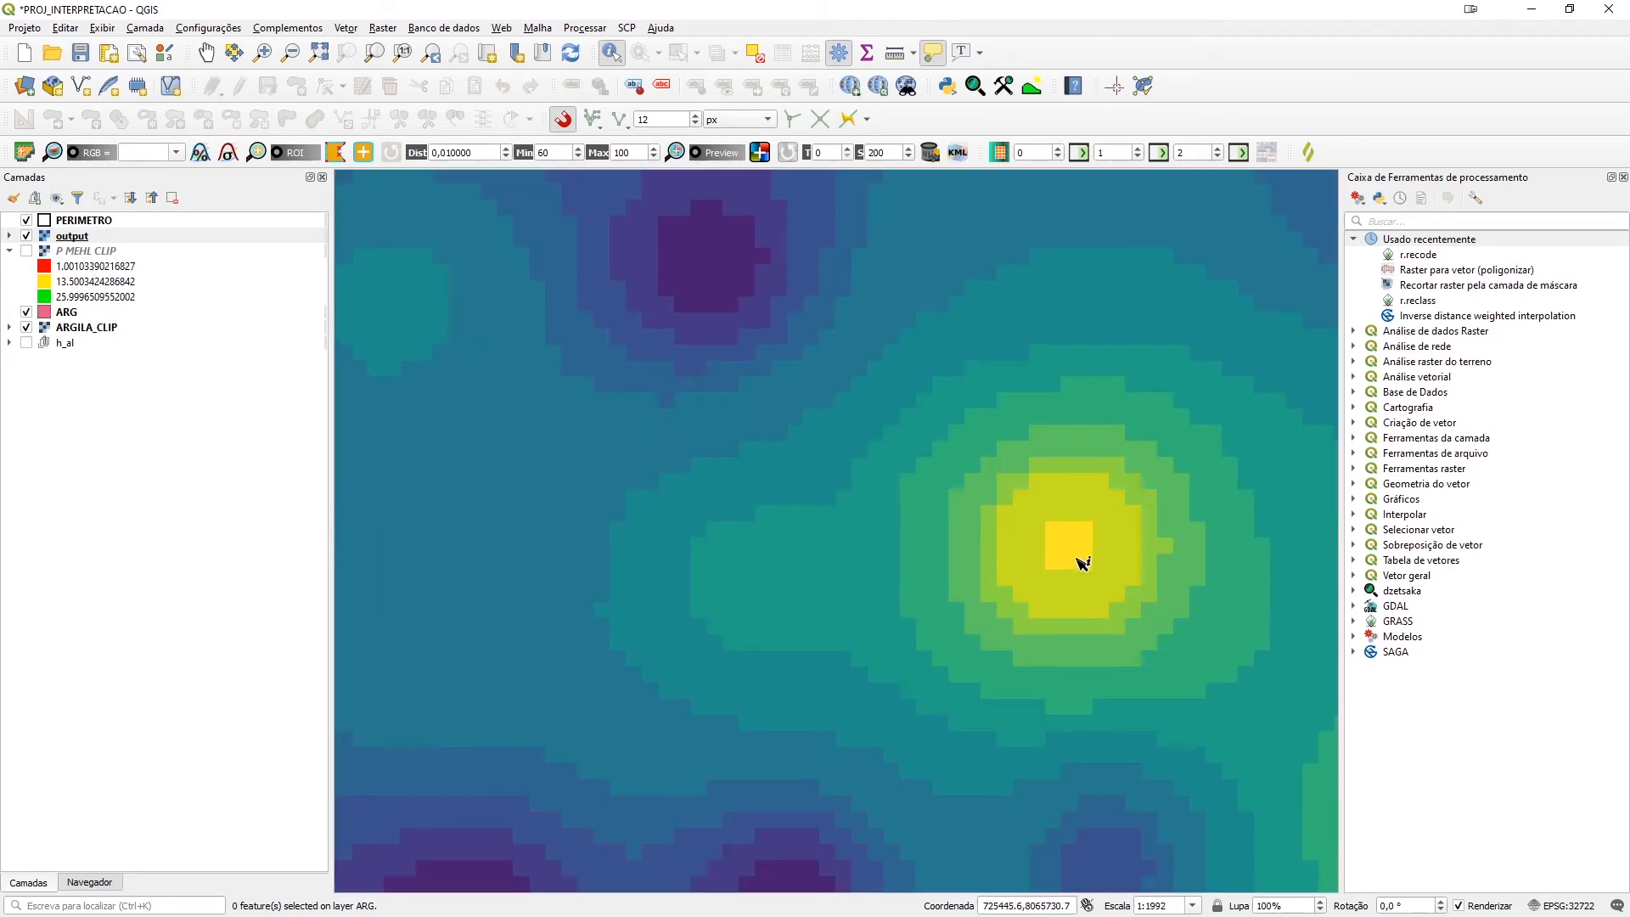
pyautogui.click(1083, 559)
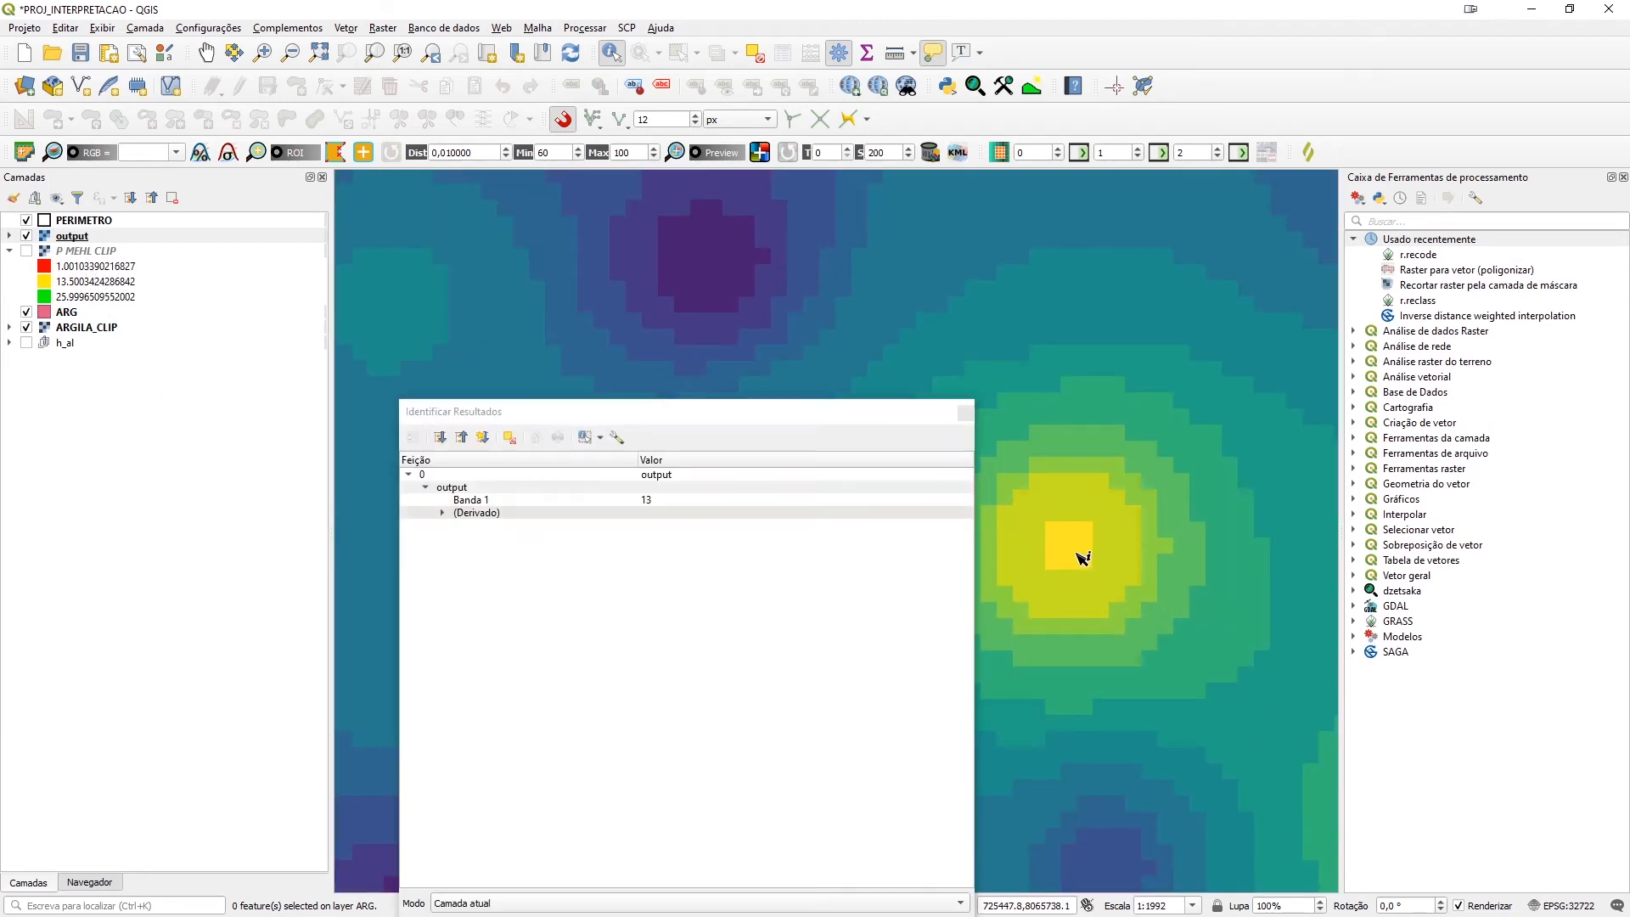
pyautogui.click(965, 412)
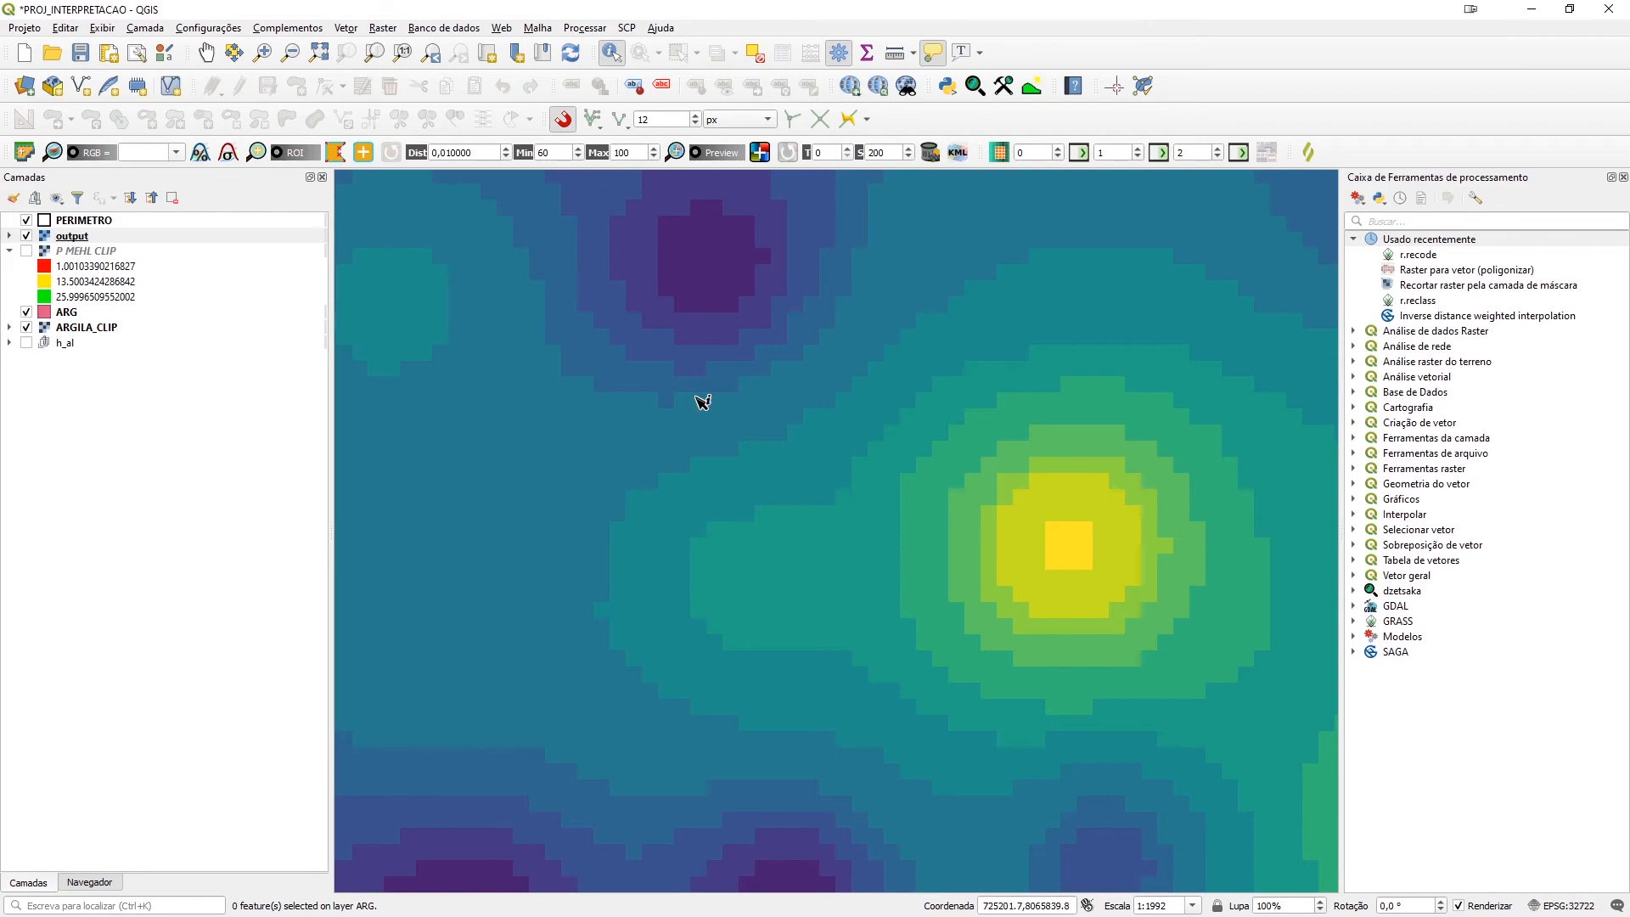
pyautogui.scroll(-3, 660, 394)
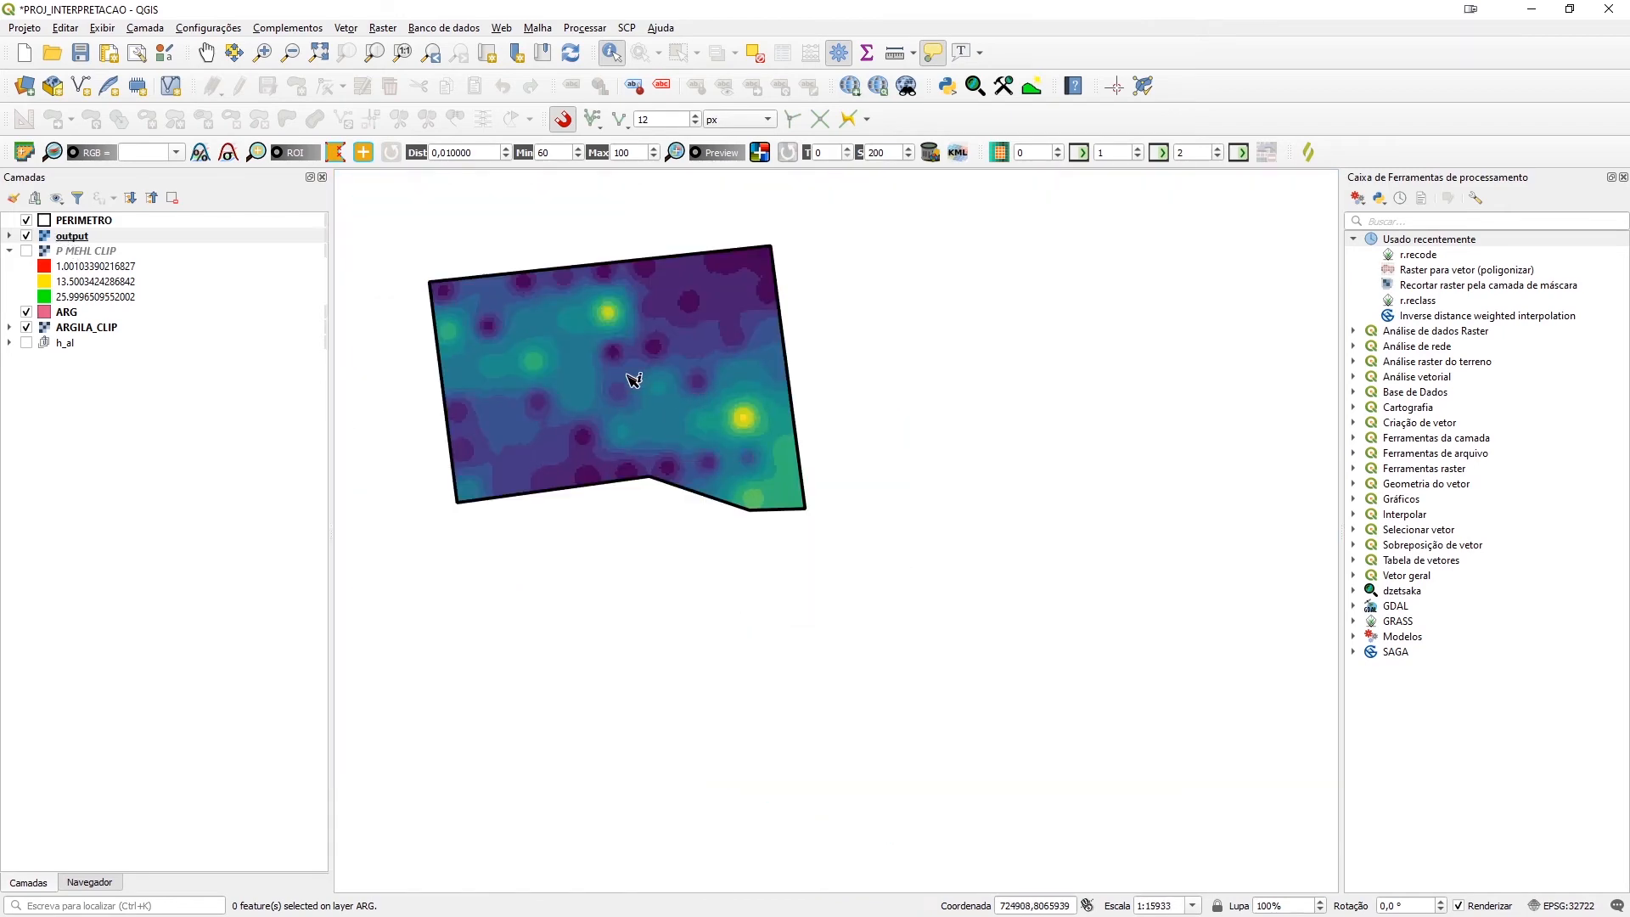
# Polygonize the output raster with the field name P, saving the result as P.shp in the PROCESS folder
pyautogui.doubleClick(1433, 270)
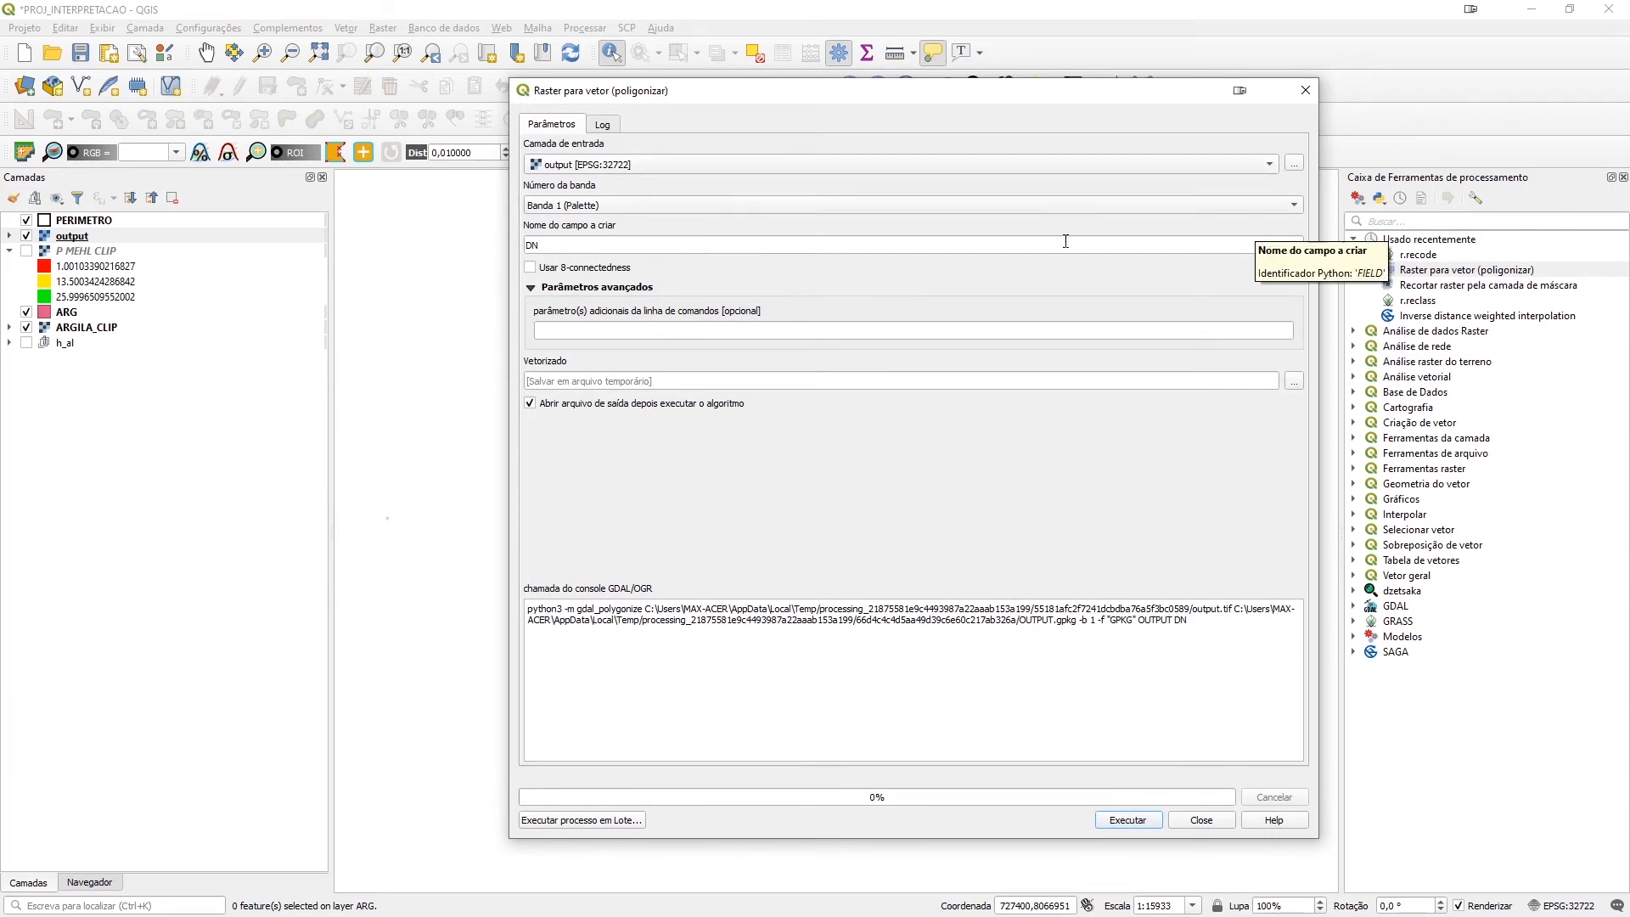
pyautogui.click(576, 244)
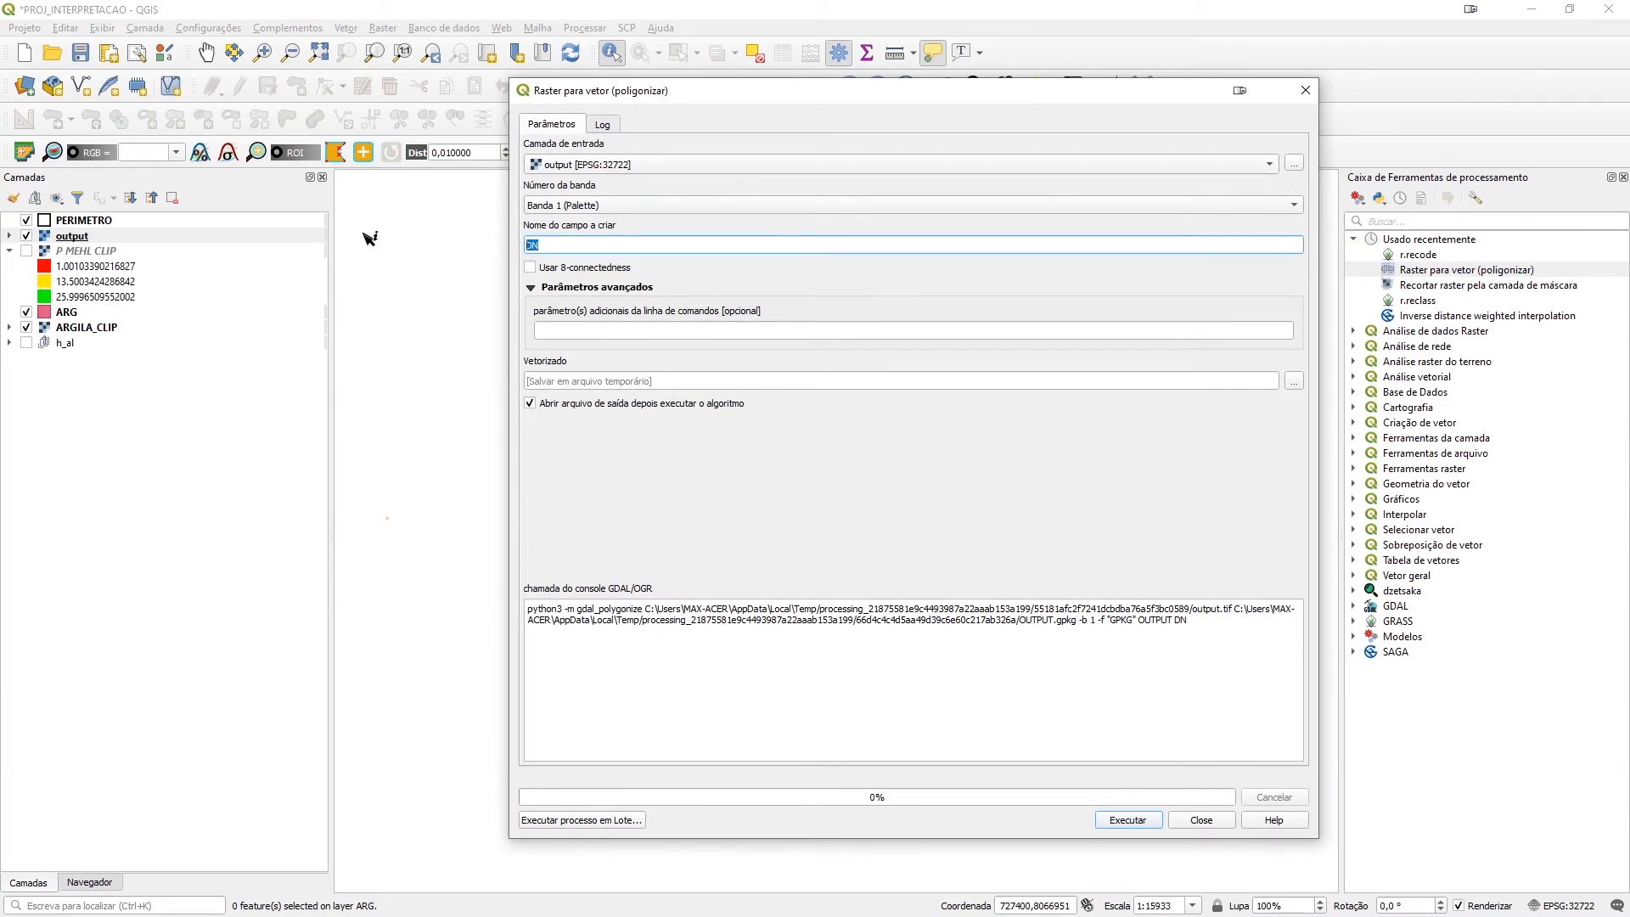
pyautogui.write('P')
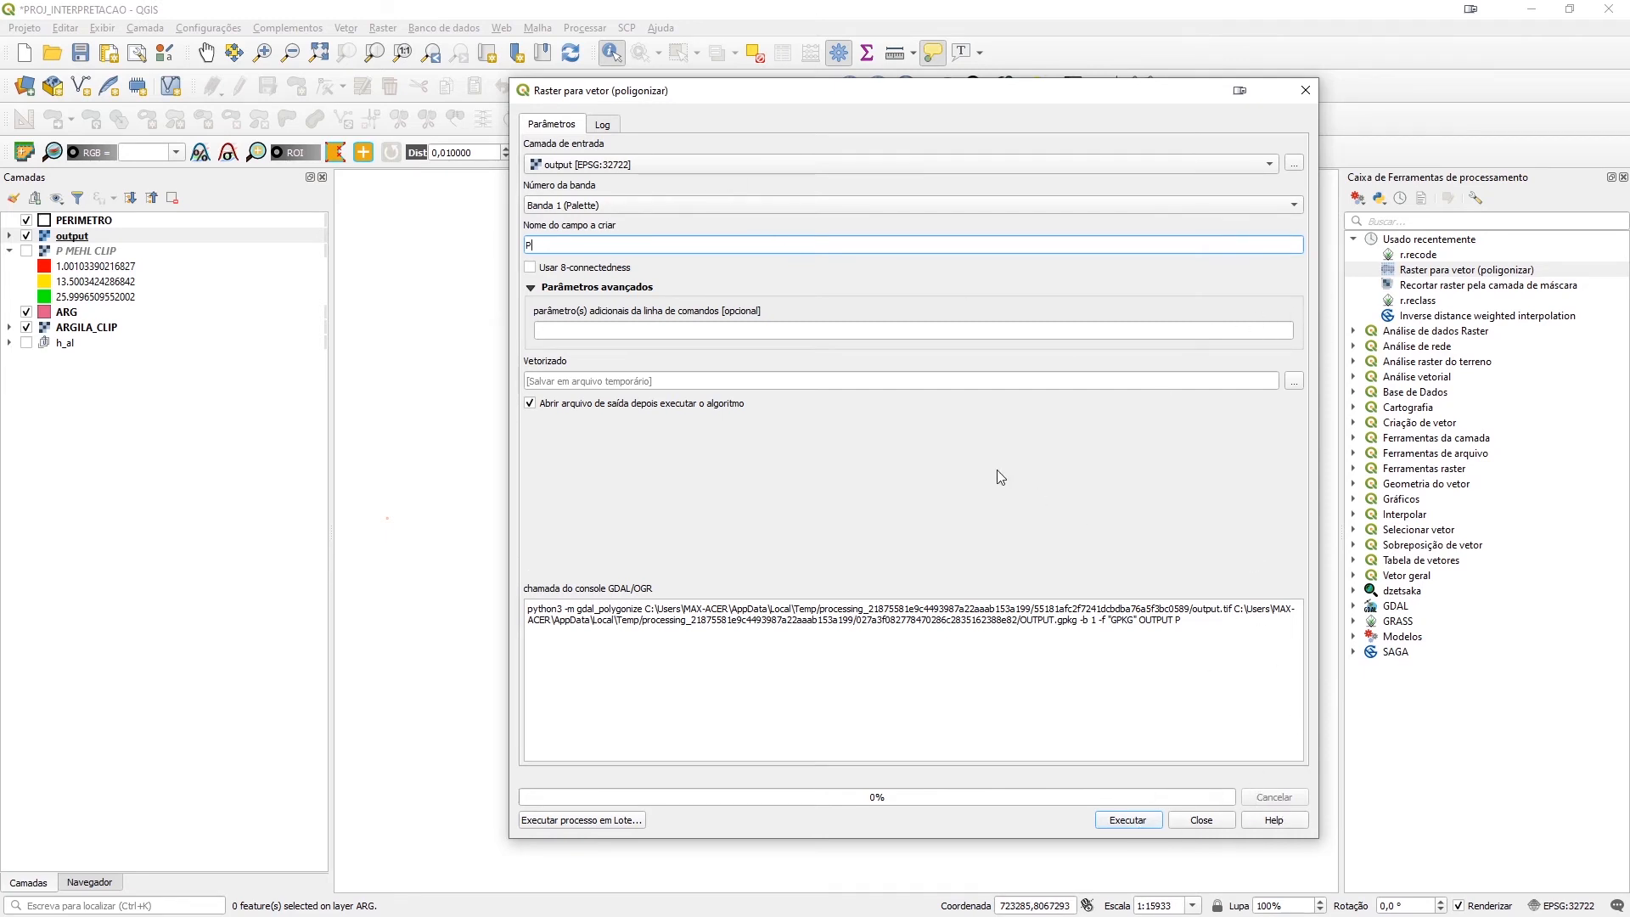
pyautogui.click(1294, 383)
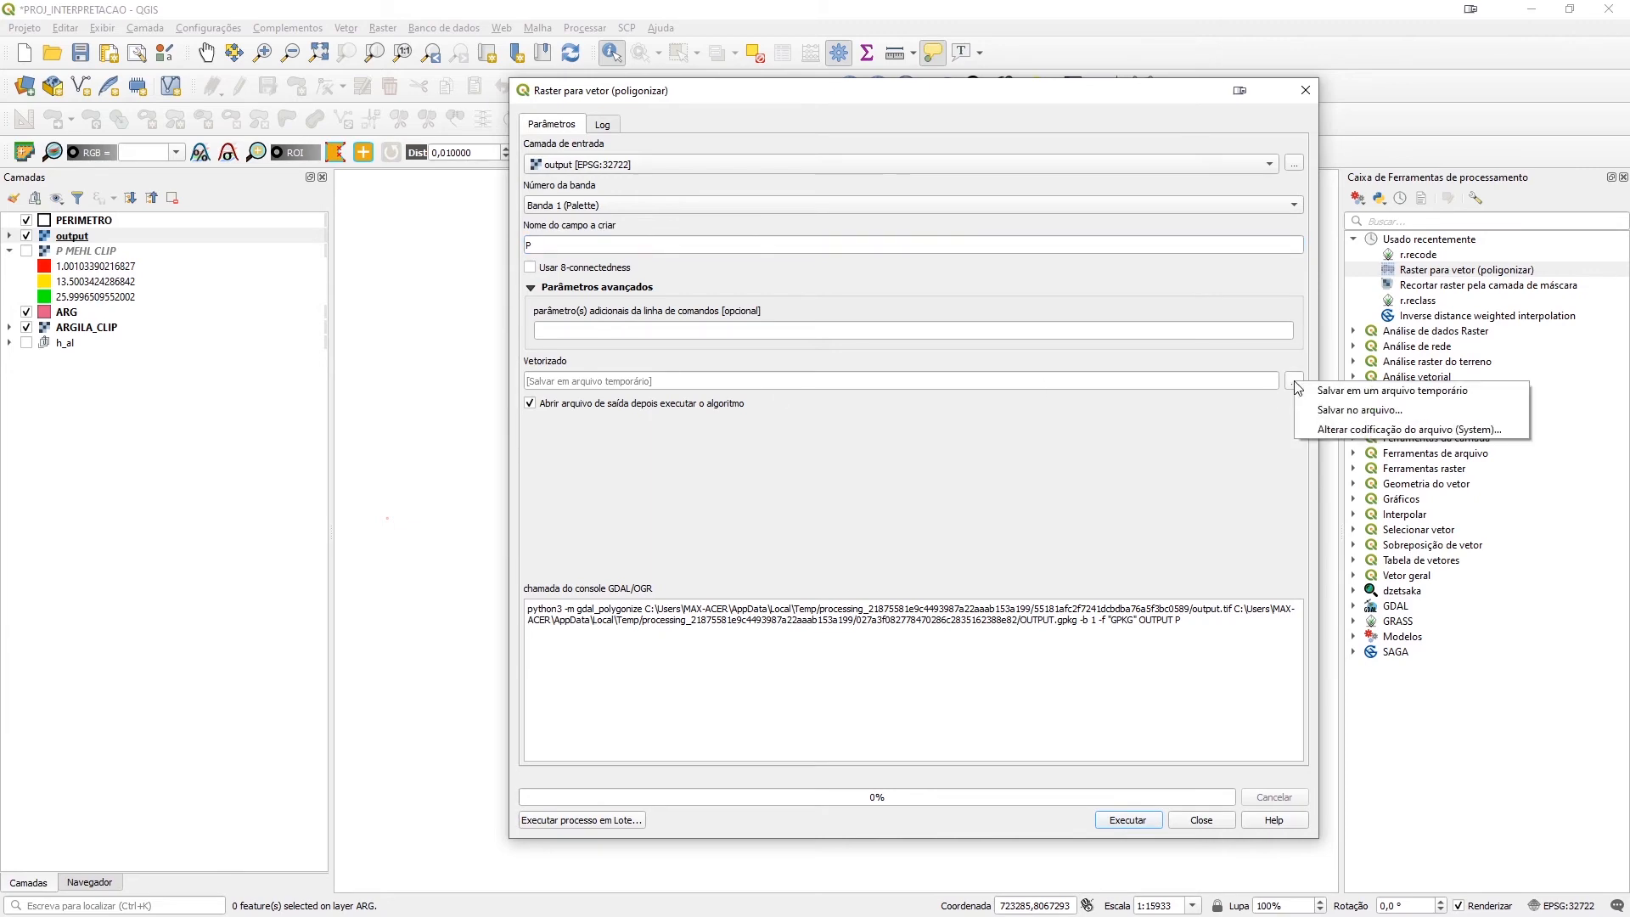
pyautogui.click(1358, 410)
pyautogui.write('P')
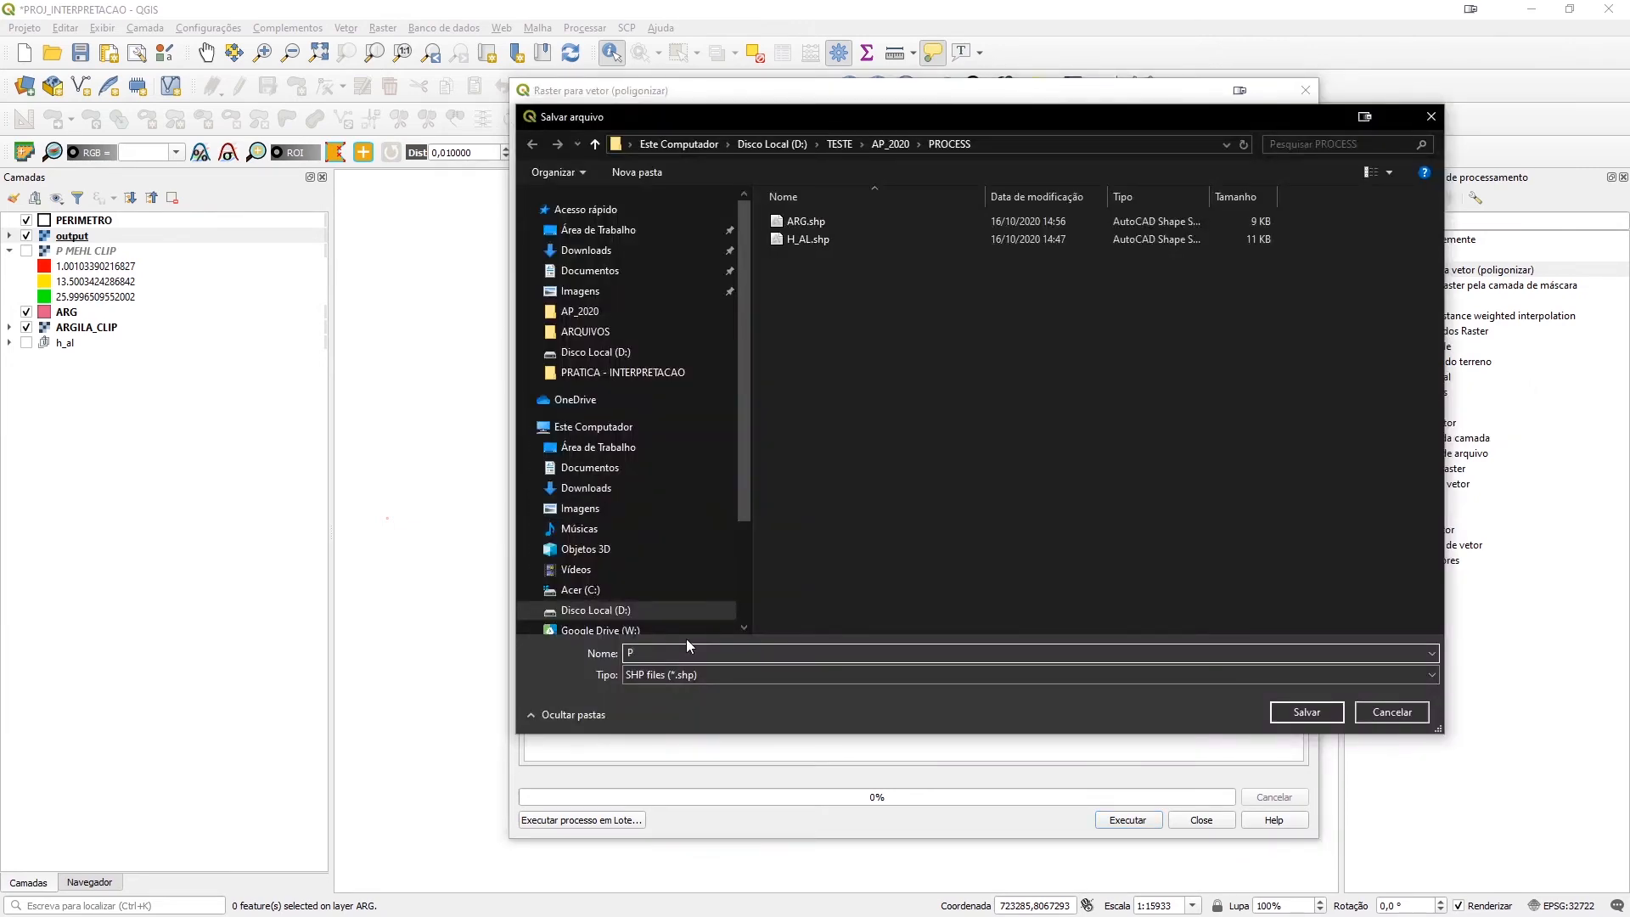
pyautogui.click(1308, 712)
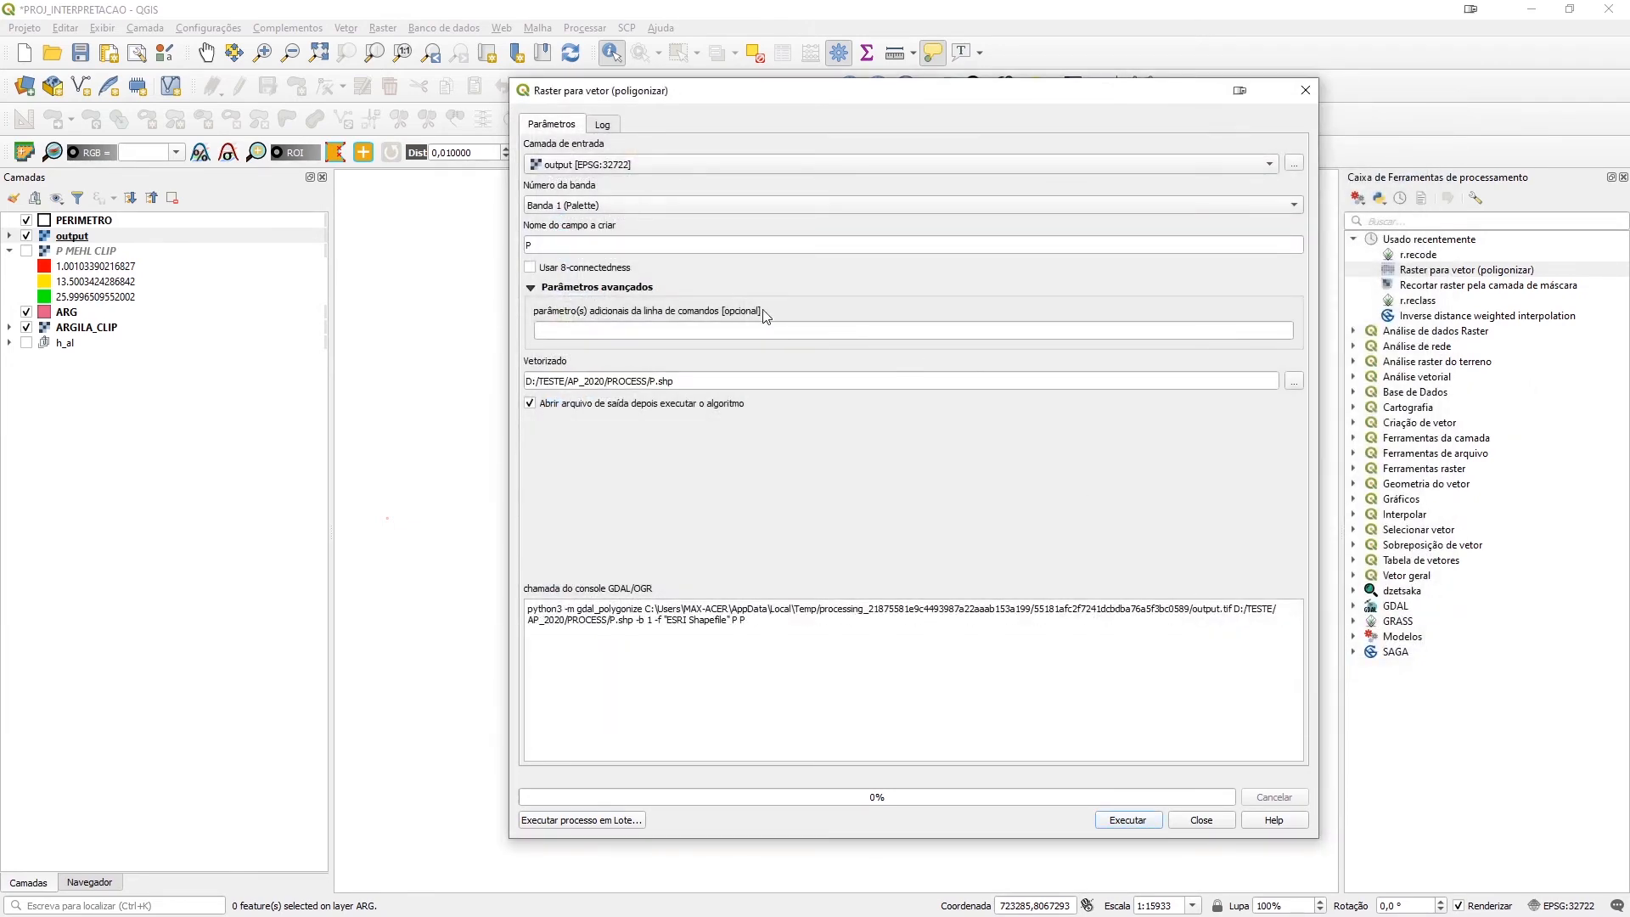
pyautogui.click(1108, 821)
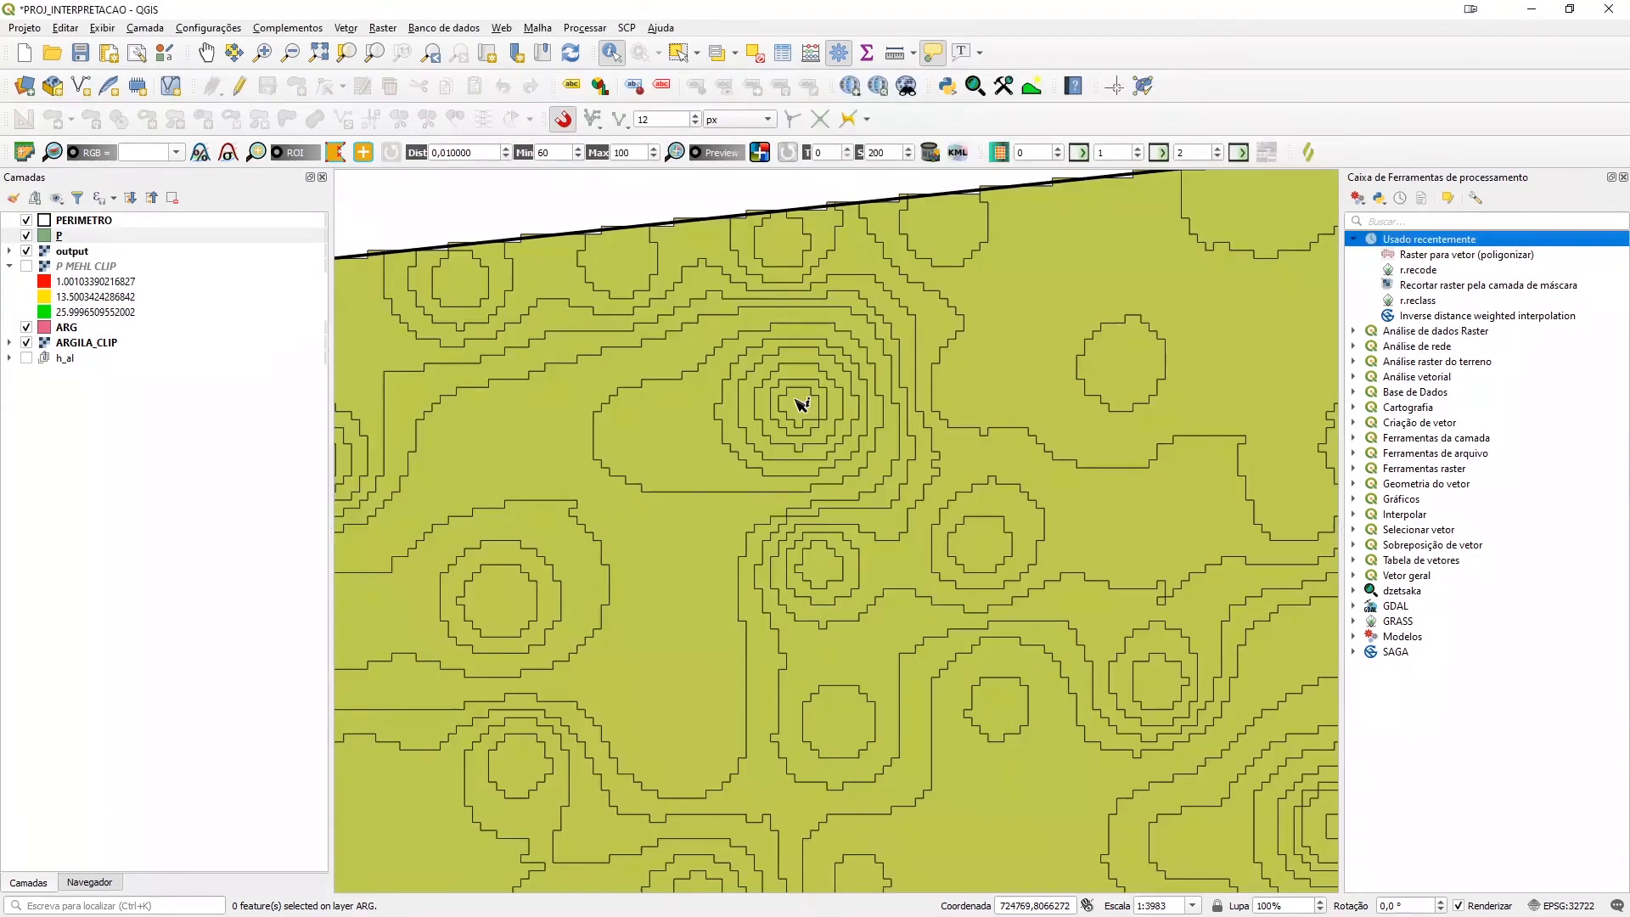
# Select several polygons of layer P one by one on the map to check the vectorized classes
pyautogui.click(52, 239)
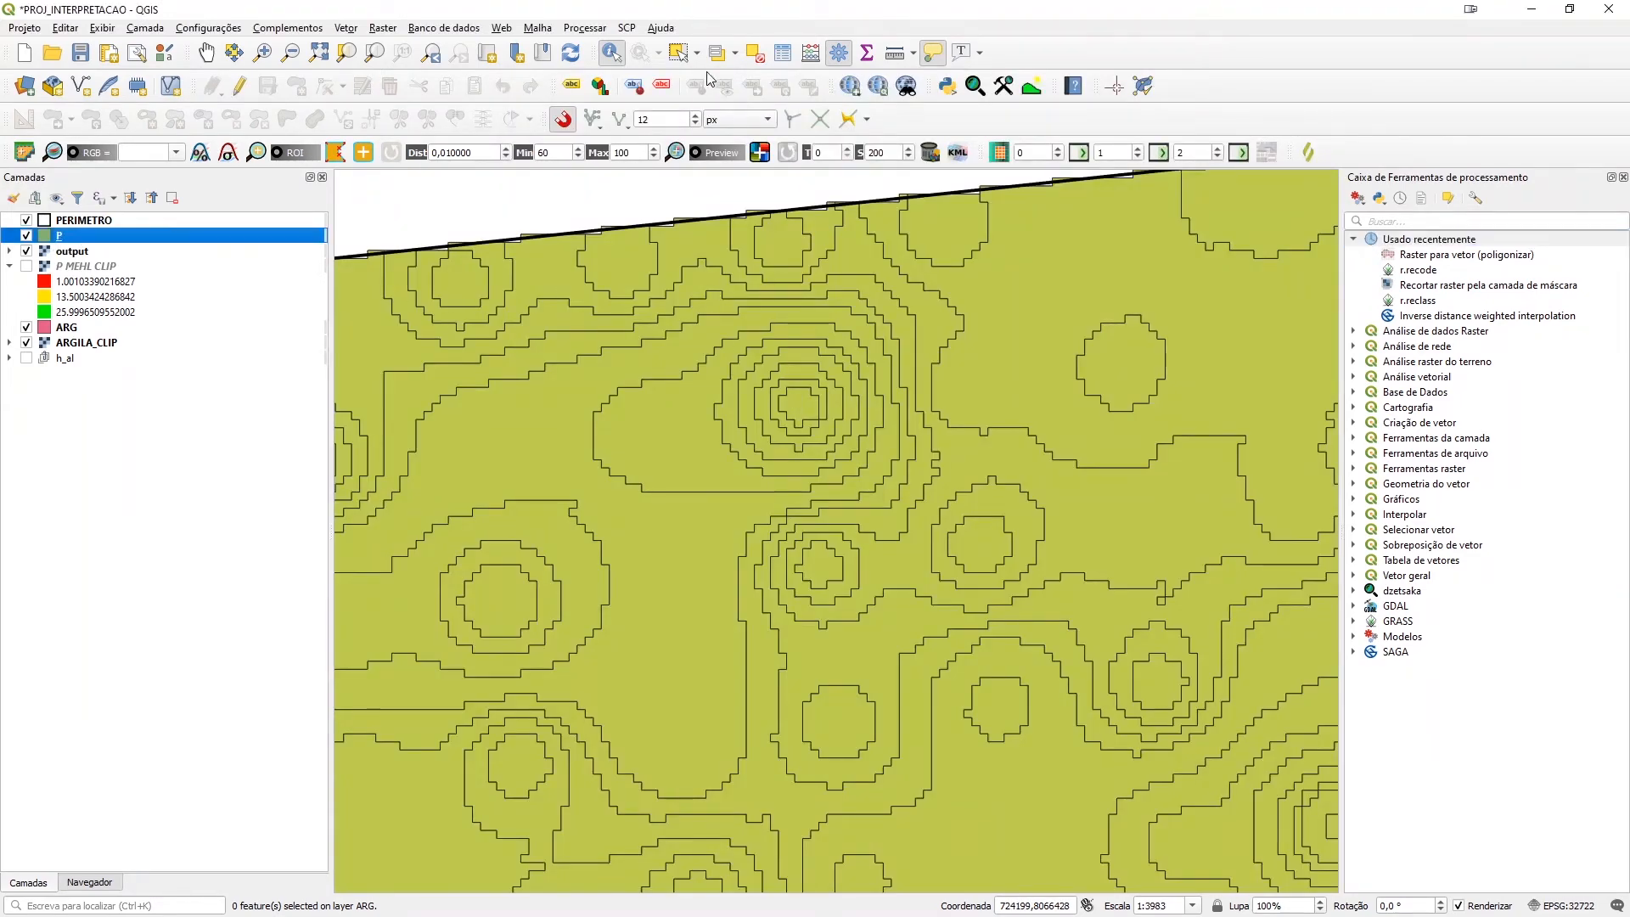
pyautogui.click(678, 52)
pyautogui.click(660, 433)
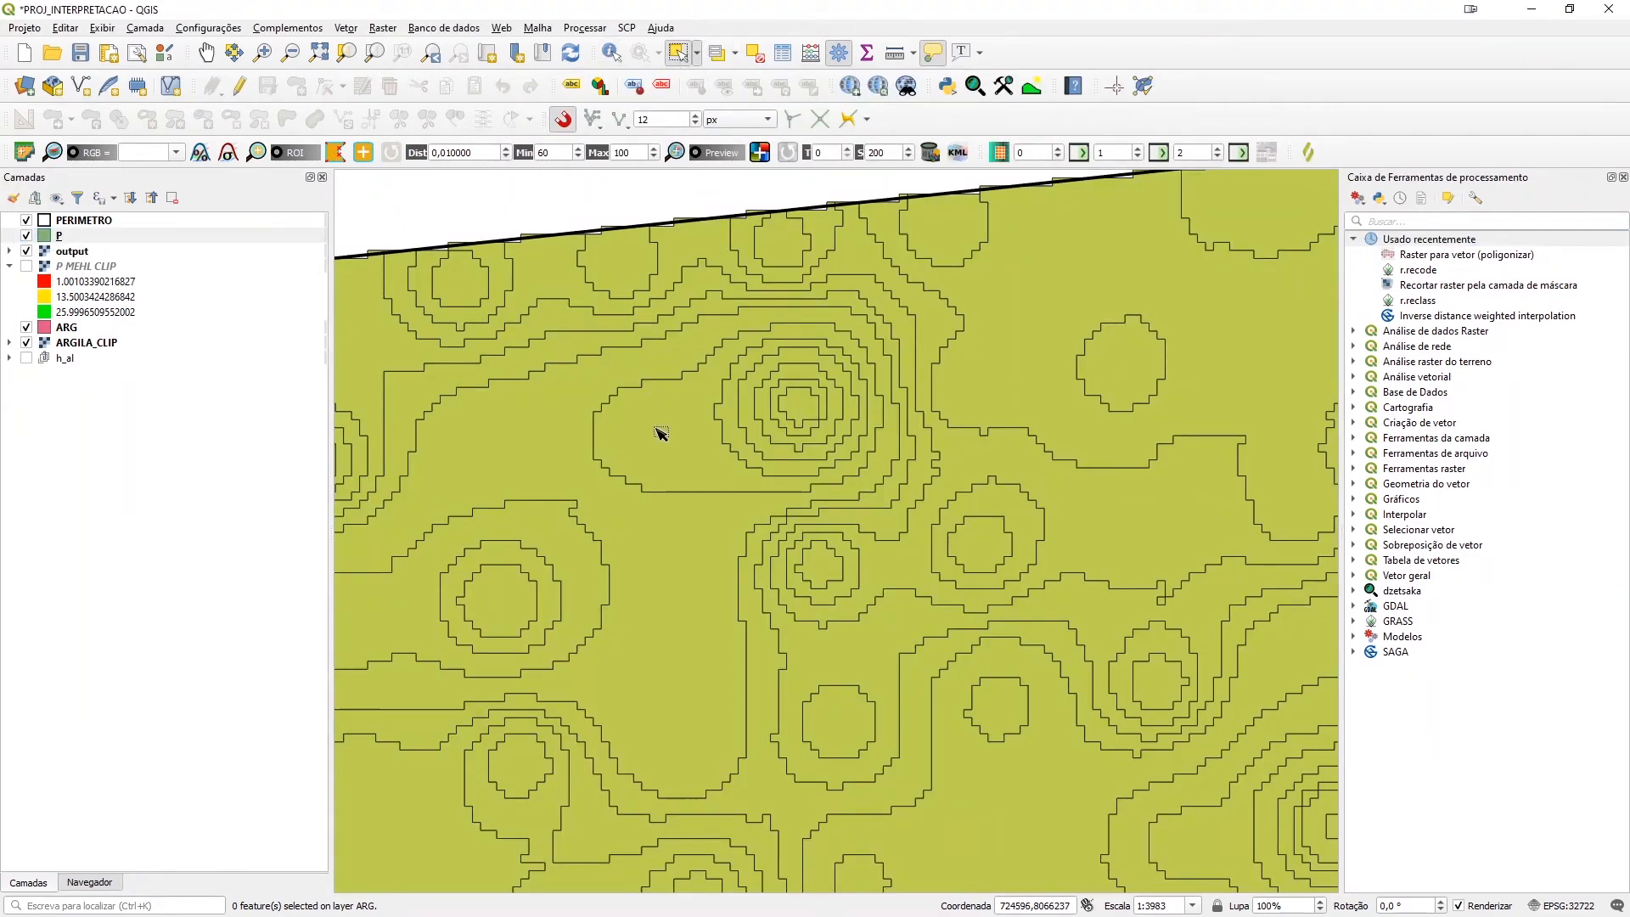
pyautogui.click(541, 426)
pyautogui.click(838, 657)
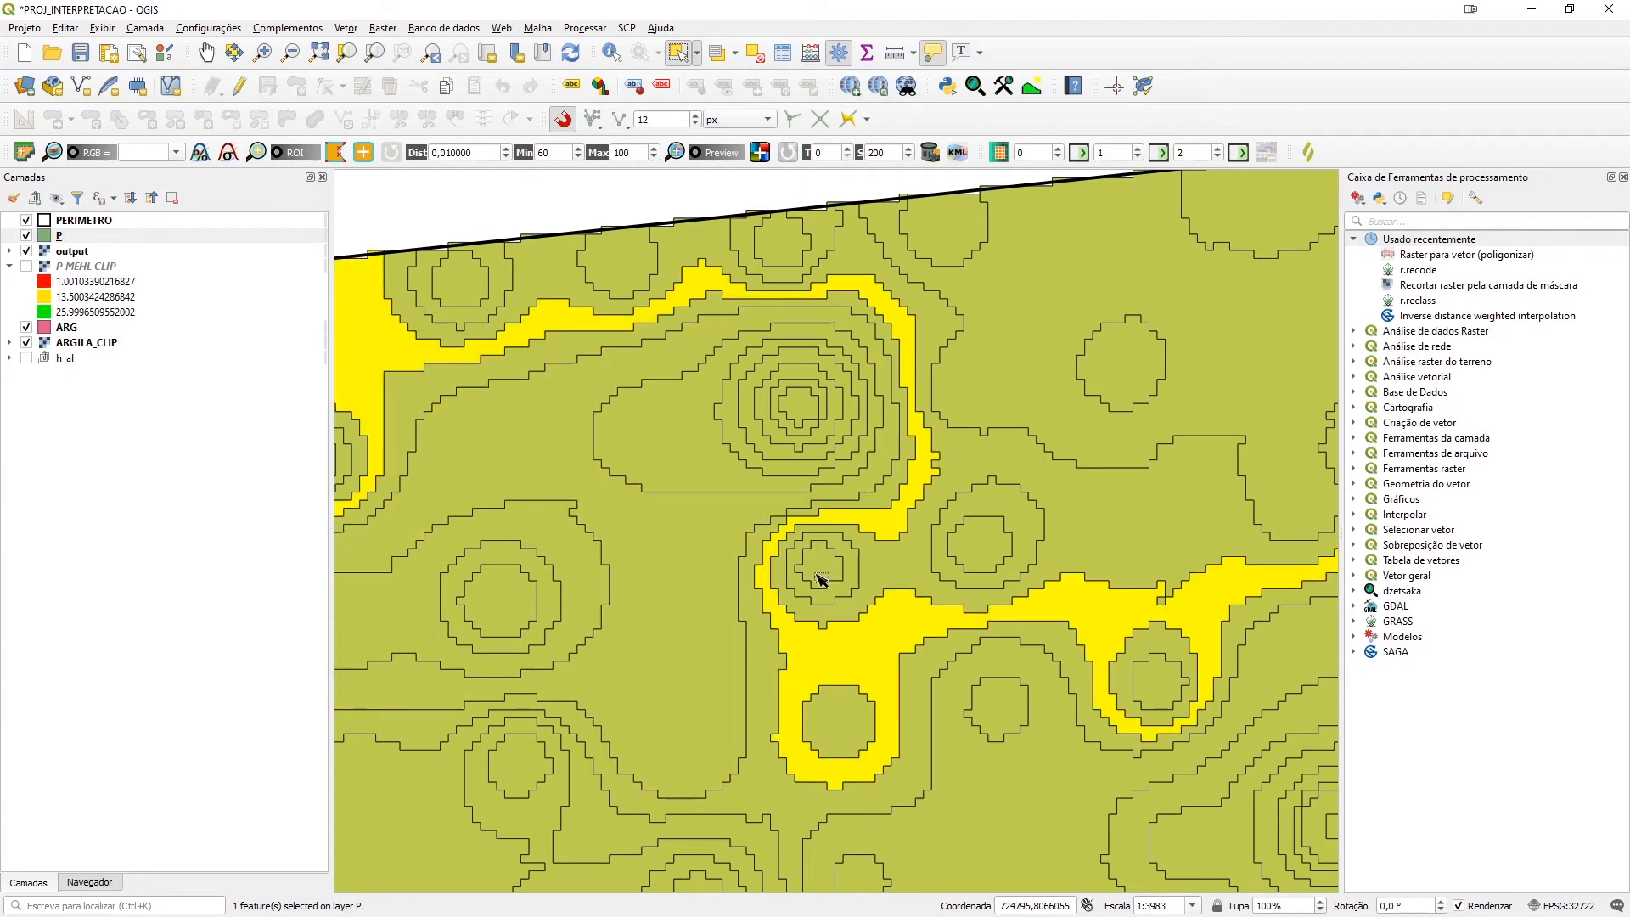
pyautogui.click(819, 573)
pyautogui.click(930, 567)
pyautogui.click(986, 556)
pyautogui.click(1116, 399)
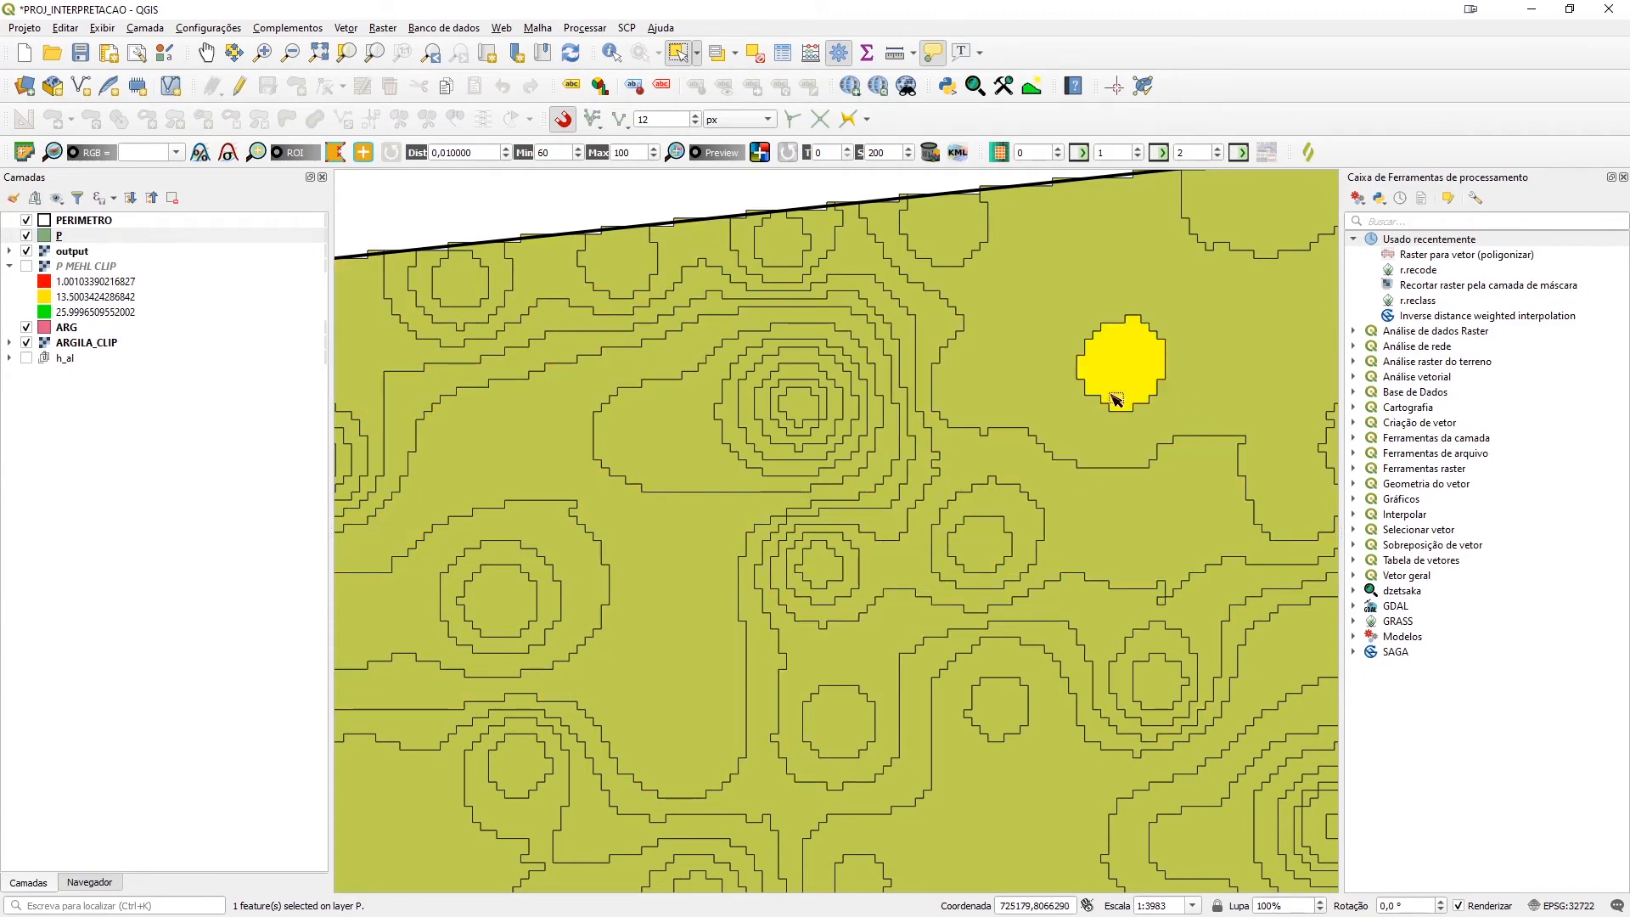
# Remove the output raster layer from the project and move ARG directly below P in the layer order
pyautogui.scroll(-2, 1116, 399)
pyautogui.rightClick(72, 251)
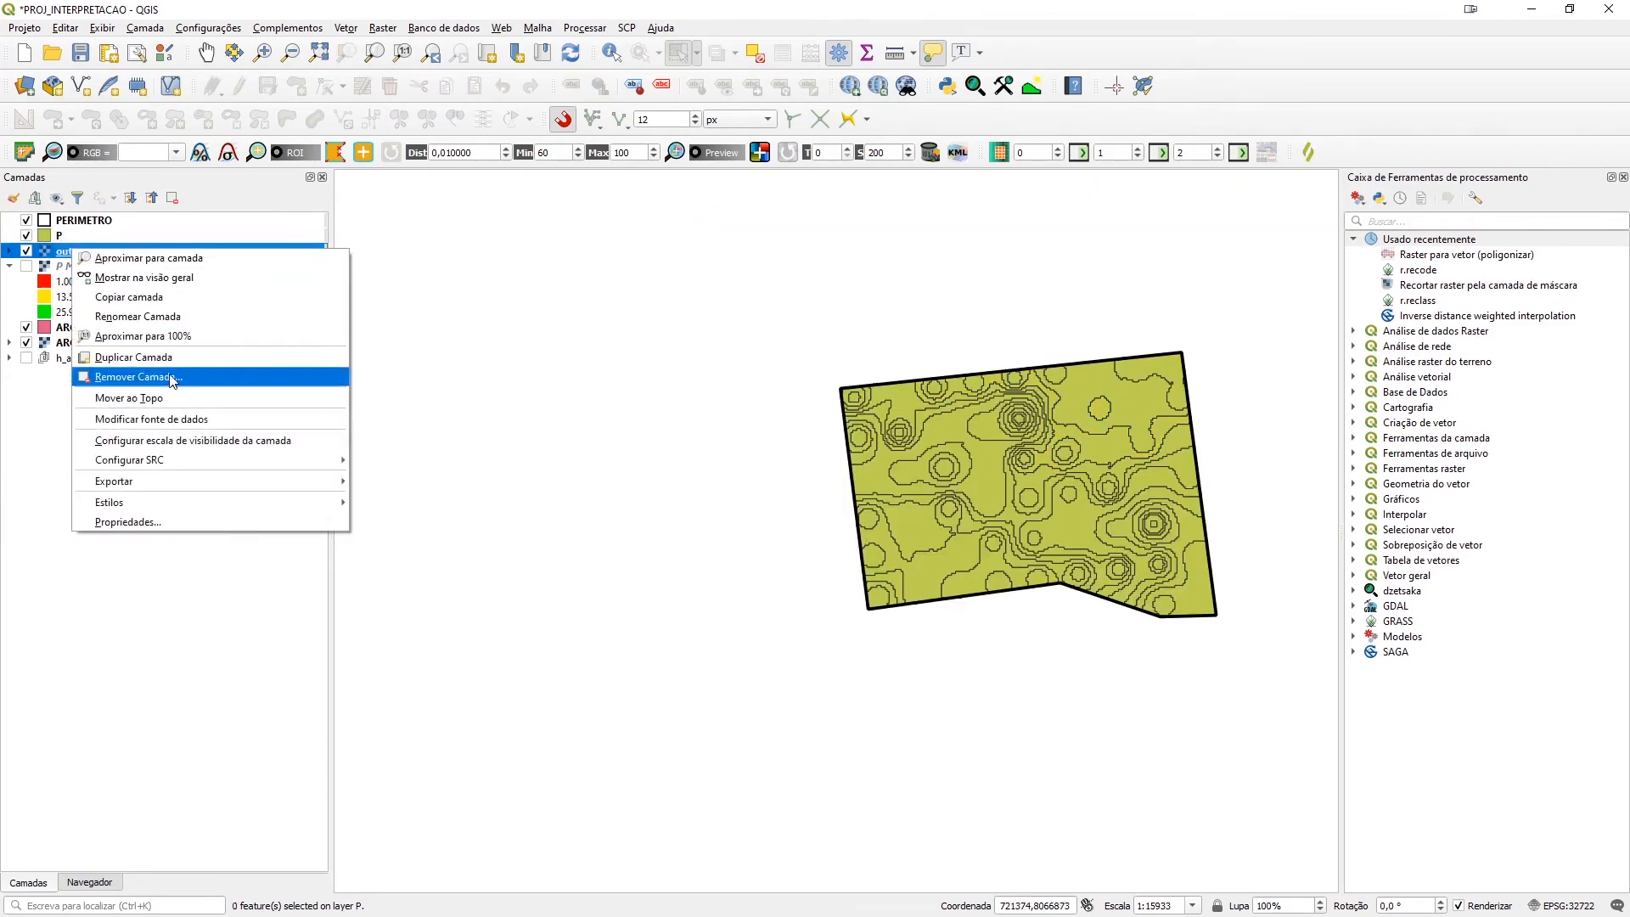
pyautogui.click(173, 377)
pyautogui.press('Return')
pyautogui.moveTo(66, 312); pyautogui.dragTo(88, 251)
# Switch to the slide with the Mehlich 1 interpretation table and examine the P limits by clay content, returning to QGIS
pyautogui.click(59, 241)
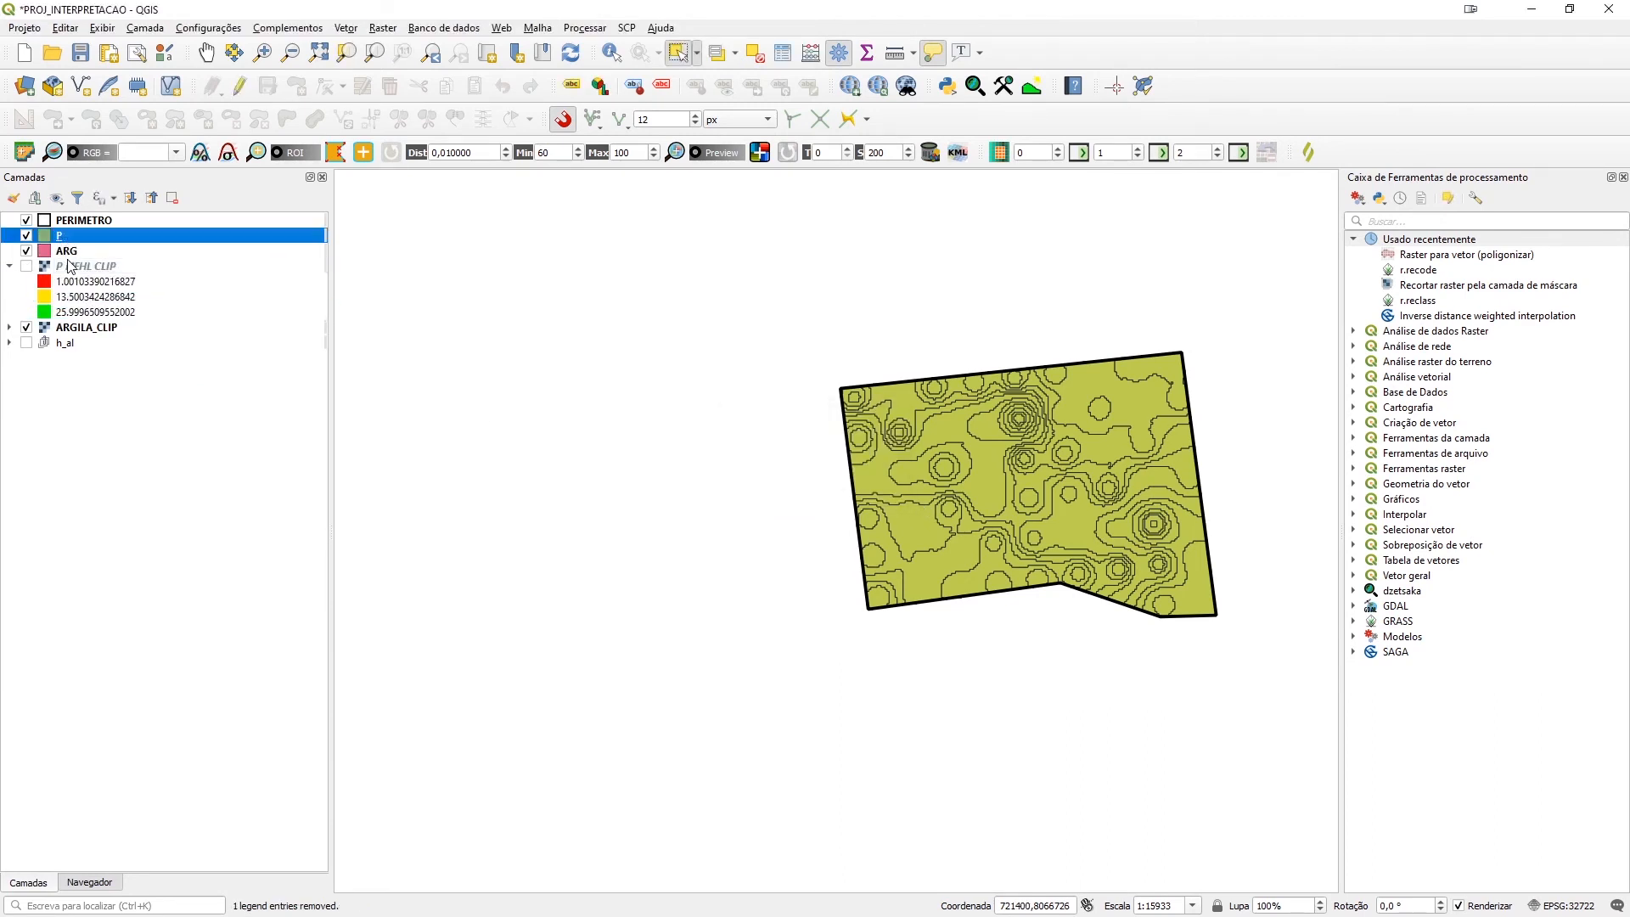
pyautogui.click(72, 252)
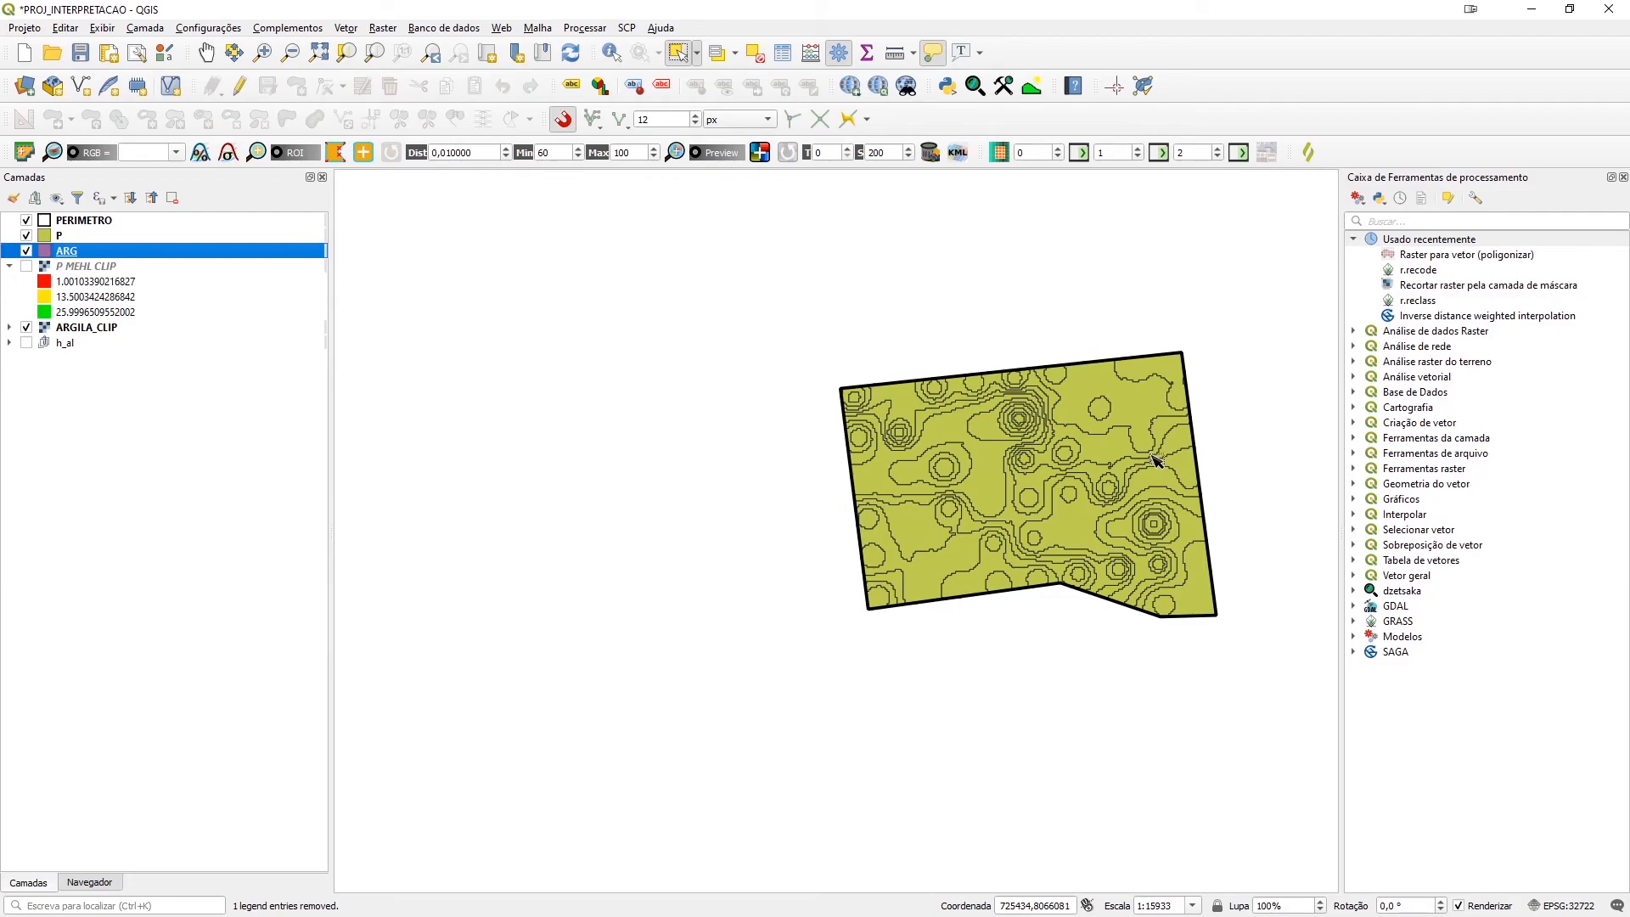
pyautogui.press('F6')
pyautogui.hotkey('alt', 'Tab')
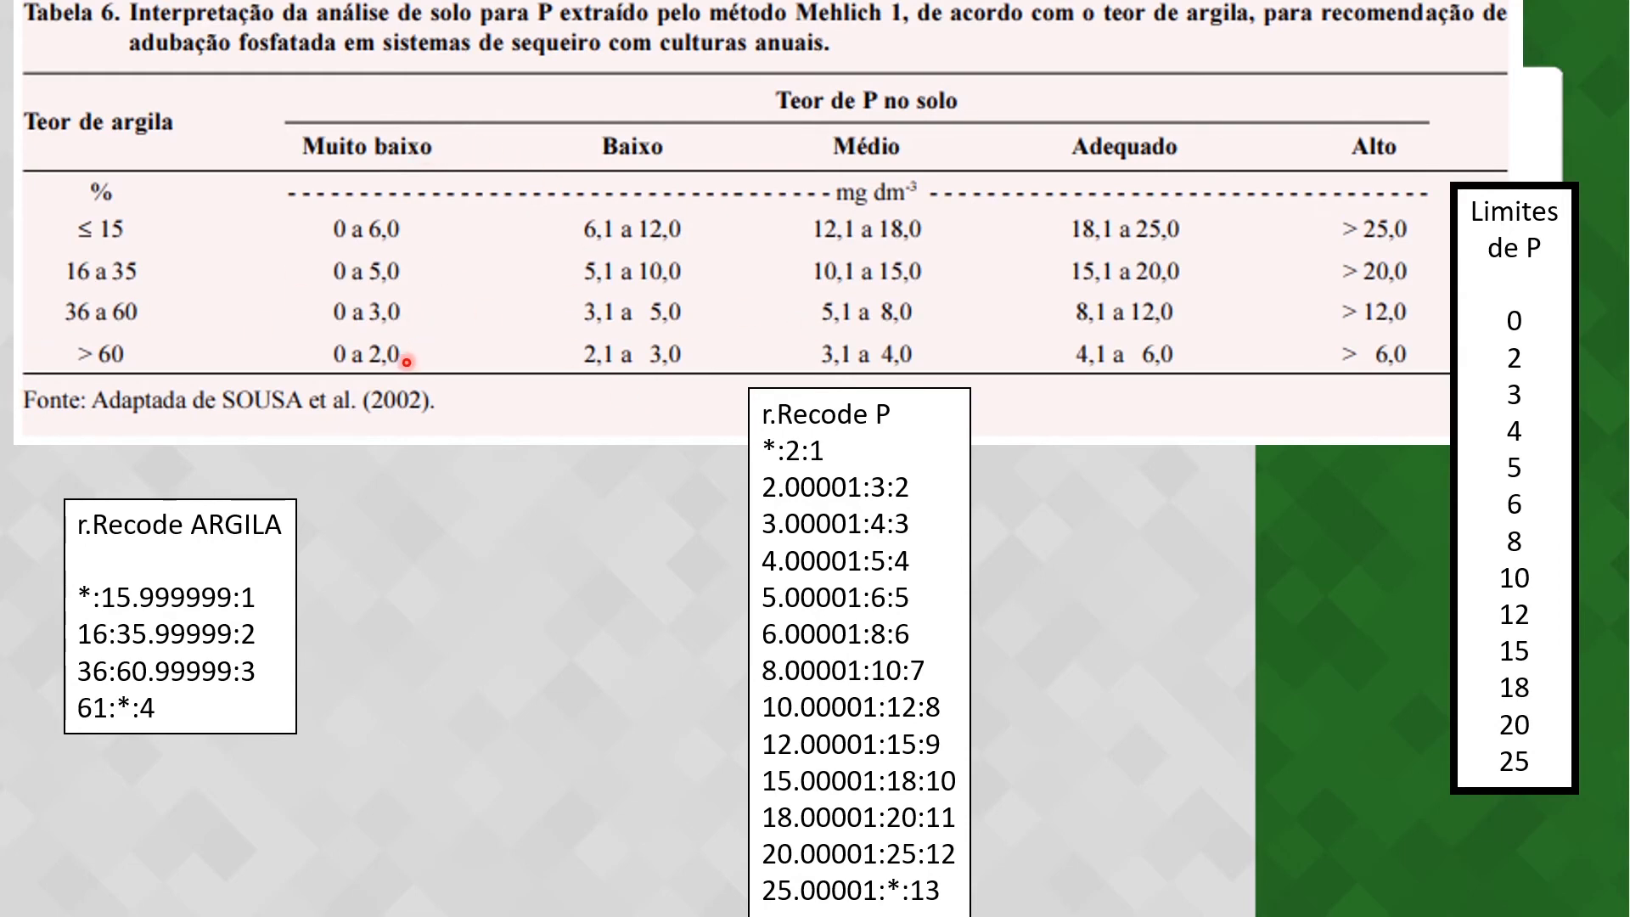
pyautogui.hotkey('alt', 'Tab')
# Search the processing tools for OVERLAY and open v.overlay
pyautogui.click(1425, 222)
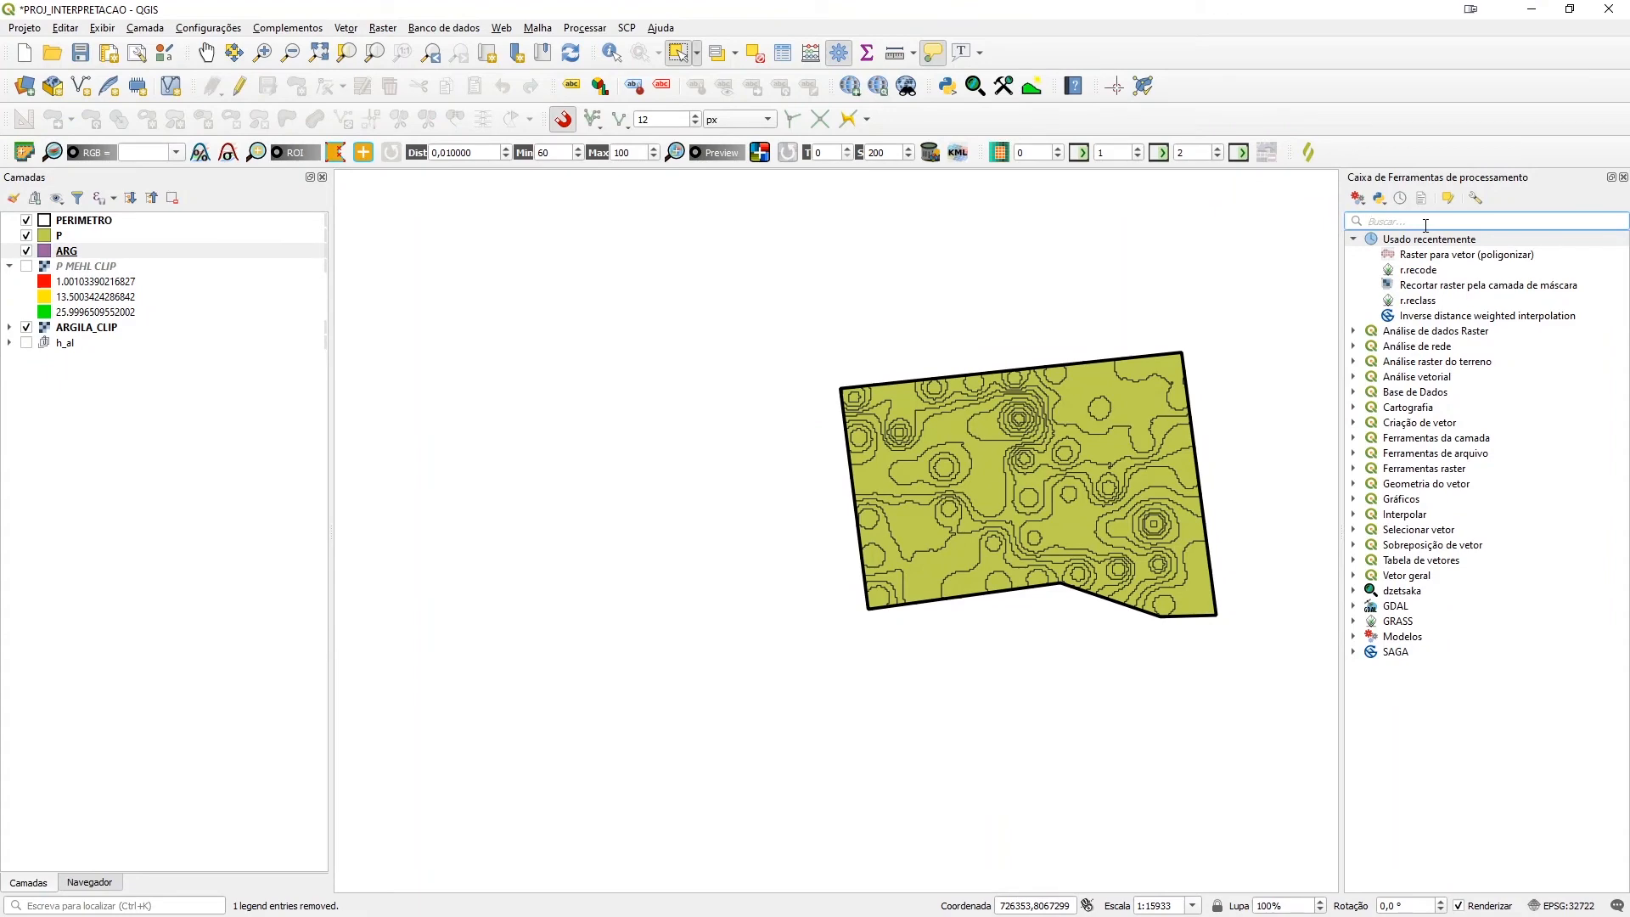
pyautogui.write('OVERLAY')
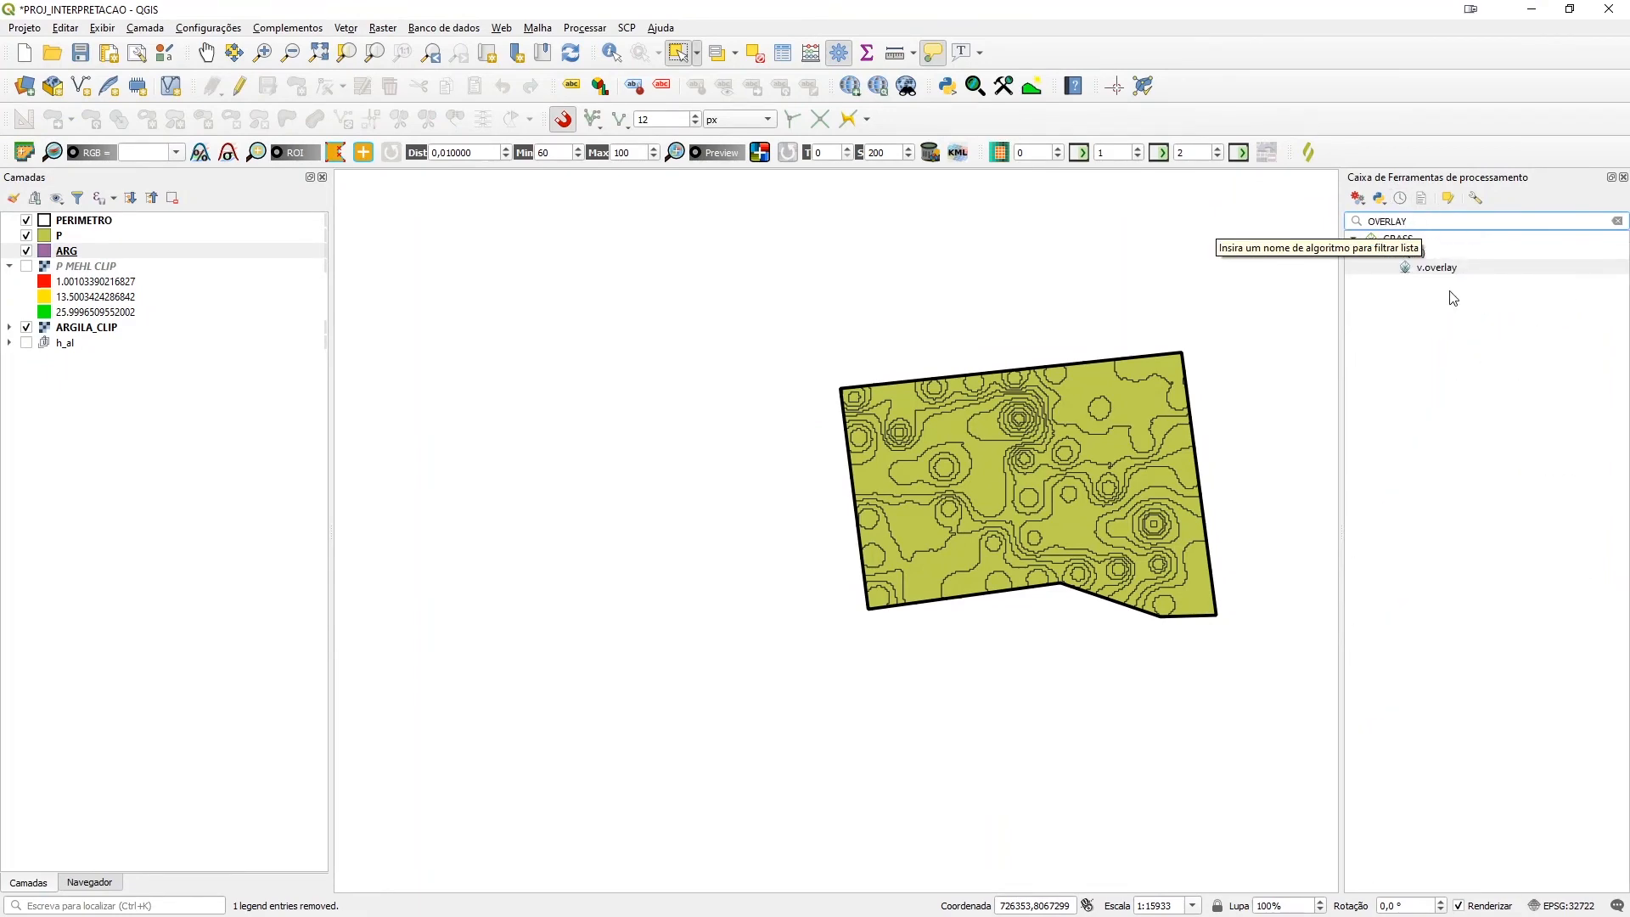
pyautogui.click(1452, 269)
pyautogui.doubleClick(1452, 268)
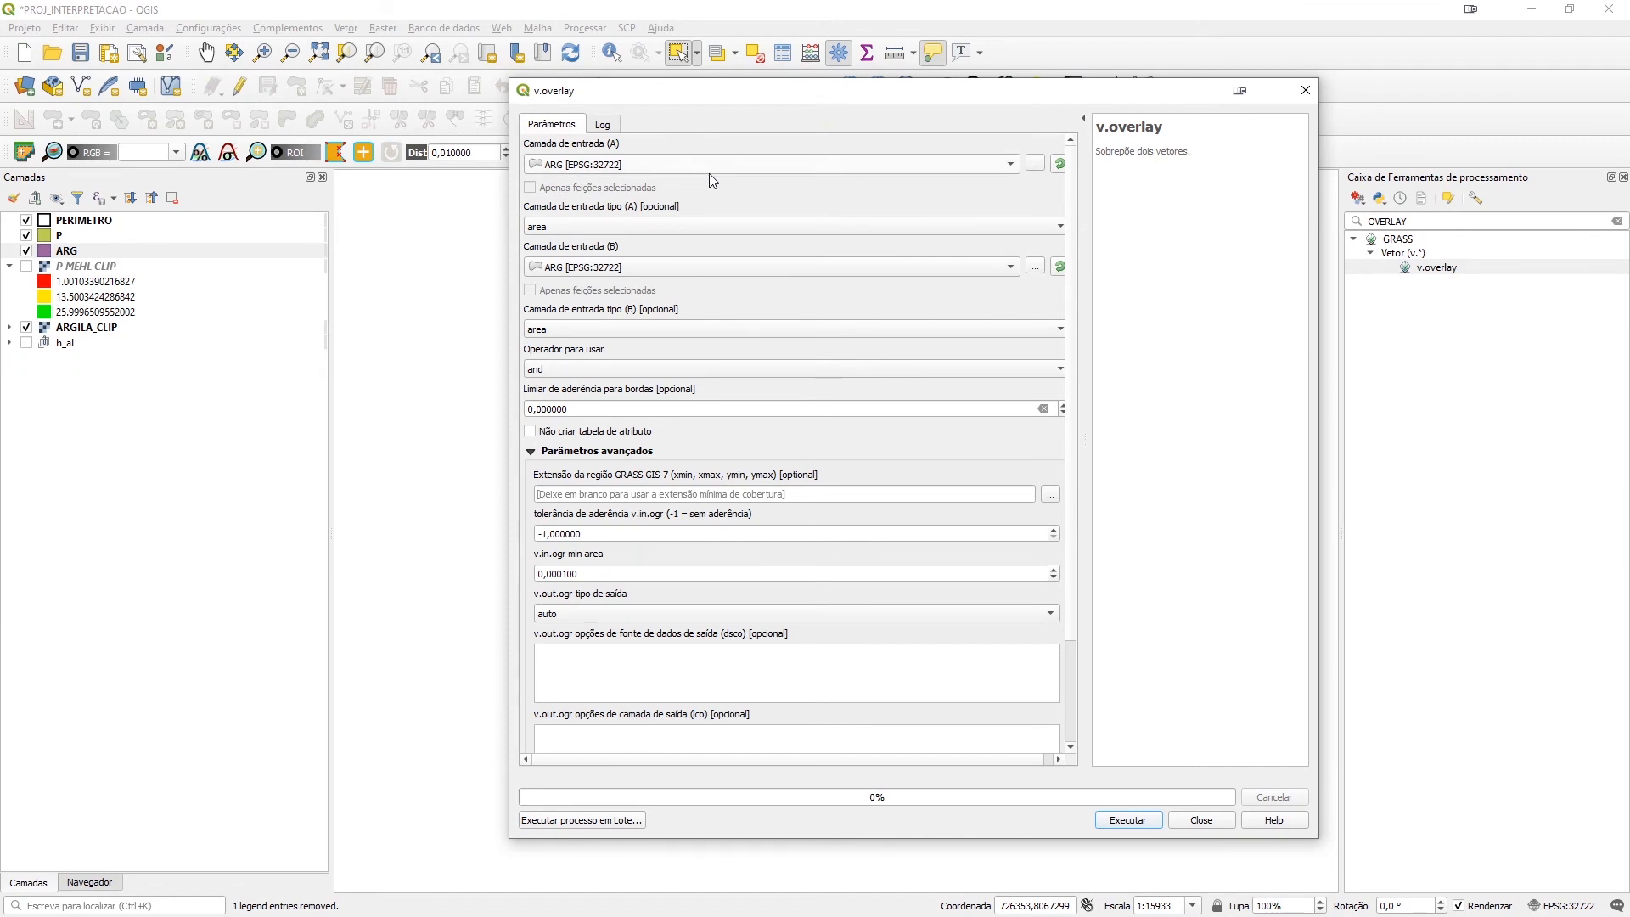
# Overlay ARG as input A with P as input B using the and operator, and place the output layer above P
pyautogui.click(715, 227)
pyautogui.click(752, 224)
pyautogui.click(726, 268)
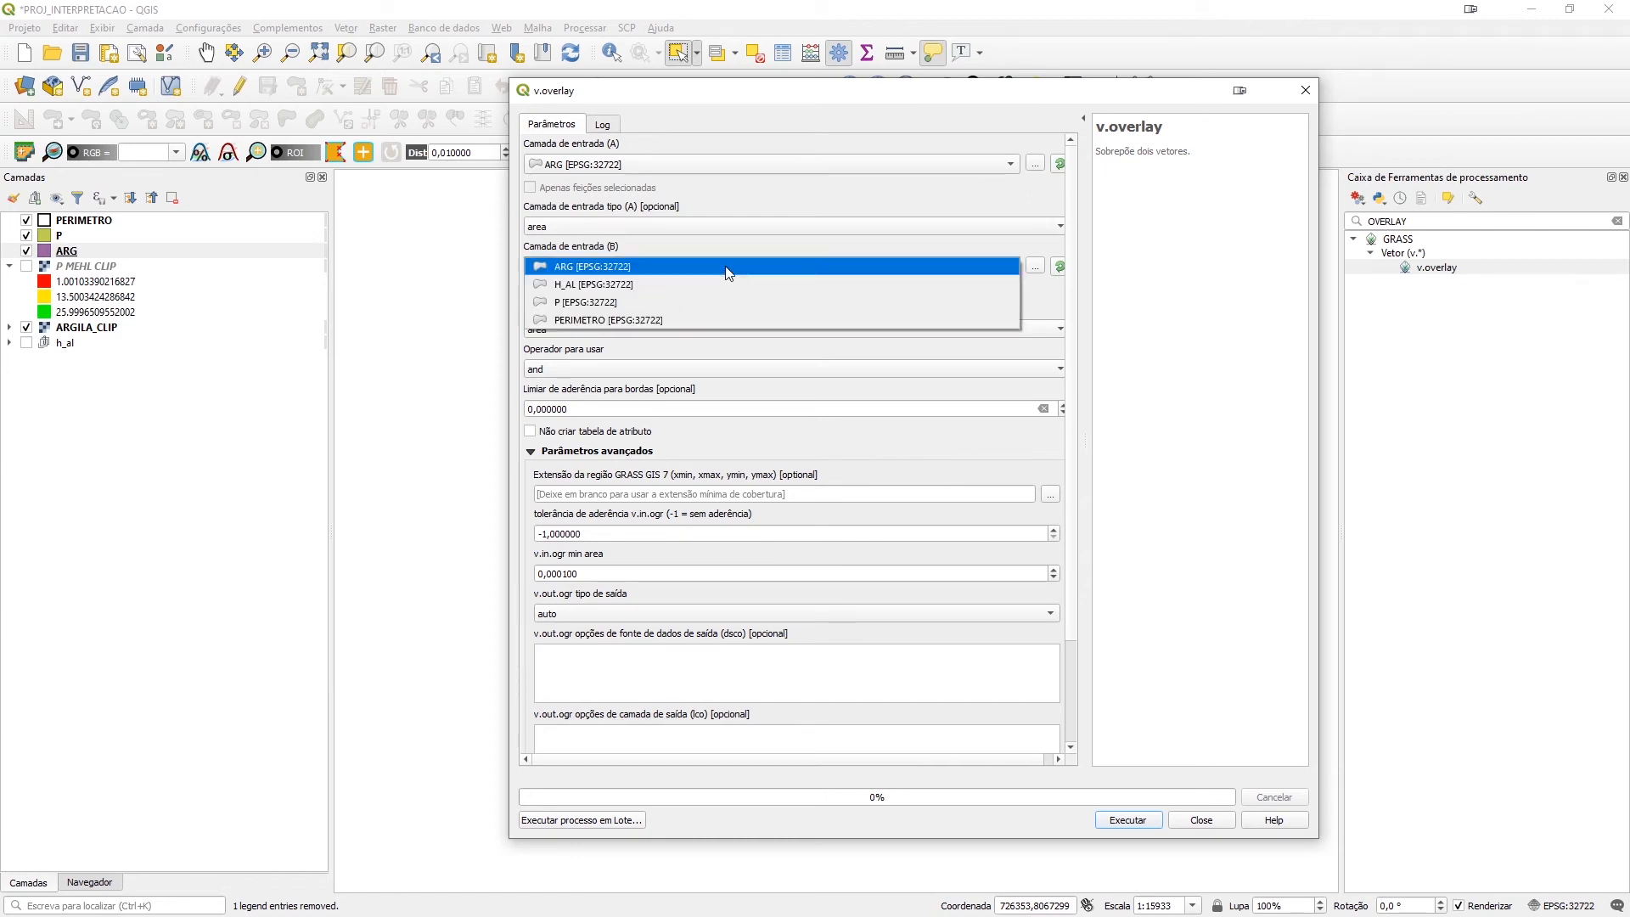
pyautogui.click(603, 302)
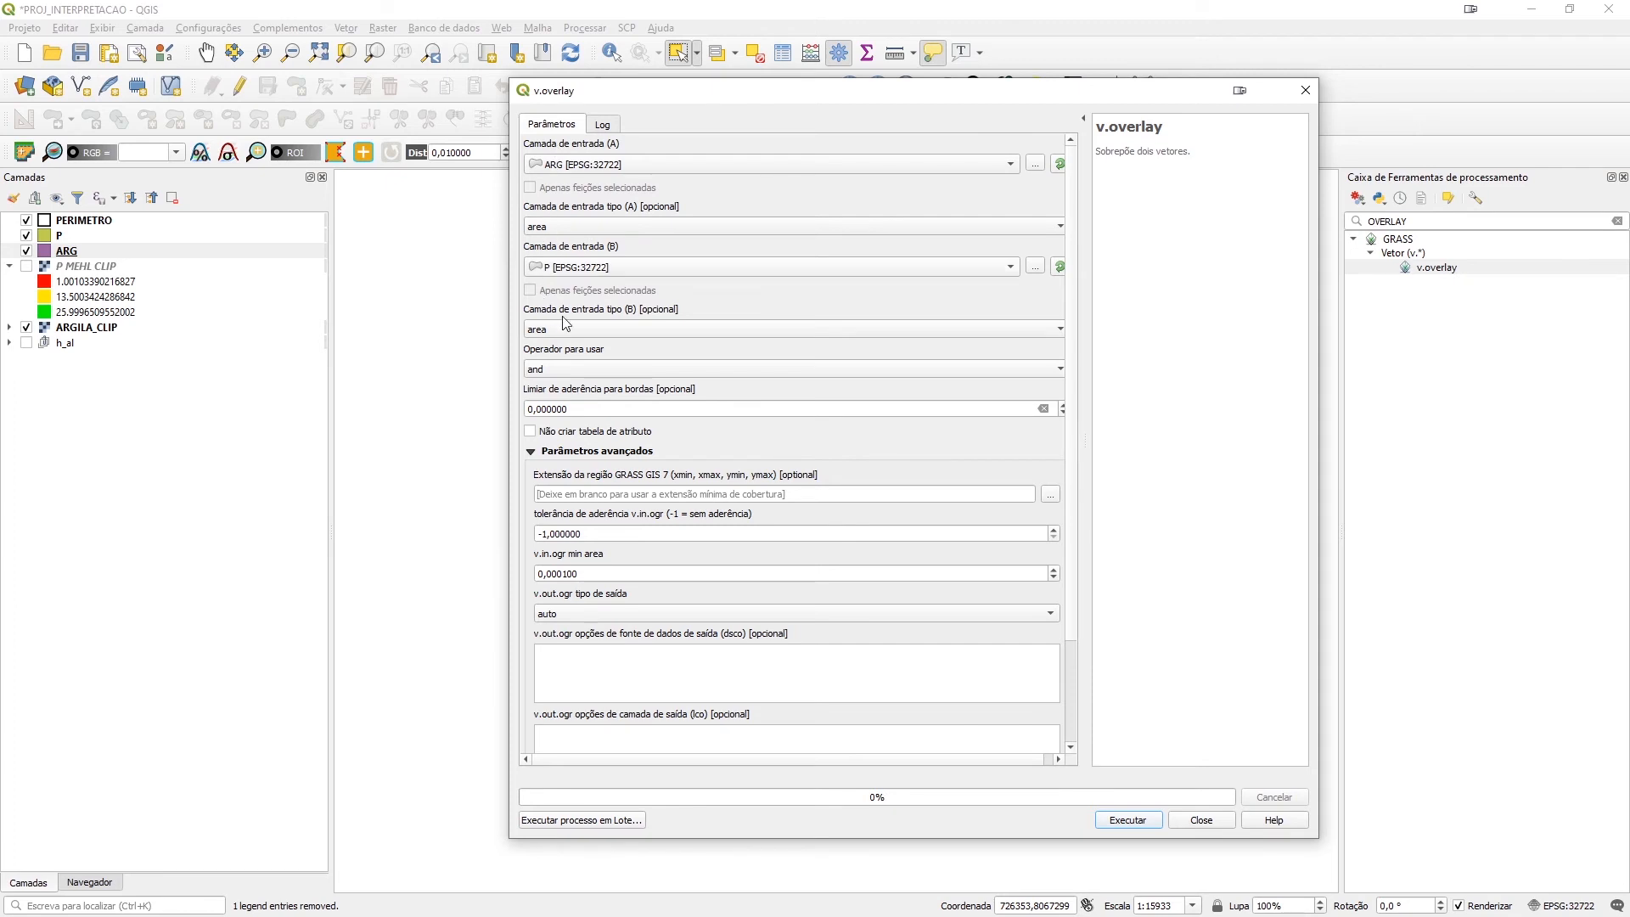
pyautogui.click(624, 369)
pyautogui.click(640, 369)
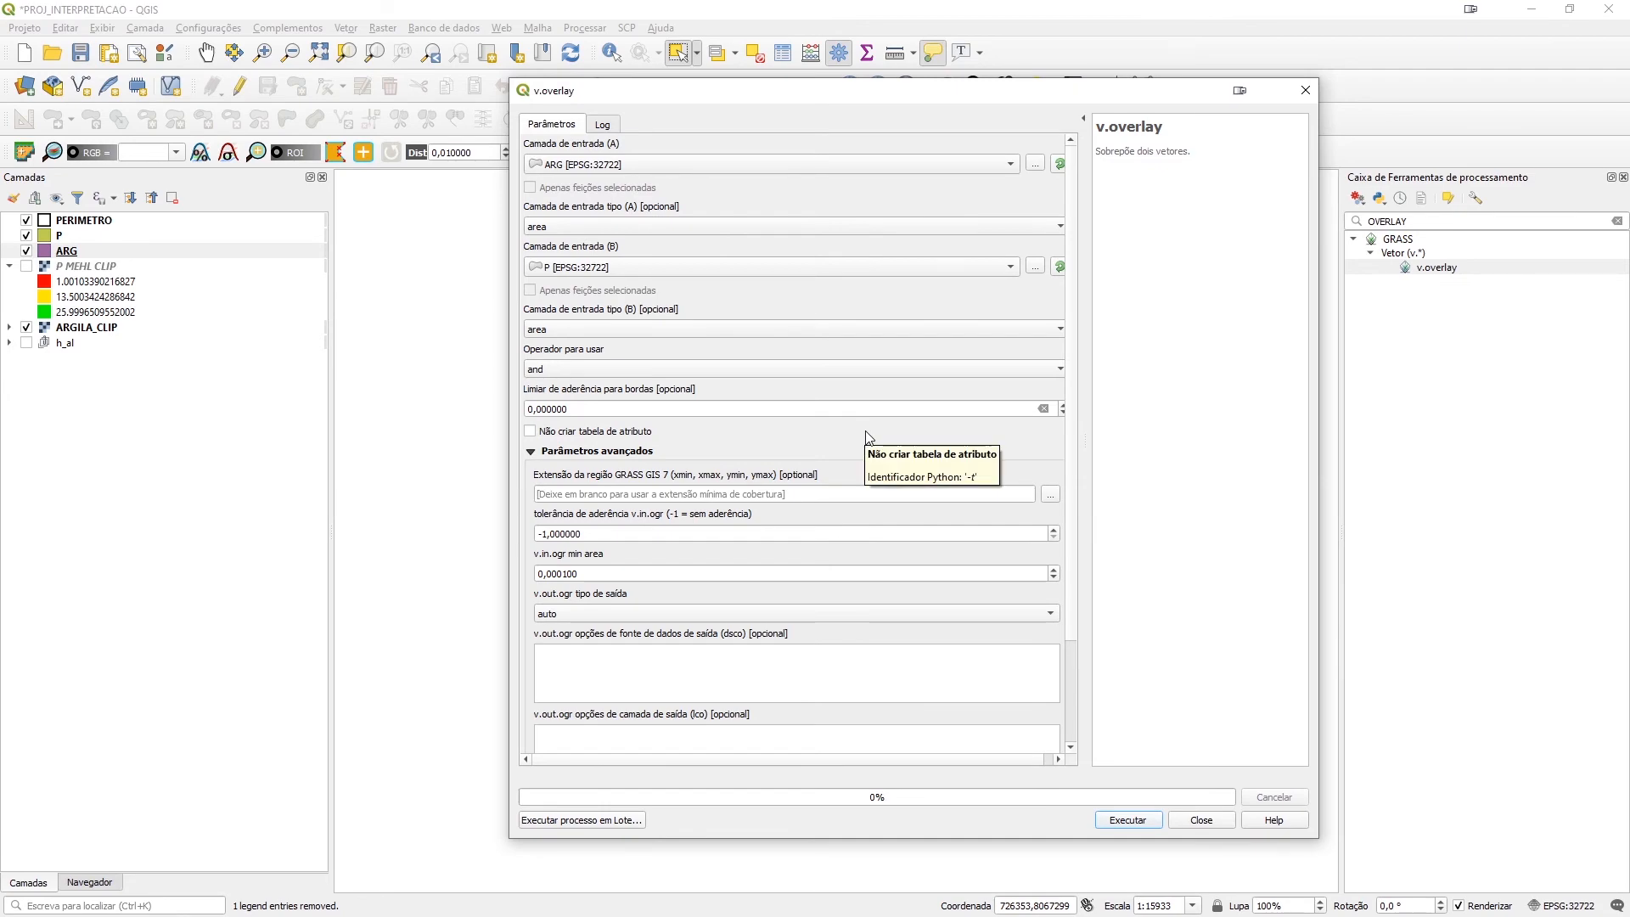
pyautogui.click(1129, 820)
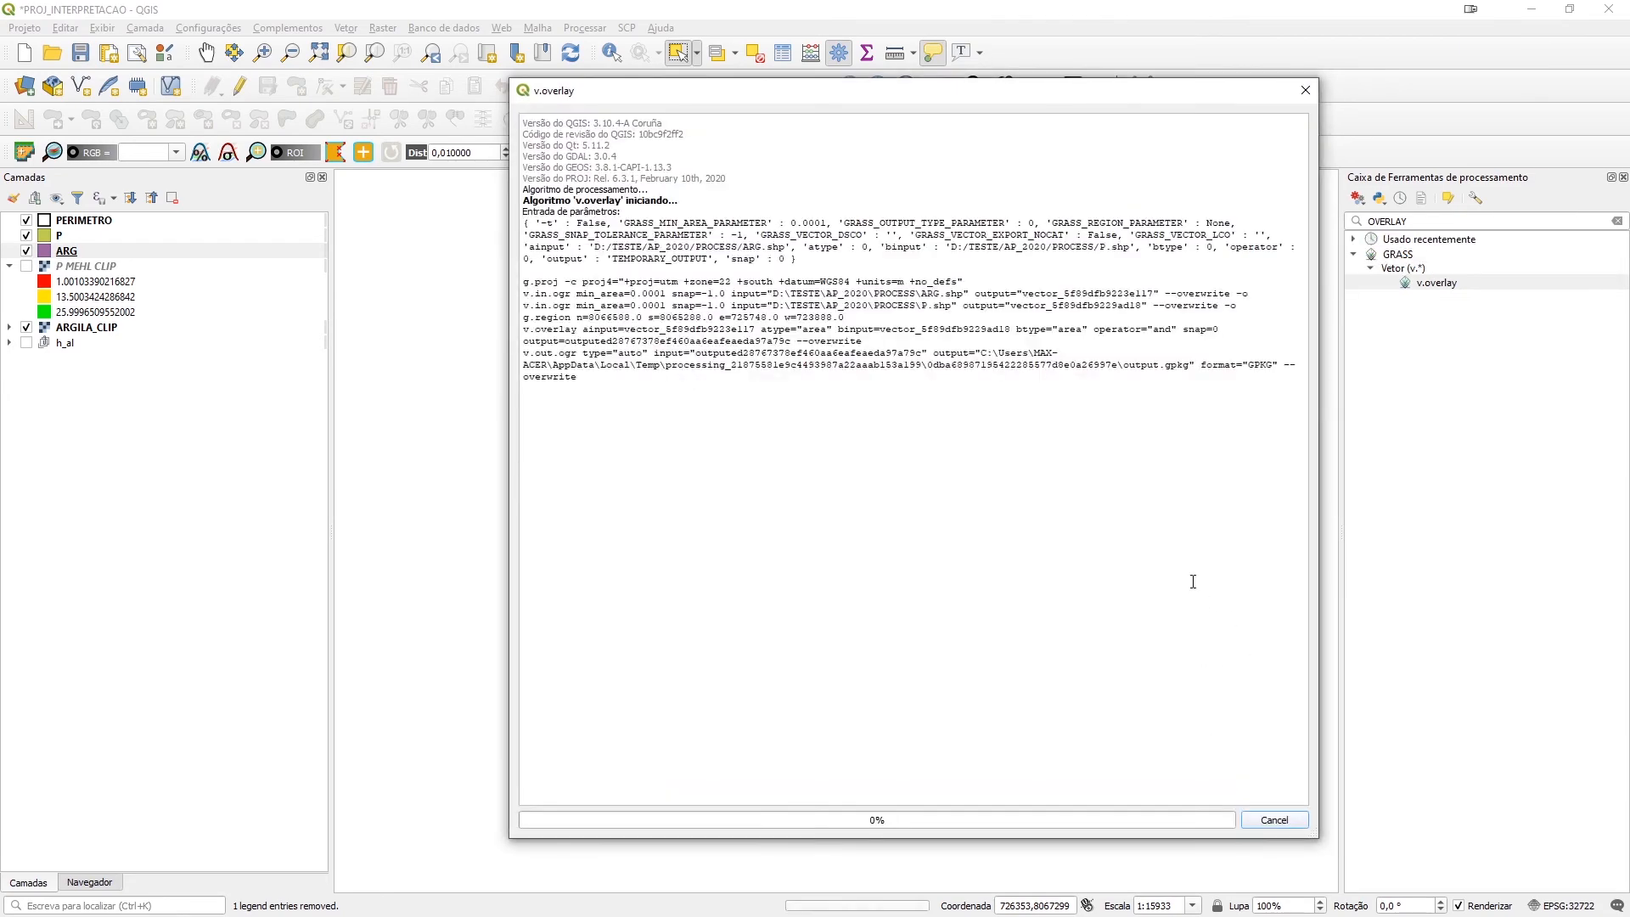
pyautogui.moveTo(70, 252); pyautogui.dragTo(85, 241)
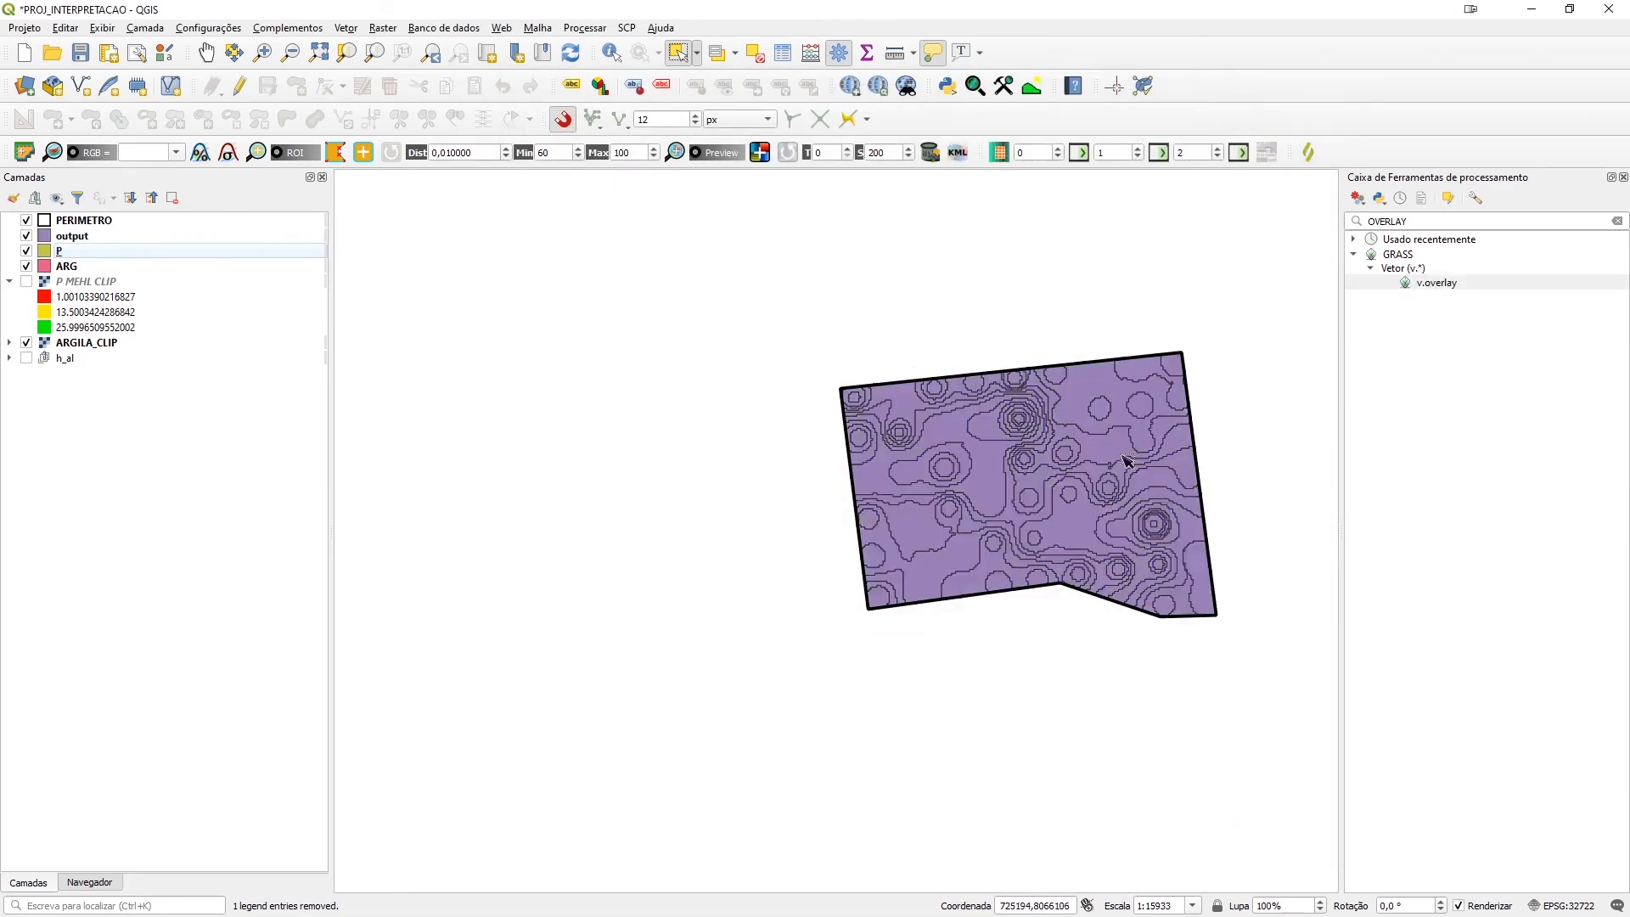
# Compare the overlay output's polygons with those of P and ARG by hiding and showing the output and P layers
pyautogui.scroll(3, 1126, 461)
pyautogui.scroll(-1, 920, 527)
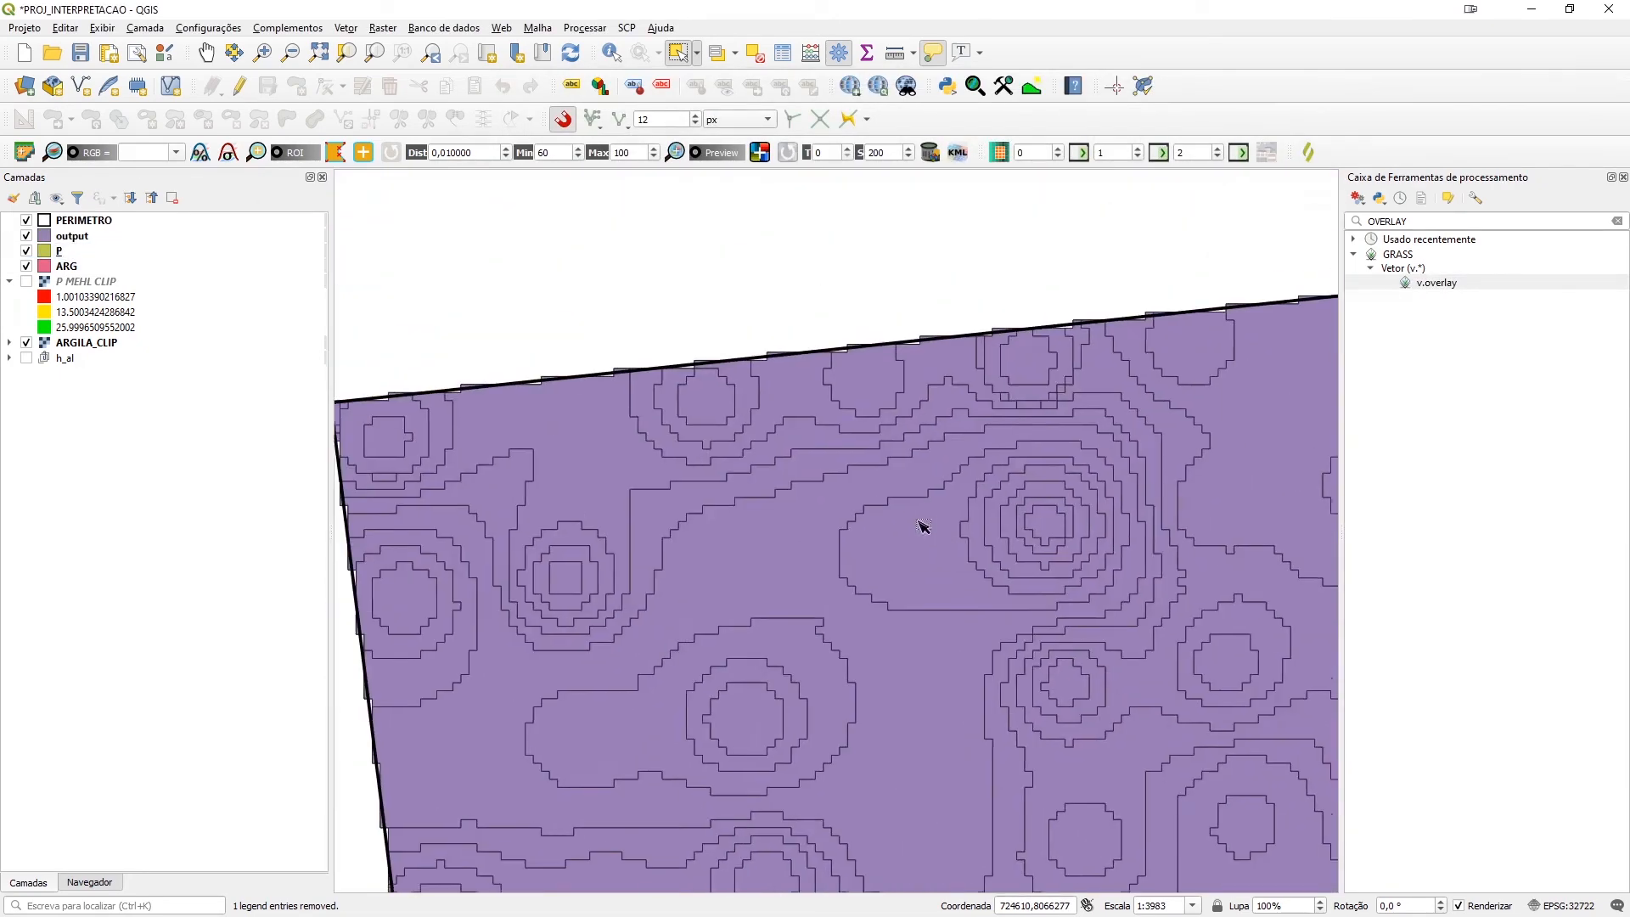
pyautogui.click(27, 251)
pyautogui.click(26, 239)
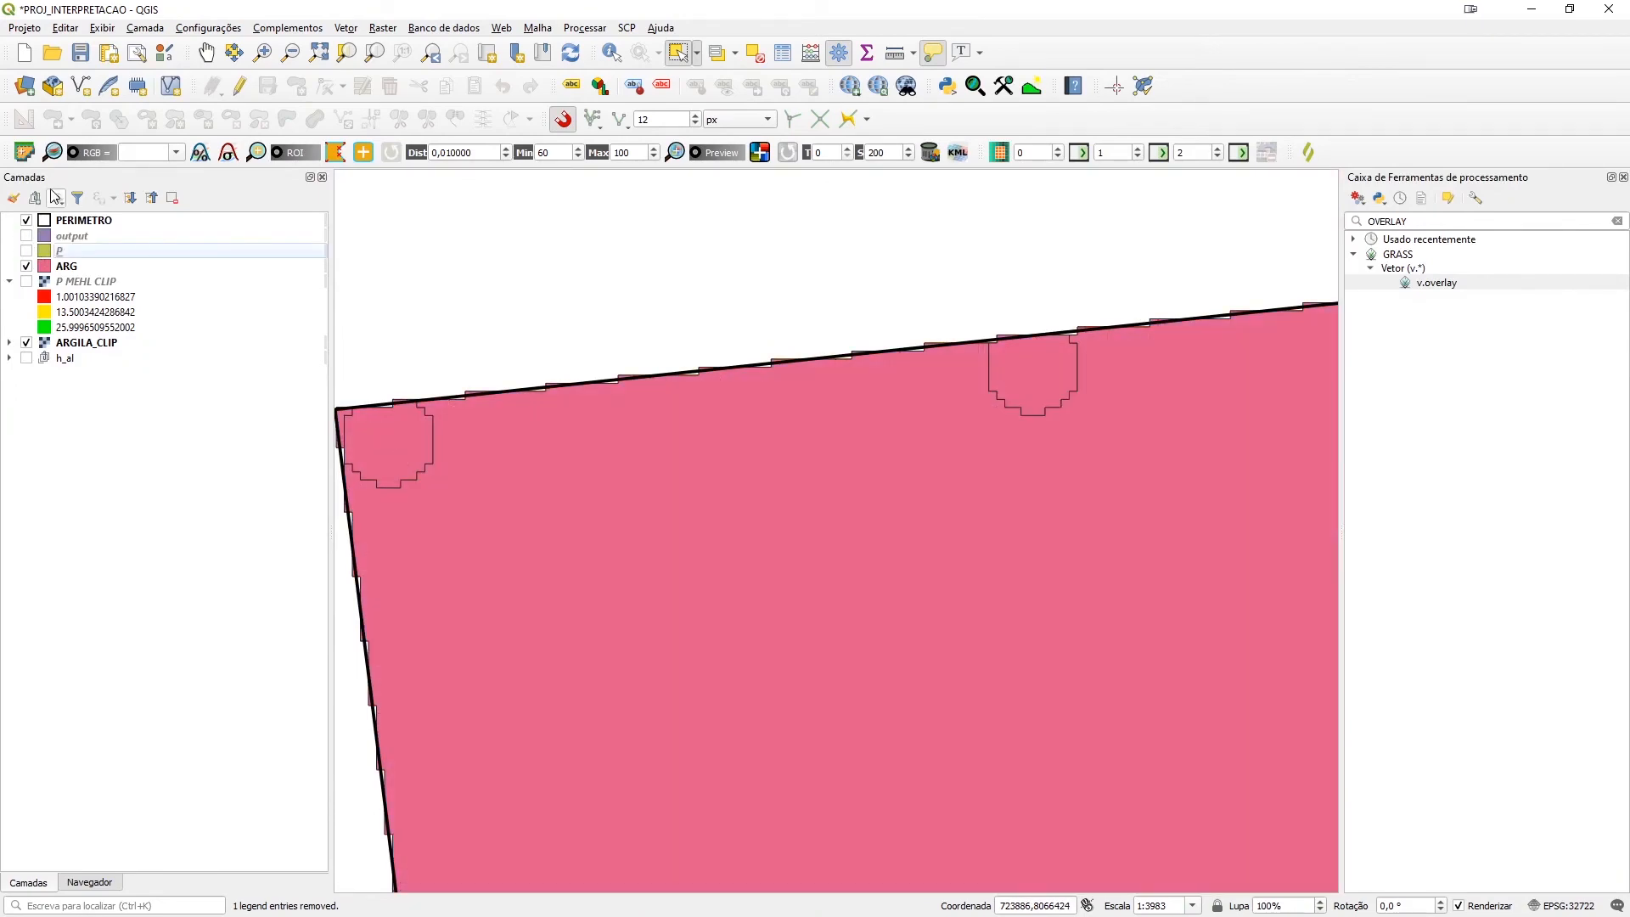
pyautogui.click(27, 251)
pyautogui.click(27, 251)
pyautogui.click(28, 252)
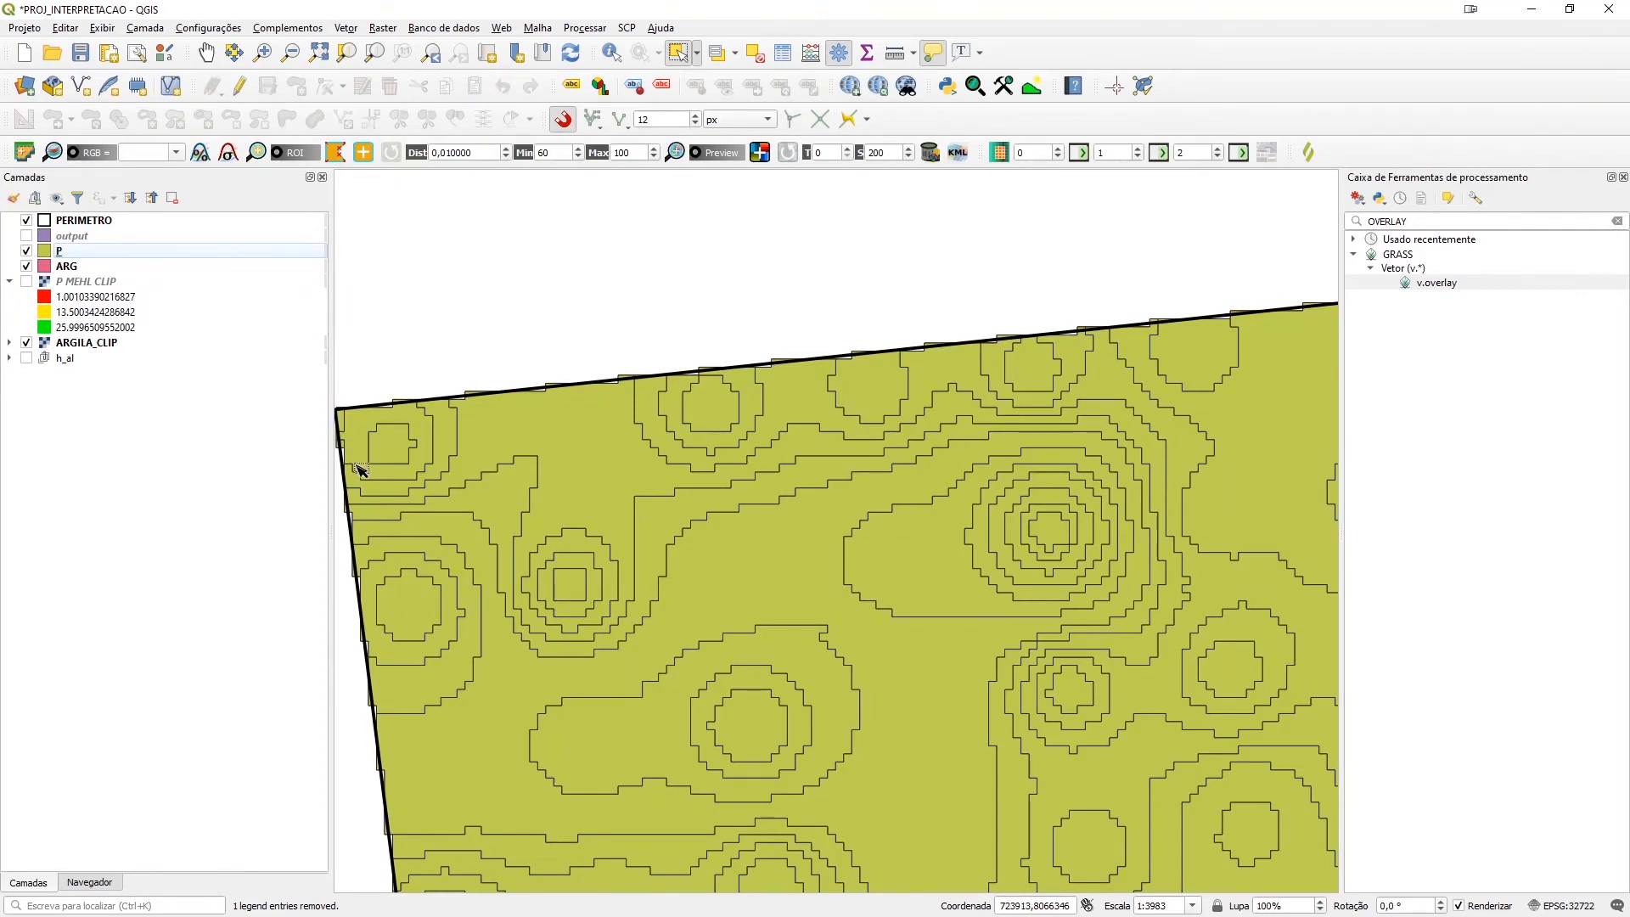
pyautogui.click(27, 237)
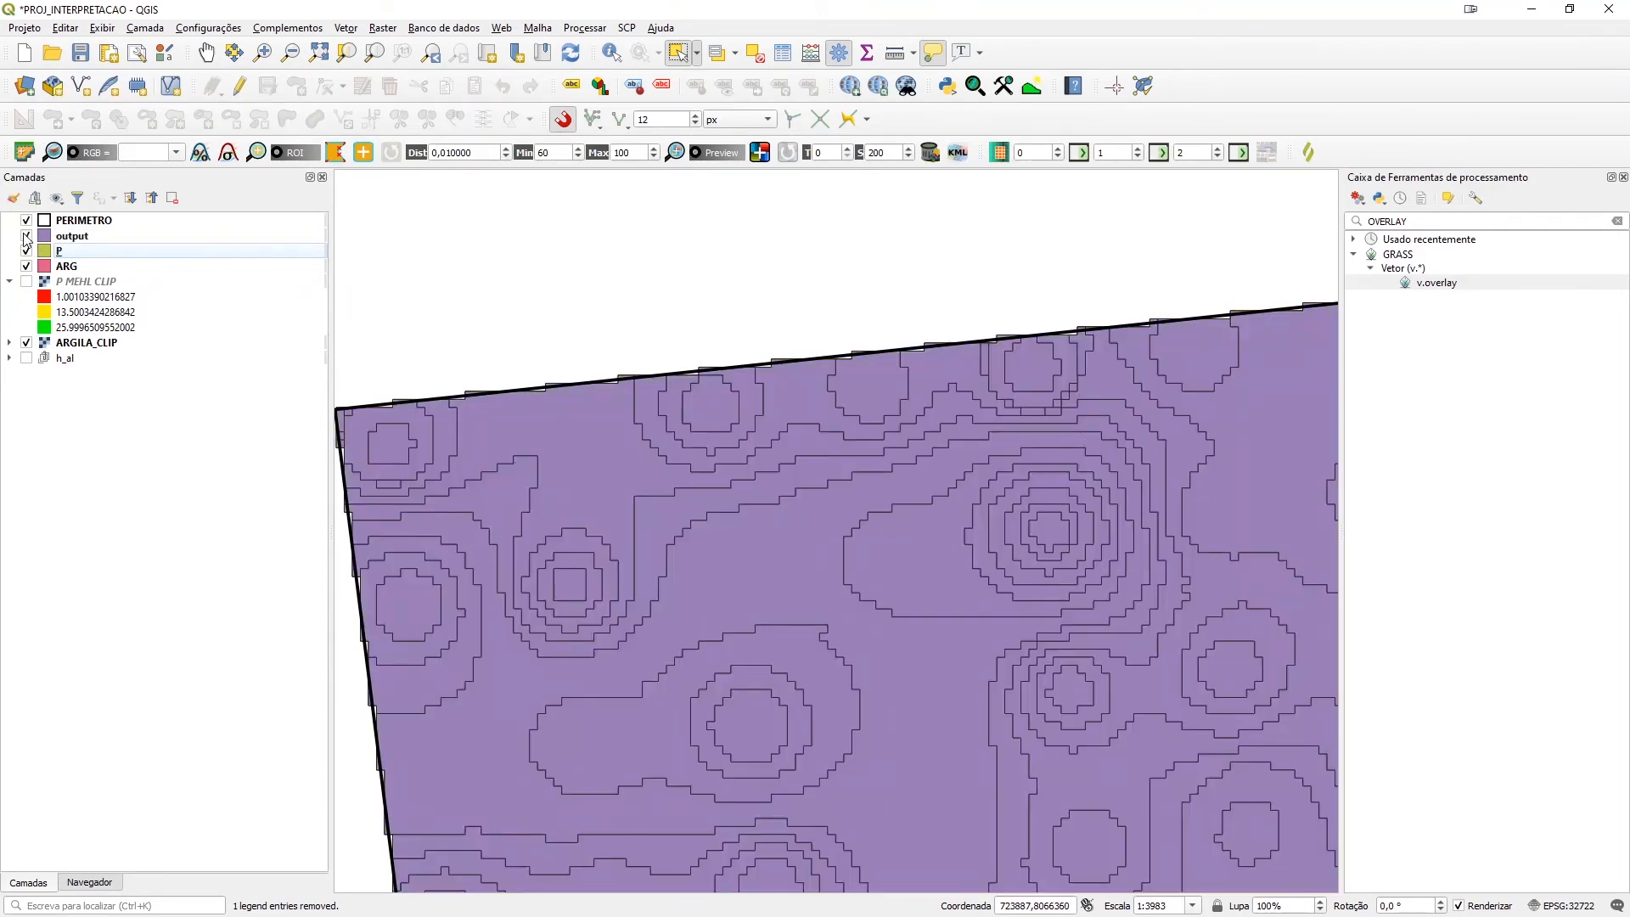
# Compare the overlay output's polygons with those of P along the upper boundary by hiding and showing the output layer
pyautogui.click(26, 237)
pyautogui.click(27, 237)
pyautogui.click(26, 237)
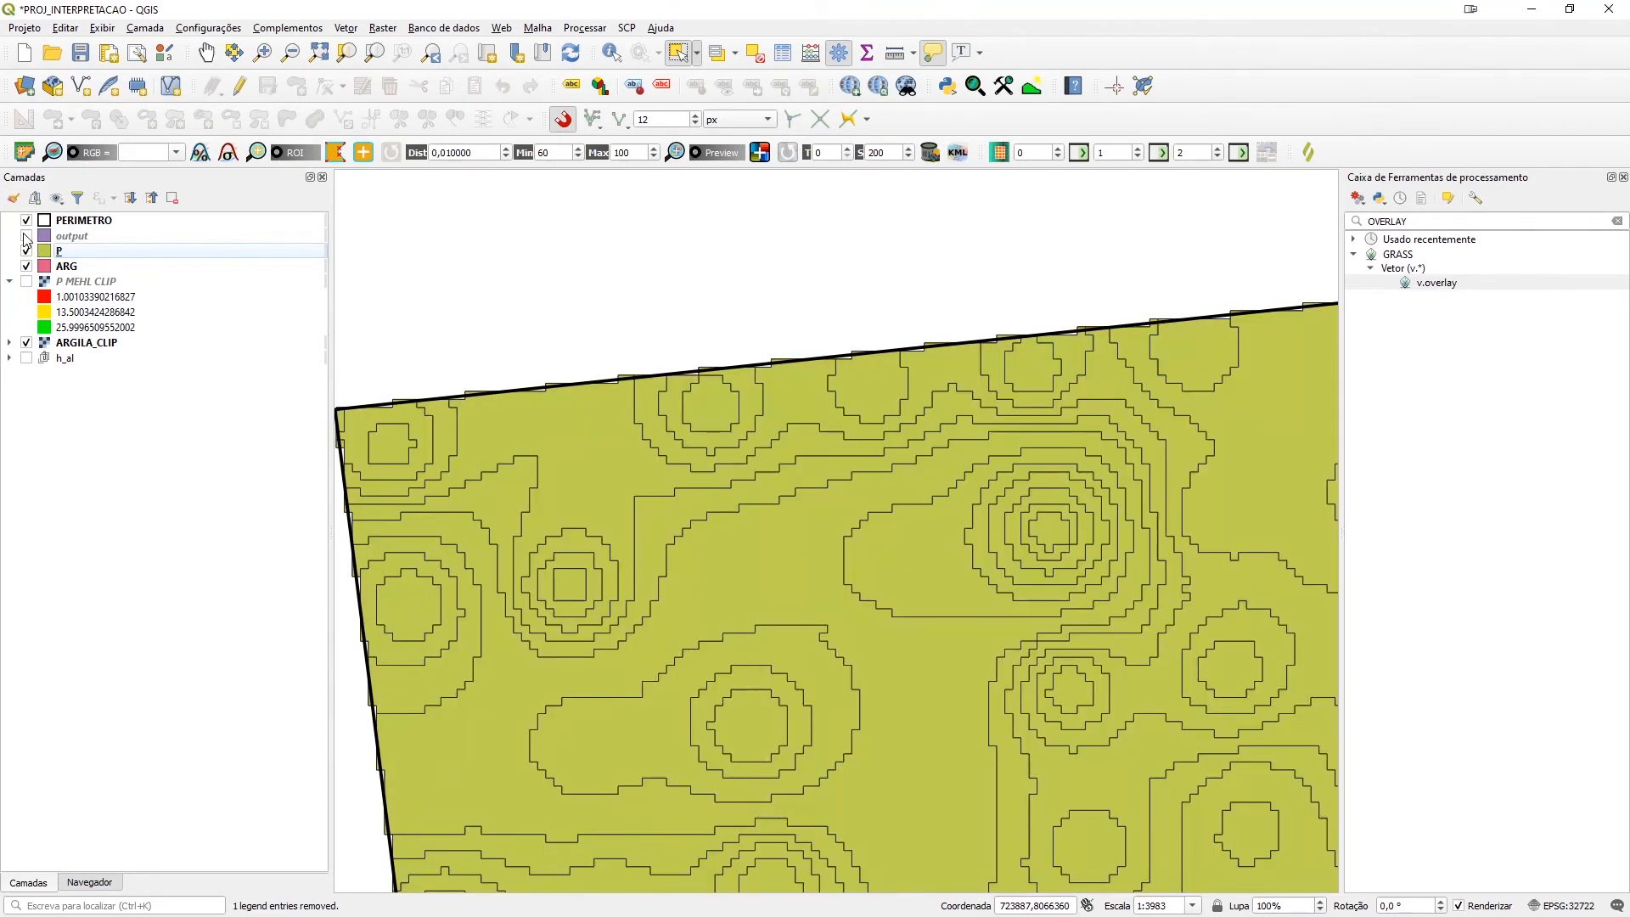
pyautogui.scroll(2, 713, 468)
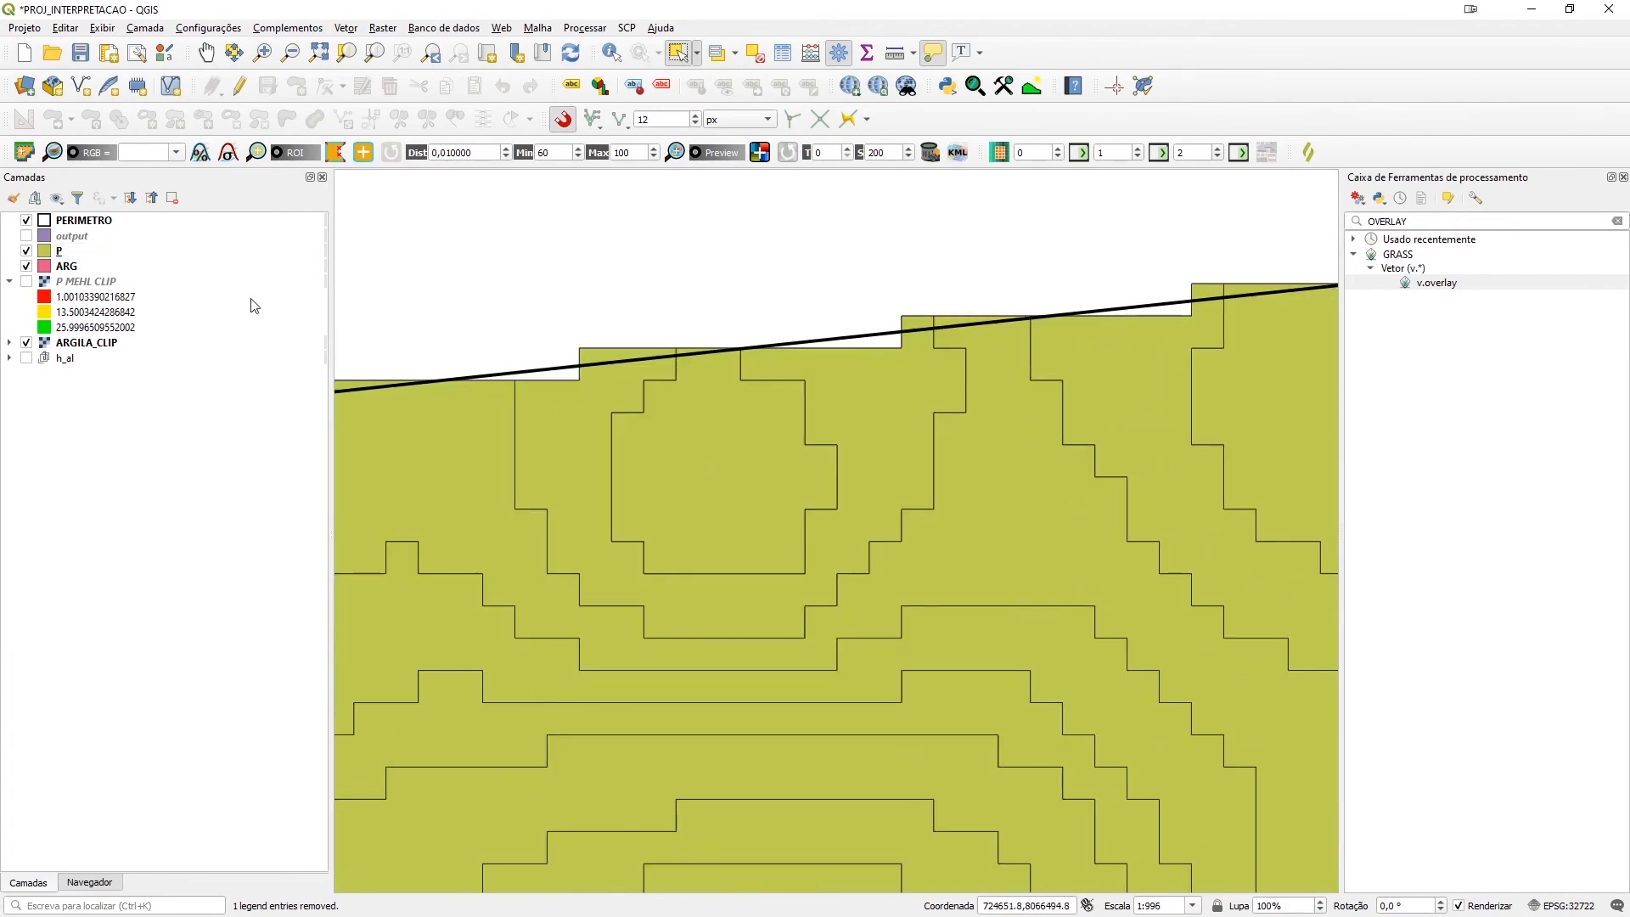
pyautogui.click(27, 237)
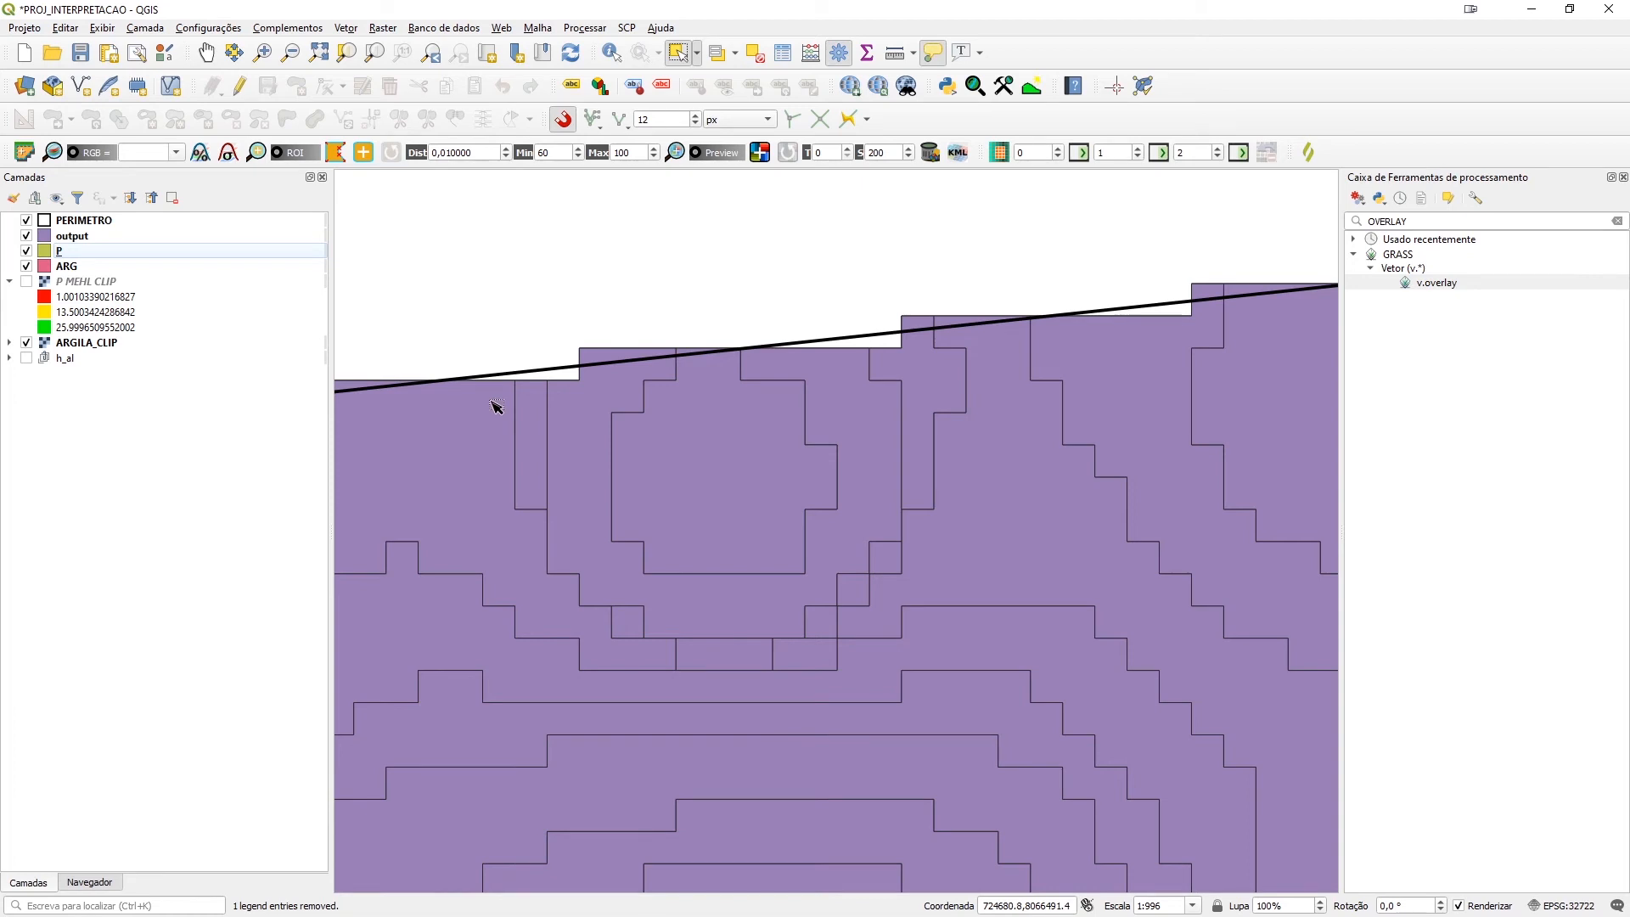
# Open the output layer's attribute table and sort the records by a_ARG and by b_P in descending order
pyautogui.rightClick(71, 242)
pyautogui.click(155, 420)
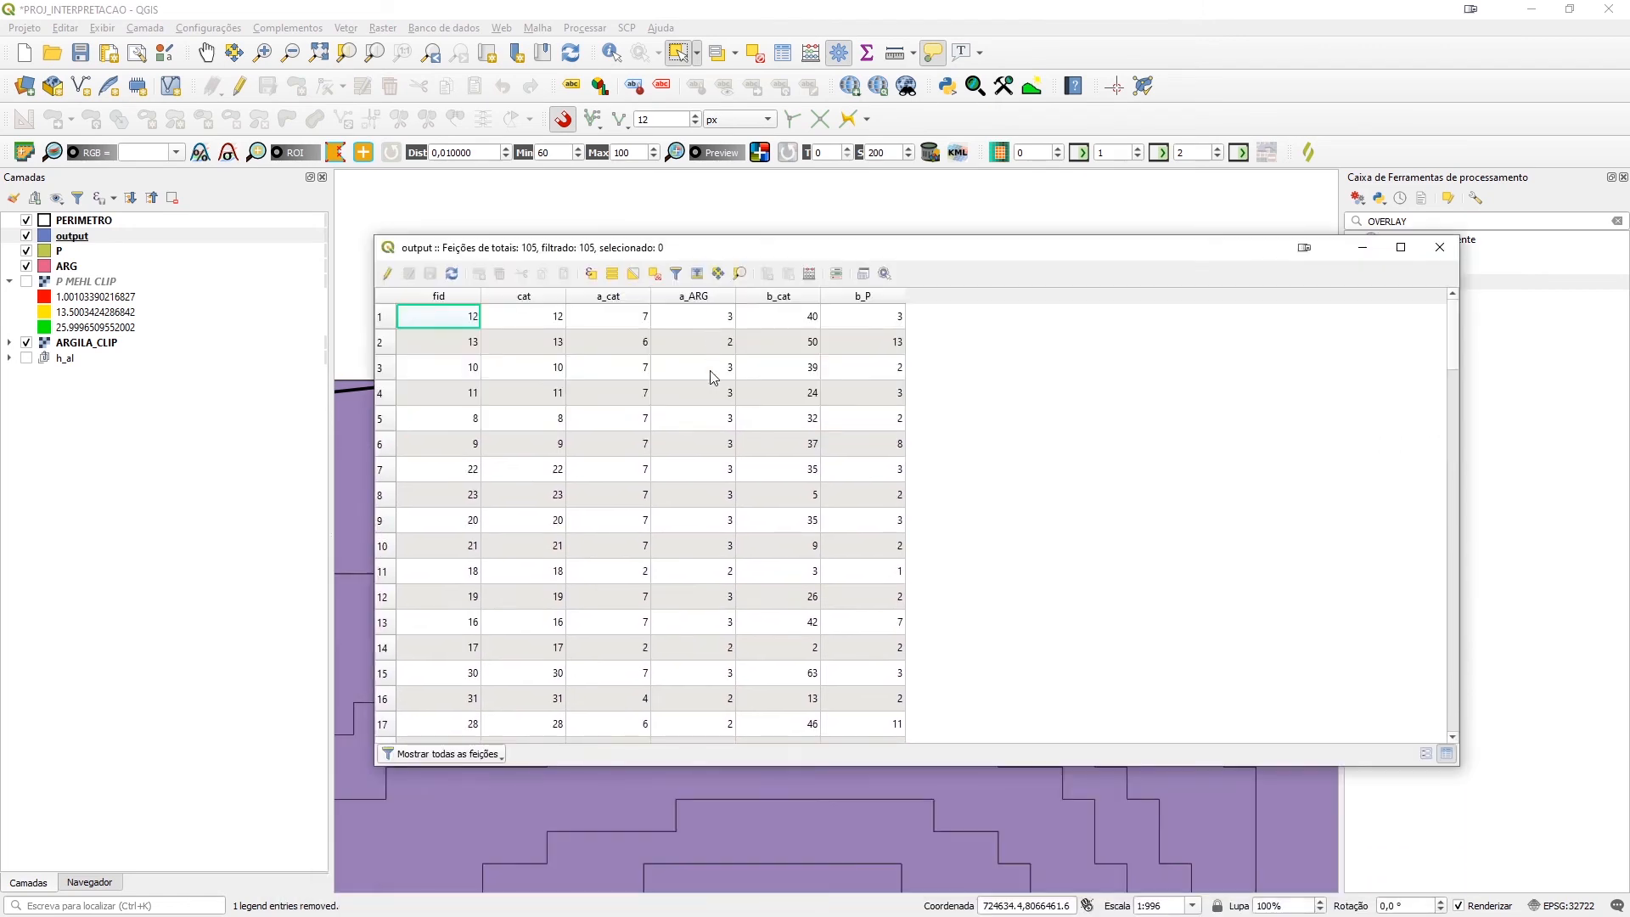
pyautogui.click(708, 296)
pyautogui.click(708, 296)
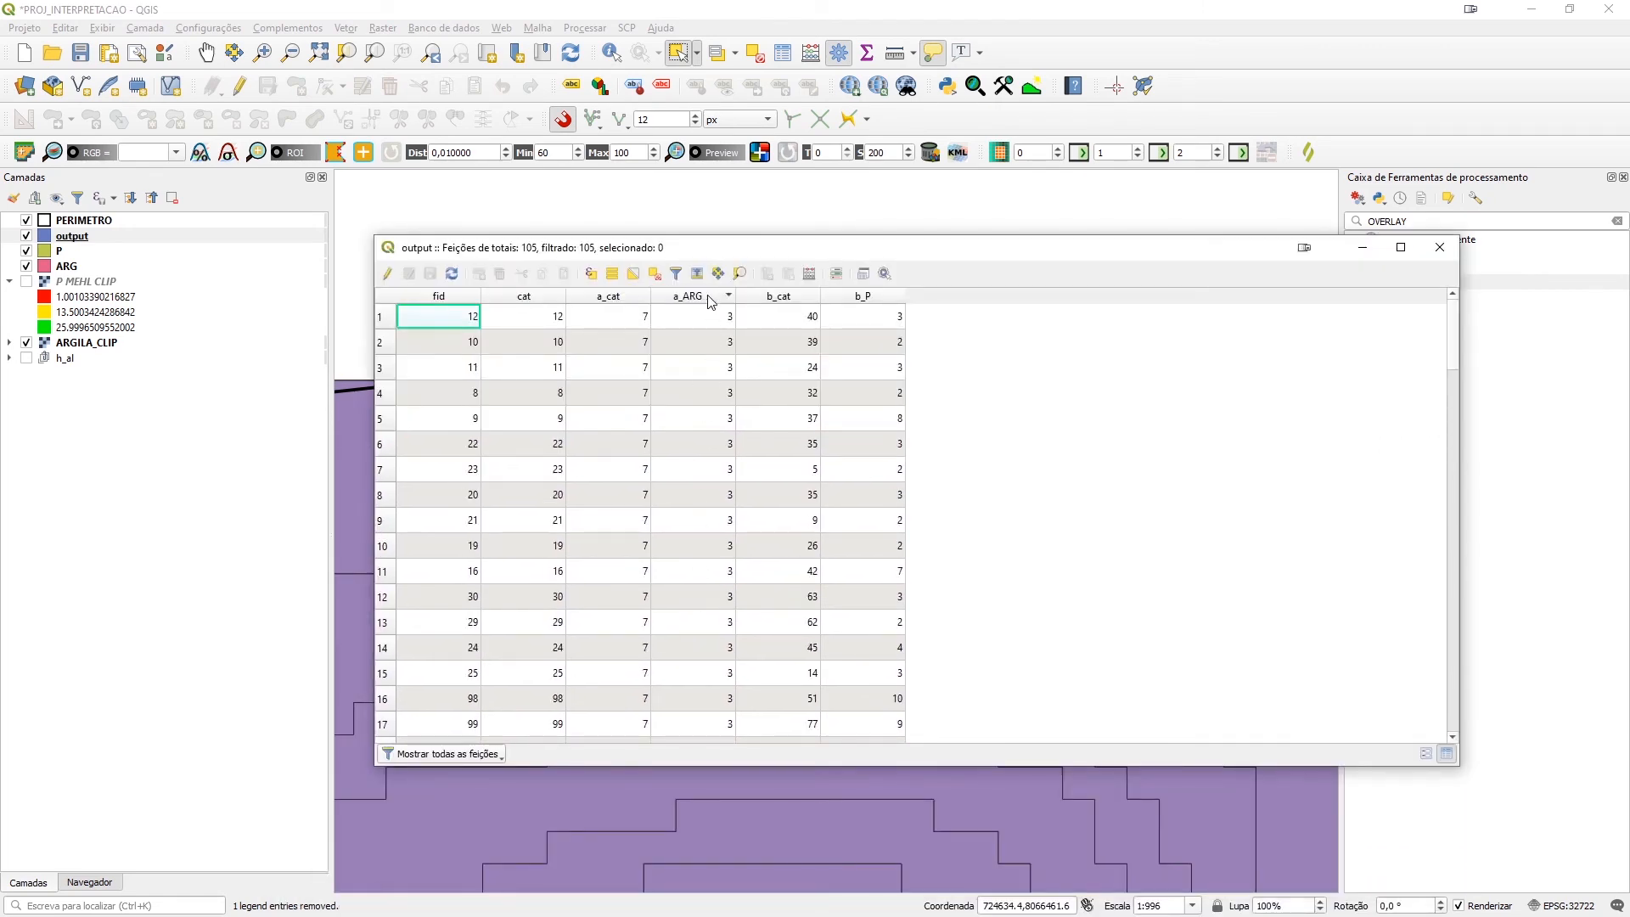
pyautogui.click(879, 297)
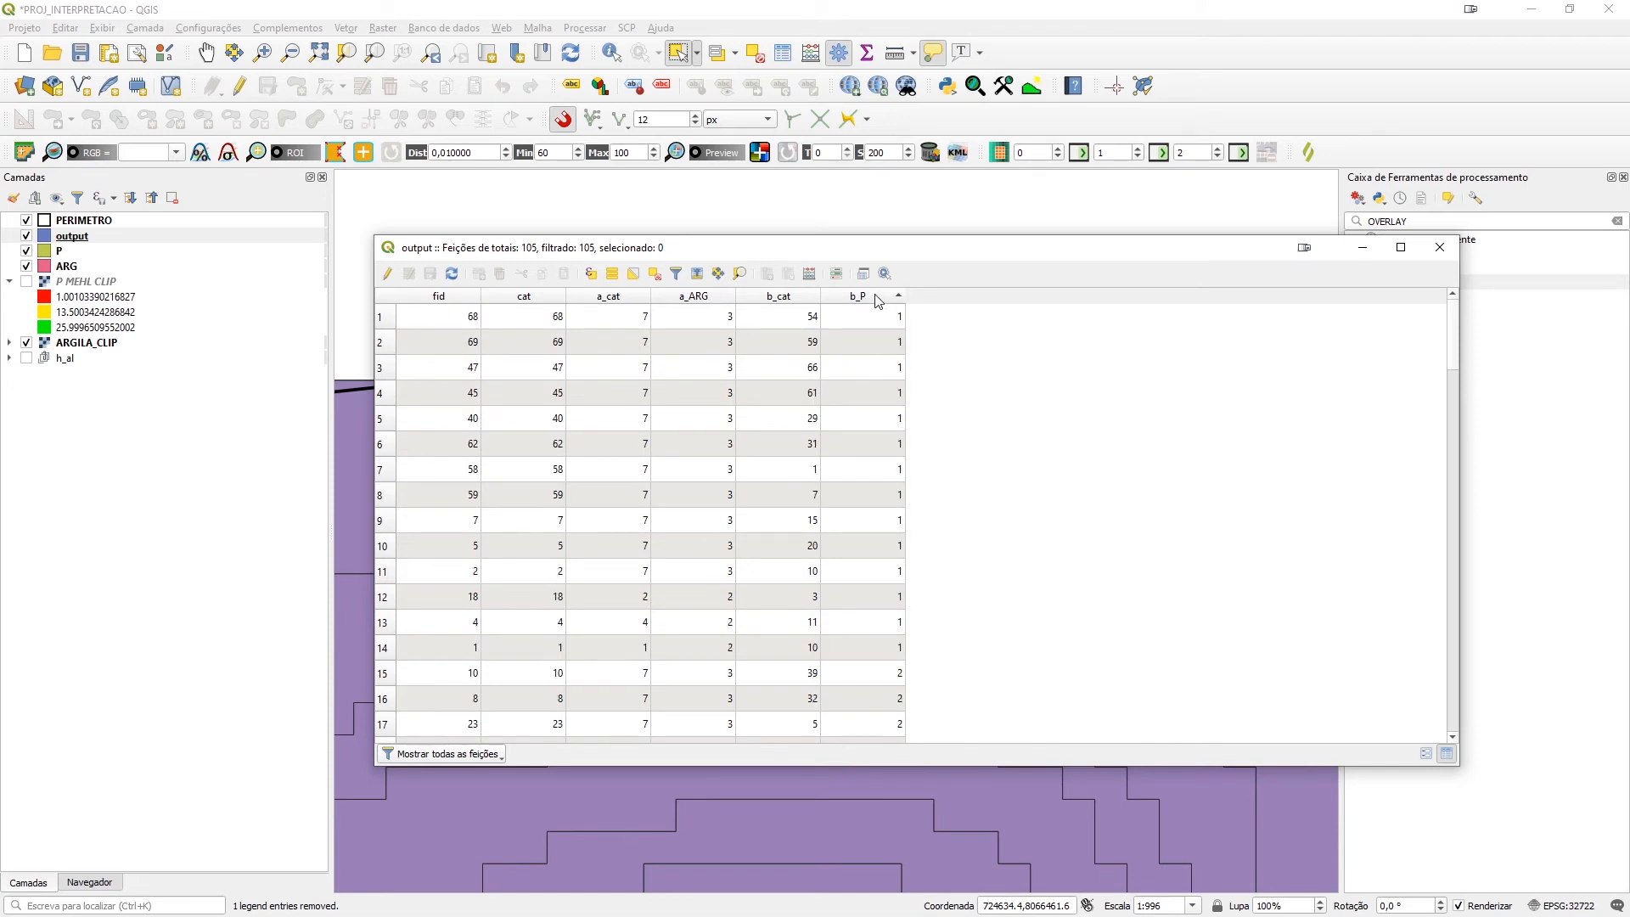
pyautogui.click(877, 302)
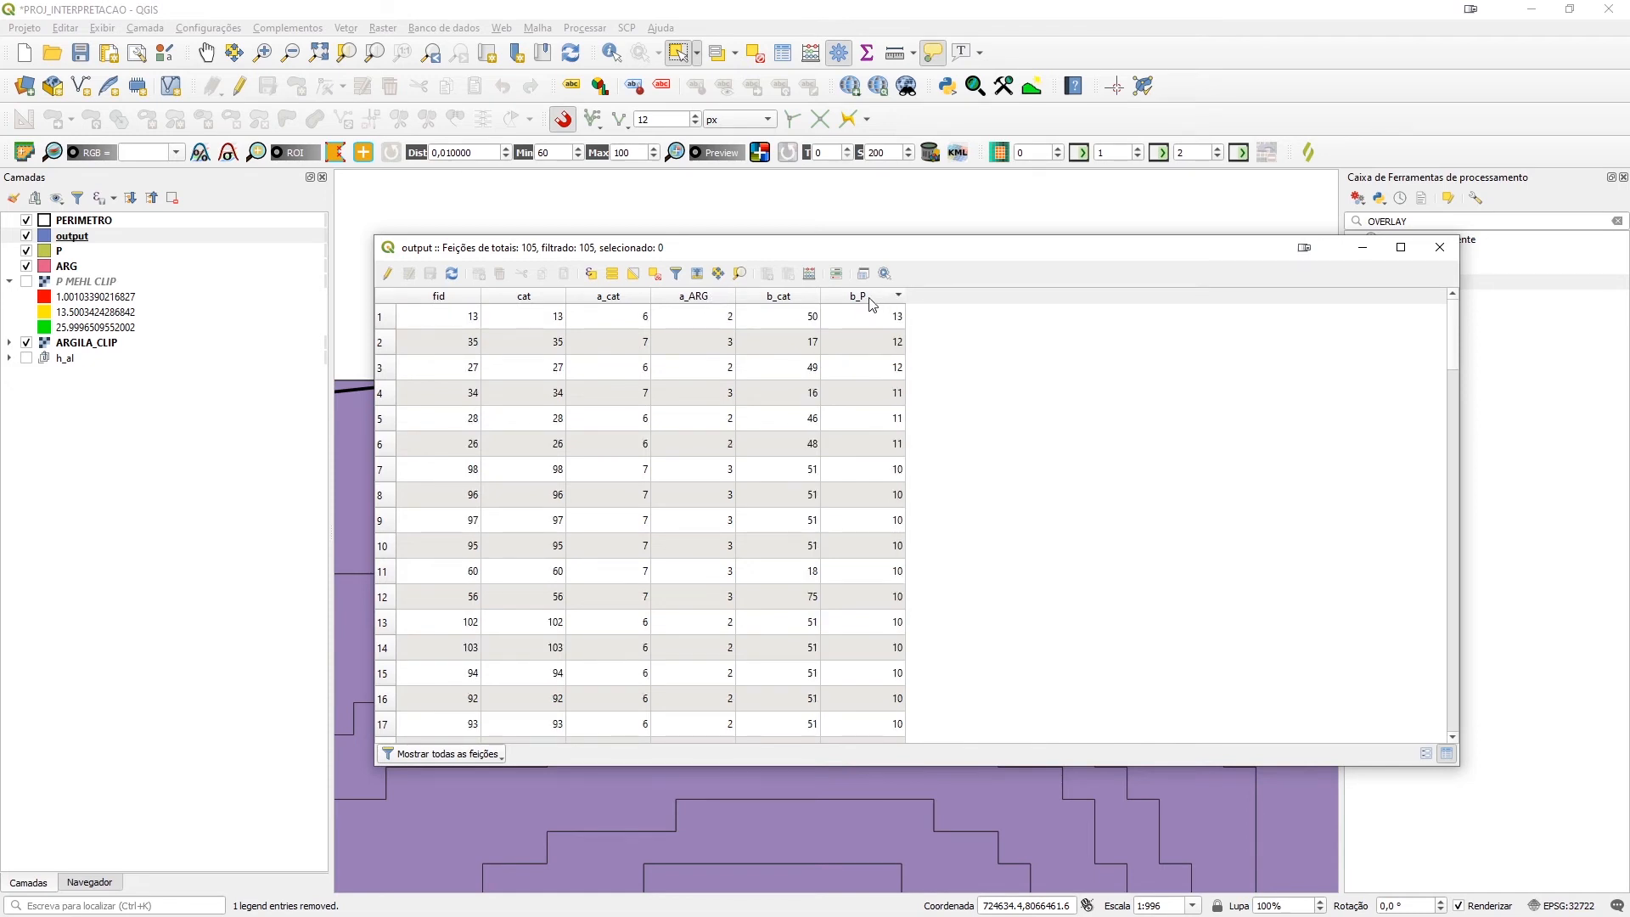
# Check the first record's a_ARG and b_P classes, then switch to the Mehlich 1 slides and advance to the CASE expression
pyautogui.click(702, 320)
pyautogui.click(869, 319)
pyautogui.click(693, 314)
pyautogui.click(849, 322)
pyautogui.click(703, 315)
pyautogui.click(837, 320)
pyautogui.click(804, 282)
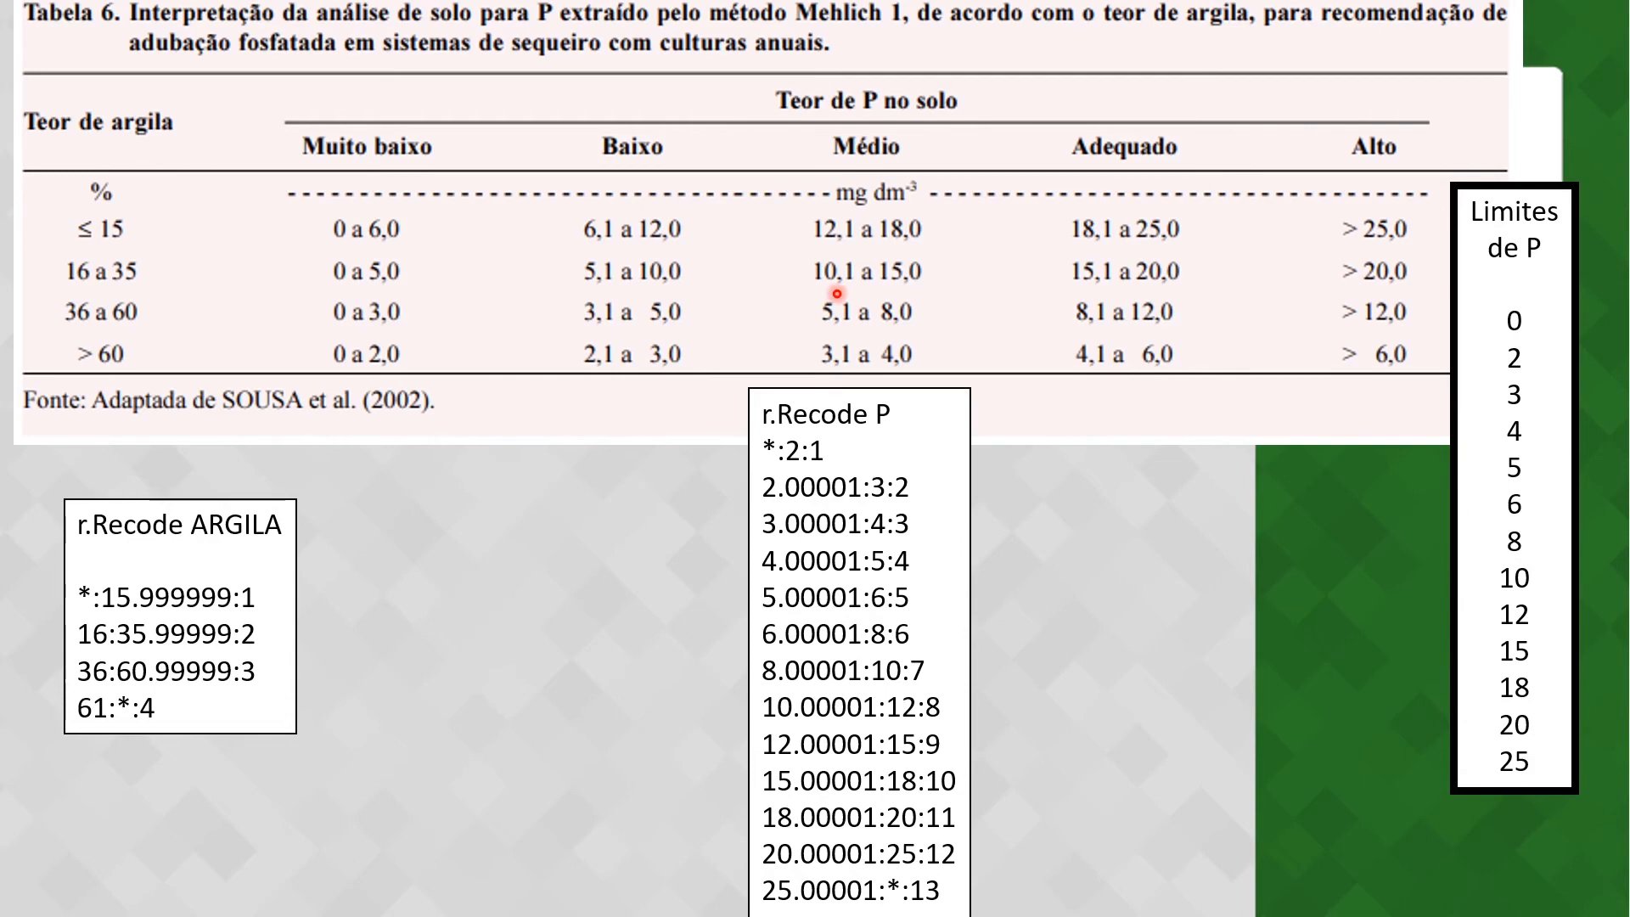
pyautogui.press('Right')
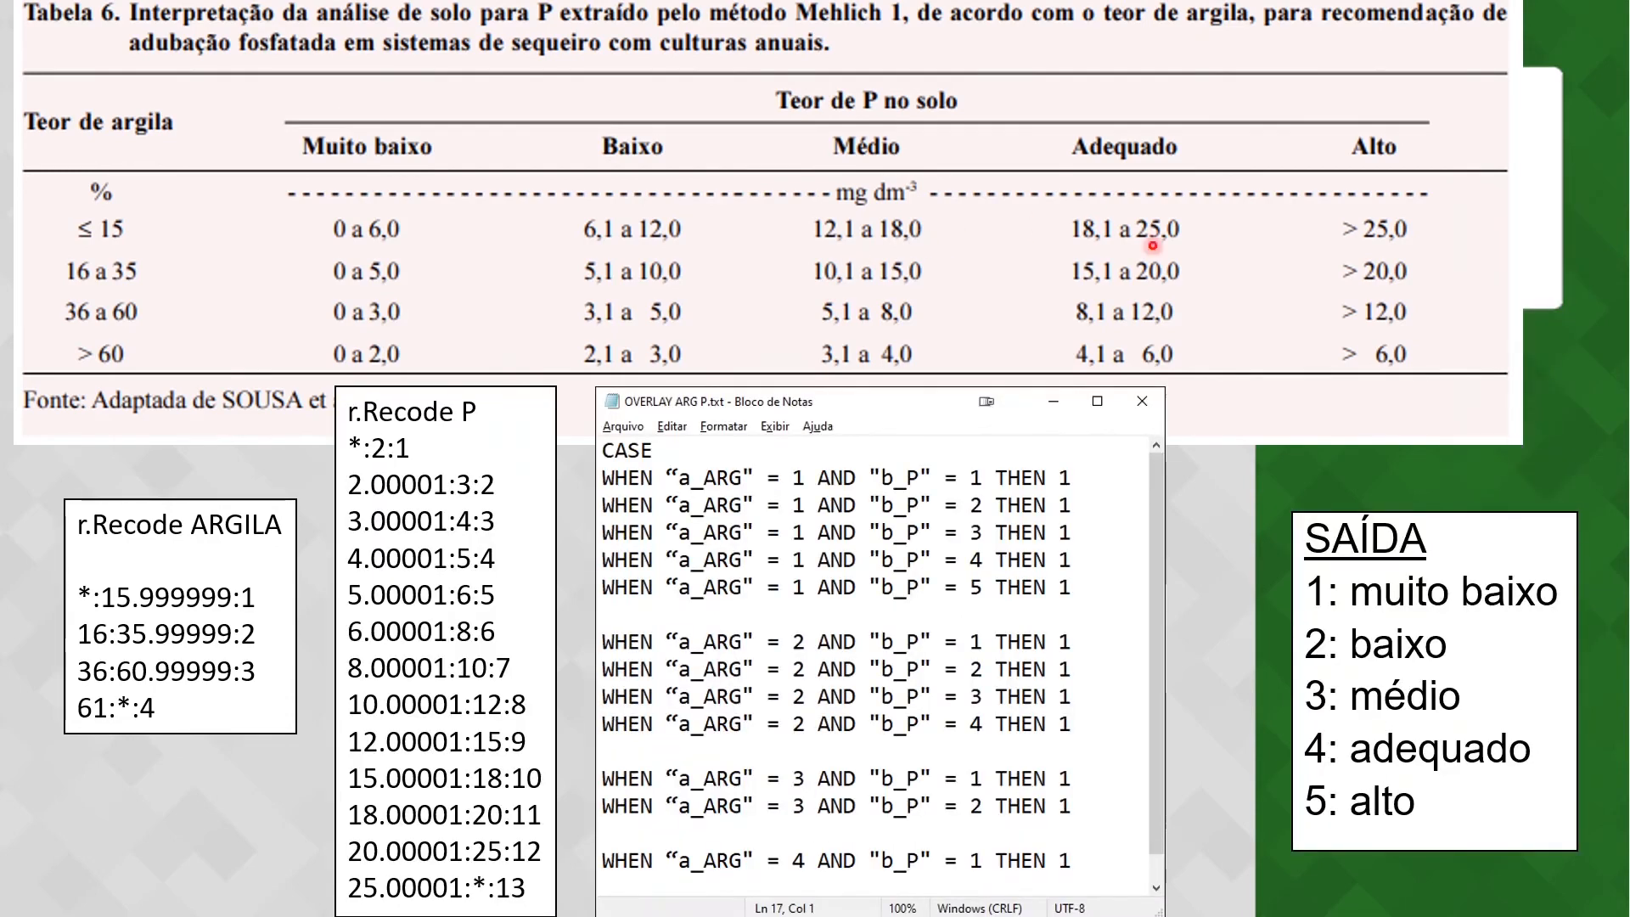
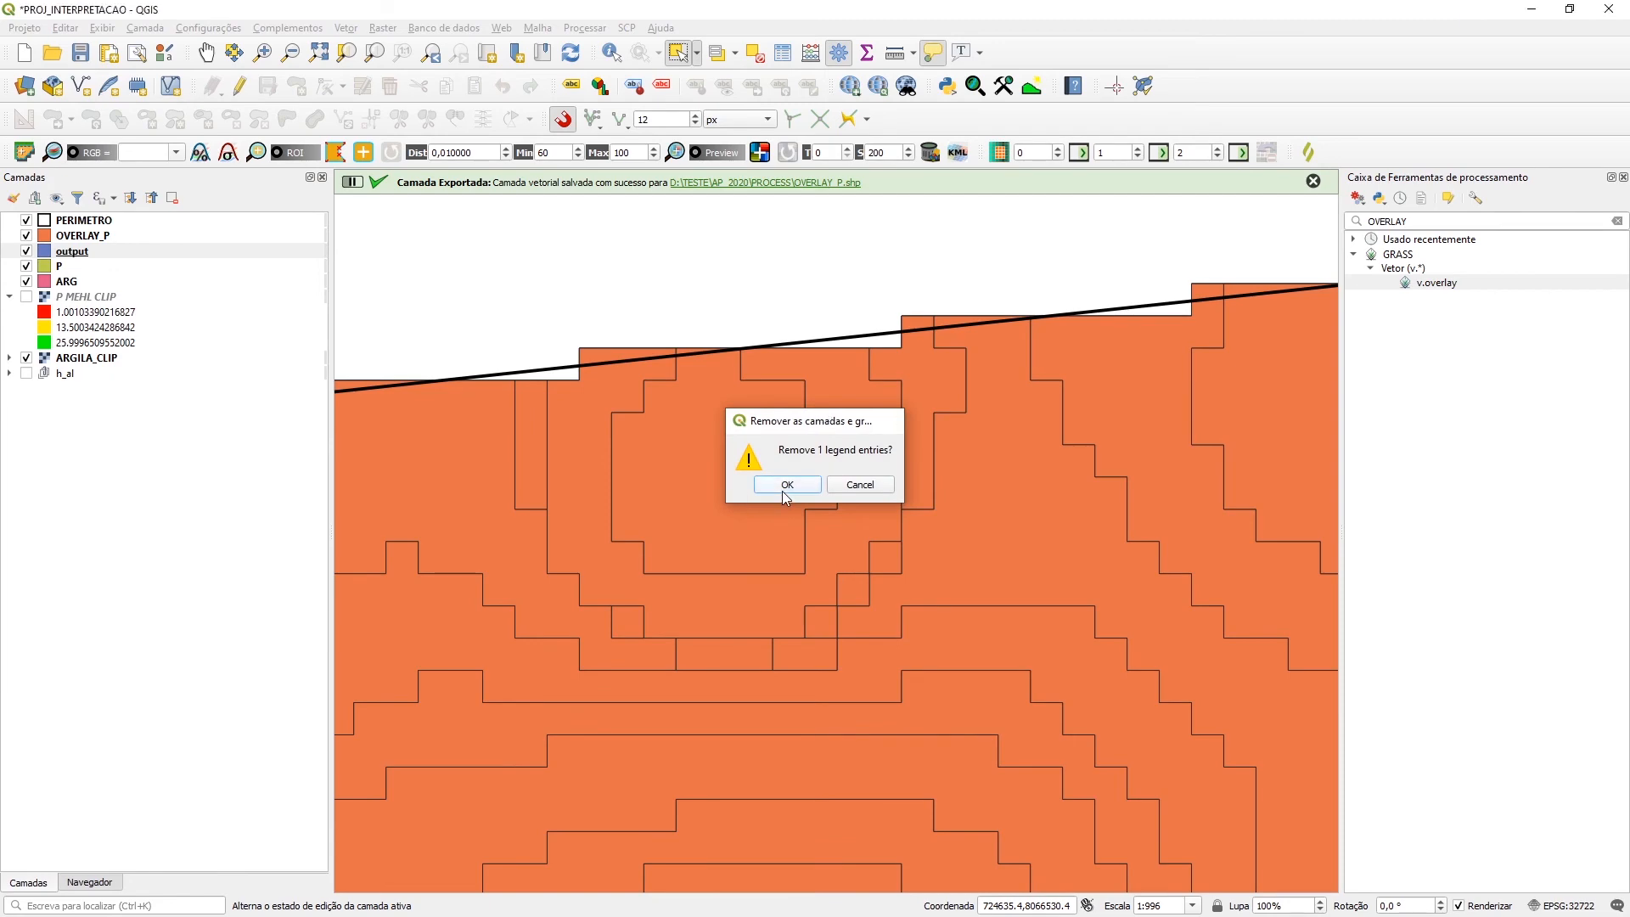
# Confirm the removal of the output layer in QGIS and open the attribute table of OVERLAY_P
pyautogui.click(782, 490)
pyautogui.scroll(-3, 785, 491)
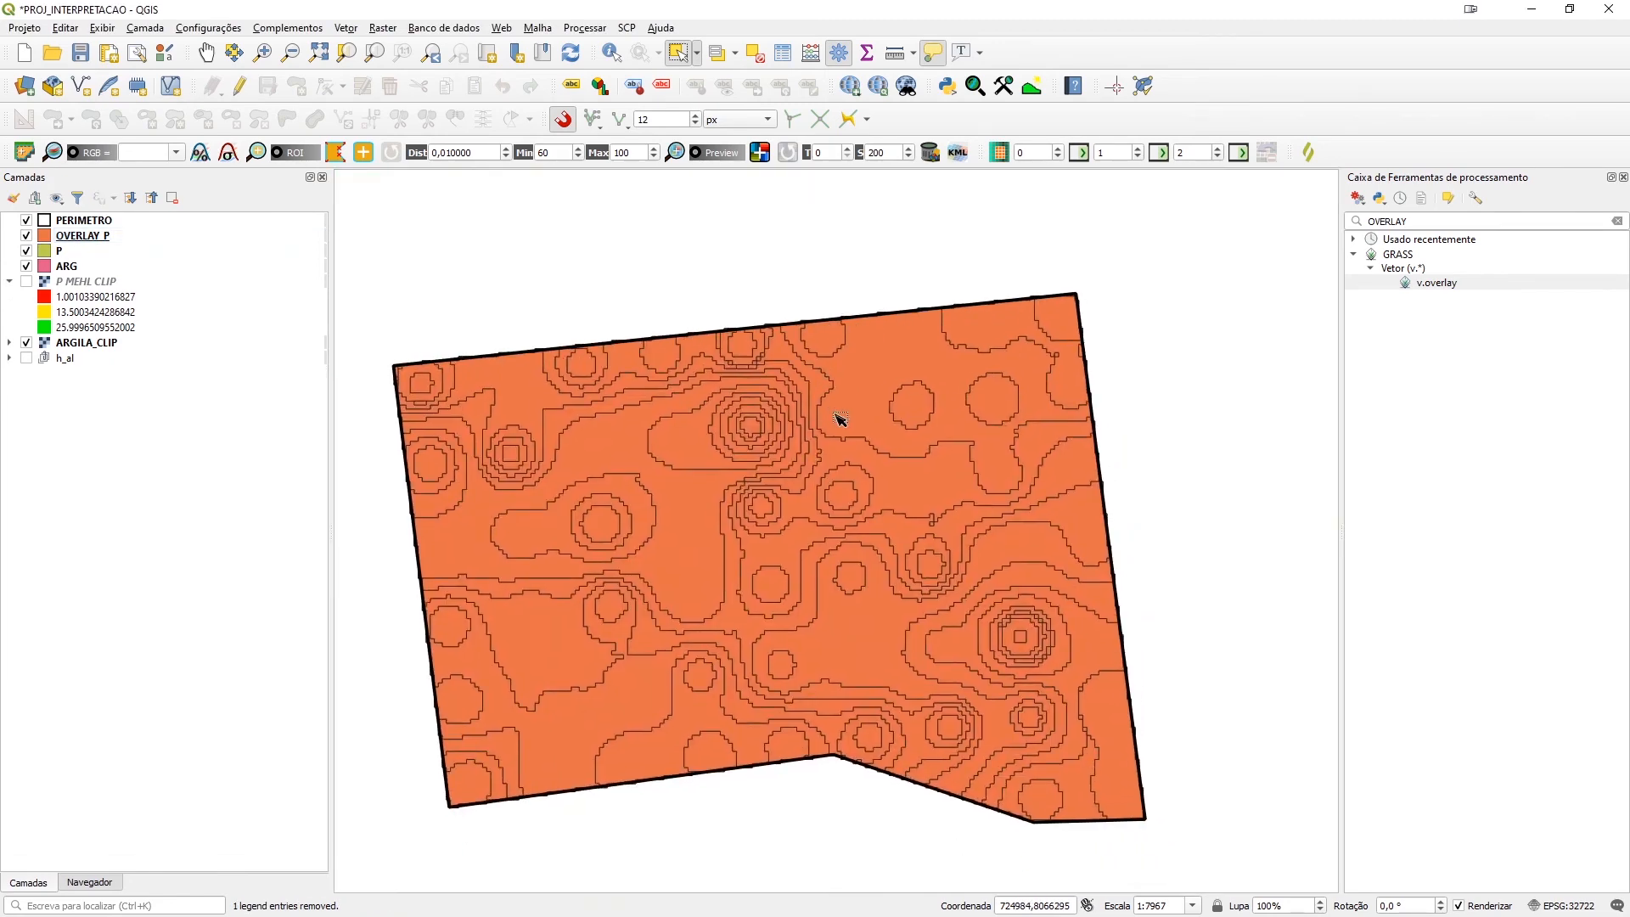
pyautogui.rightClick(81, 236)
pyautogui.click(143, 427)
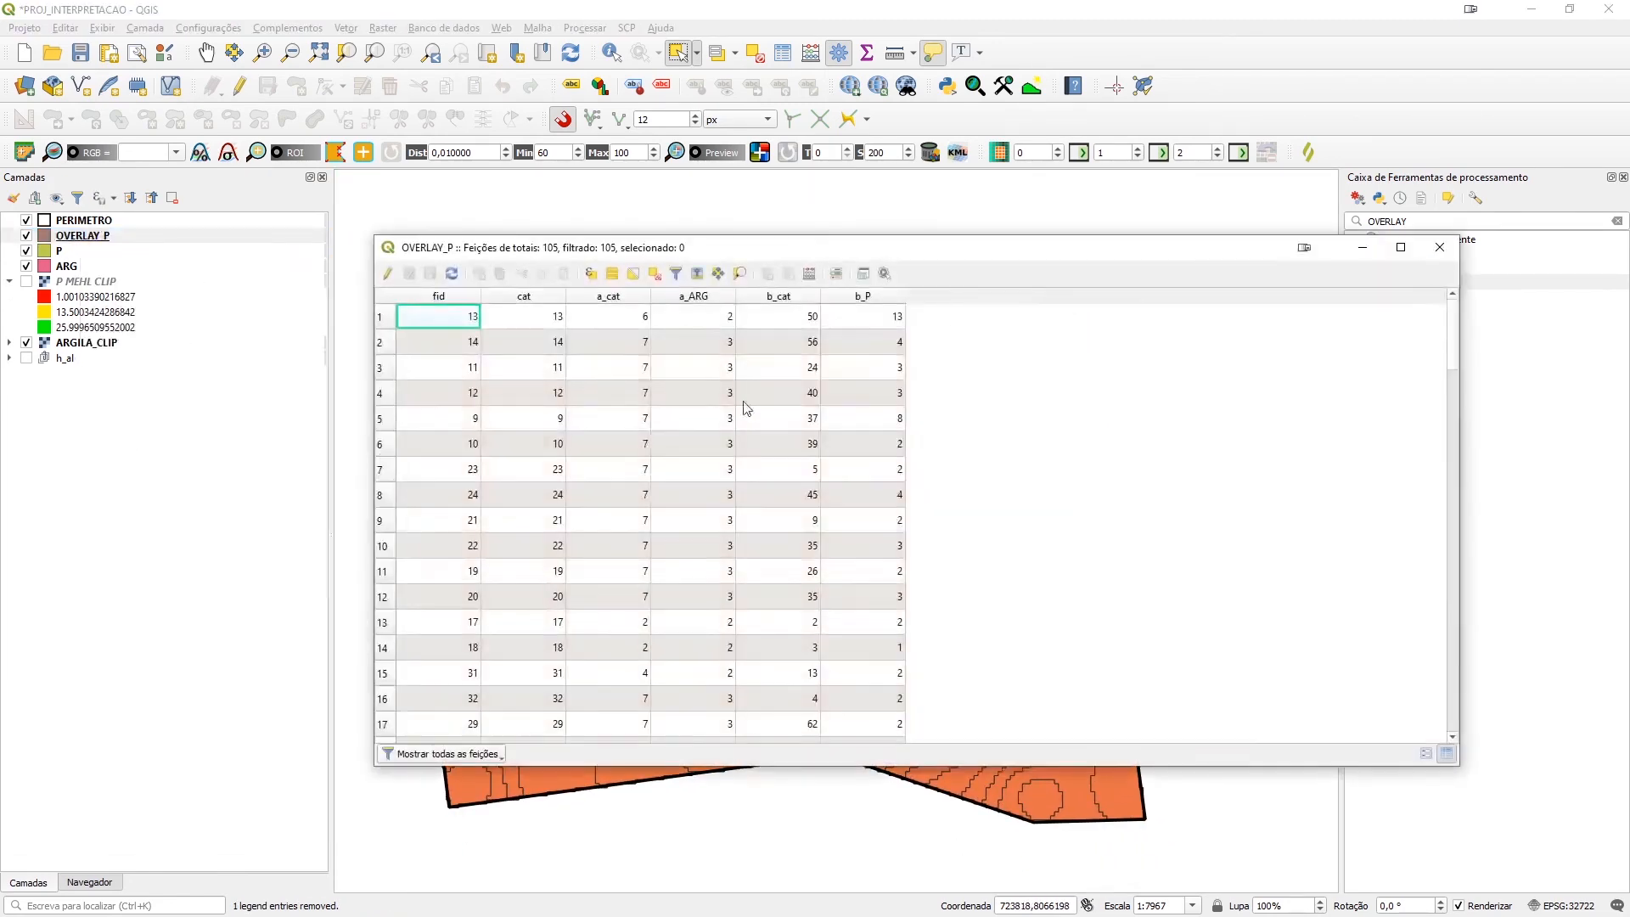
# Set up a new integer field named INTERPRET for OVERLAY_P in the field calculator
pyautogui.click(811, 274)
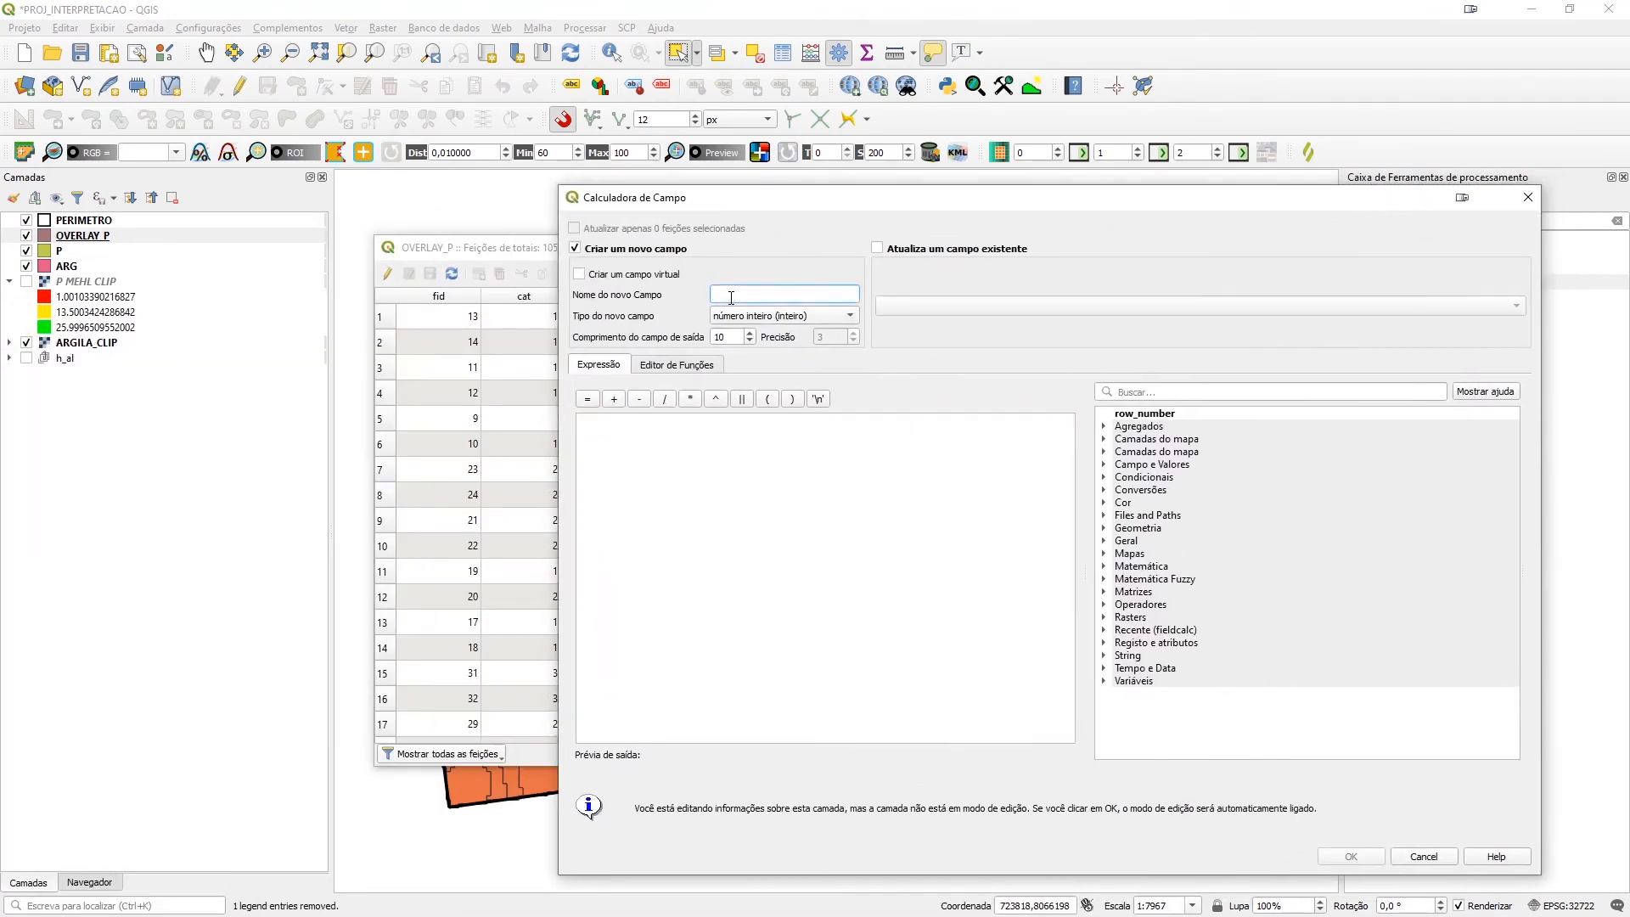
pyautogui.write('INTERPRET')
pyautogui.click(841, 314)
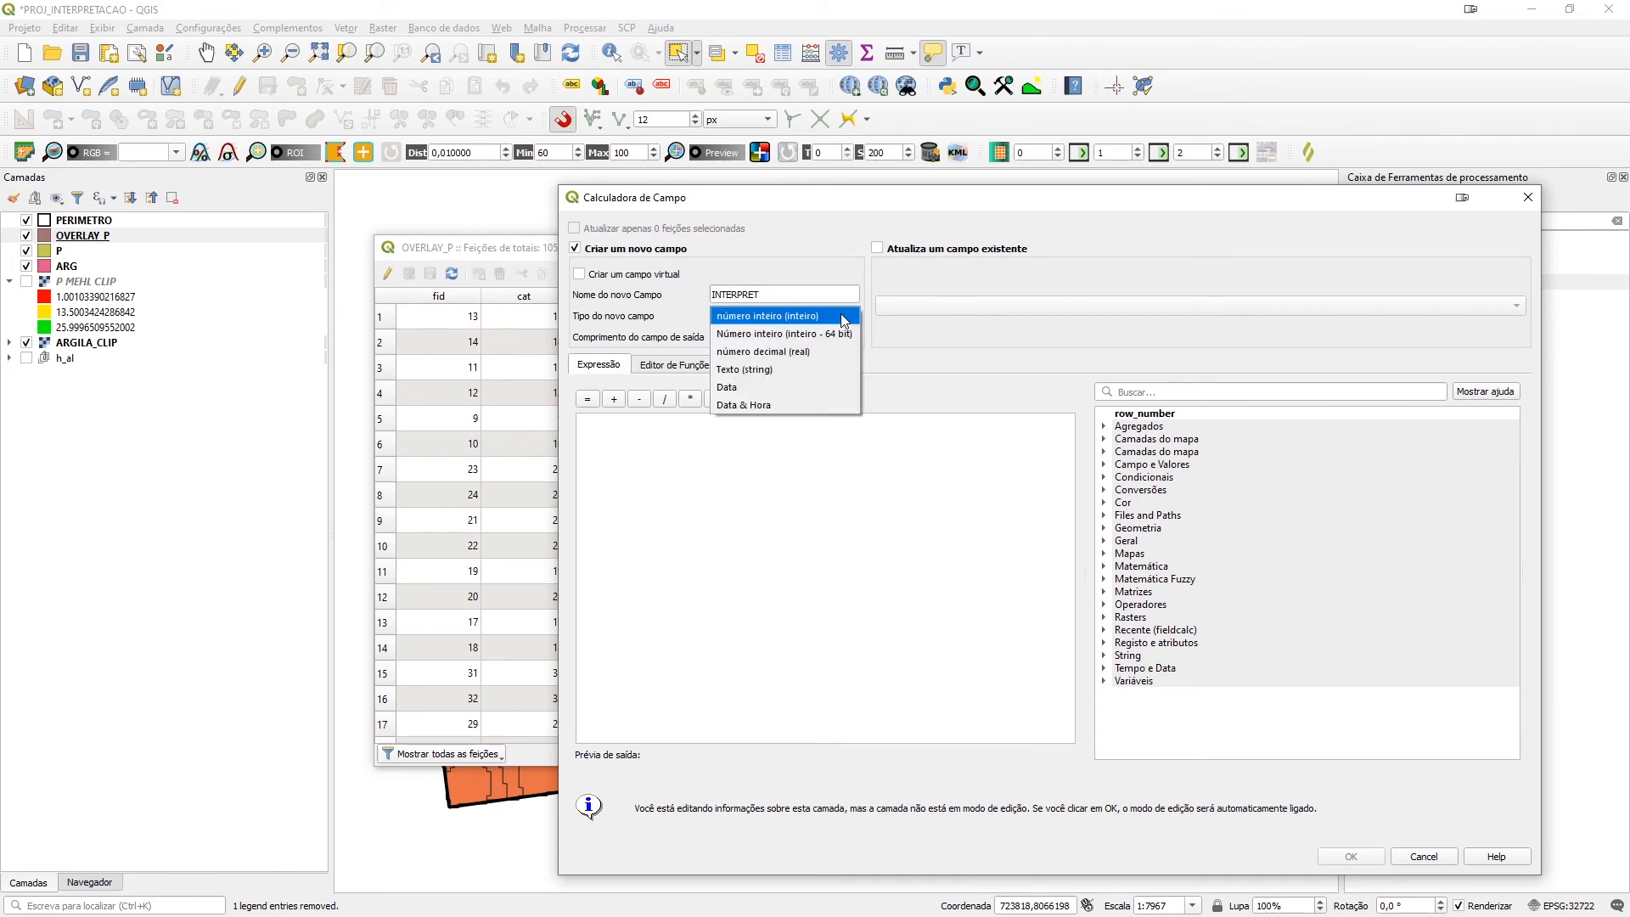
pyautogui.click(814, 318)
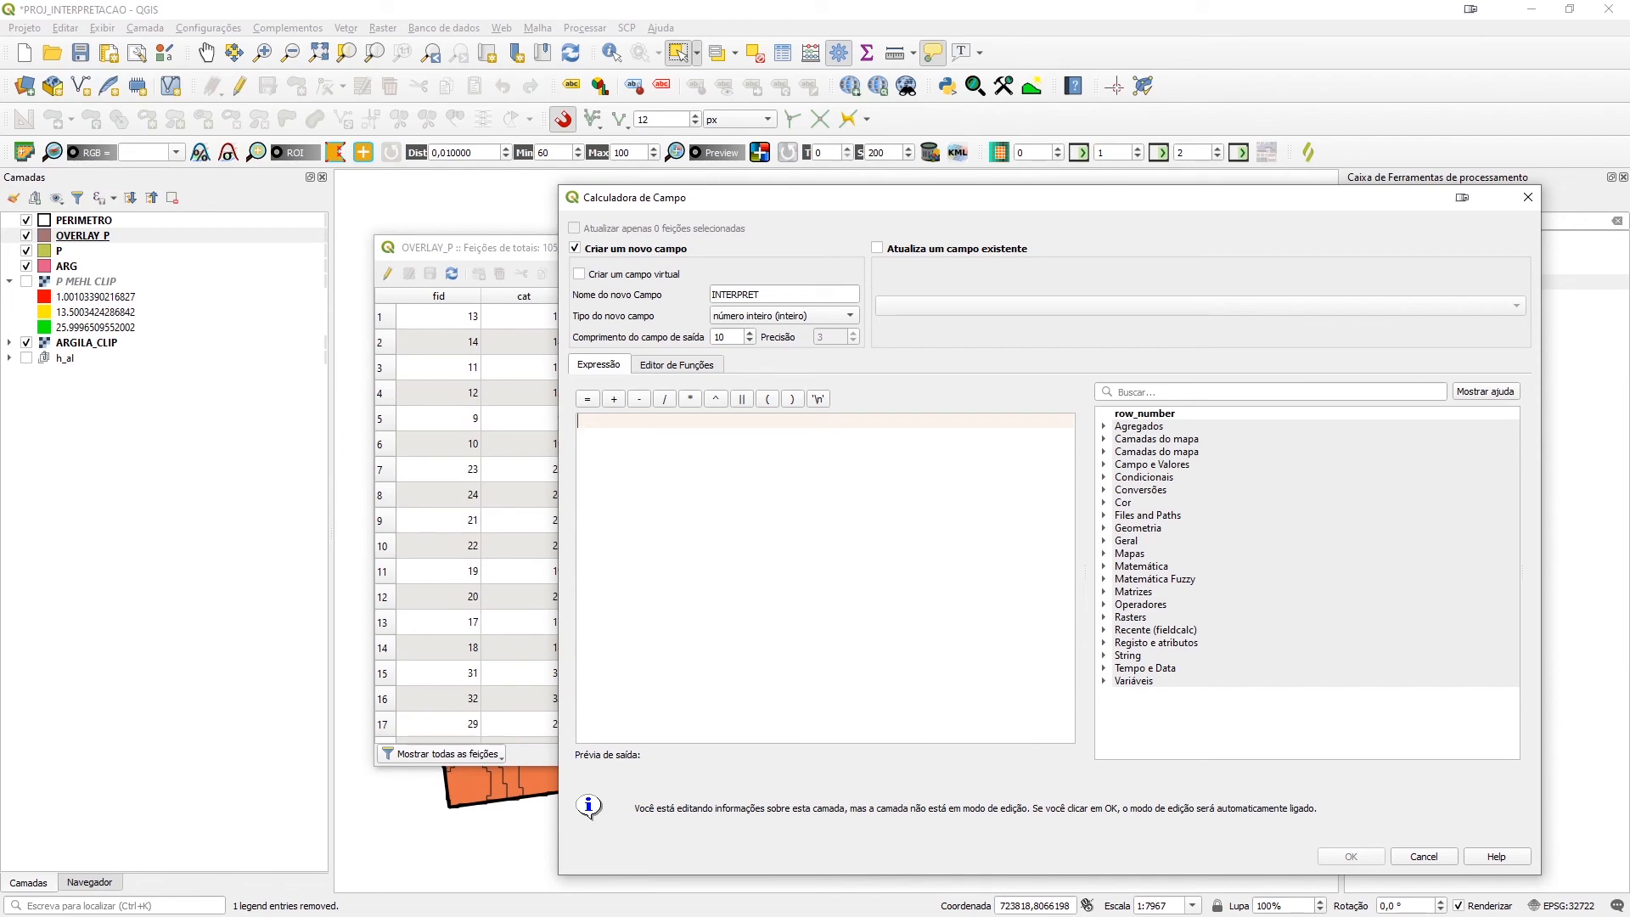
# Copy the whole CASE expression from OVERLAY ARG P.txt in Notepad into the field calculator's expression for INTERPRET
pyautogui.hotkey('alt', 'Tab')
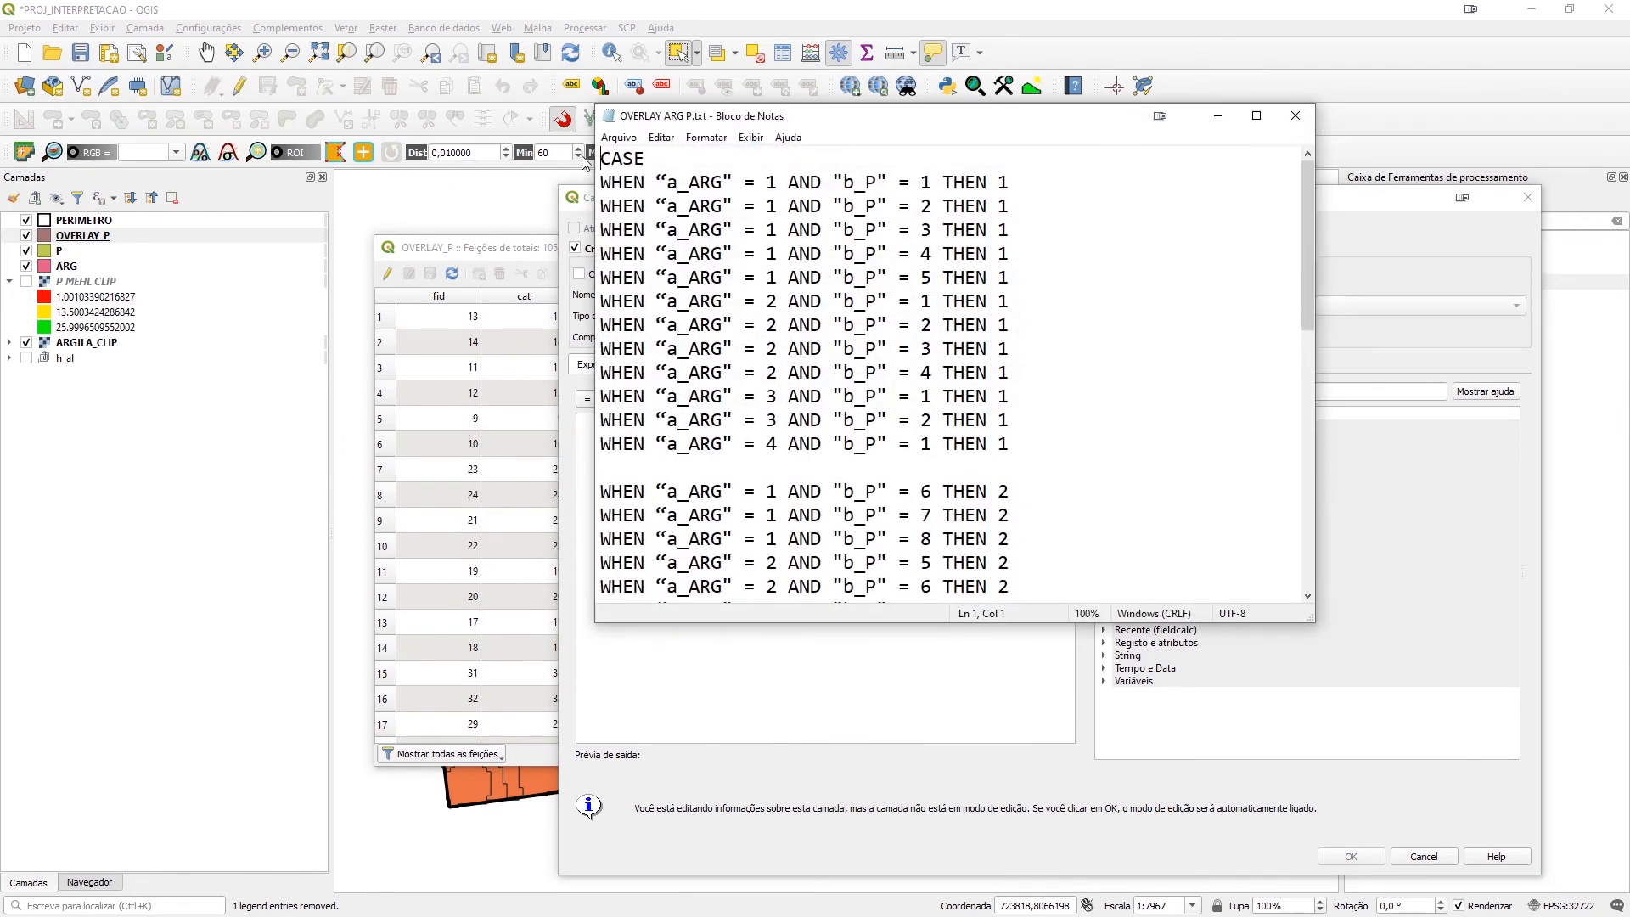
pyautogui.hotkey('ctrl', 'a')
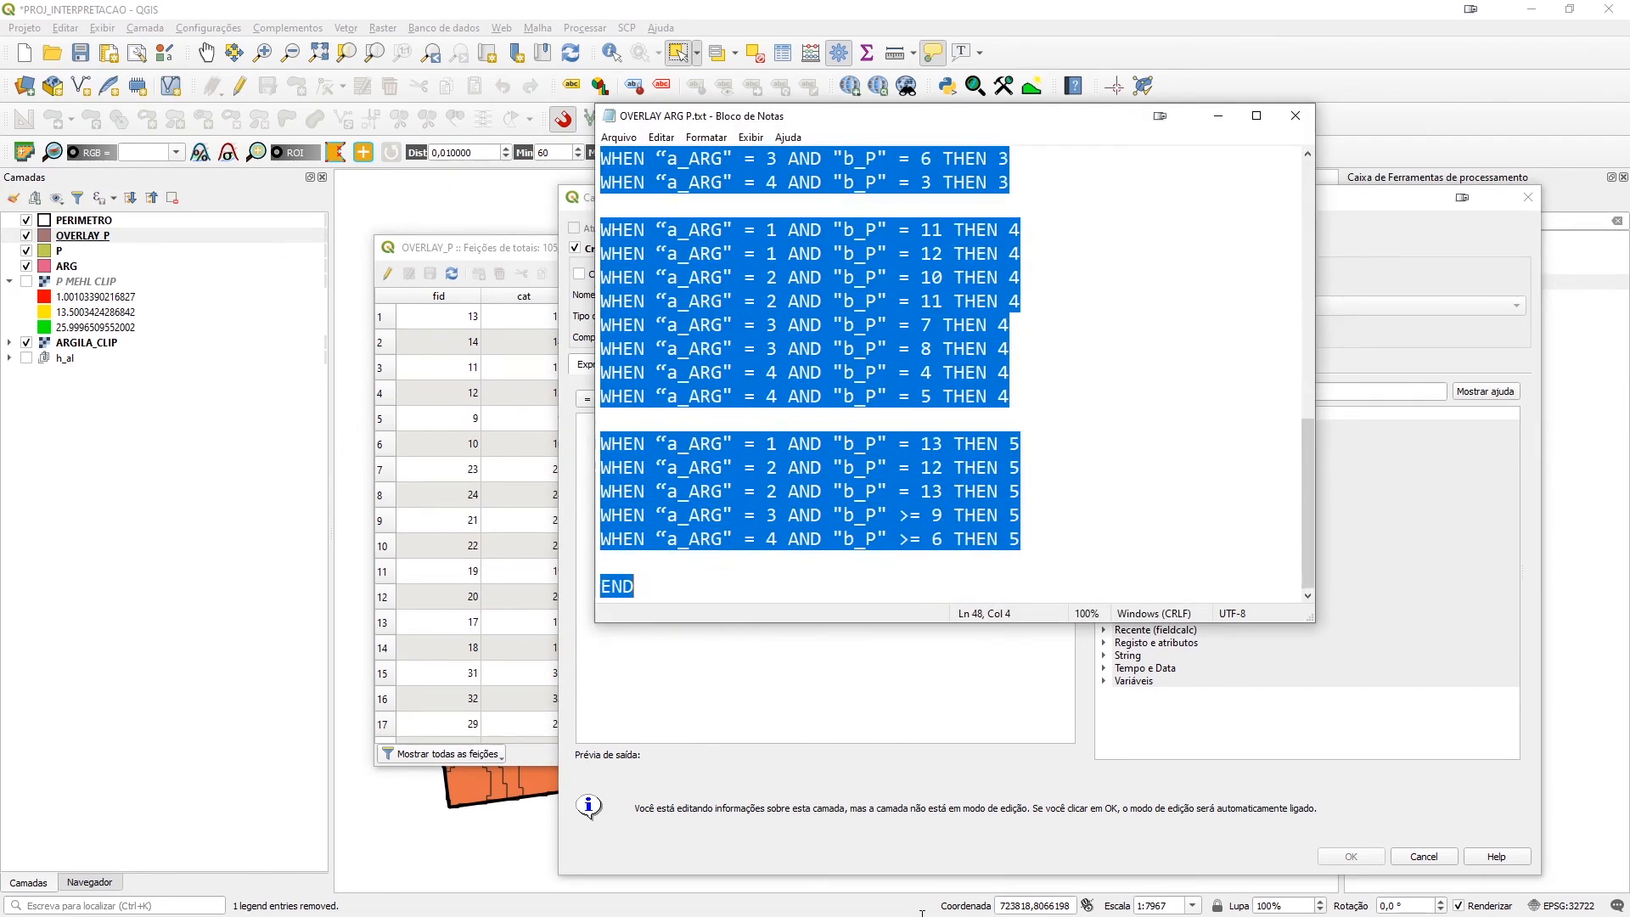
pyautogui.click(872, 704)
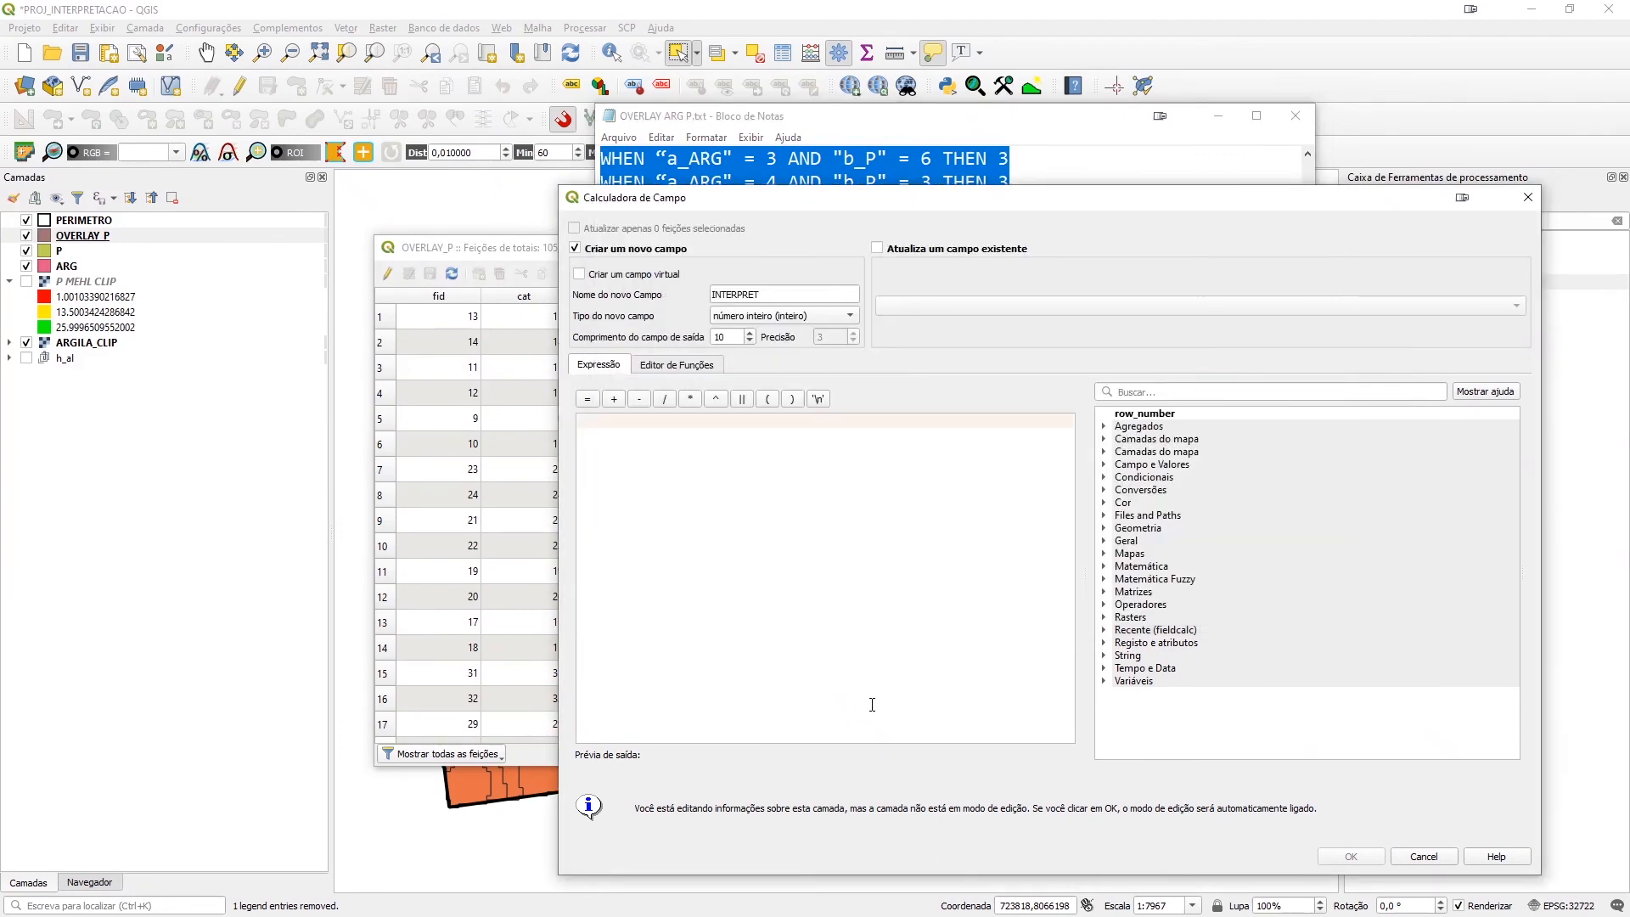
pyautogui.hotkey('ctrl', 'v')
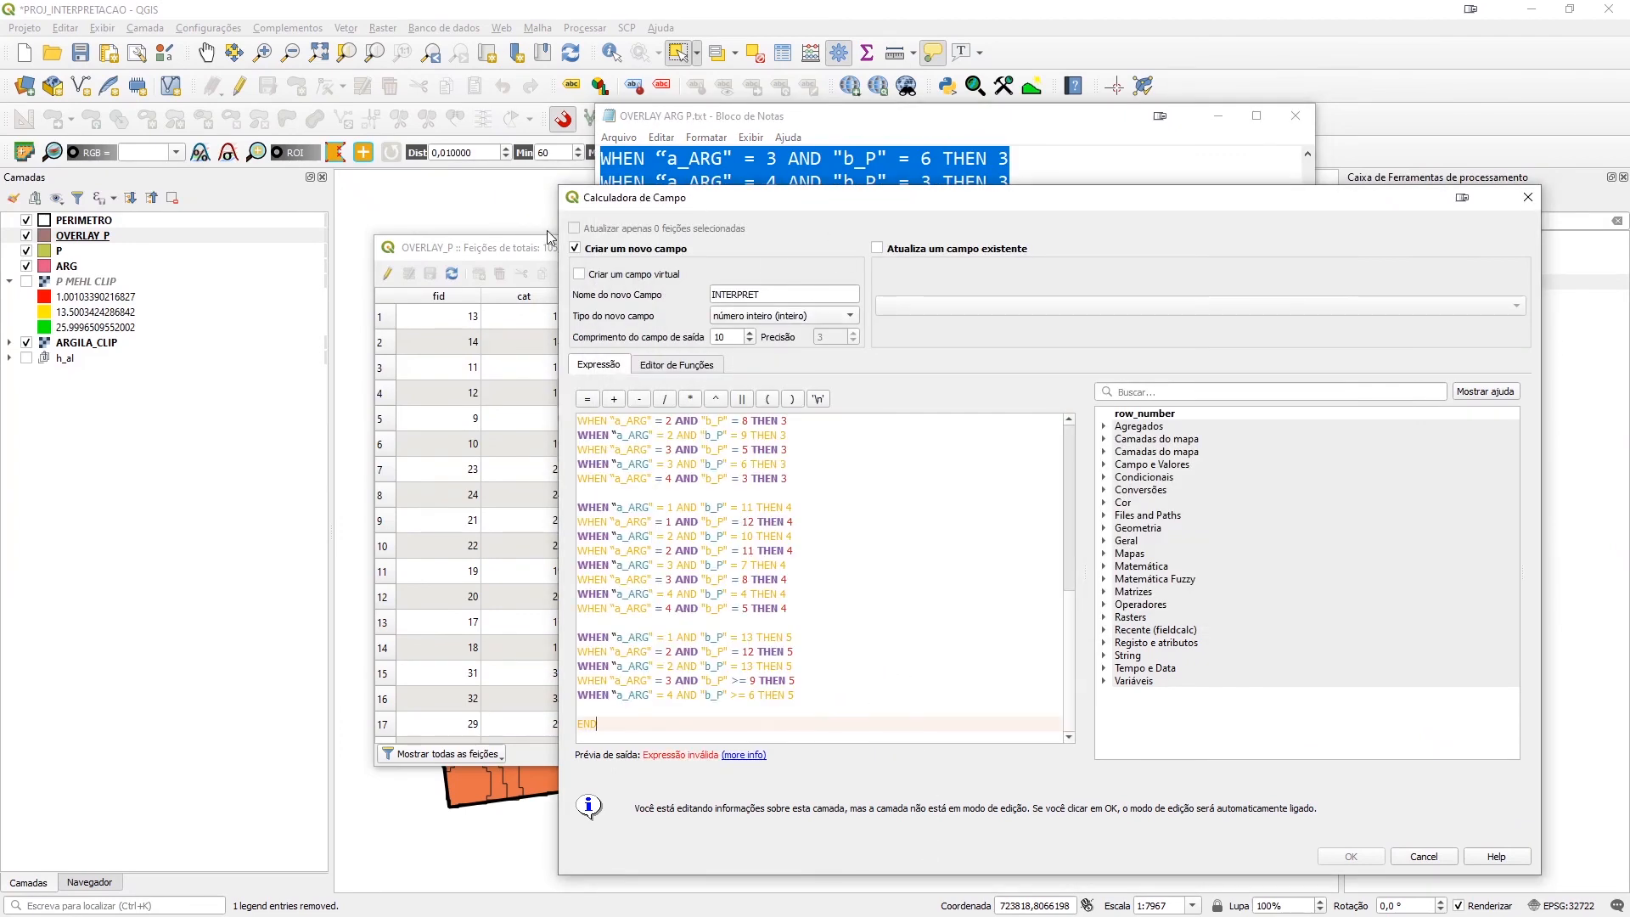
# Reposition and enlarge the field calculator window to show the CASE expression from its first line
pyautogui.moveTo(864, 212); pyautogui.dragTo(1028, 374)
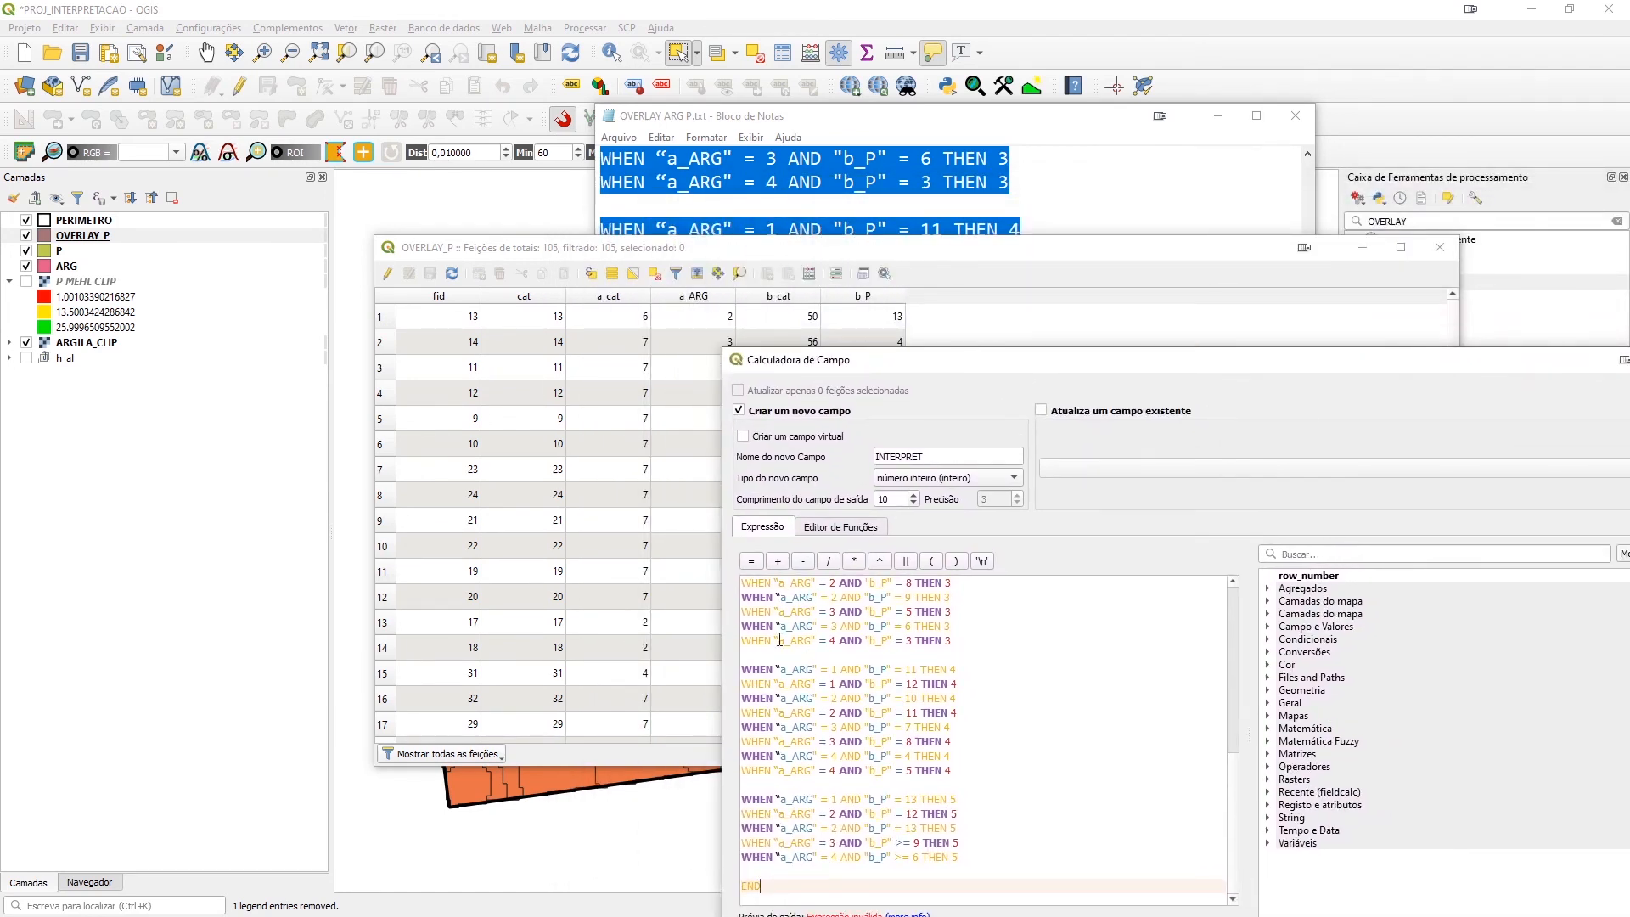
pyautogui.moveTo(793, 644)
pyautogui.moveTo(723, 349); pyautogui.dragTo(226, 25)
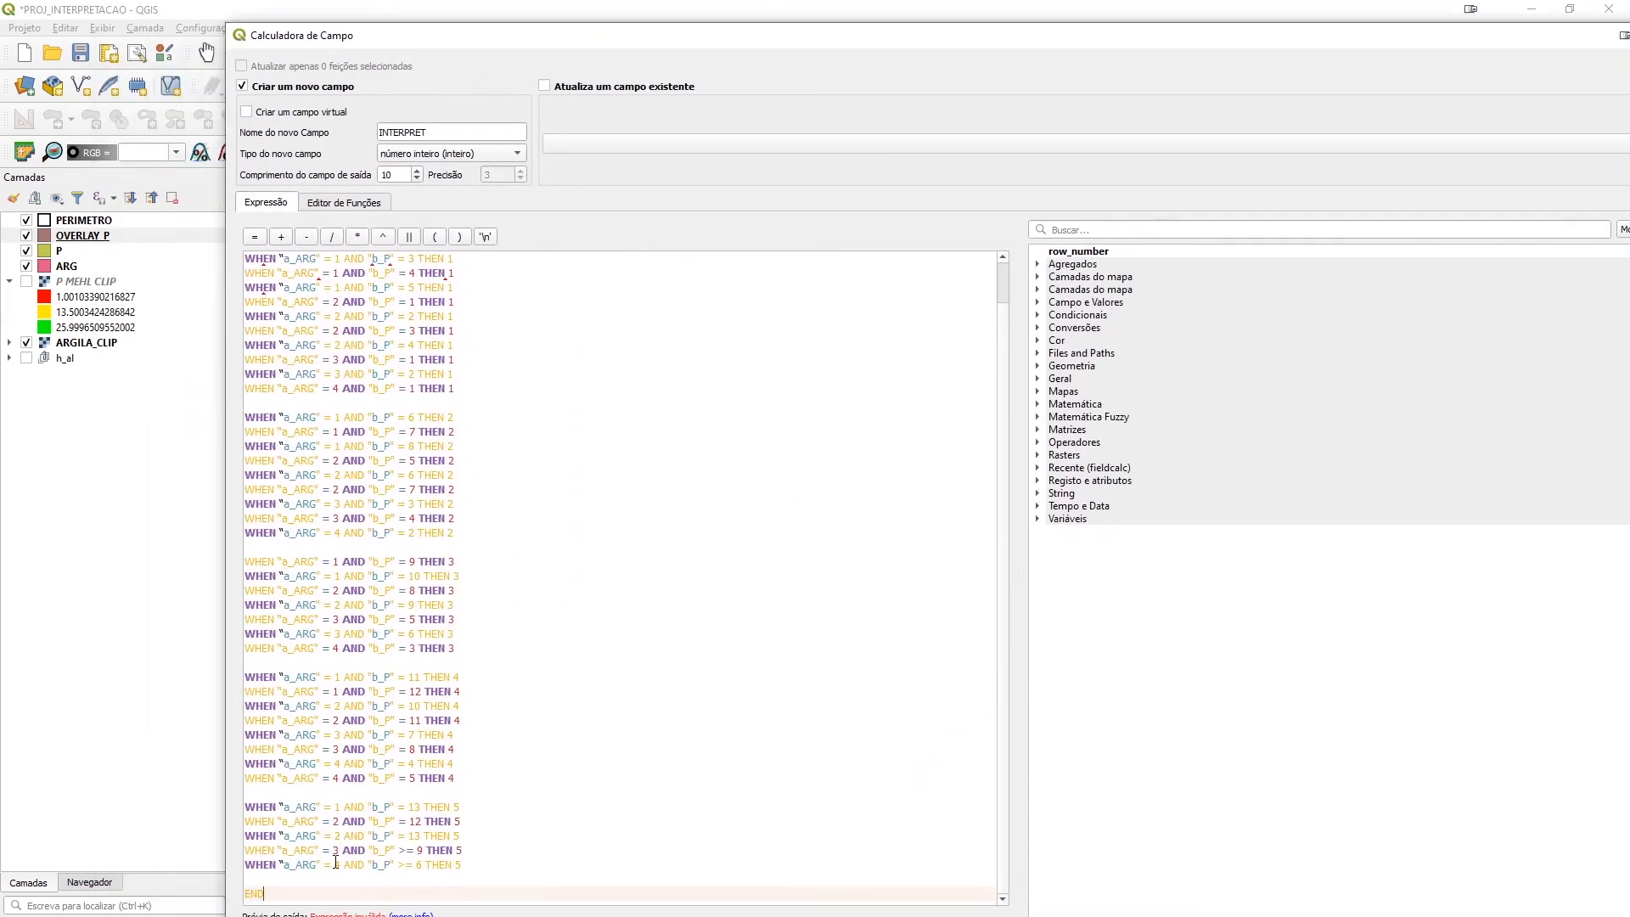
pyautogui.scroll(1, 440, 444)
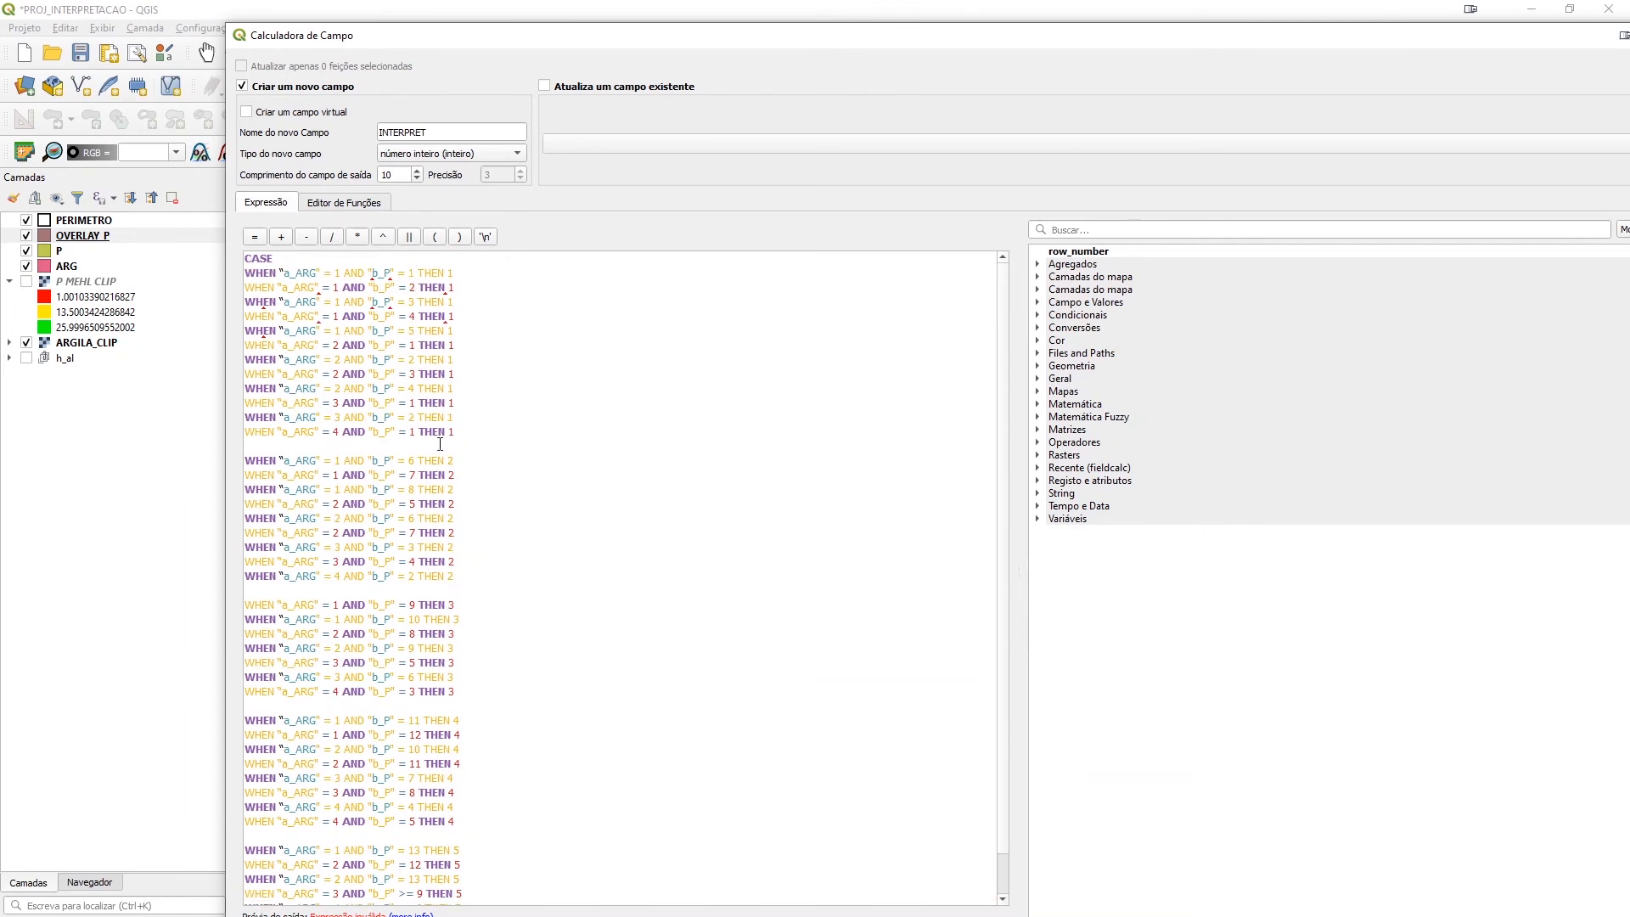
# Replace the curly opening quotation mark before a_ARG with a straight one in the THEN 1 conditions
pyautogui.click(283, 273)
pyautogui.press('BackSpace')
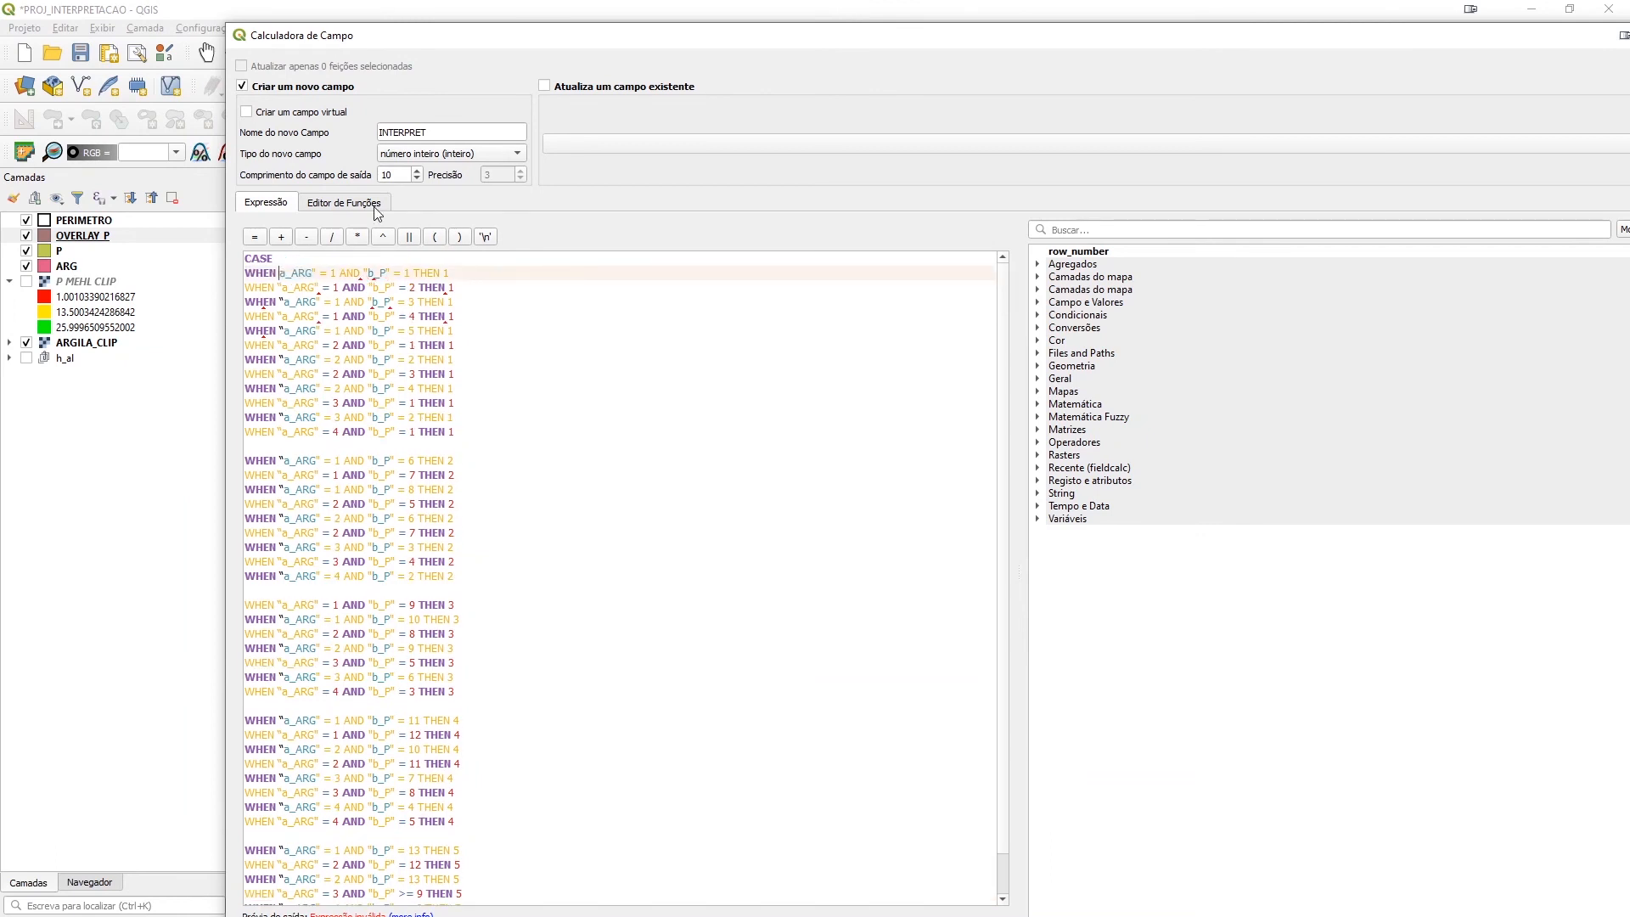
pyautogui.write('"')
pyautogui.press('Down')
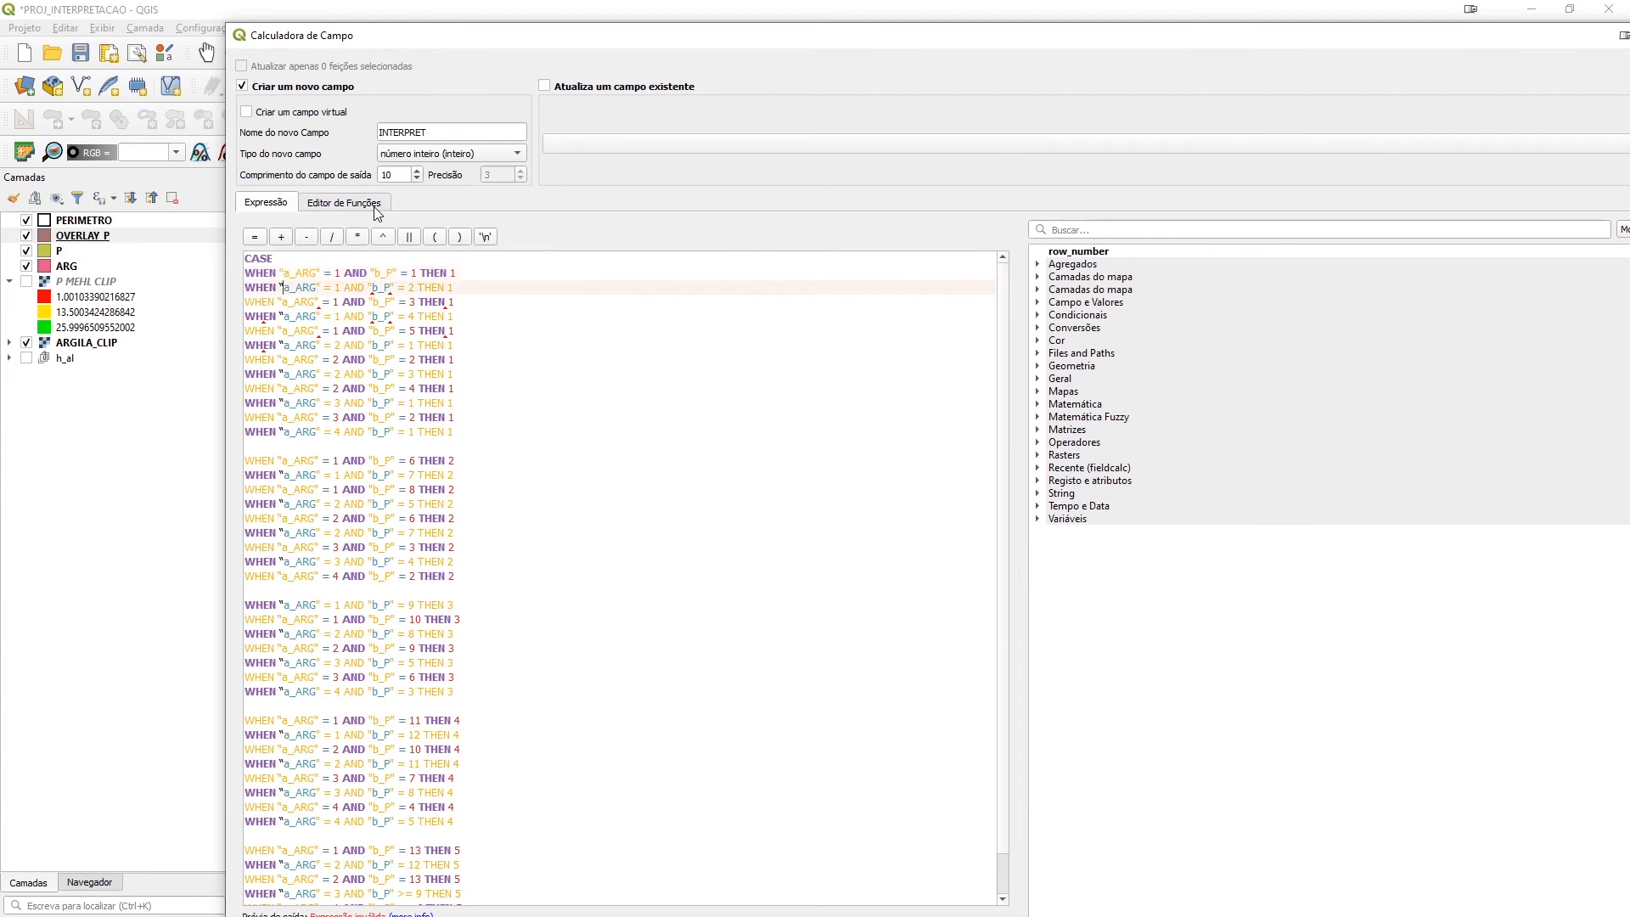
pyautogui.press('Down')
pyautogui.press('Down')
pyautogui.press('Down')
pyautogui.press('Down')
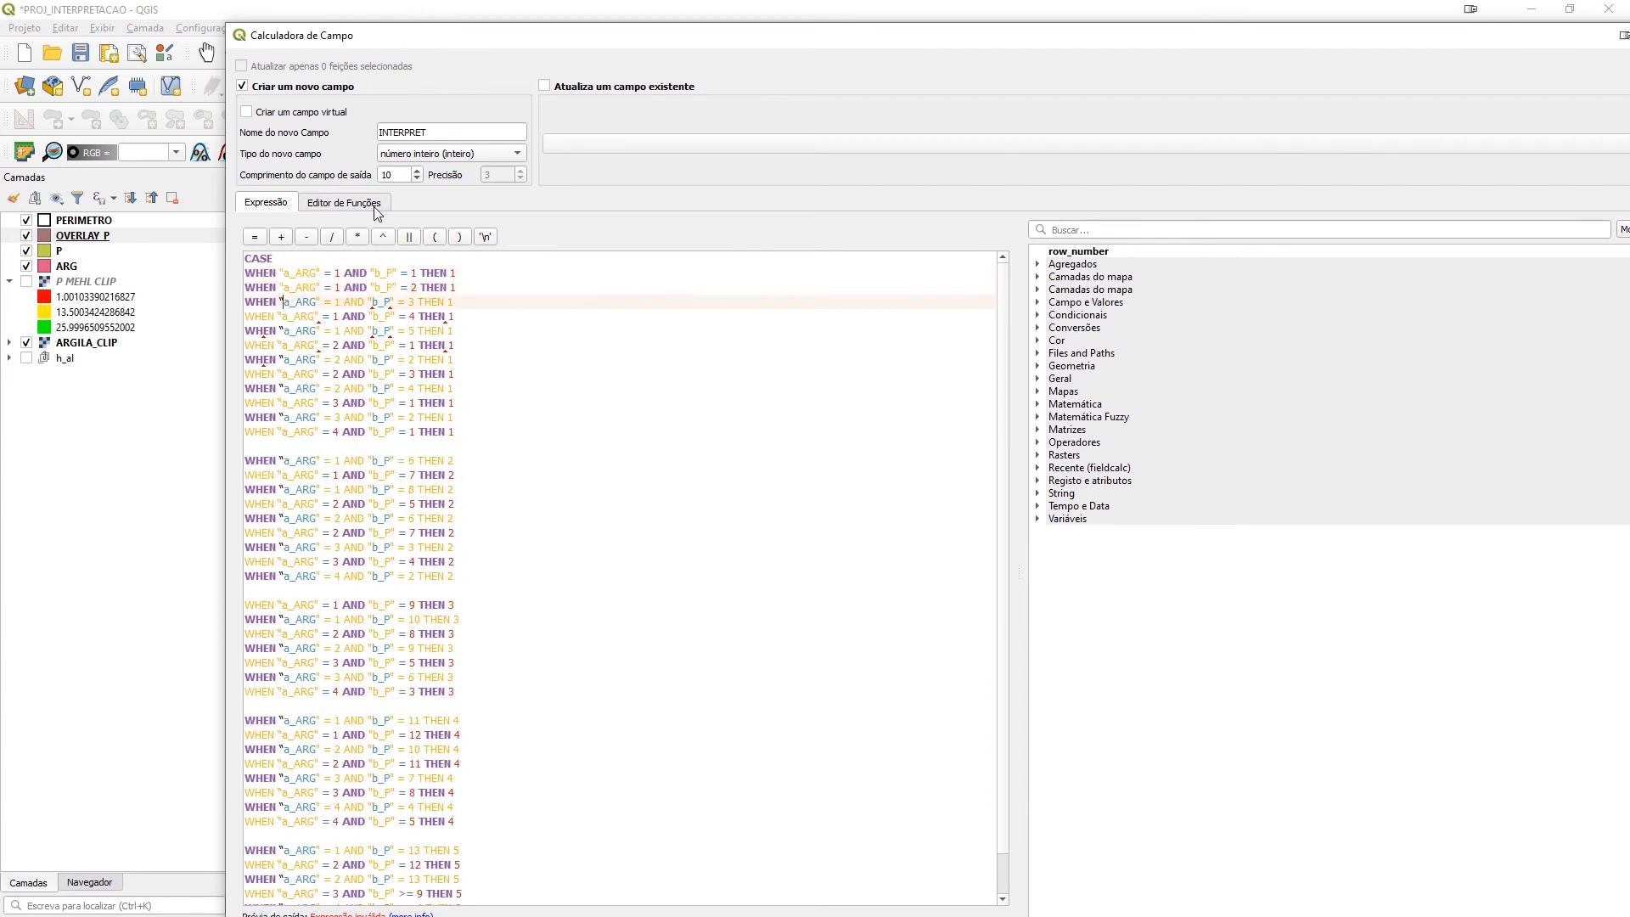
pyautogui.press('Down')
pyautogui.press('BackSpace')
pyautogui.write('"')
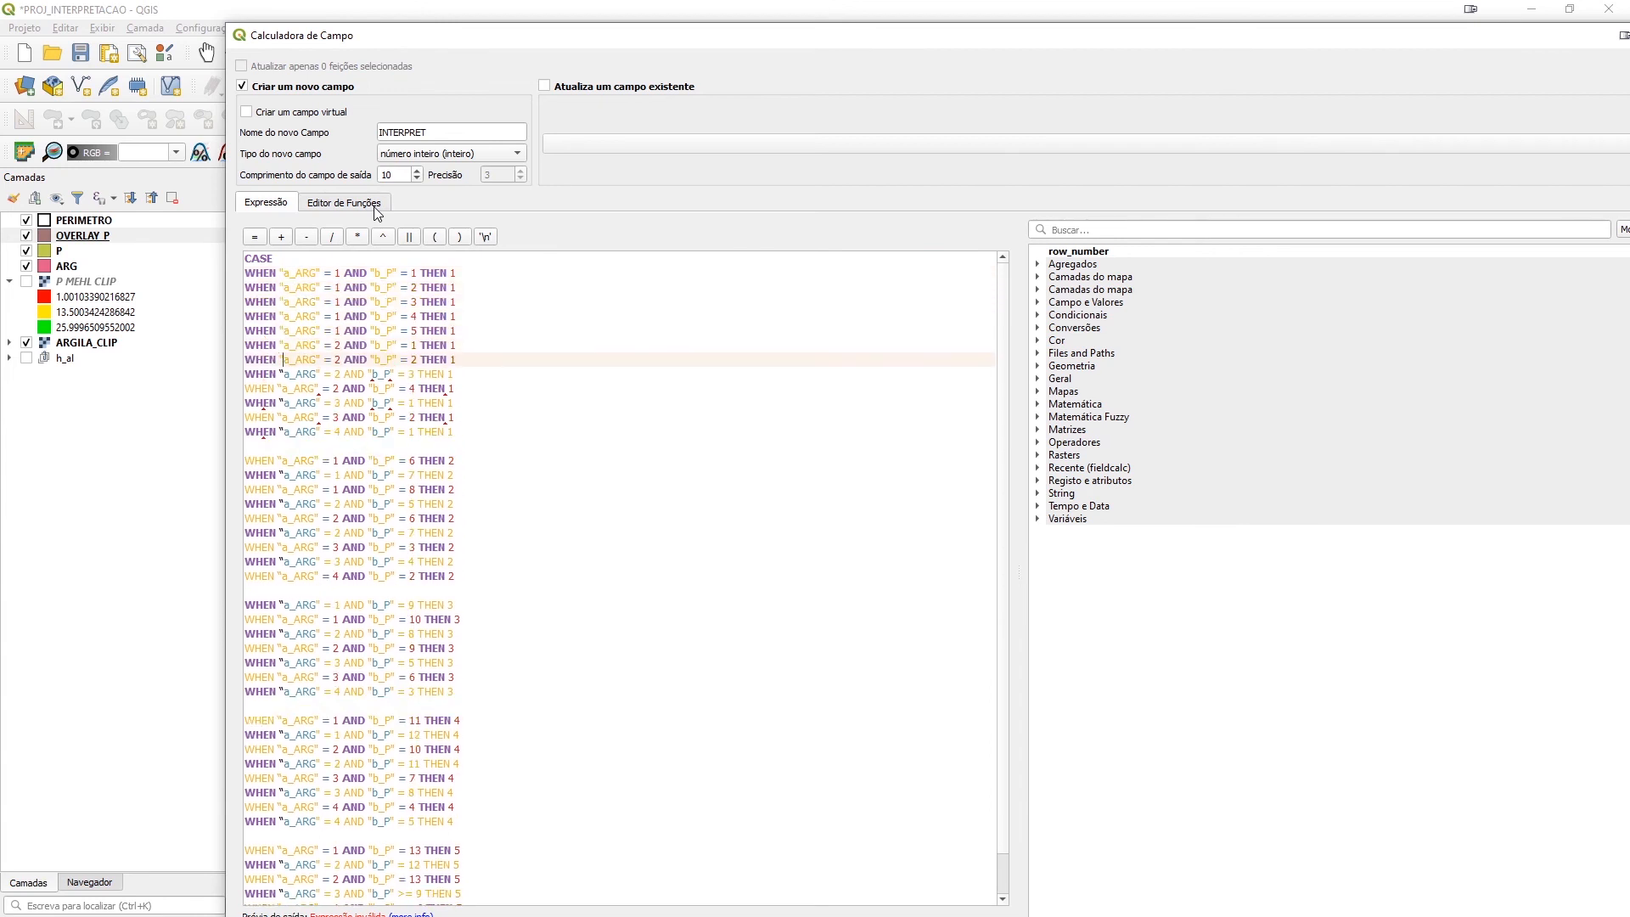
pyautogui.press('Down')
pyautogui.press('BackSpace')
pyautogui.write('"')
pyautogui.press('Down')
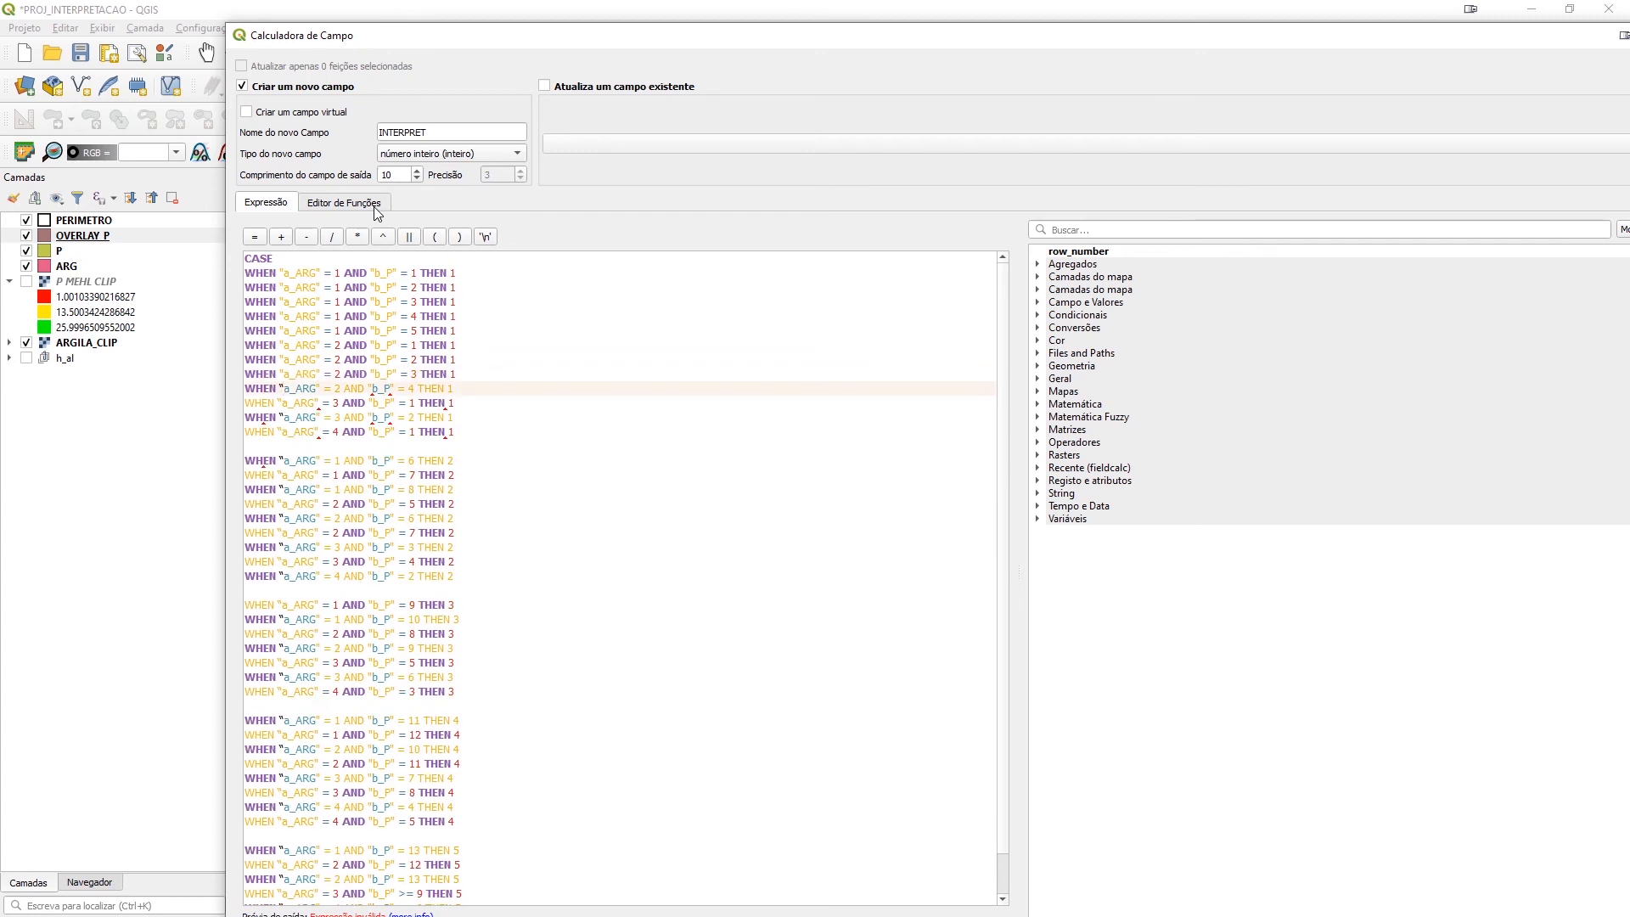
pyautogui.press('BackSpace')
pyautogui.write('"')
pyautogui.press('Down')
pyautogui.press('BackSpace')
pyautogui.write('"')
pyautogui.press('Down')
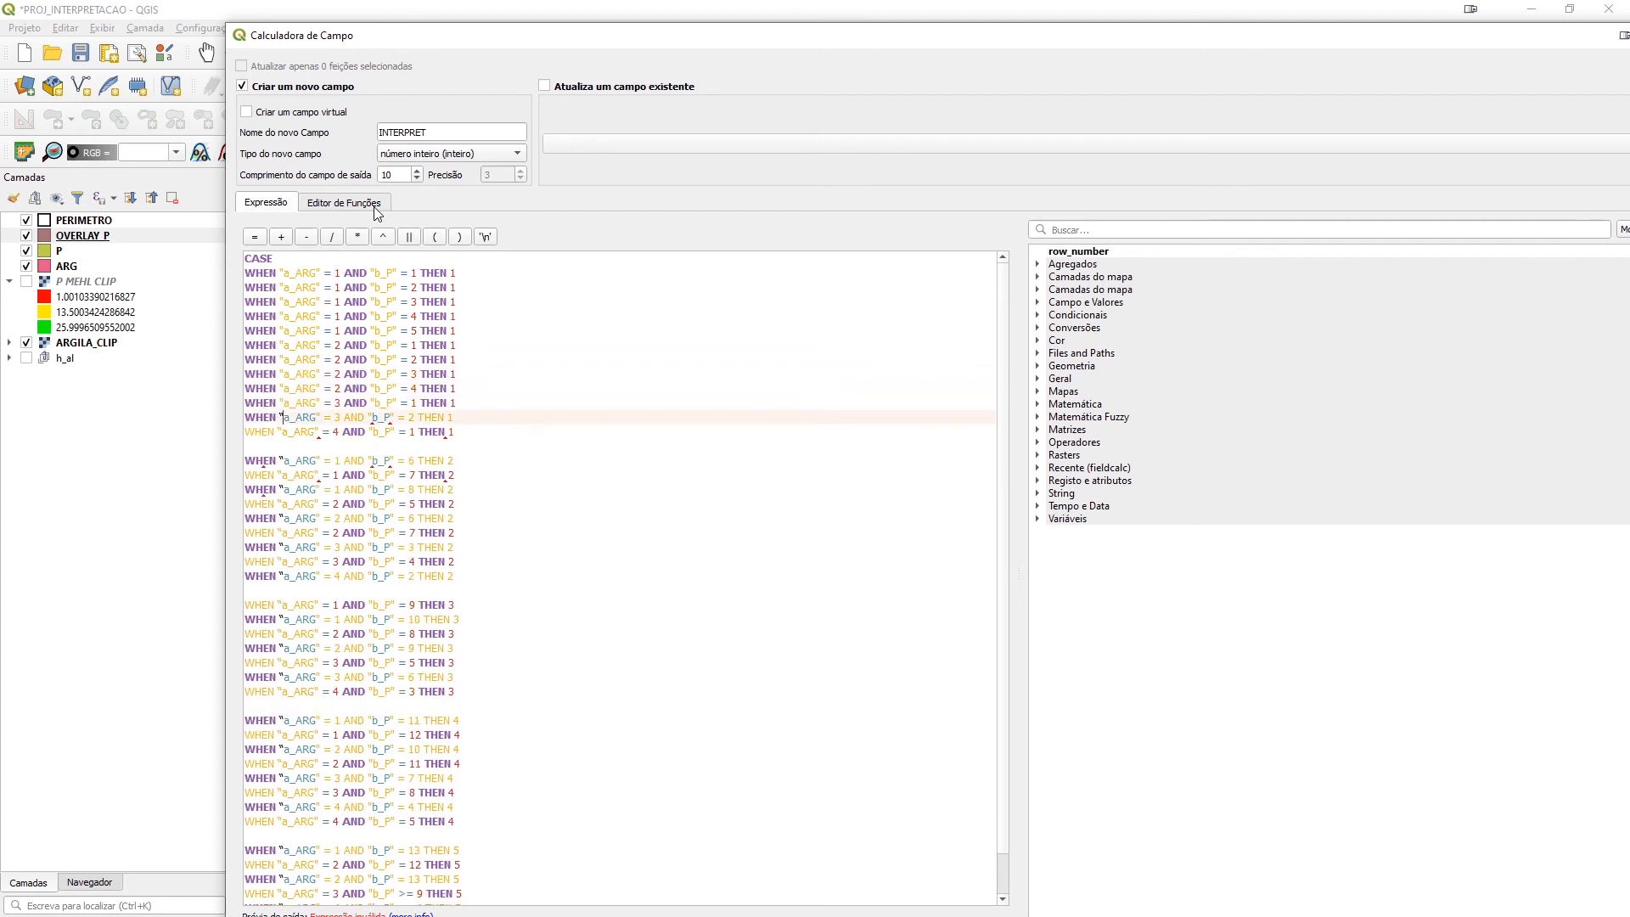
pyautogui.press('BackSpace')
pyautogui.write('"')
pyautogui.press('Down')
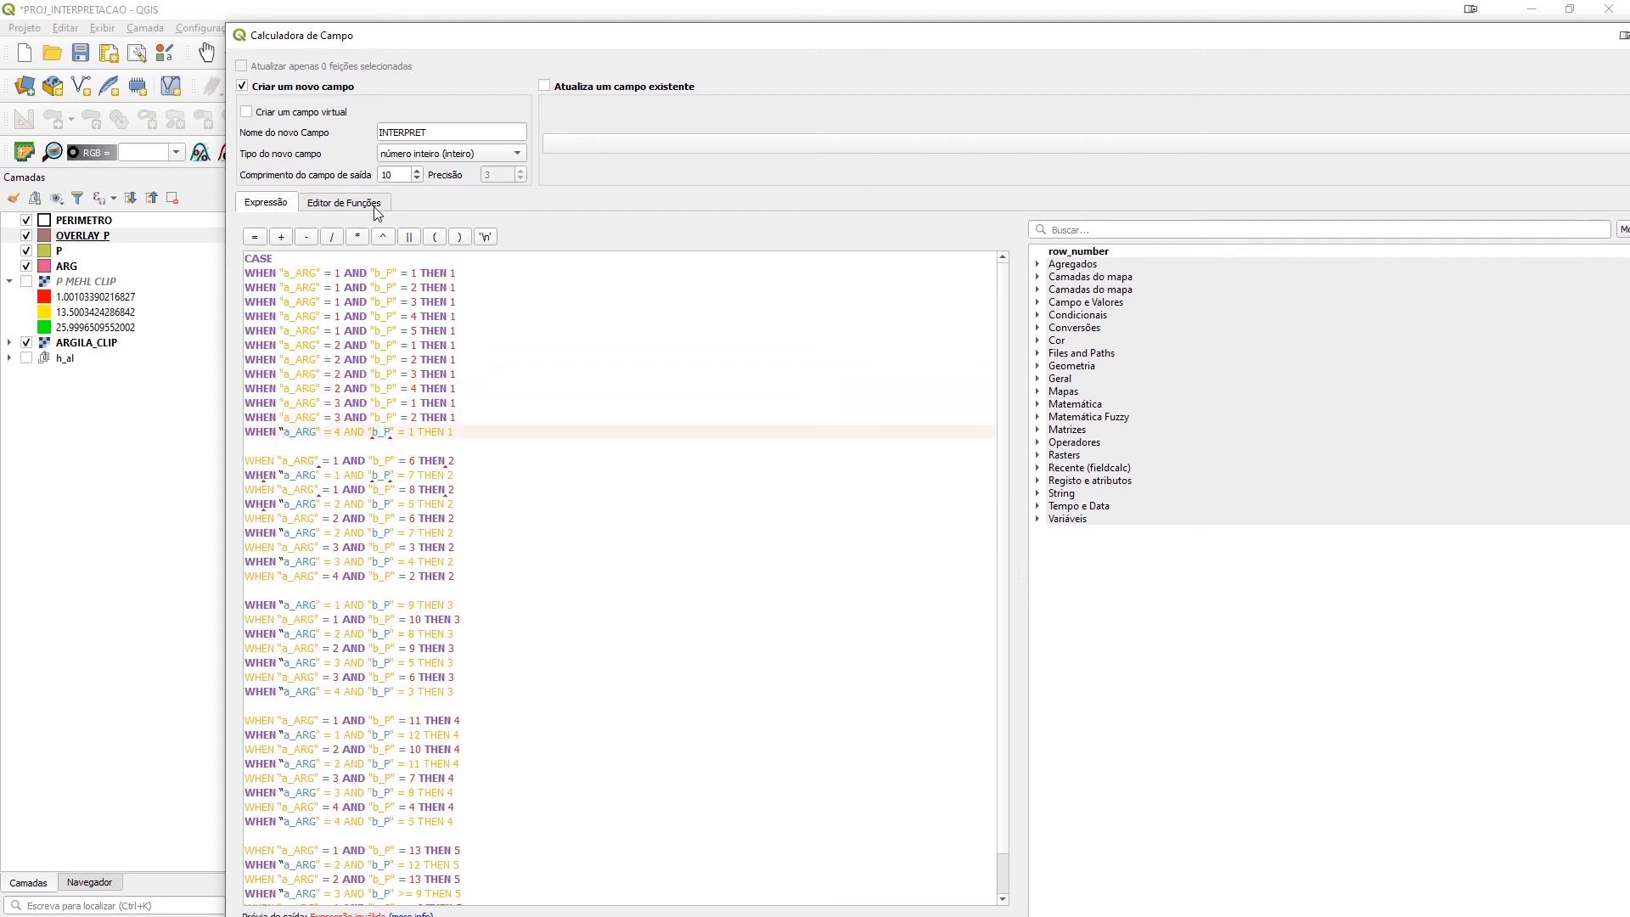
pyautogui.press('BackSpace')
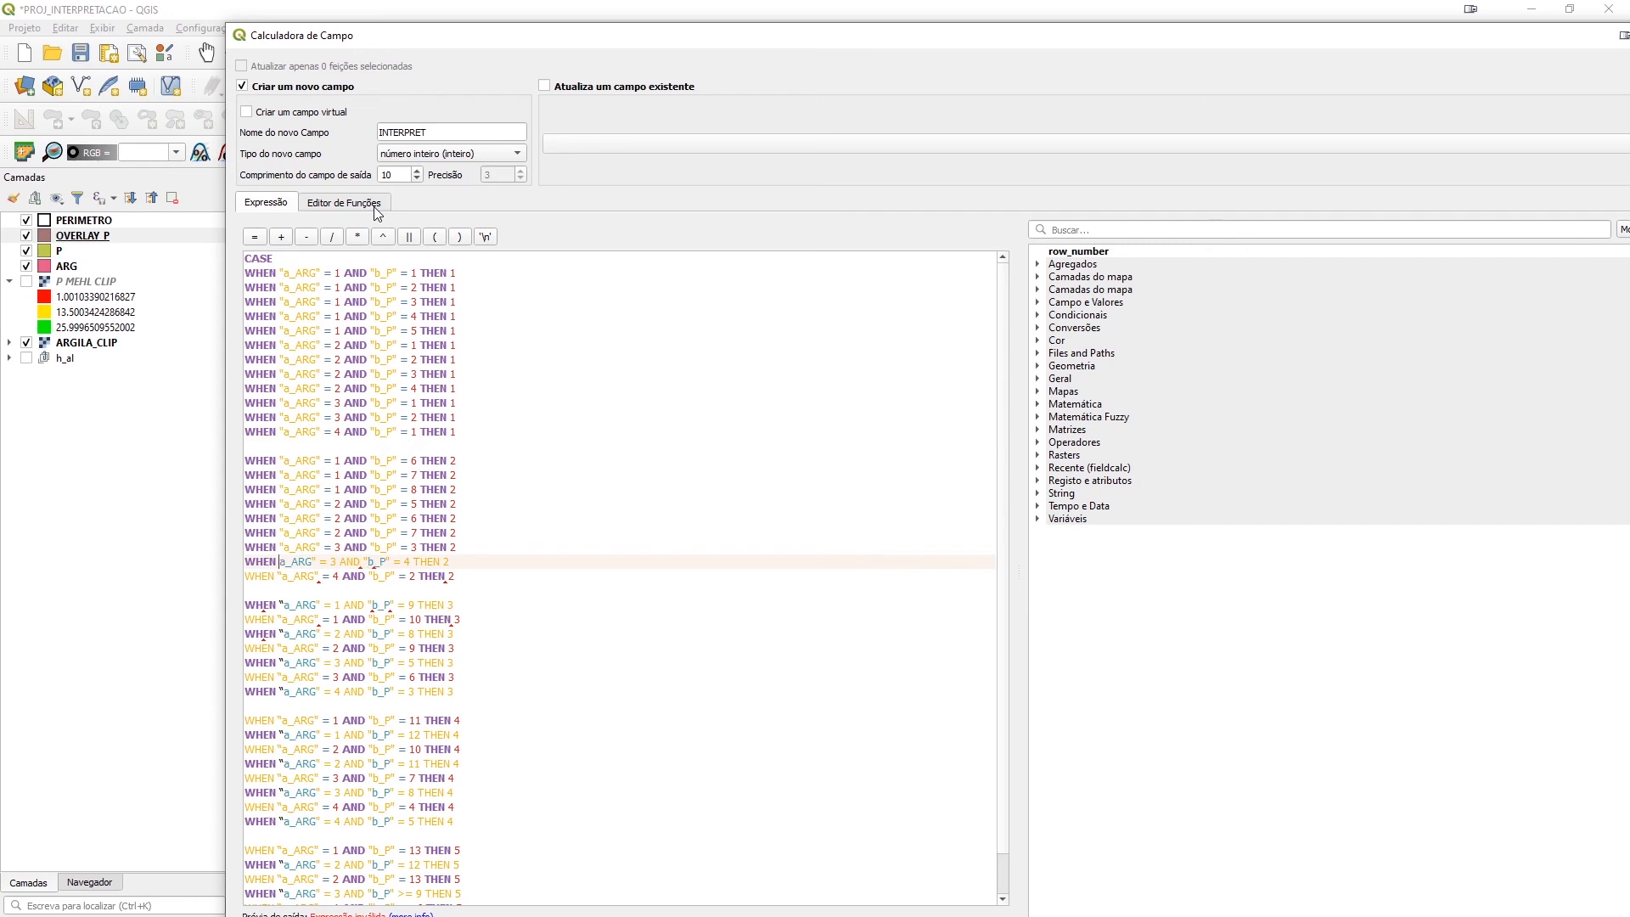
# Replace the remaining curly opening quotation marks before a_ARG with straight ones in the THEN 2 conditions
pyautogui.write('"')
pyautogui.press('Down')
pyautogui.press('BackSpace')
pyautogui.write('"')
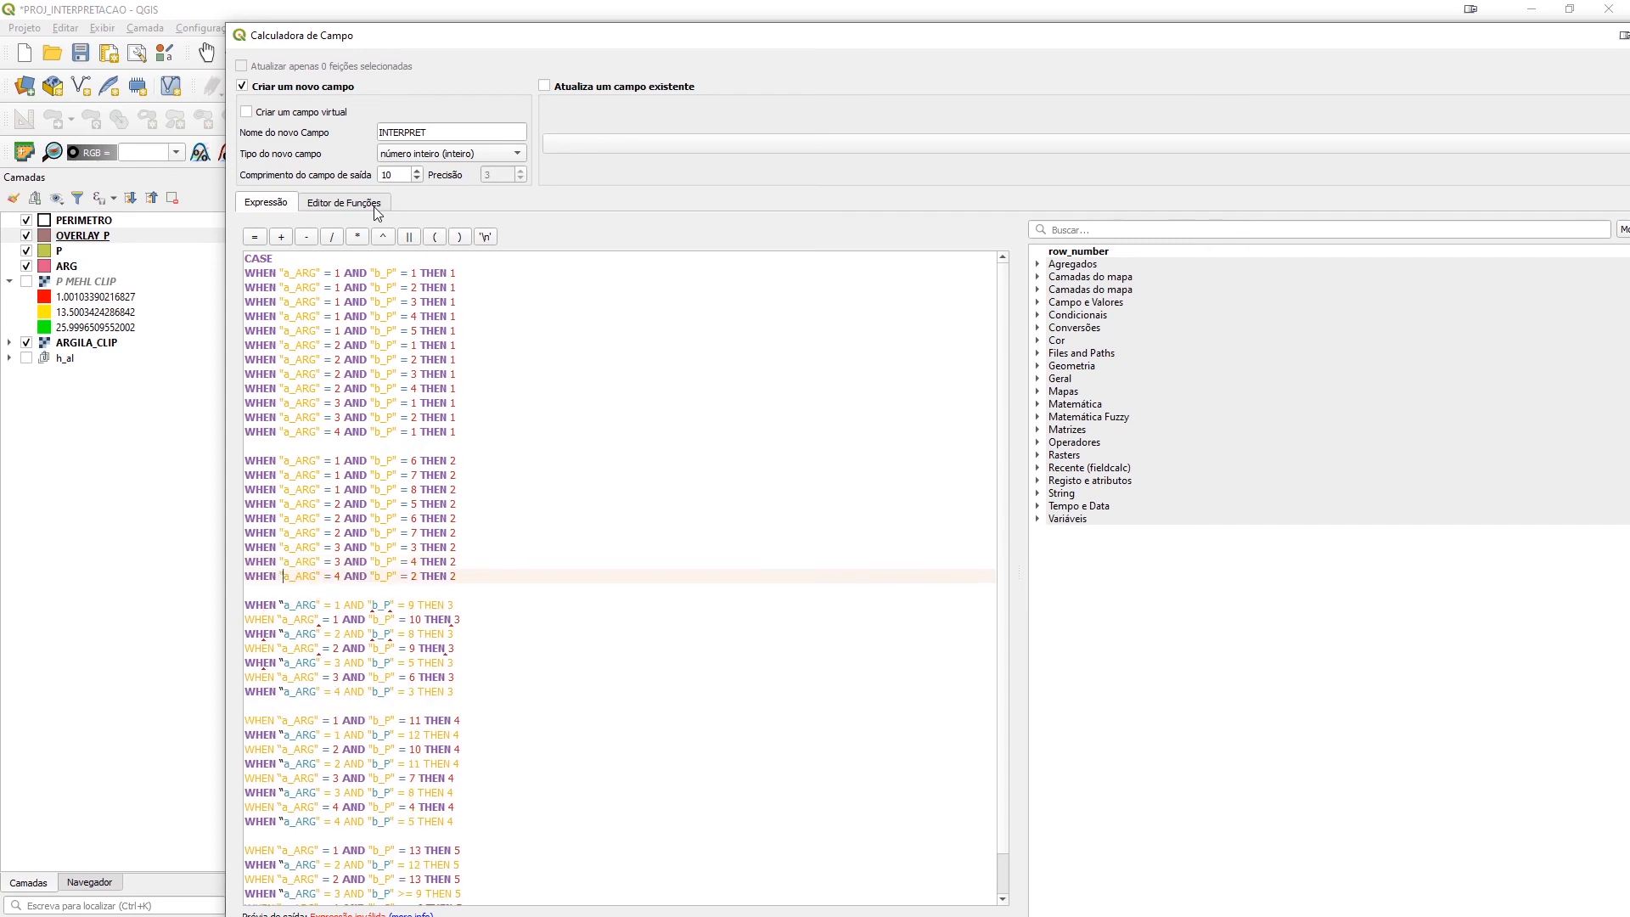
# Replace the curly opening quotation mark before a_ARG with a straight one in all THEN 3 conditions
pyautogui.press('Down')
pyautogui.press('Down')
pyautogui.press('BackSpace')
pyautogui.write('"')
pyautogui.press('Down')
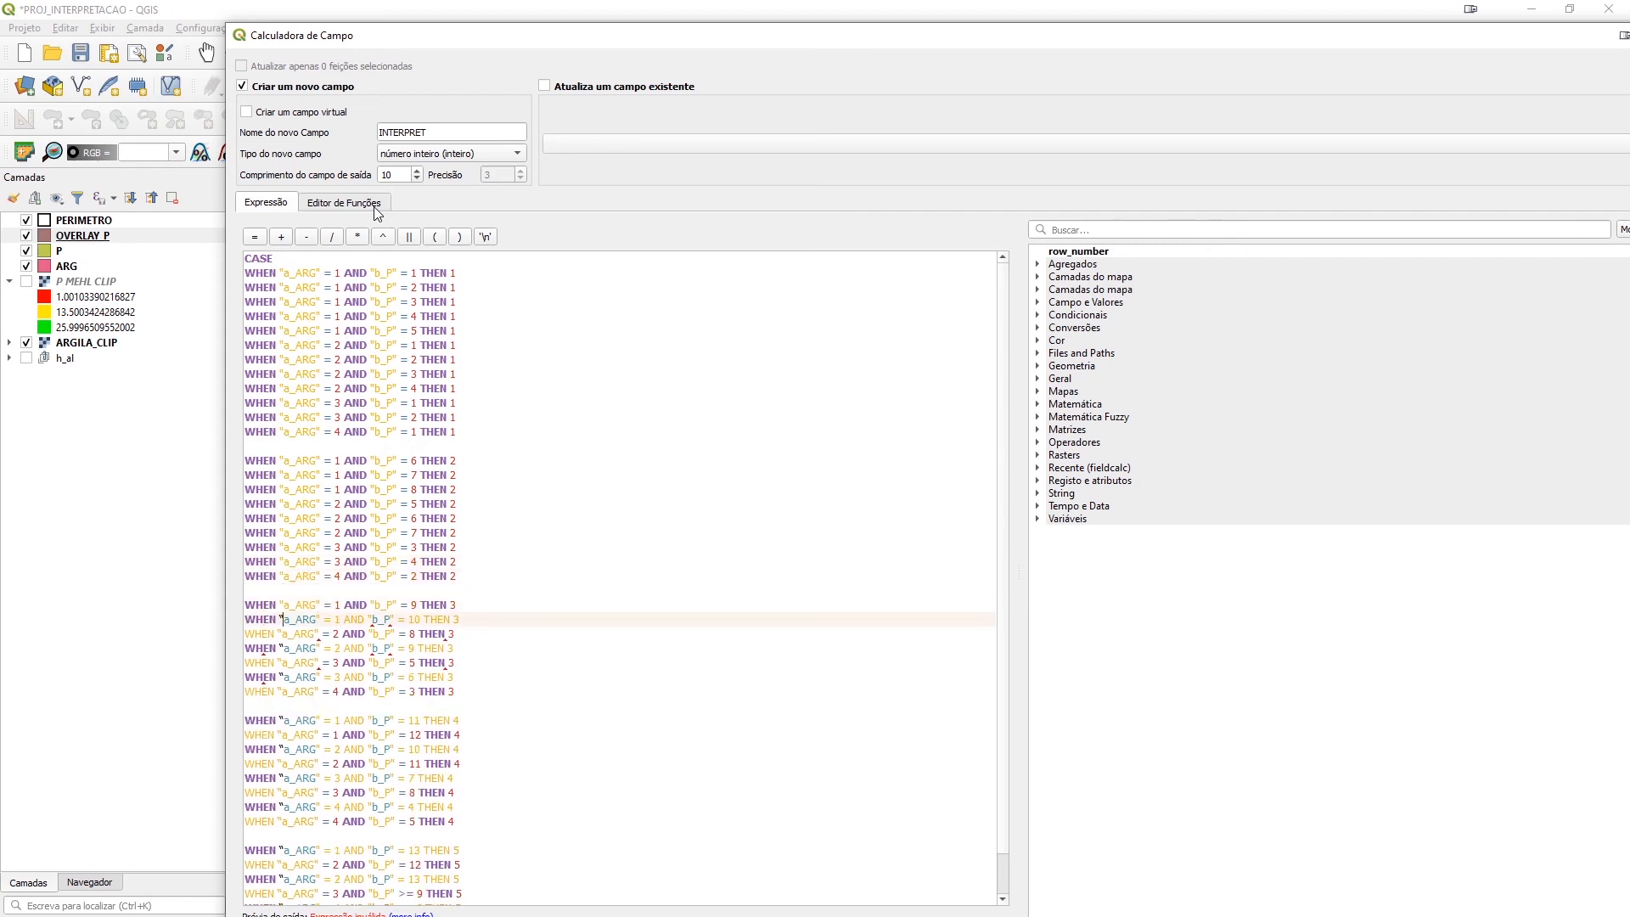
pyautogui.press('BackSpace')
pyautogui.write('"')
pyautogui.press('Down')
pyautogui.press('BackSpace')
pyautogui.write('"')
pyautogui.press('Down')
pyautogui.press('BackSpace')
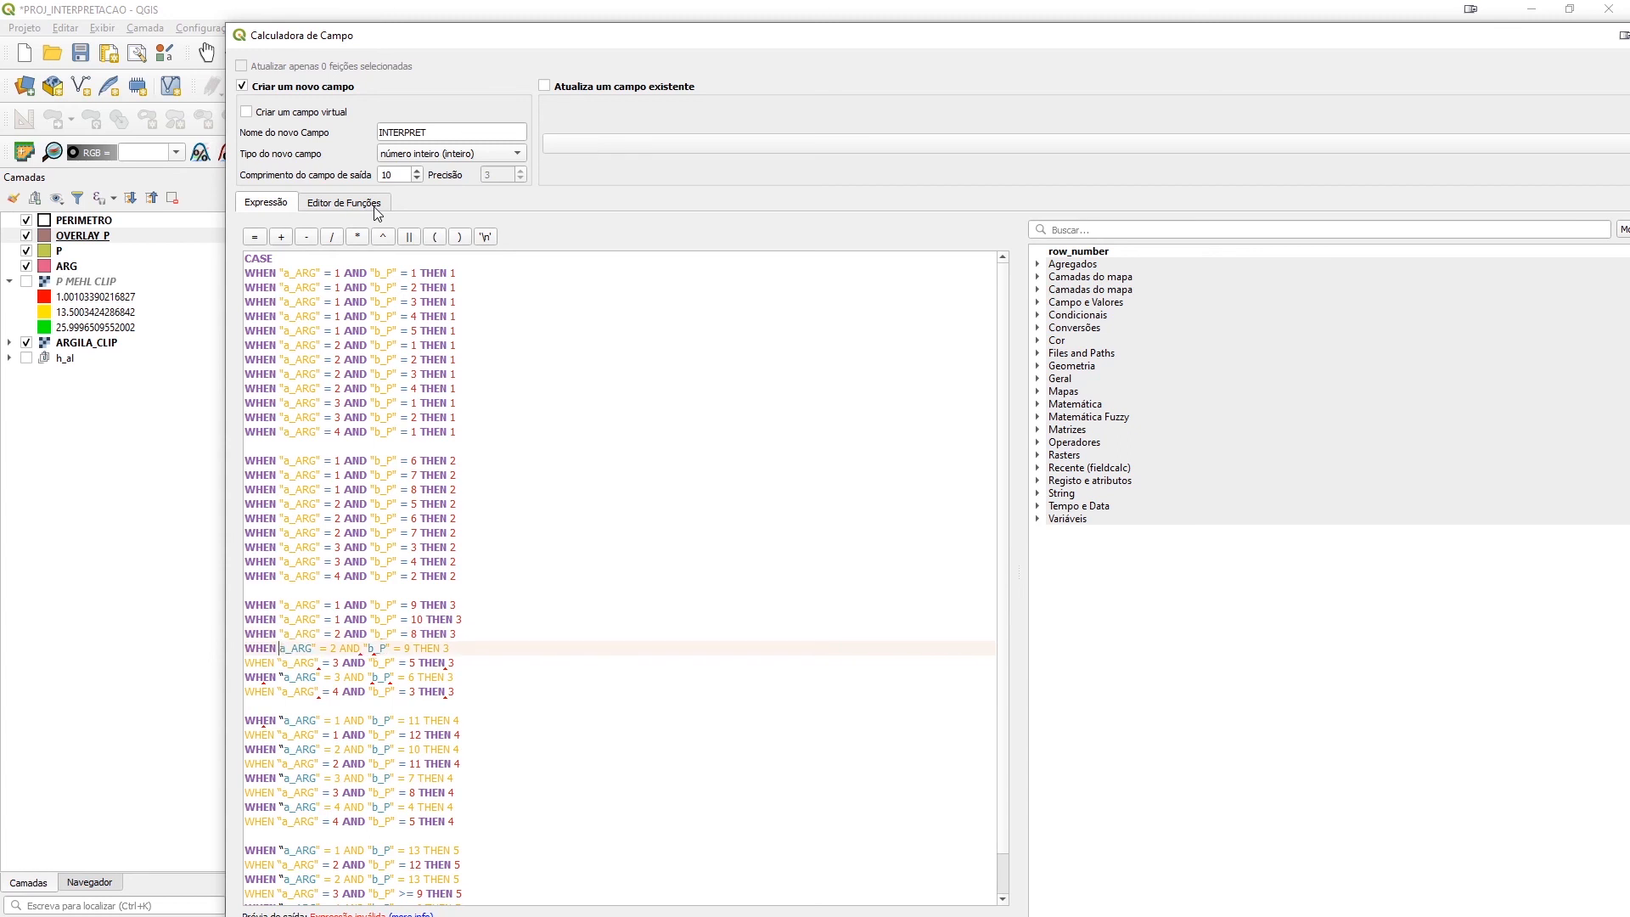
pyautogui.write('"')
pyautogui.press('Down')
pyautogui.press('BackSpace')
pyautogui.write('"')
pyautogui.press('Down')
pyautogui.press('BackSpace')
pyautogui.write('"')
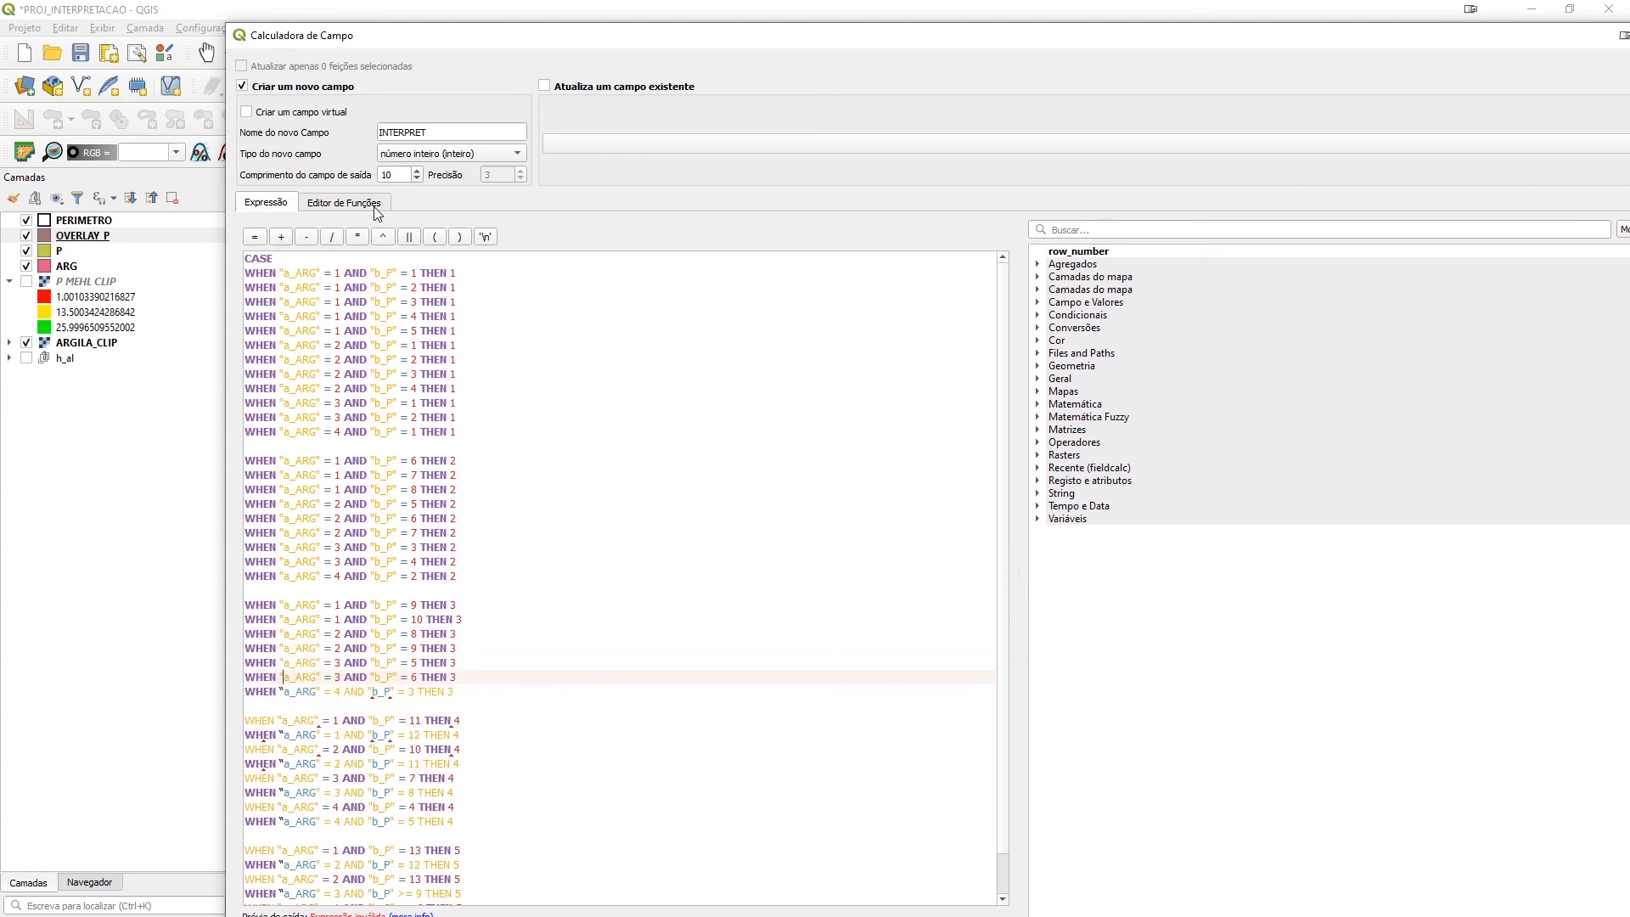
pyautogui.press('Down')
pyautogui.press('BackSpace')
pyautogui.write('"')
pyautogui.press('Down')
pyautogui.press('Down')
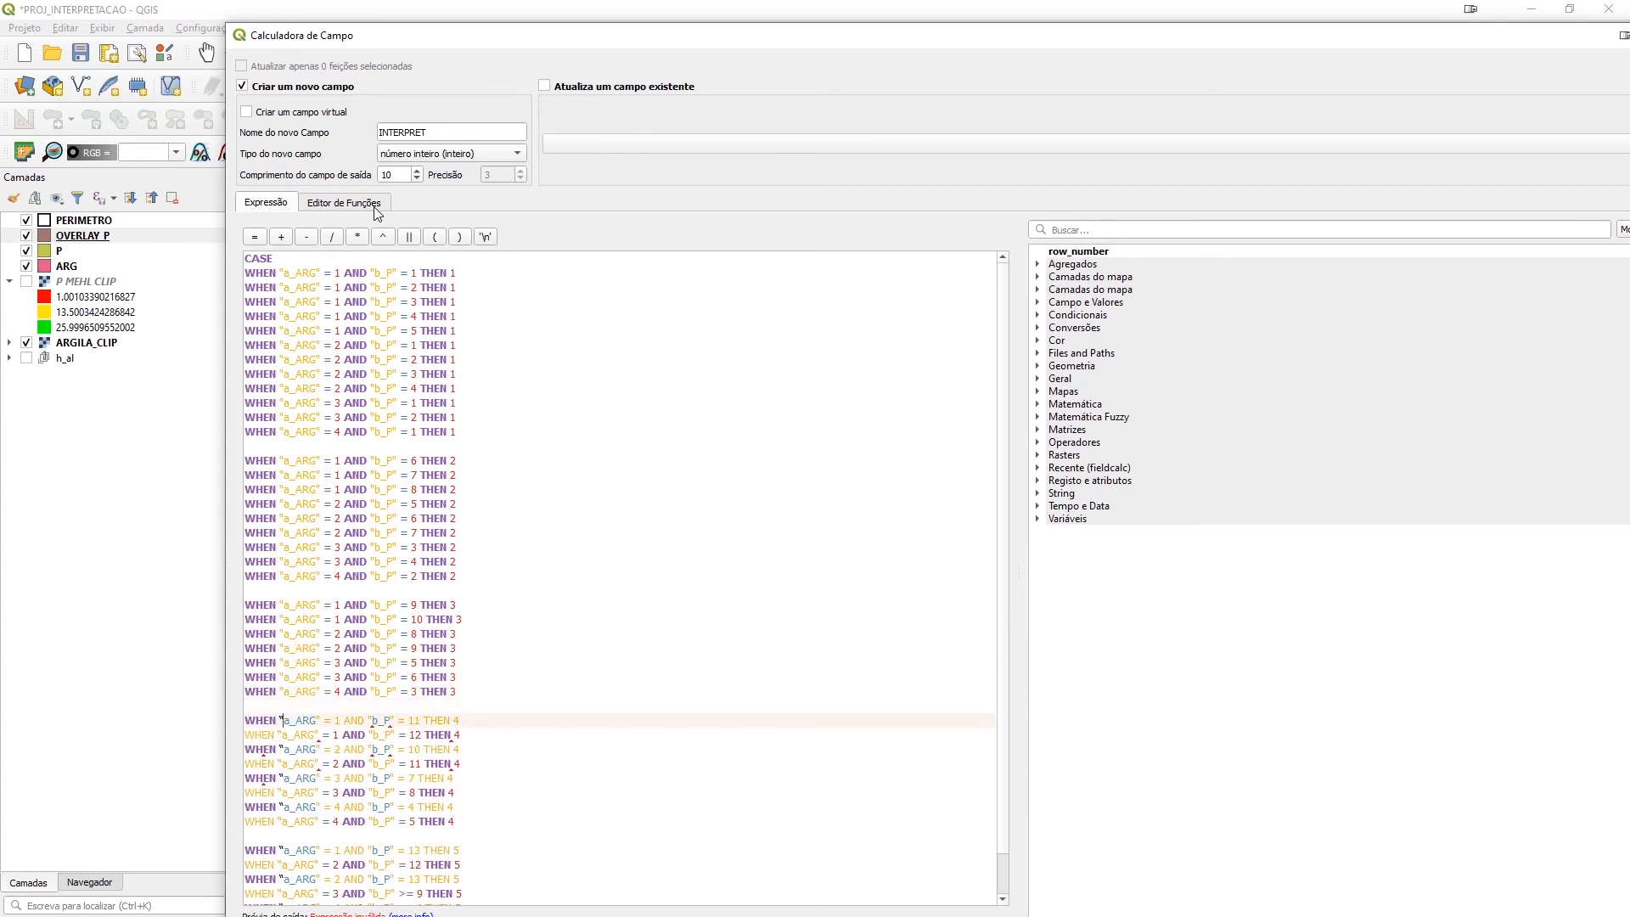
# Replace the curly opening quotation mark before a_ARG with a straight one in the THEN 4 and THEN 5 conditions
pyautogui.press('BackSpace')
pyautogui.write('"')
pyautogui.press('Down')
pyautogui.press('BackSpace')
pyautogui.write('"')
pyautogui.press('Down')
pyautogui.press('BackSpace')
pyautogui.write('"')
pyautogui.press('Down')
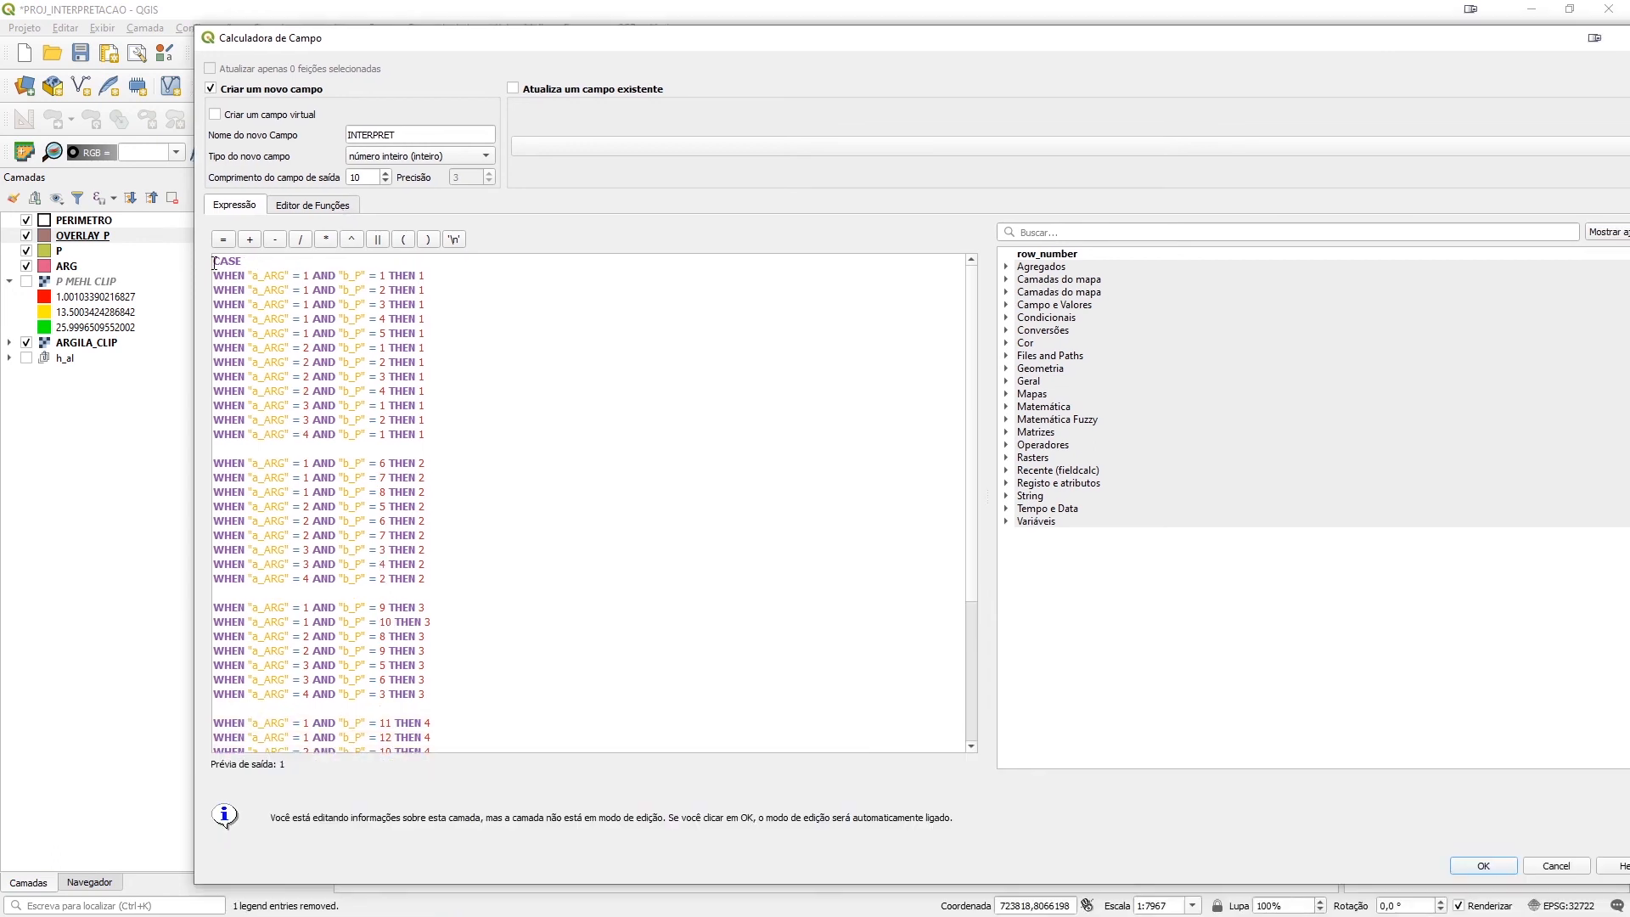
# Copy the whole corrected CASE expression and append it to OVERLAY ARG P.txt in Notepad below a ### separator line
pyautogui.moveTo(214, 263); pyautogui.dragTo(491, 844)
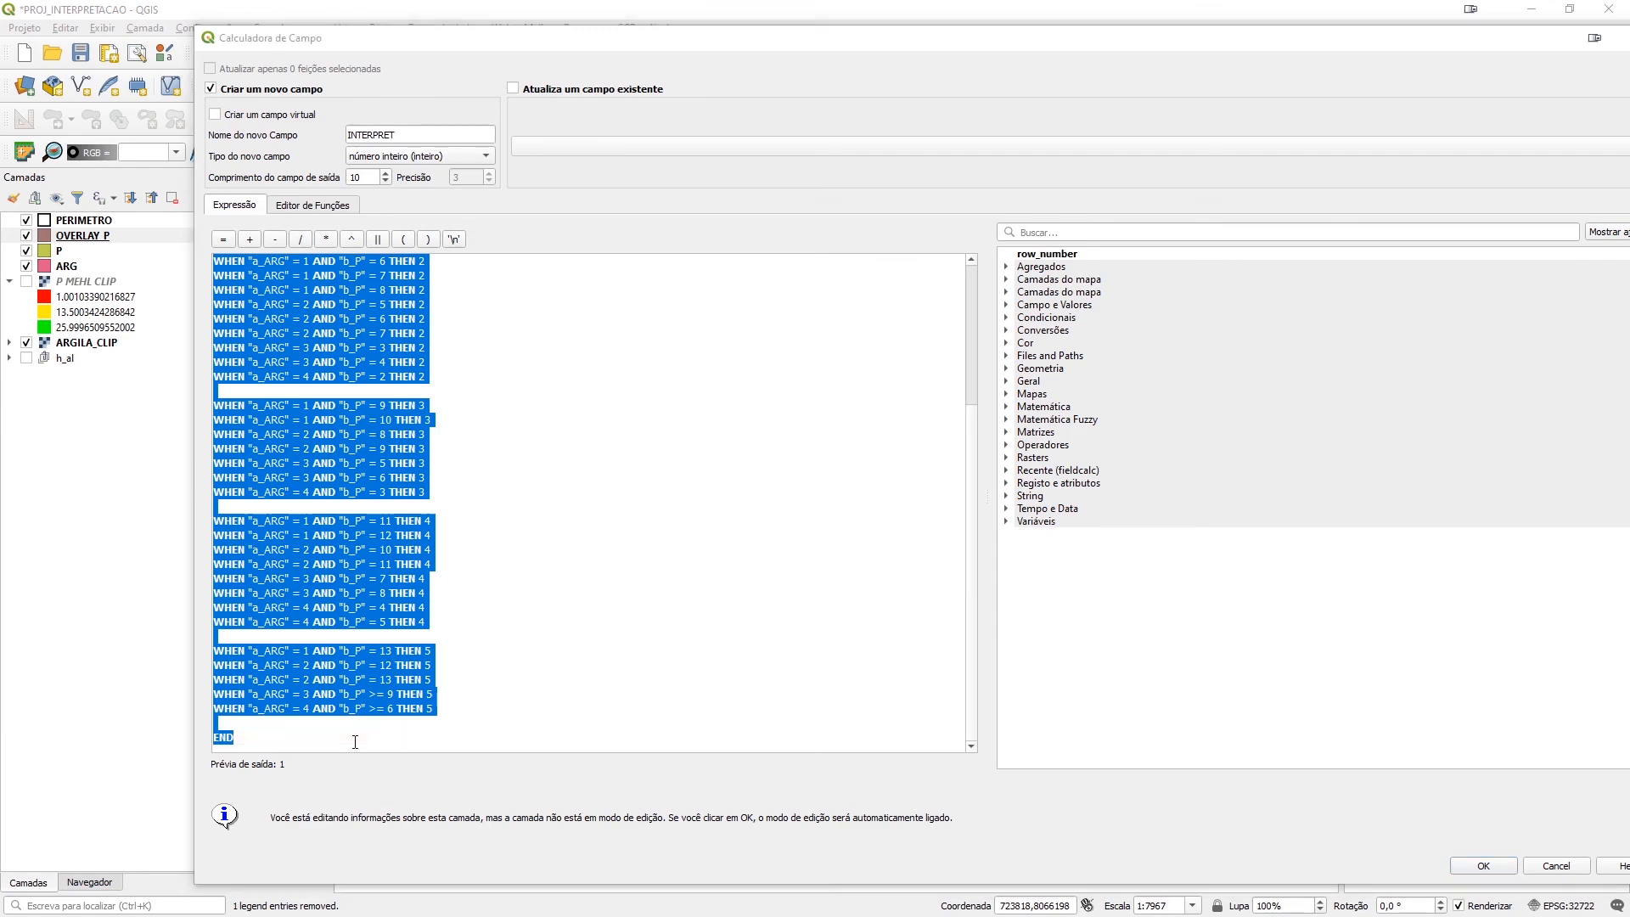
pyautogui.hotkey('alt', 'Tab')
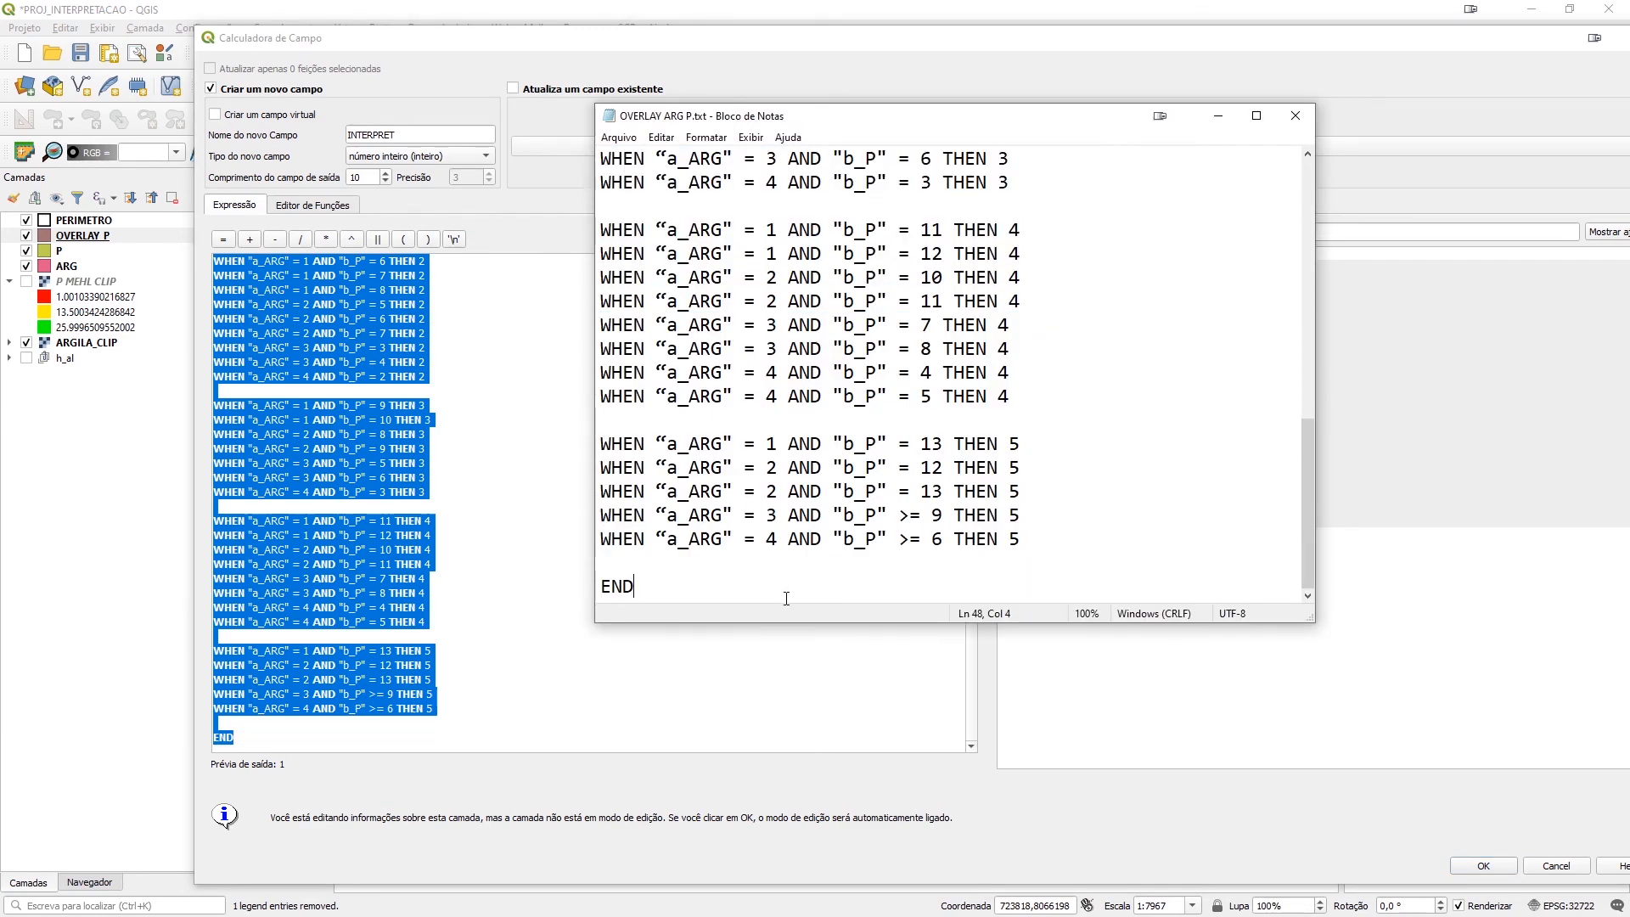
pyautogui.press('Return')
pyautogui.press('Return')
pyautogui.write('###')
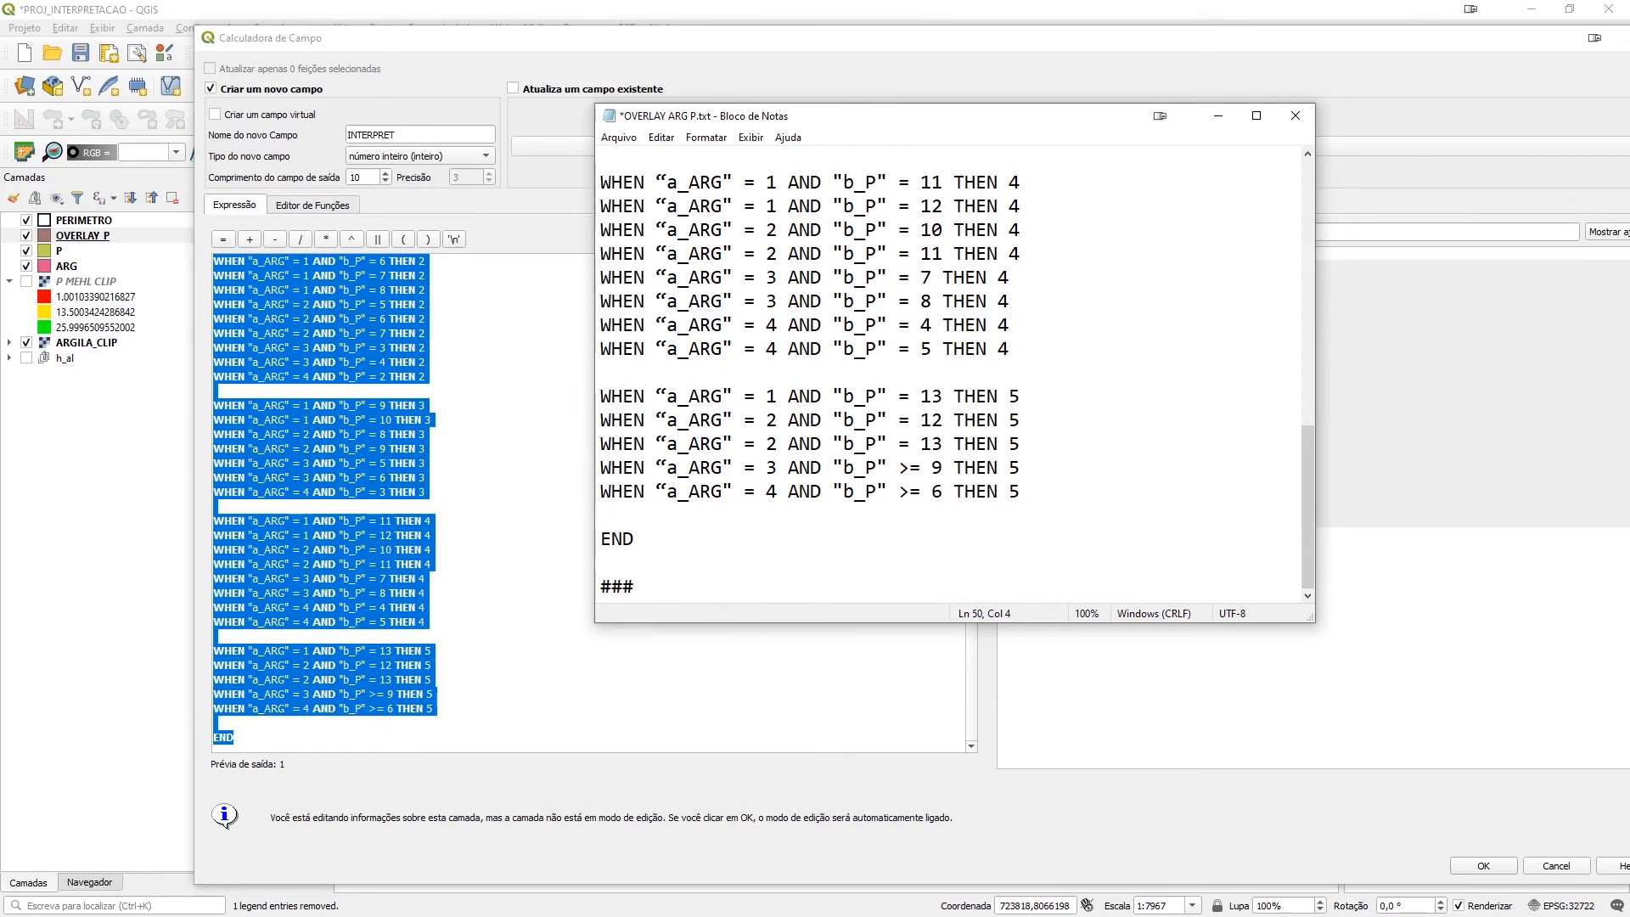
pyautogui.hotkey('ctrl', 'v')
pyautogui.scroll(14, 786, 598)
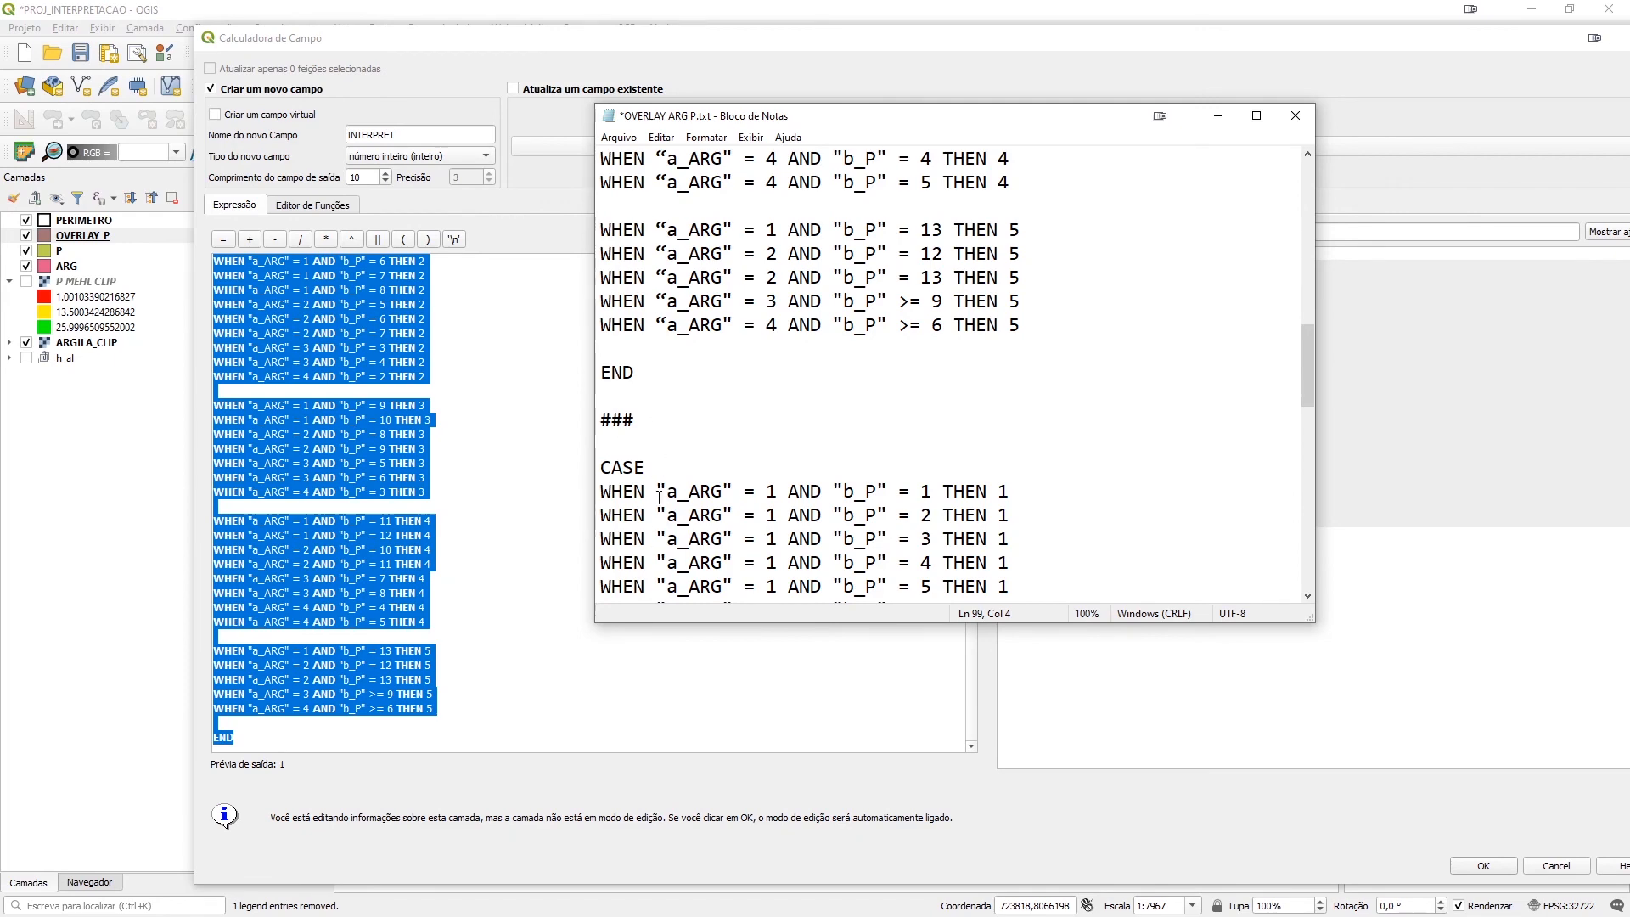
# Return to the QGIS field calculator and create the integer field INTERPRET from the corrected CASE expression
pyautogui.click(504, 643)
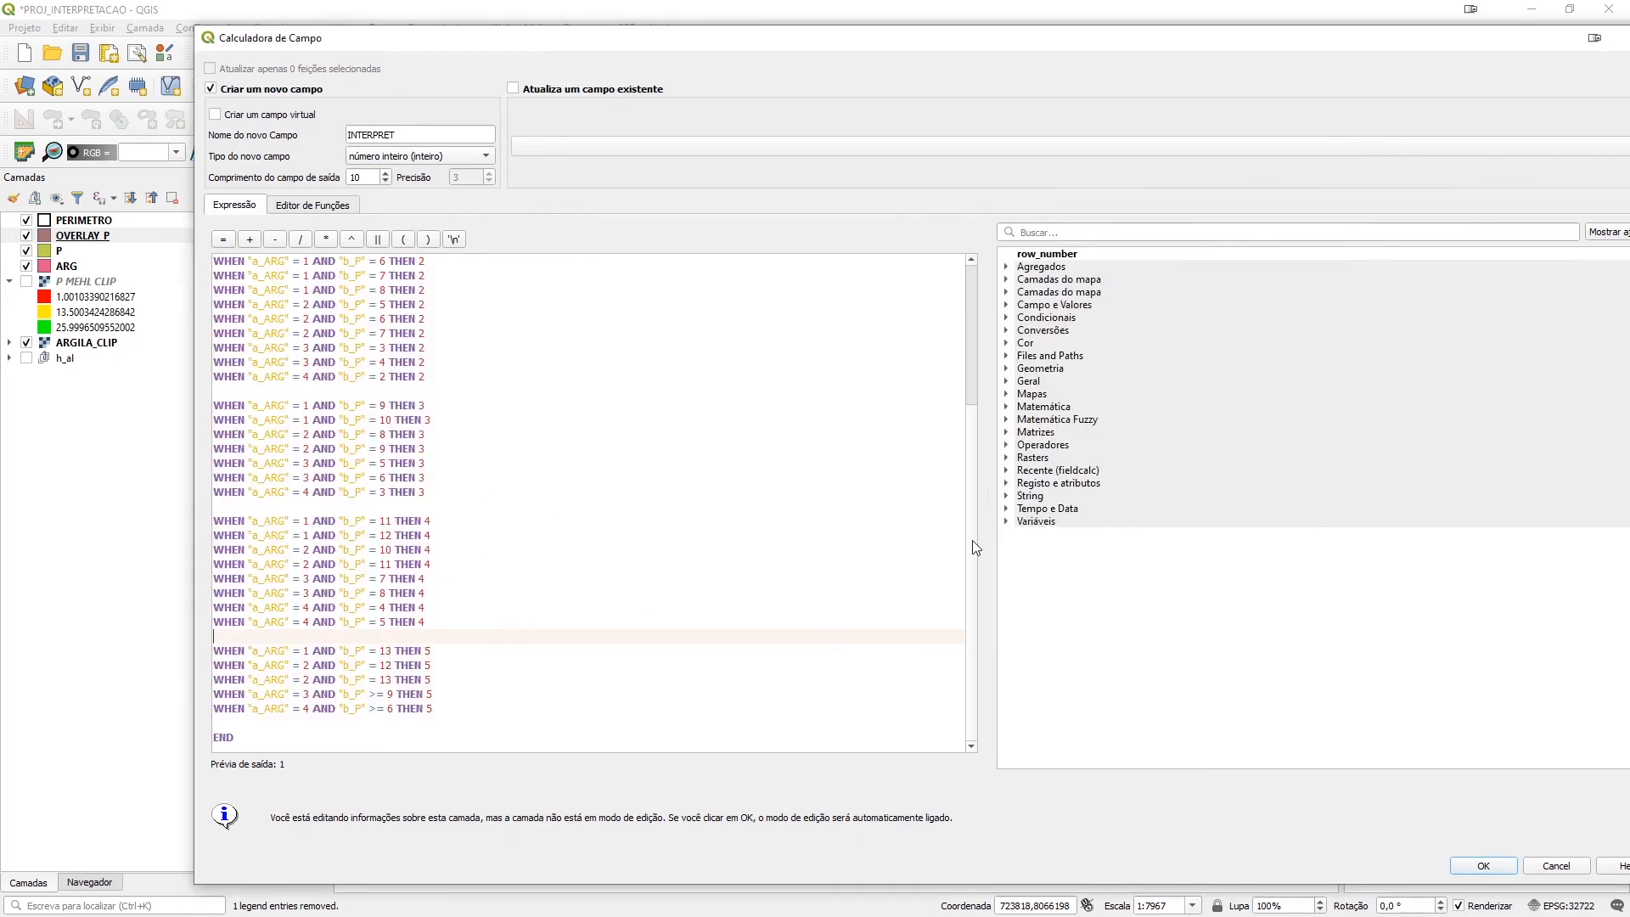
pyautogui.scroll(3, 433, 426)
pyautogui.scroll(-3, 400, 362)
pyautogui.hotkey('alt', 'Tab')
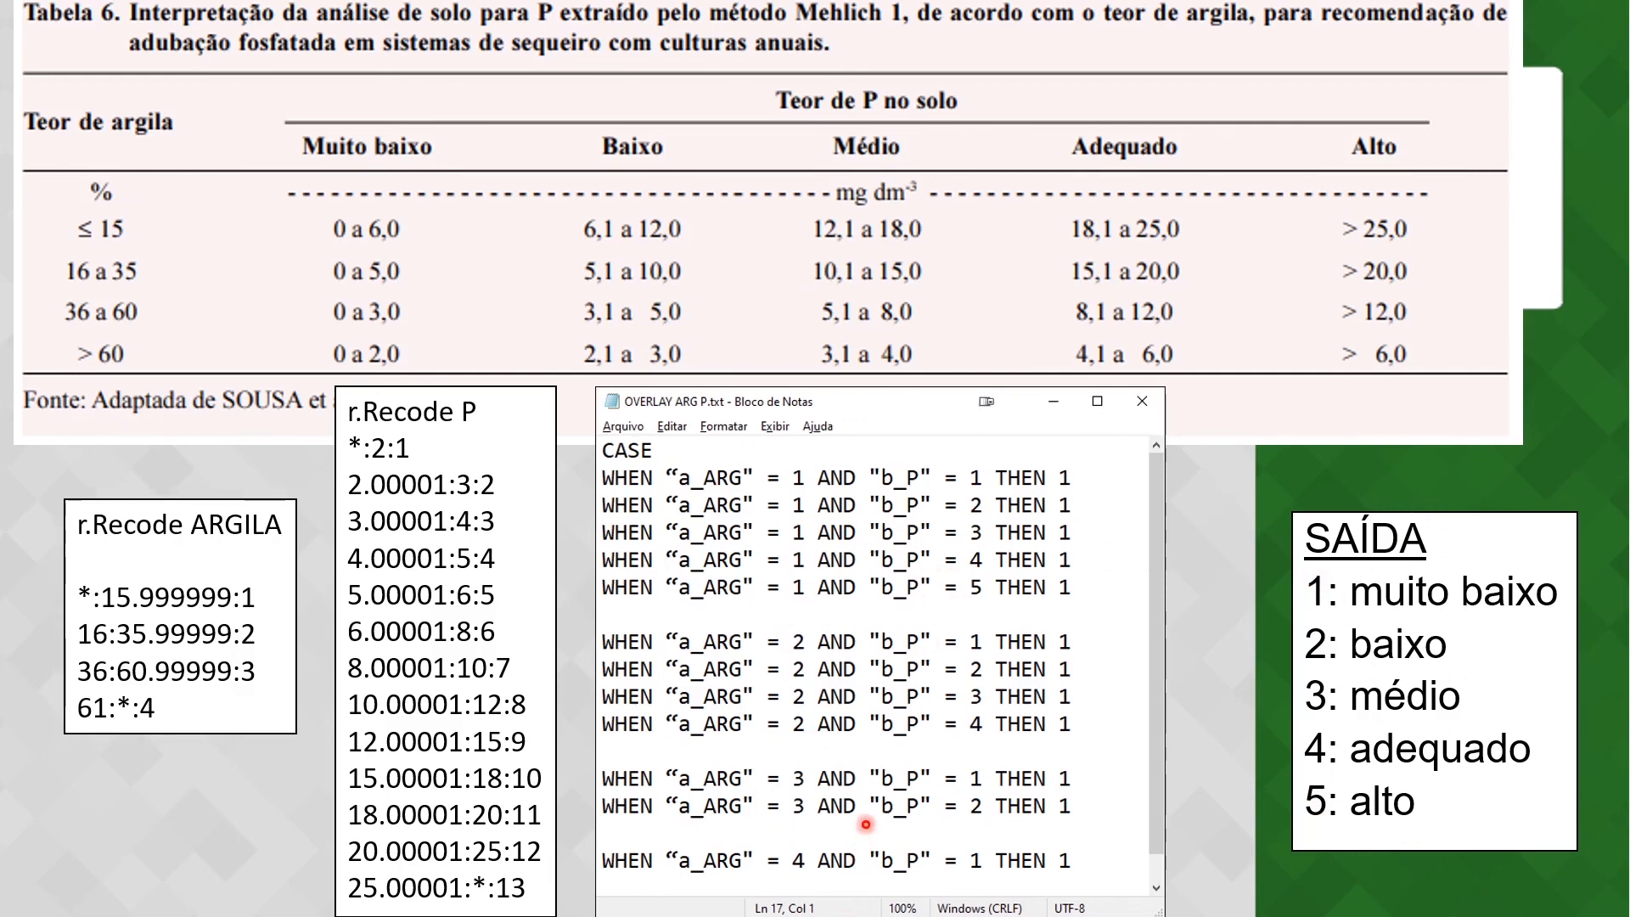
pyautogui.hotkey('alt', 'Tab')
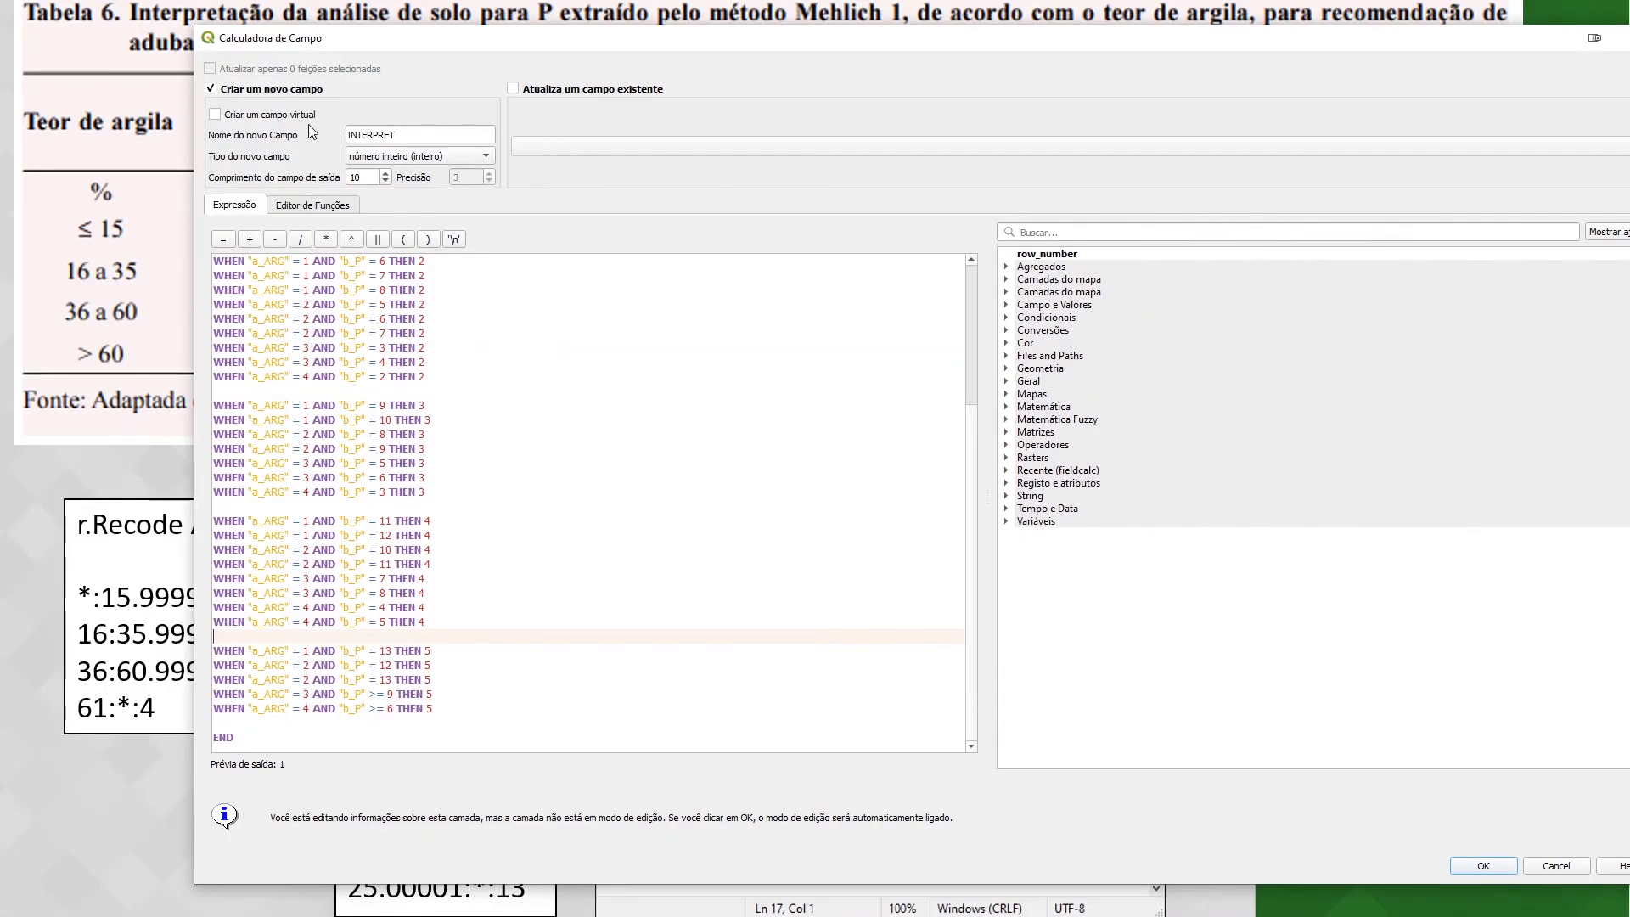
pyautogui.click(419, 139)
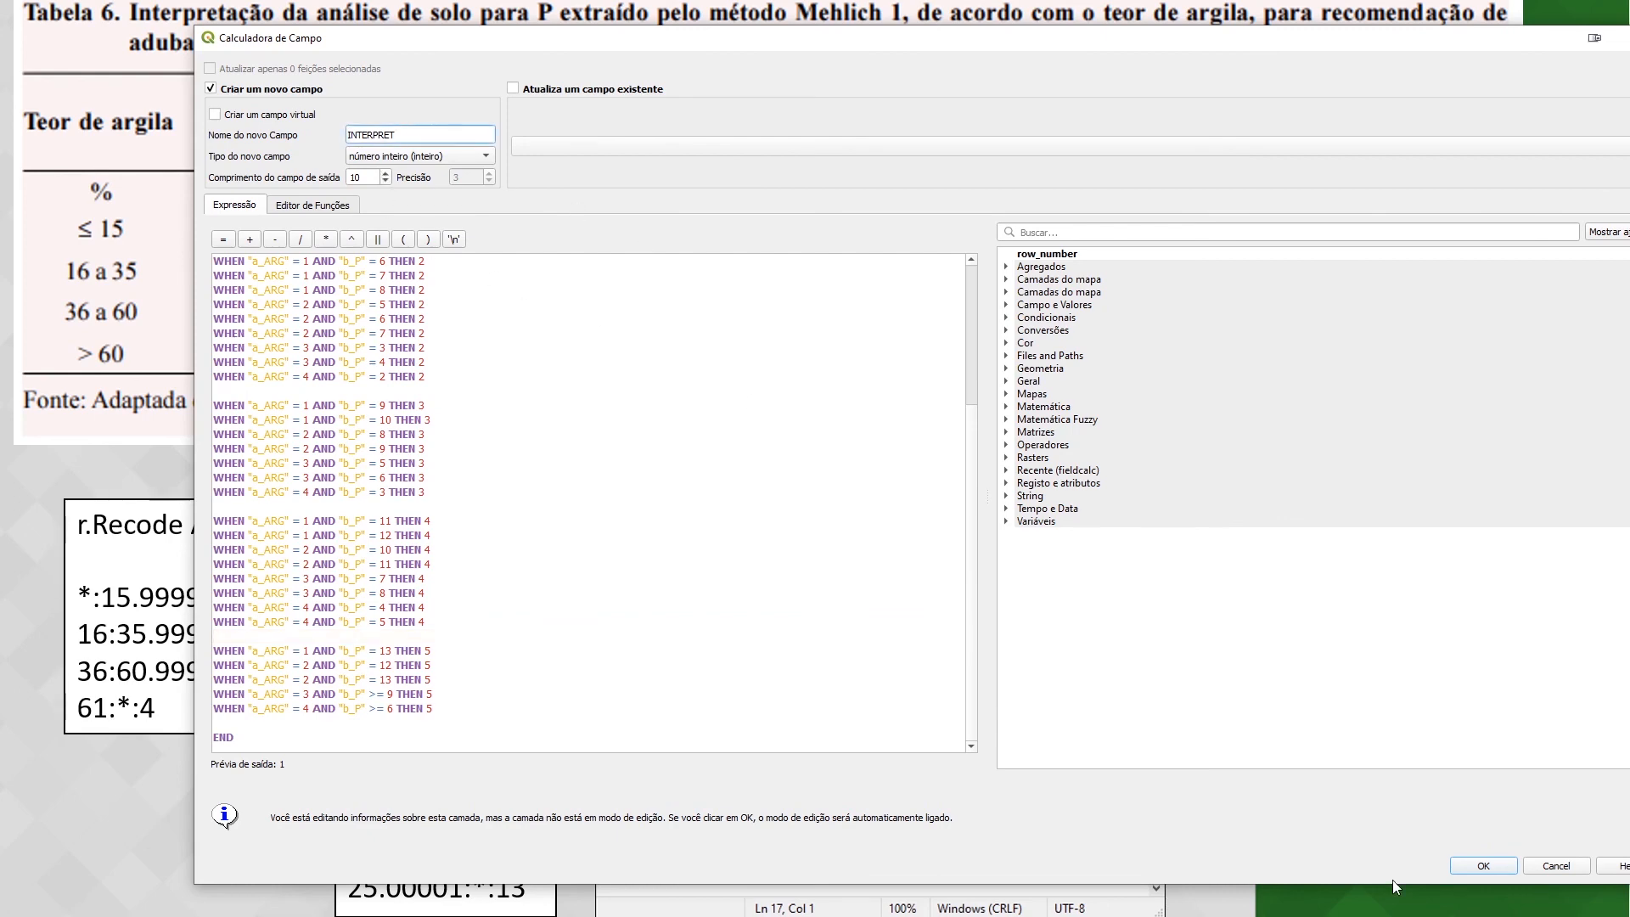
pyautogui.click(1482, 871)
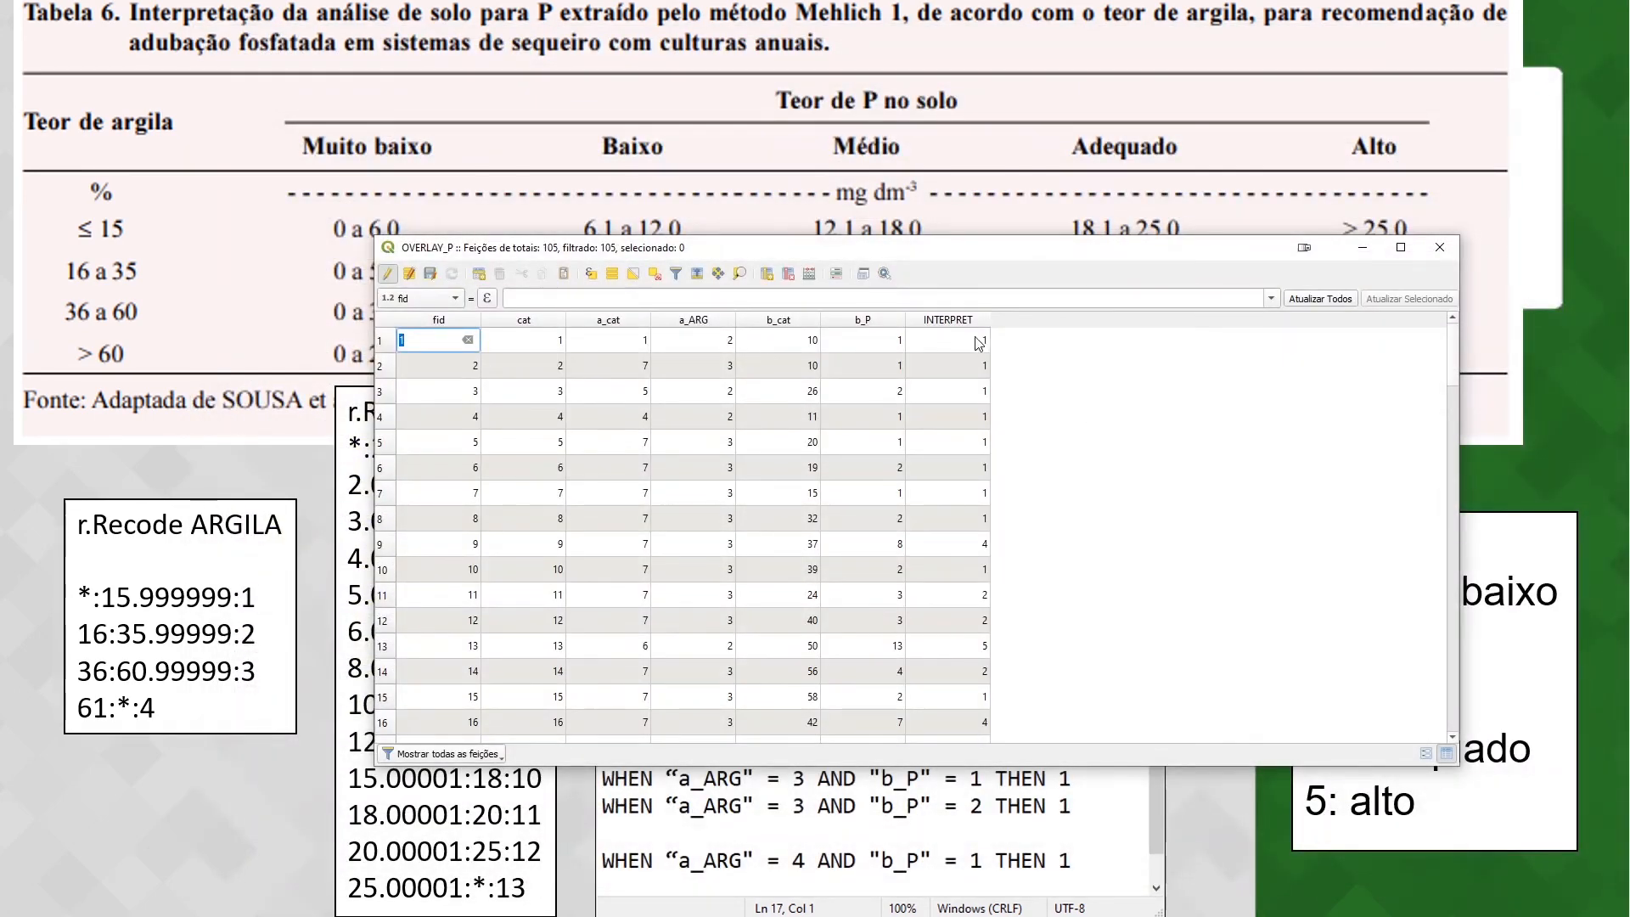
# Look through the INTERPRET values, close the OVERLAY_P attribute table and end the layer's editing session with its changes saved
pyautogui.scroll(-20, 959, 399)
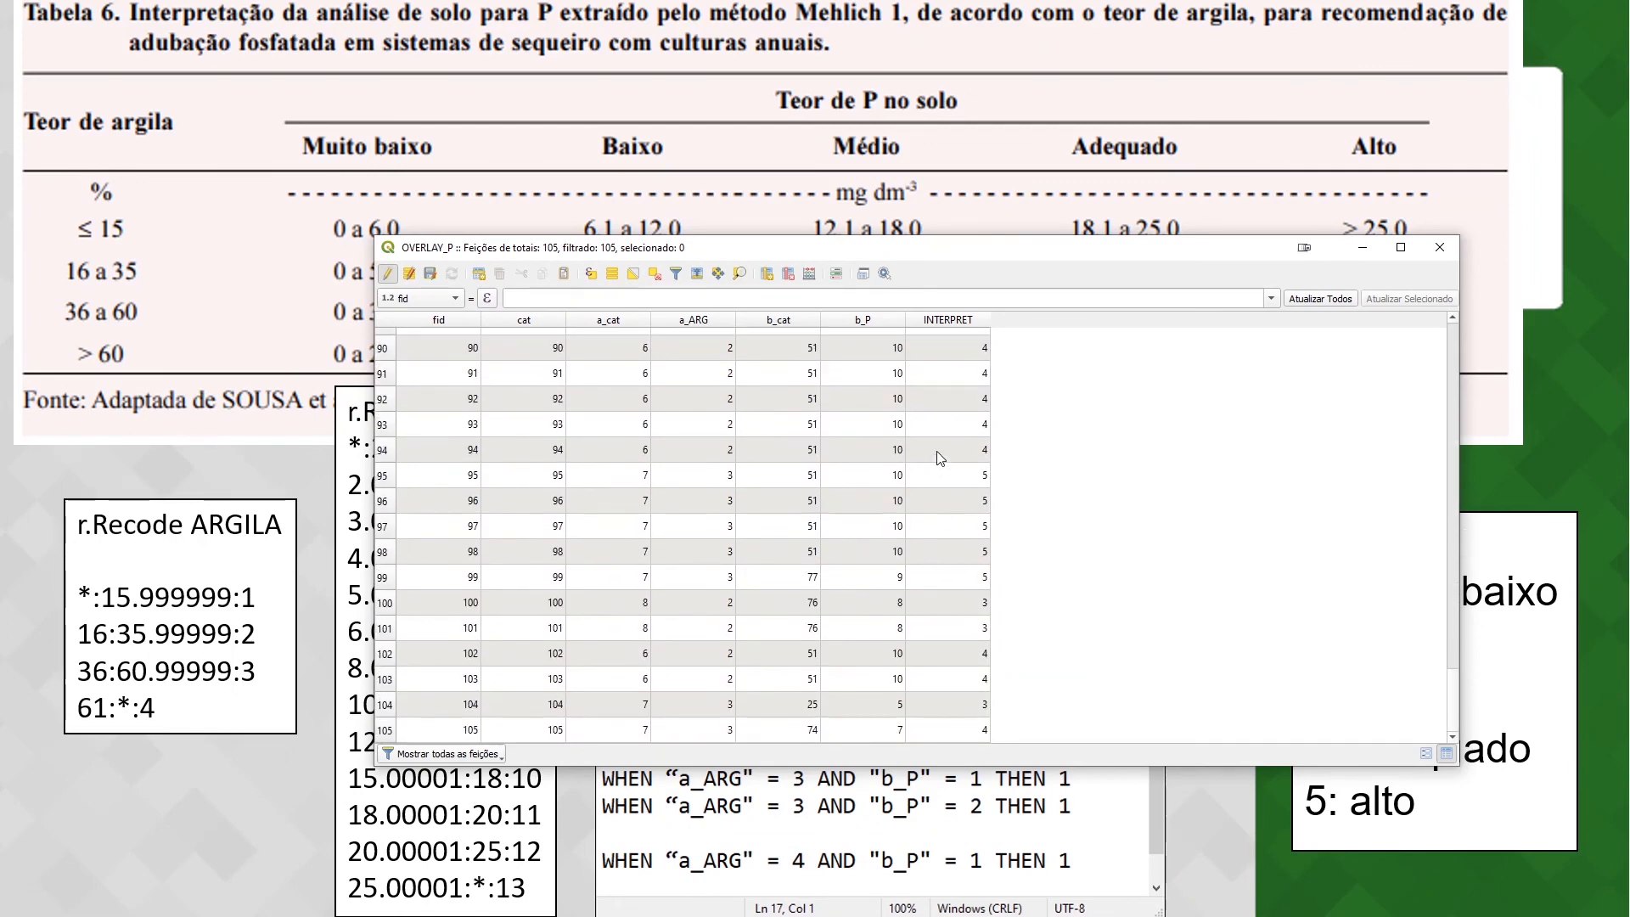
pyautogui.scroll(20, 936, 451)
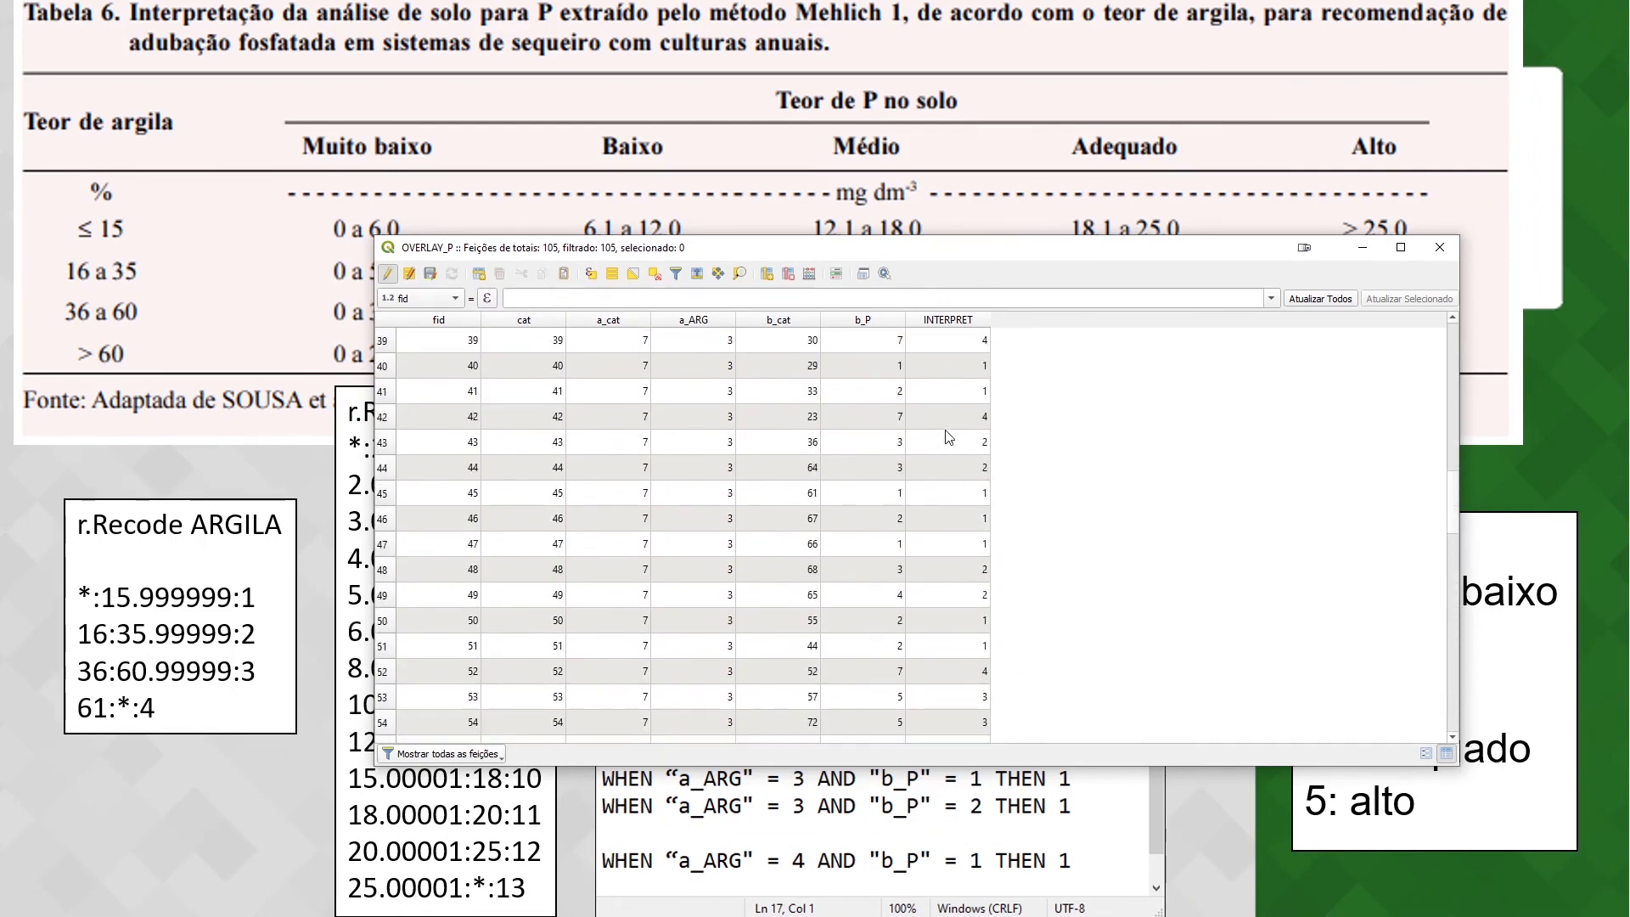
pyautogui.click(1439, 252)
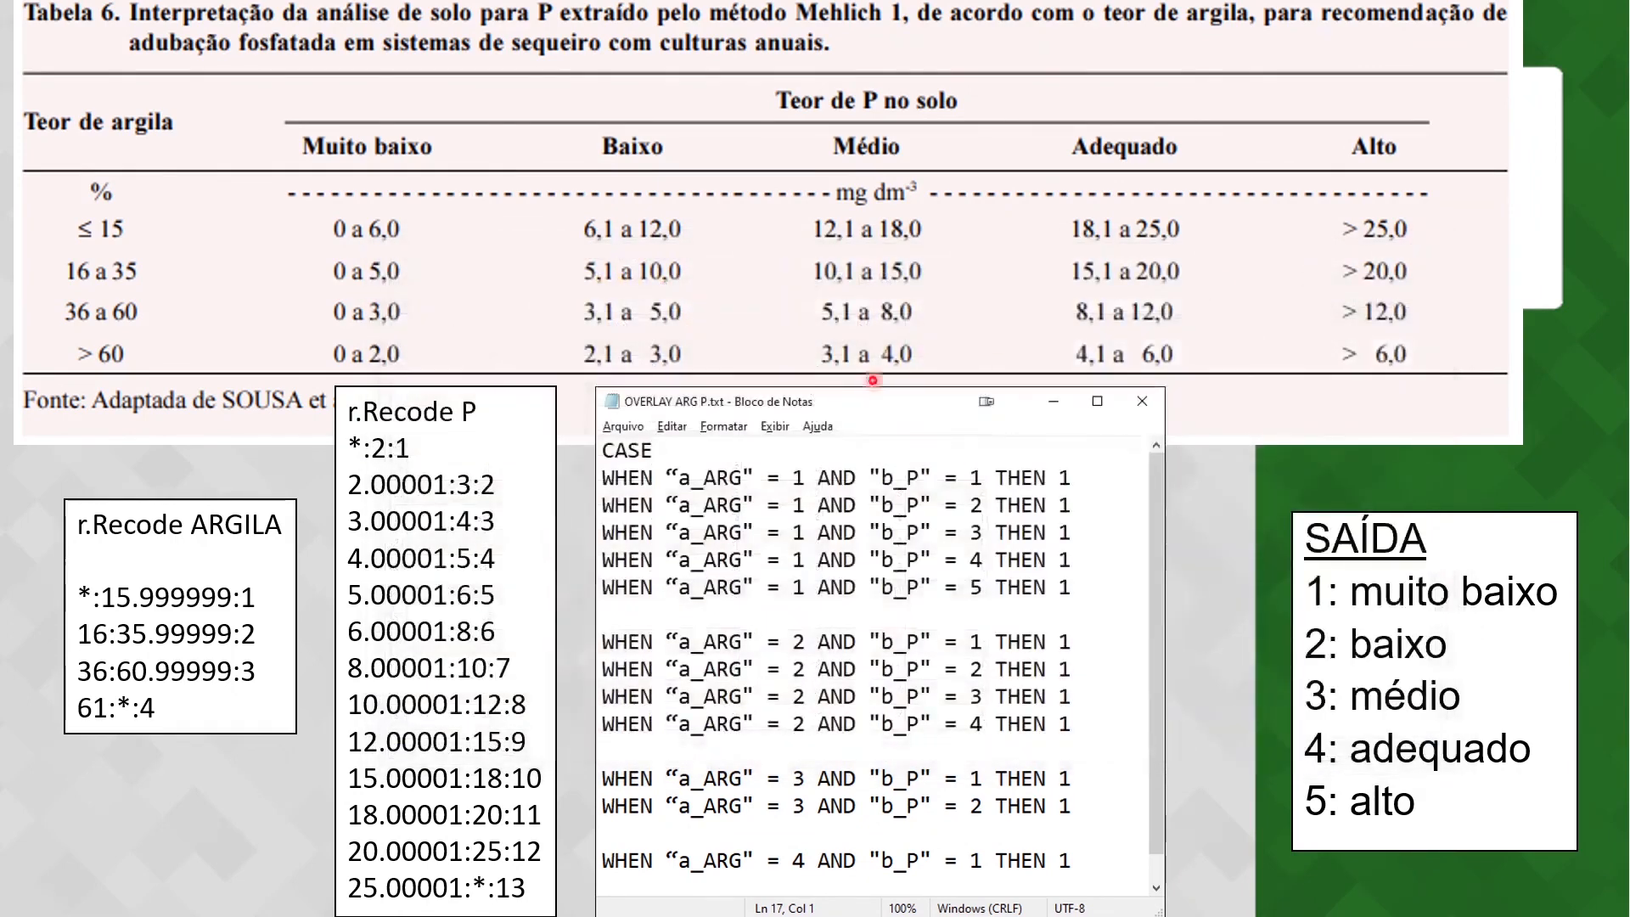
pyautogui.hotkey('alt', 'Tab')
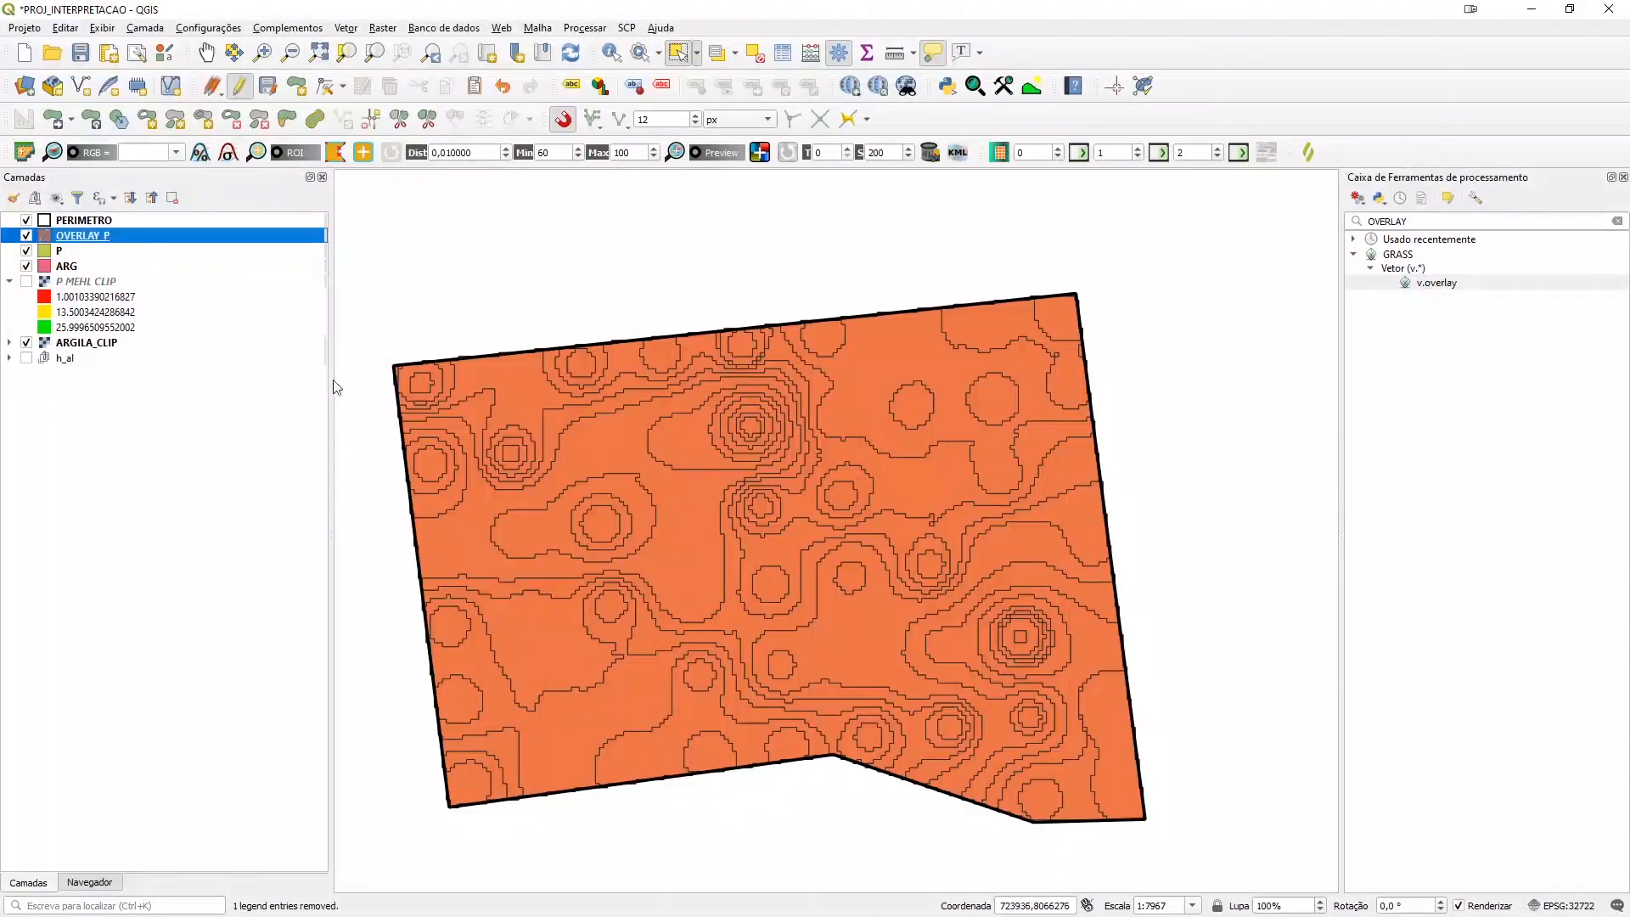
pyautogui.click(240, 86)
pyautogui.click(783, 473)
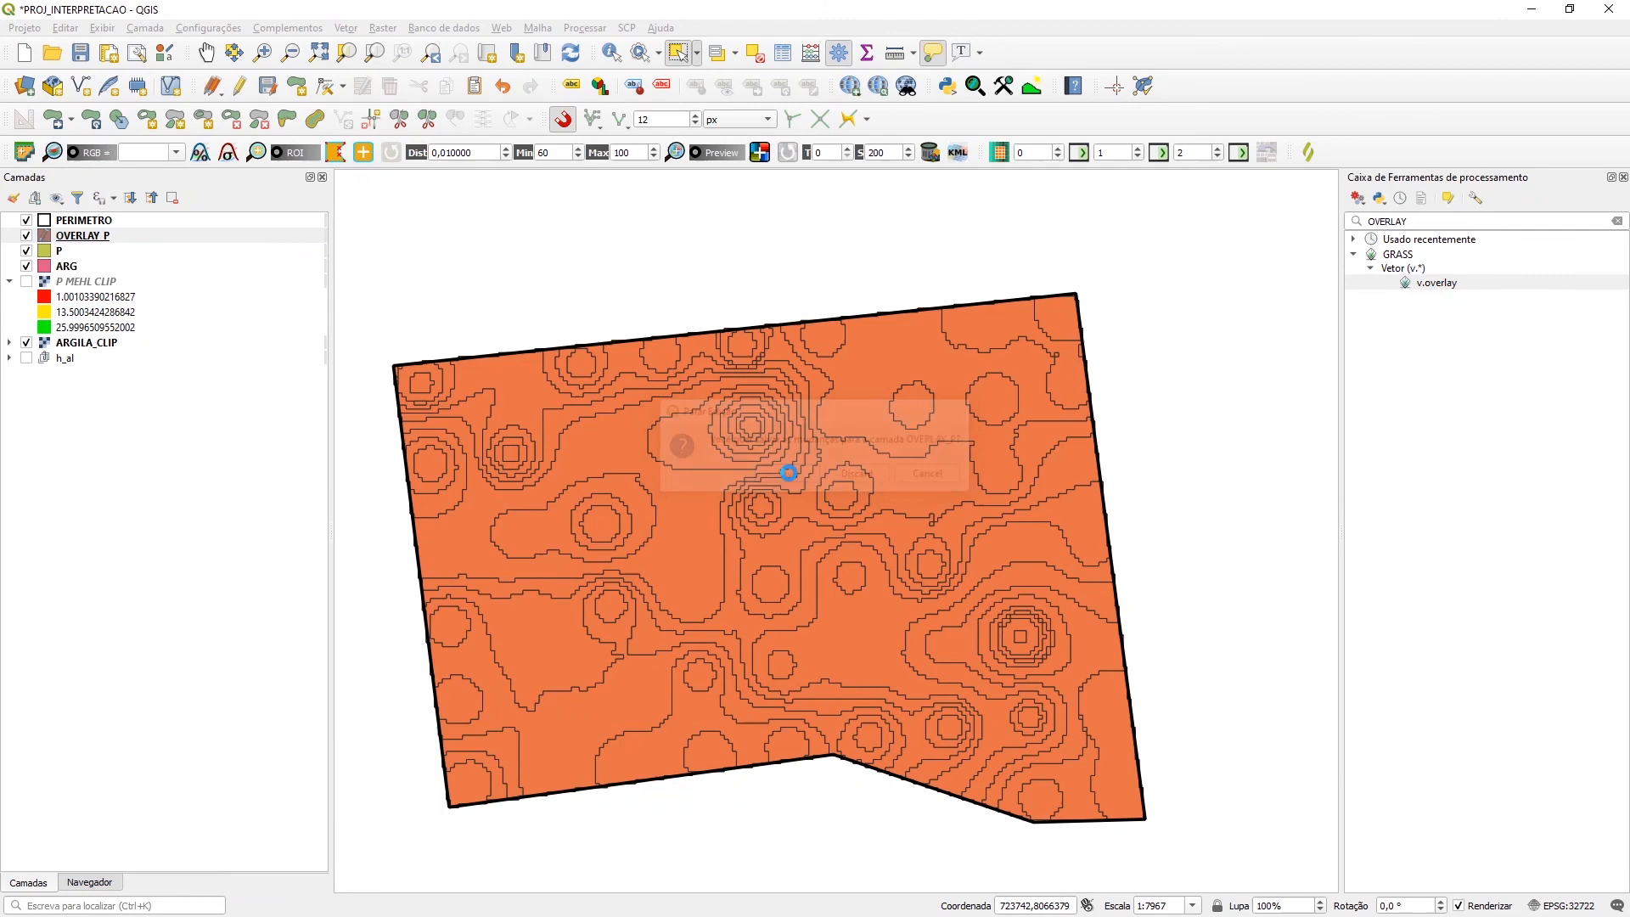
# Set the OVERLAY_P symbology to Categorizado on the INTERPRET field and classify its values
pyautogui.click(80, 235)
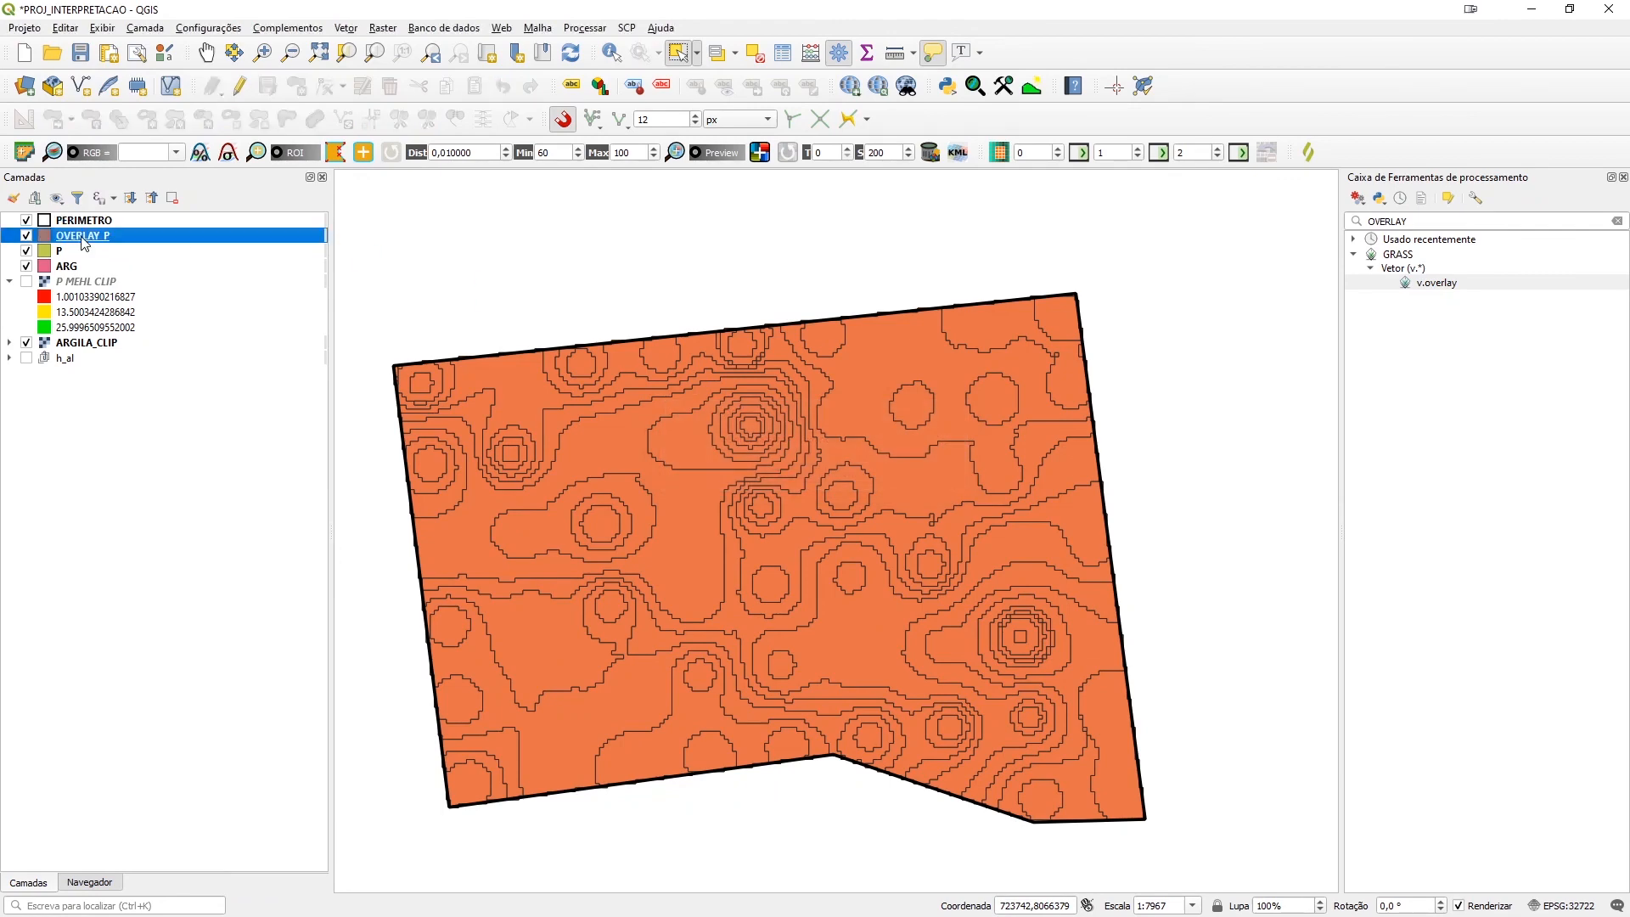
pyautogui.doubleClick(85, 244)
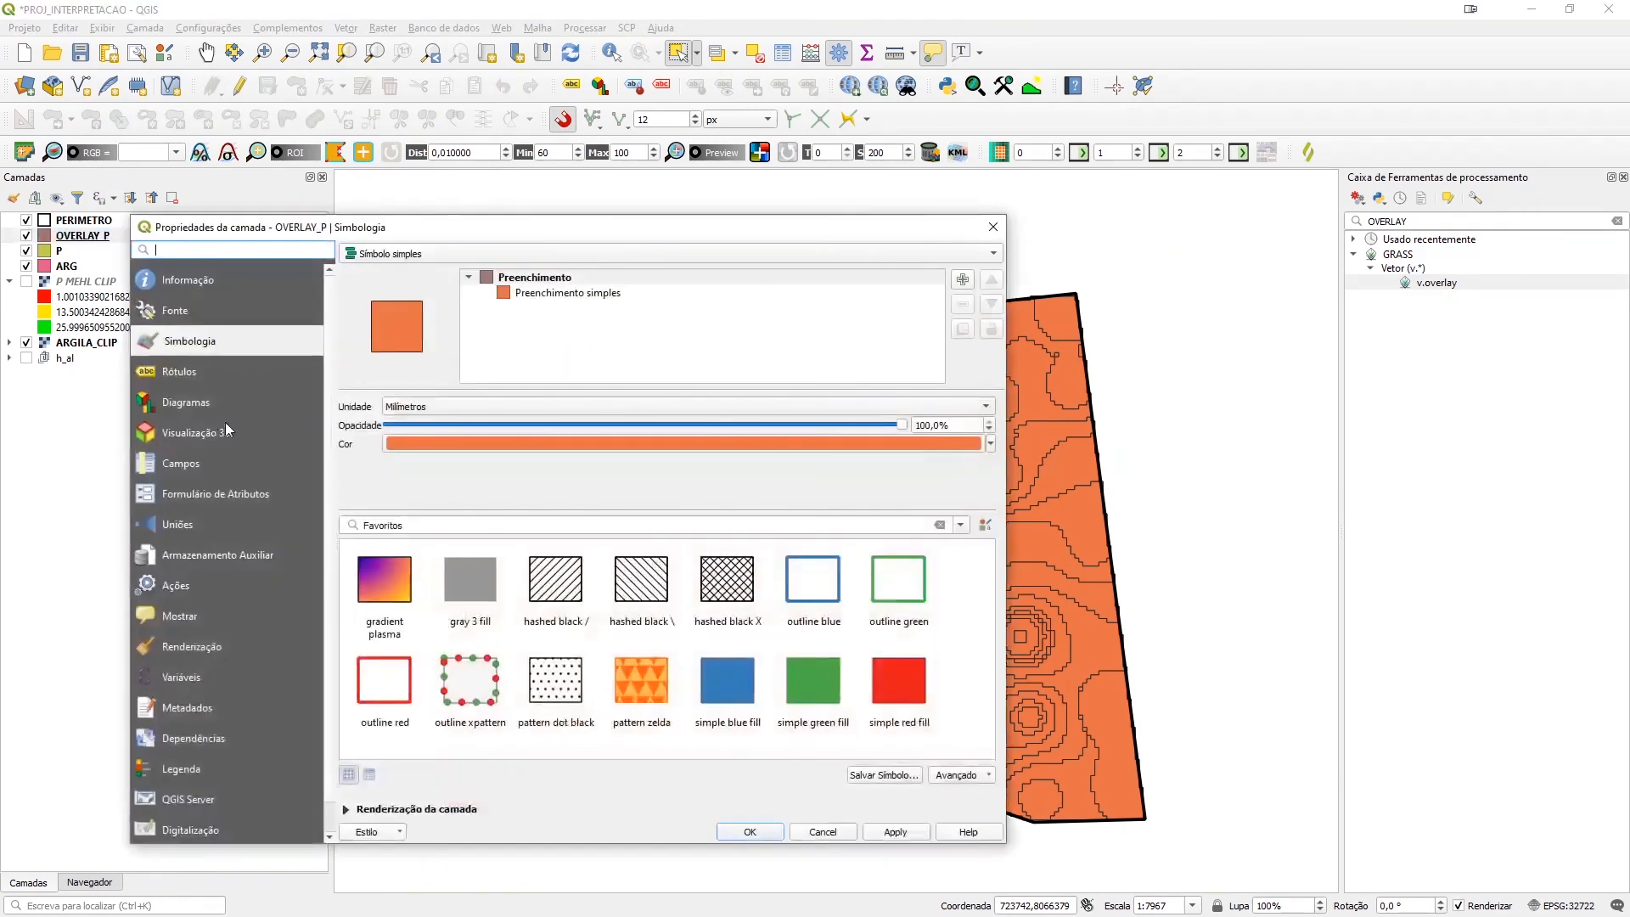
pyautogui.click(436, 252)
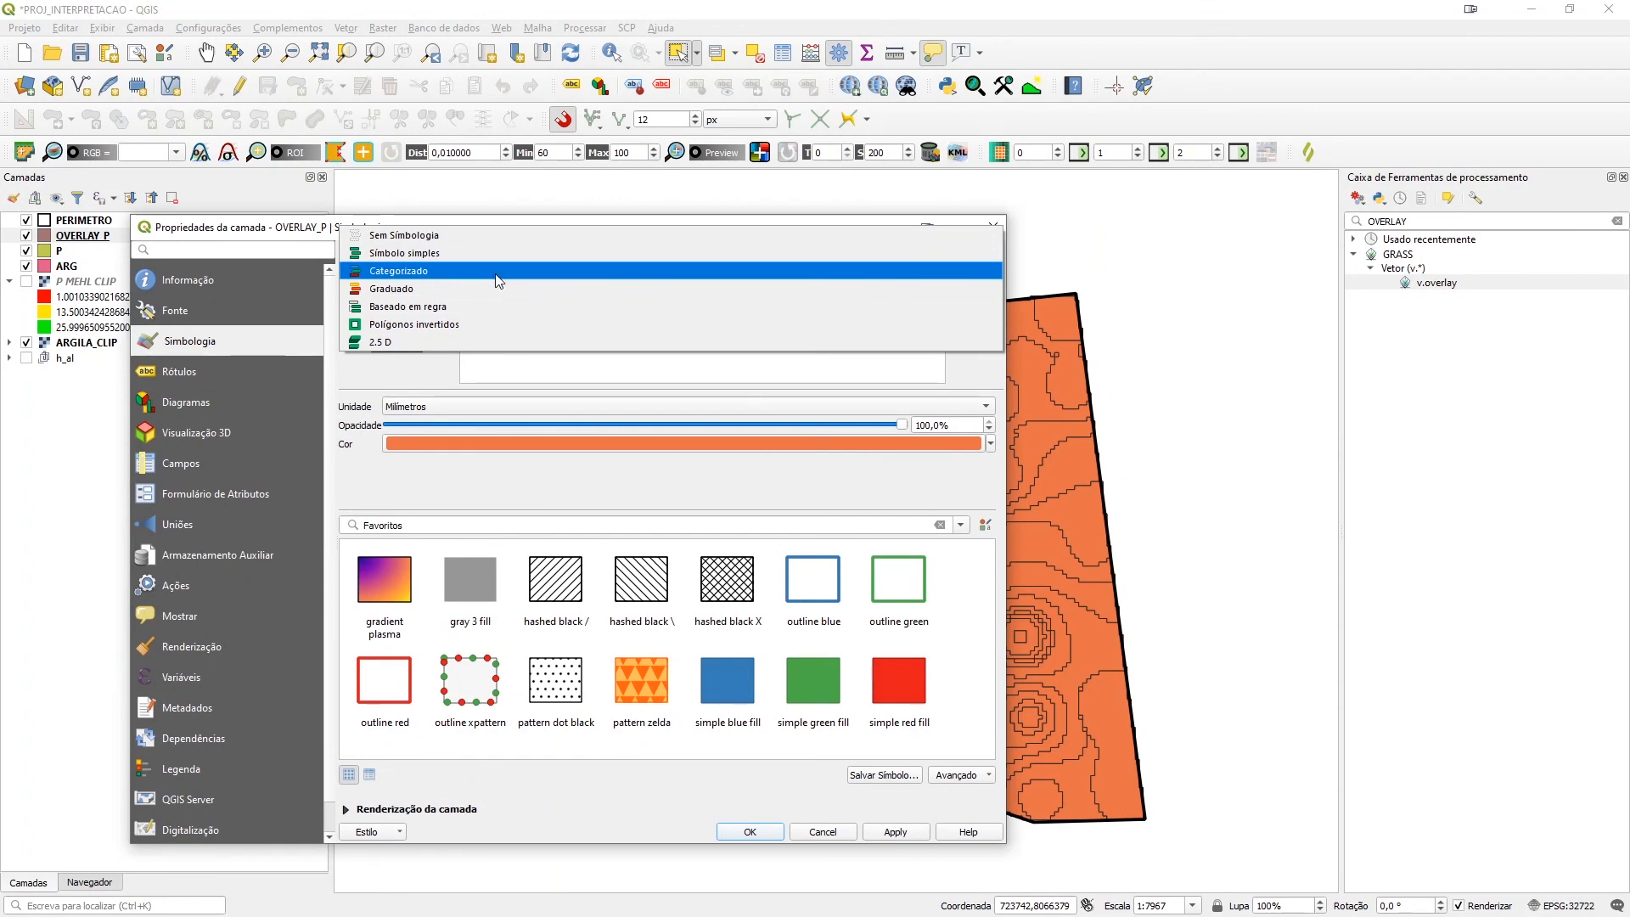
pyautogui.click(497, 271)
pyautogui.click(968, 279)
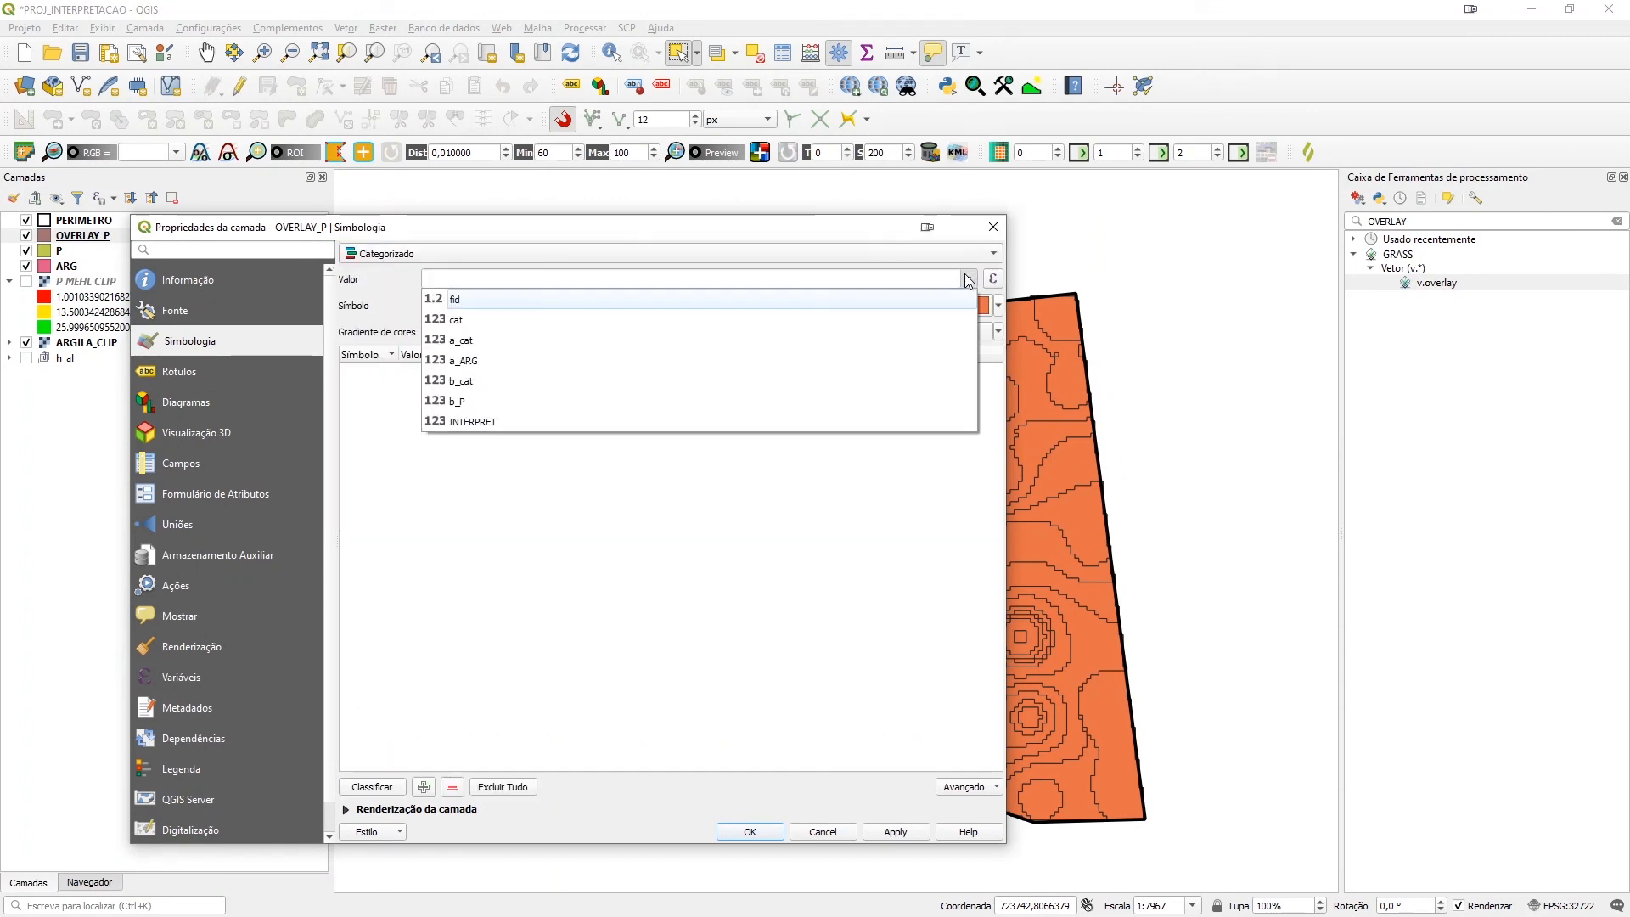
pyautogui.click(594, 422)
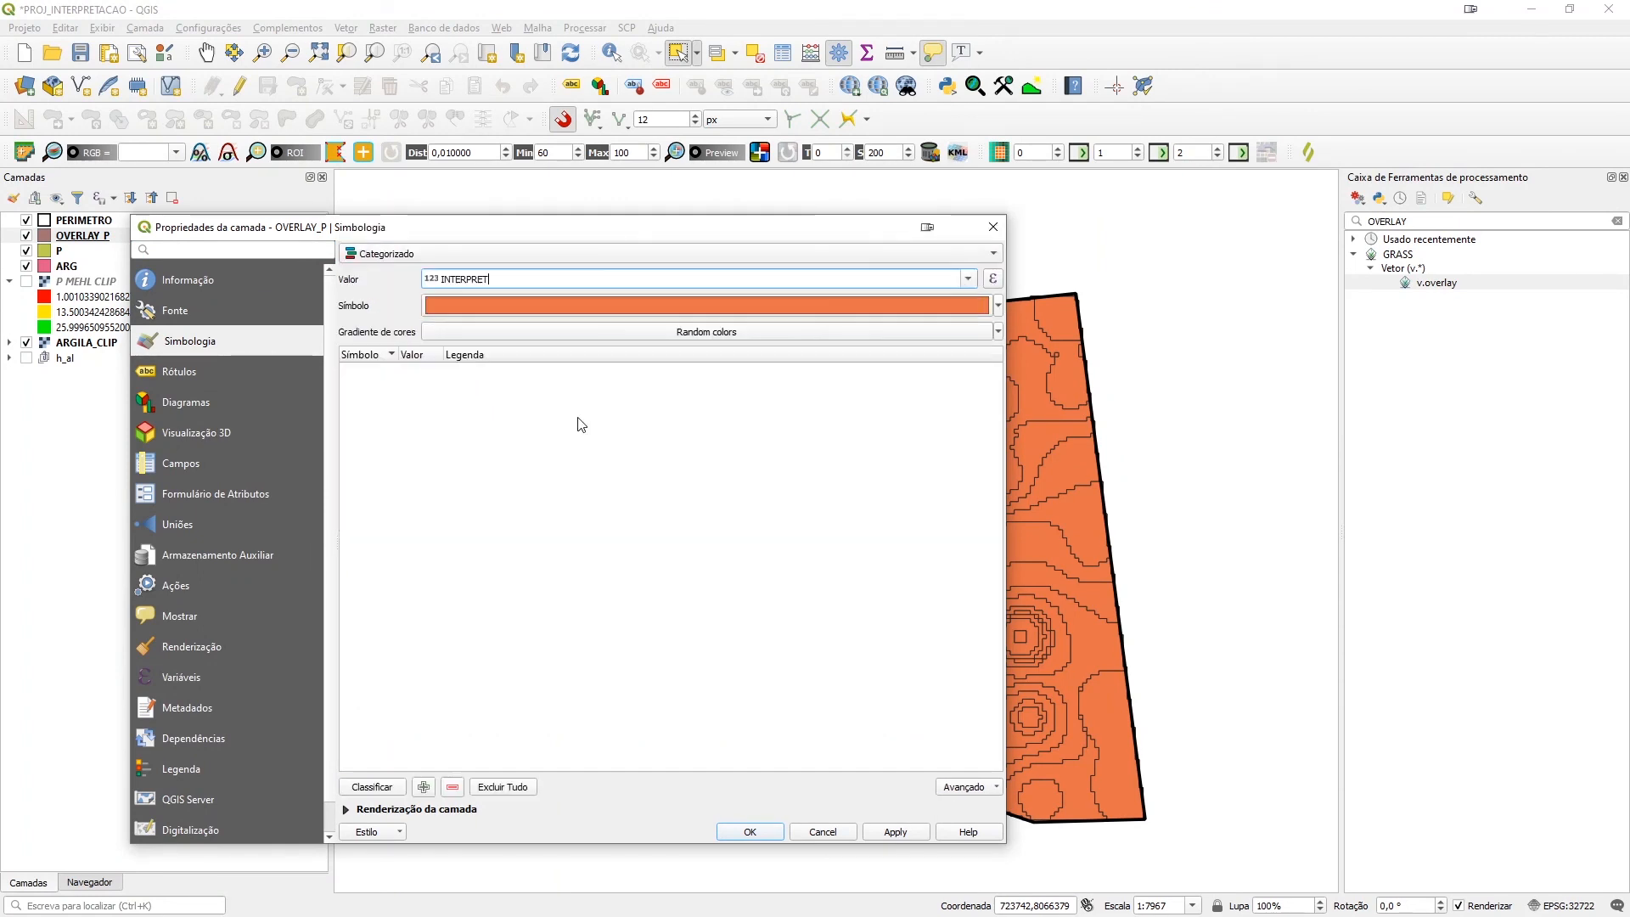
pyautogui.click(382, 786)
# Delete the catch-all class for all other values and apply the SEMAFORO colour ramp to the remaining classes
pyautogui.click(416, 447)
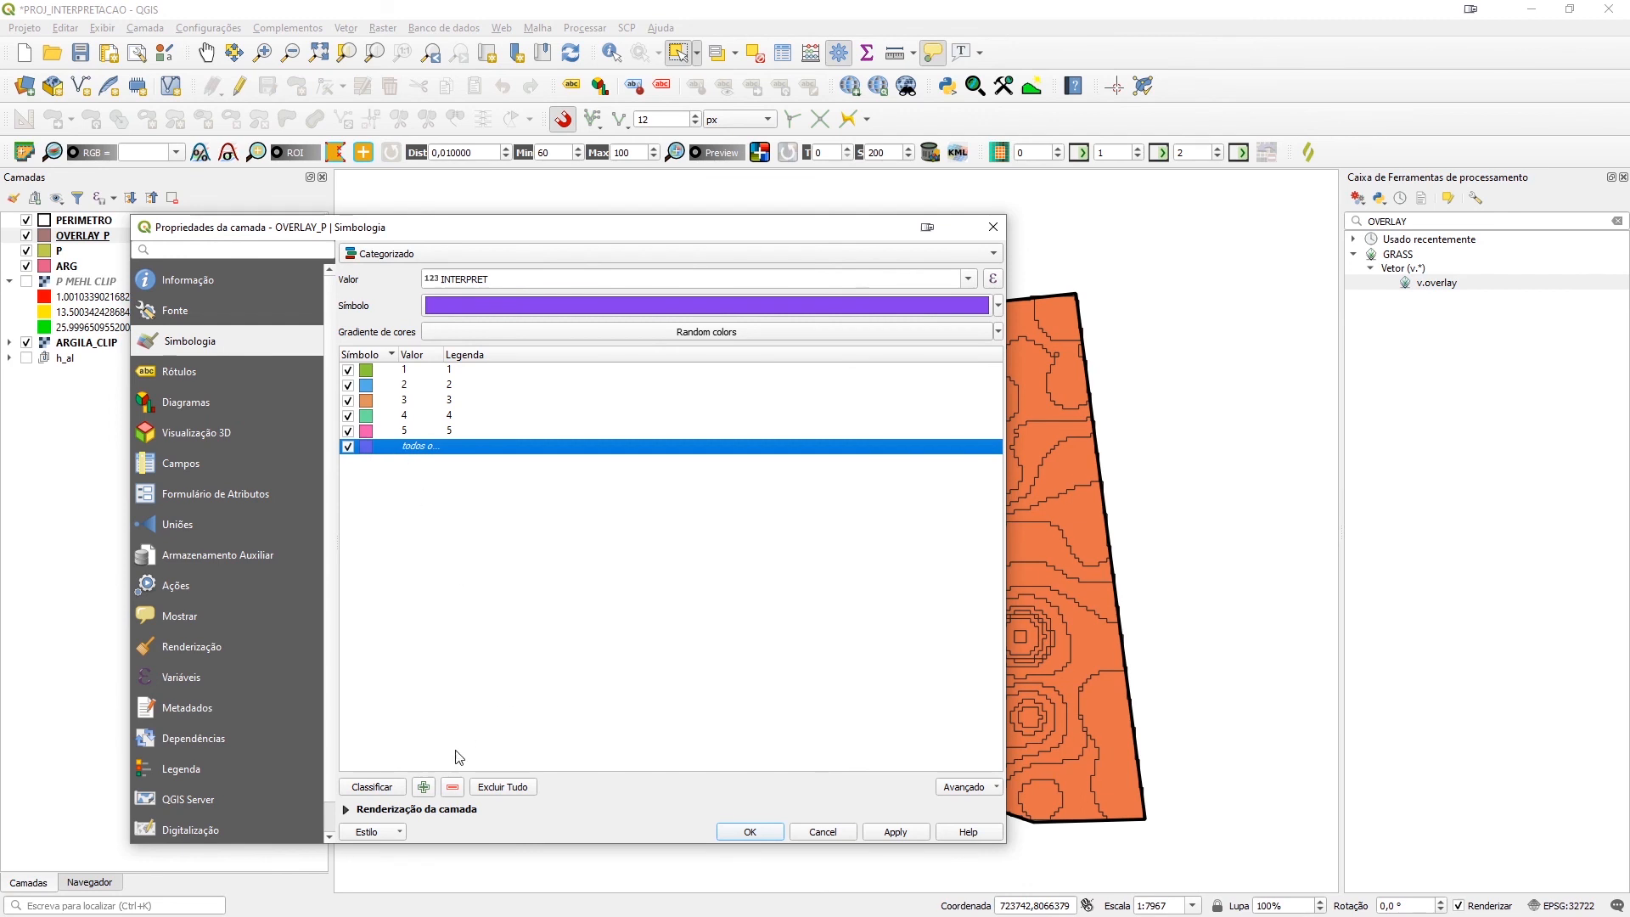
pyautogui.click(452, 788)
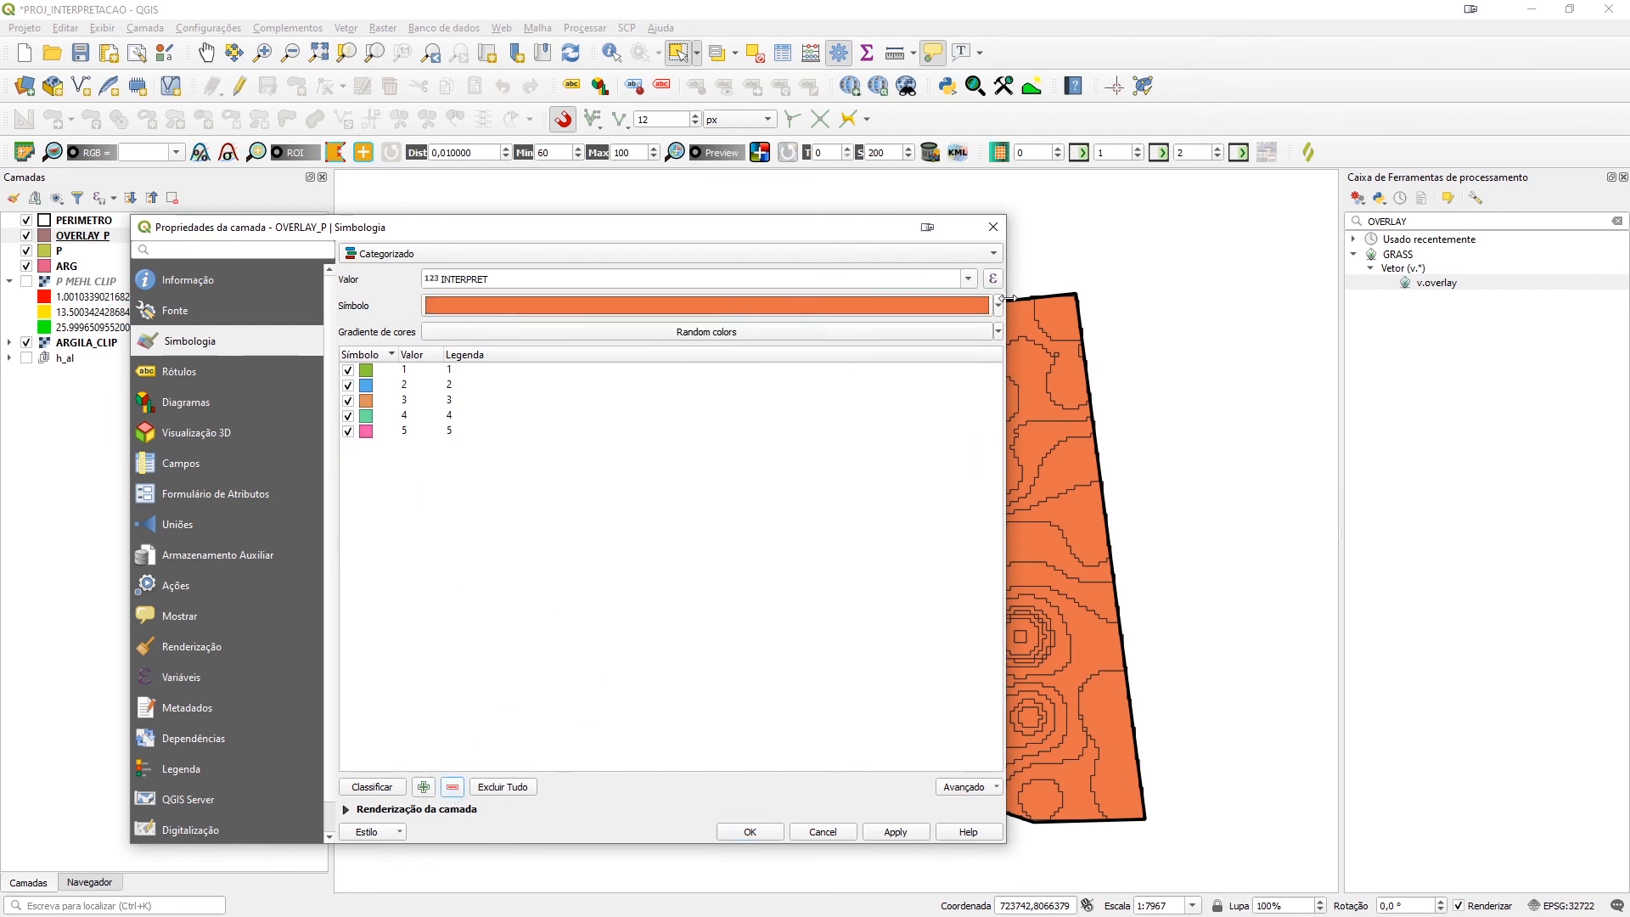
pyautogui.click(997, 332)
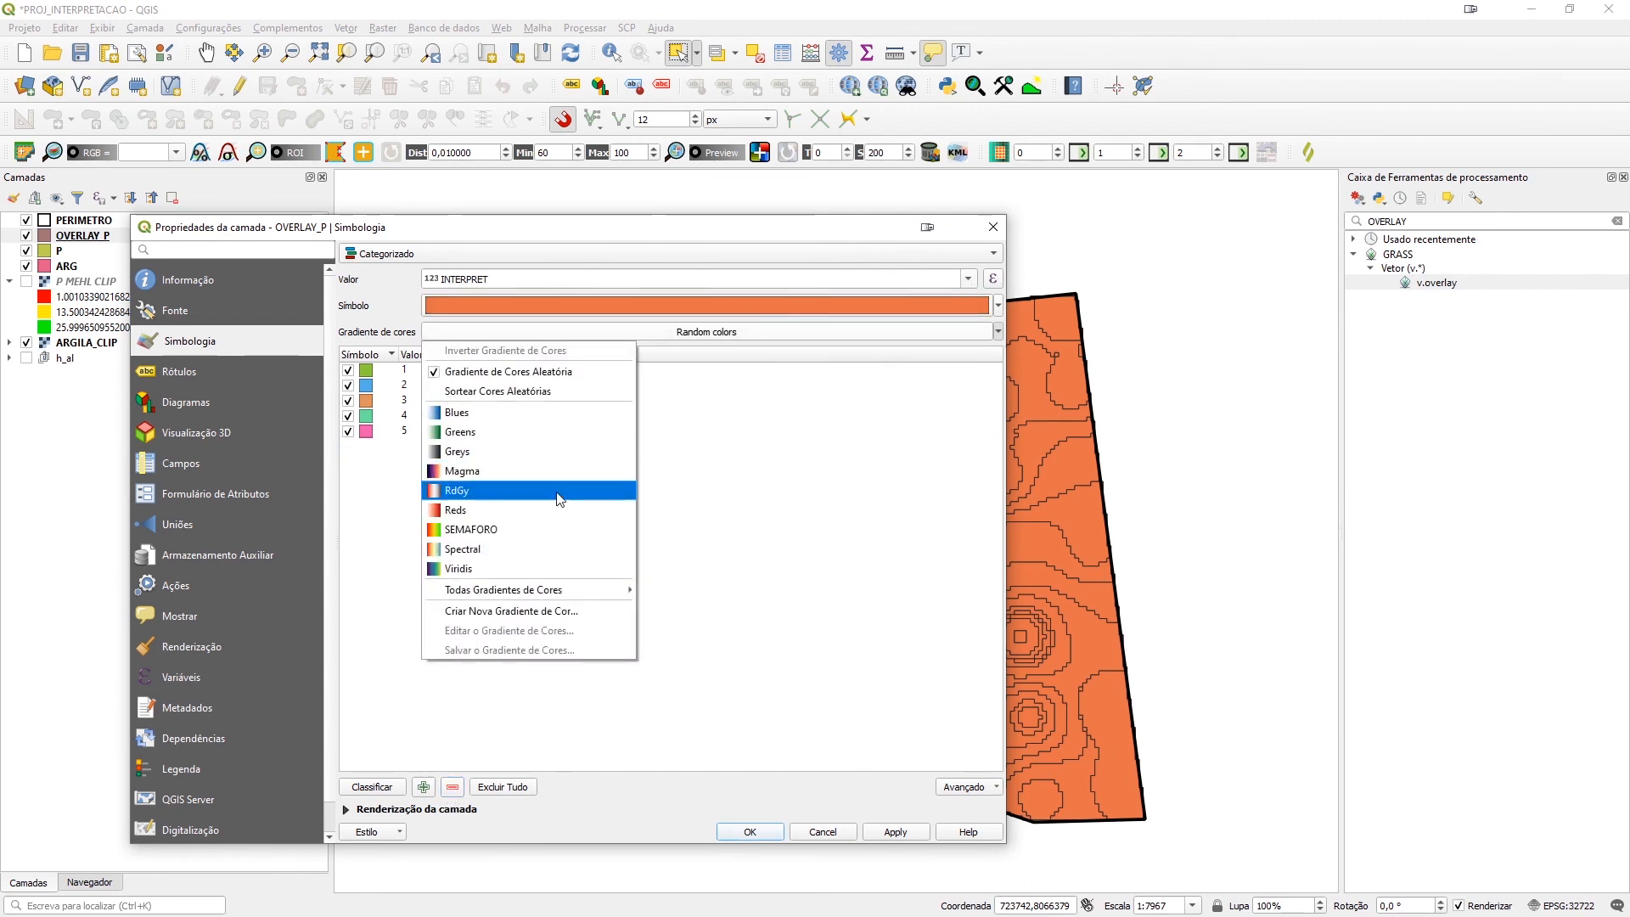
pyautogui.click(524, 531)
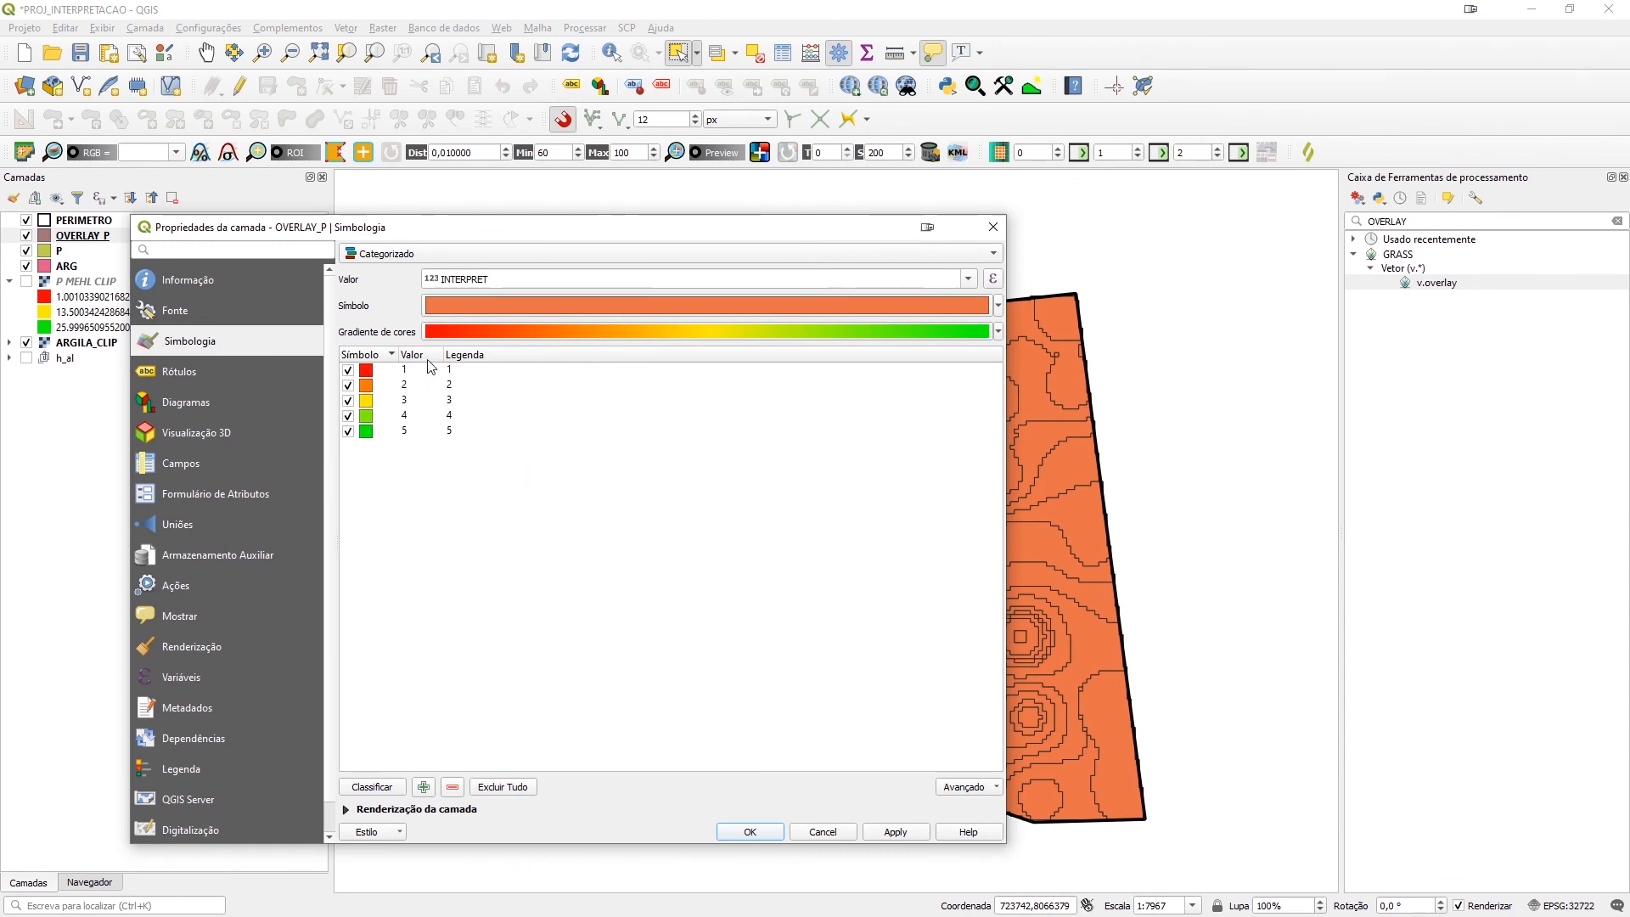
# Label the legend entries of classes 1, 2 and 3 as Muito Baixo, Baixo and Médio
pyautogui.doubleClick(464, 372)
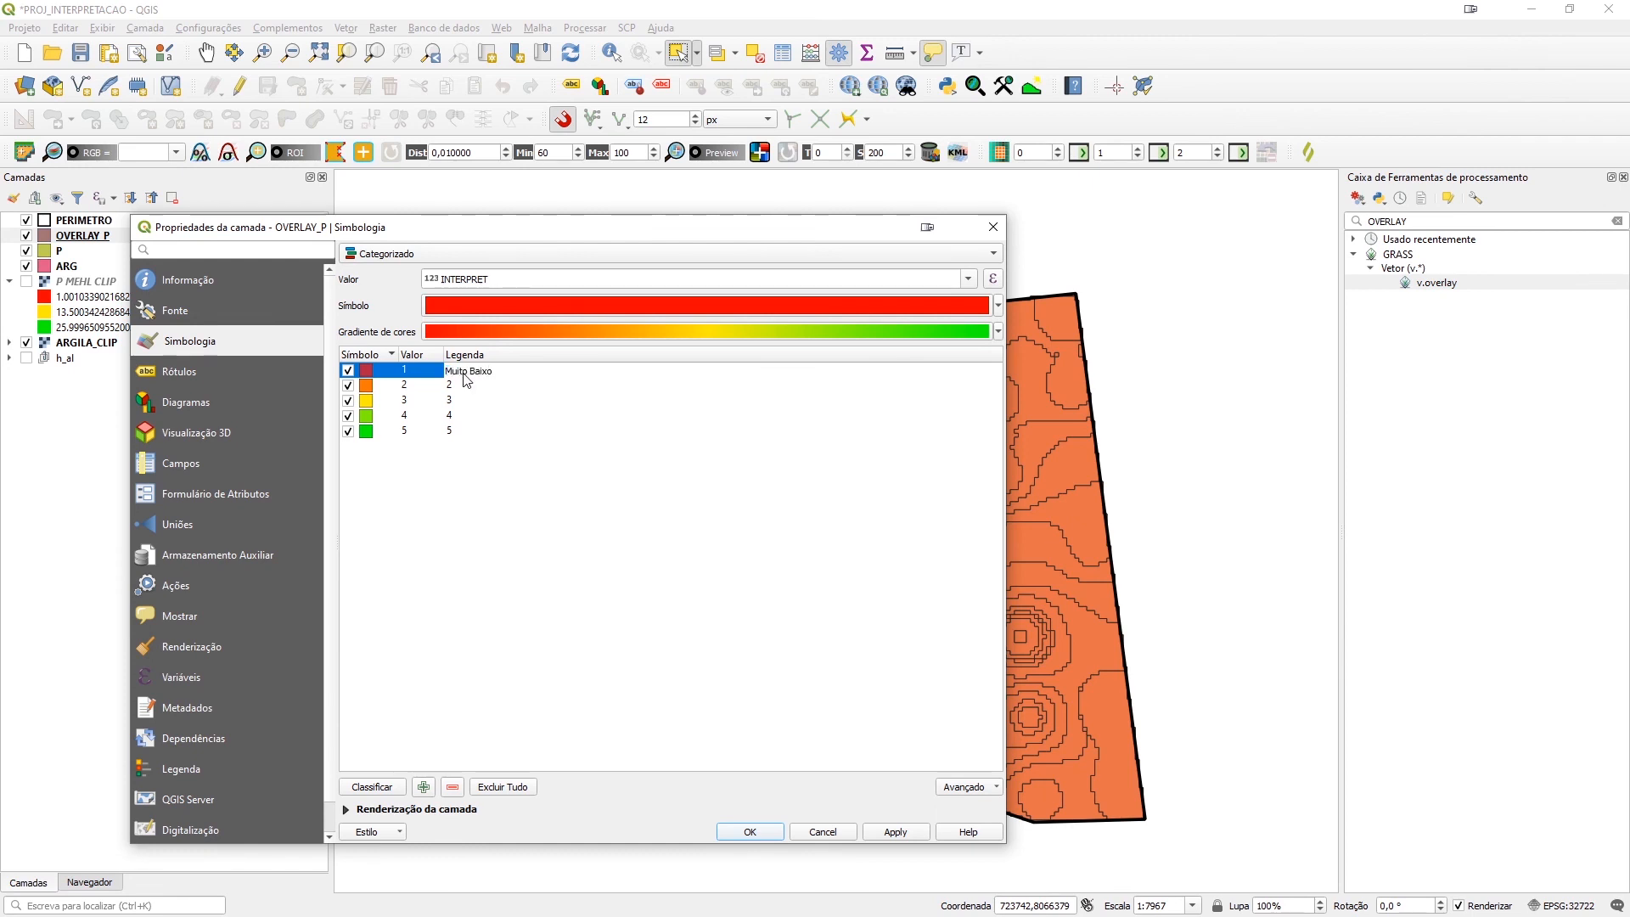
pyautogui.press('Return')
pyautogui.click(465, 384)
pyautogui.doubleClick(465, 384)
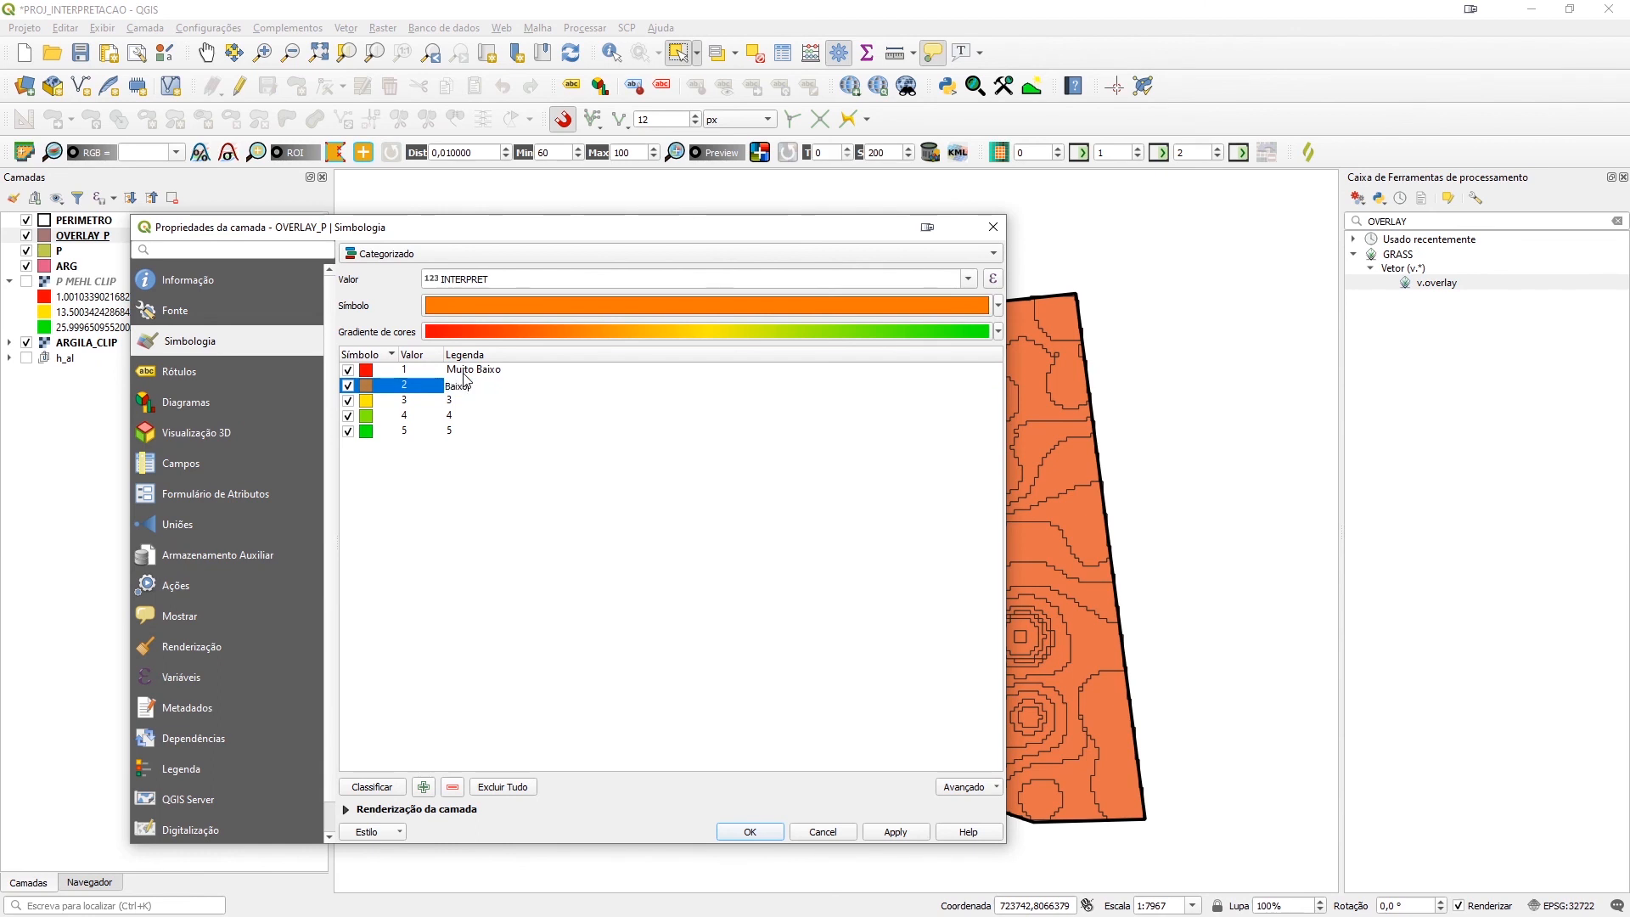
pyautogui.write('Baixo')
pyautogui.press('Return')
pyautogui.press('Down')
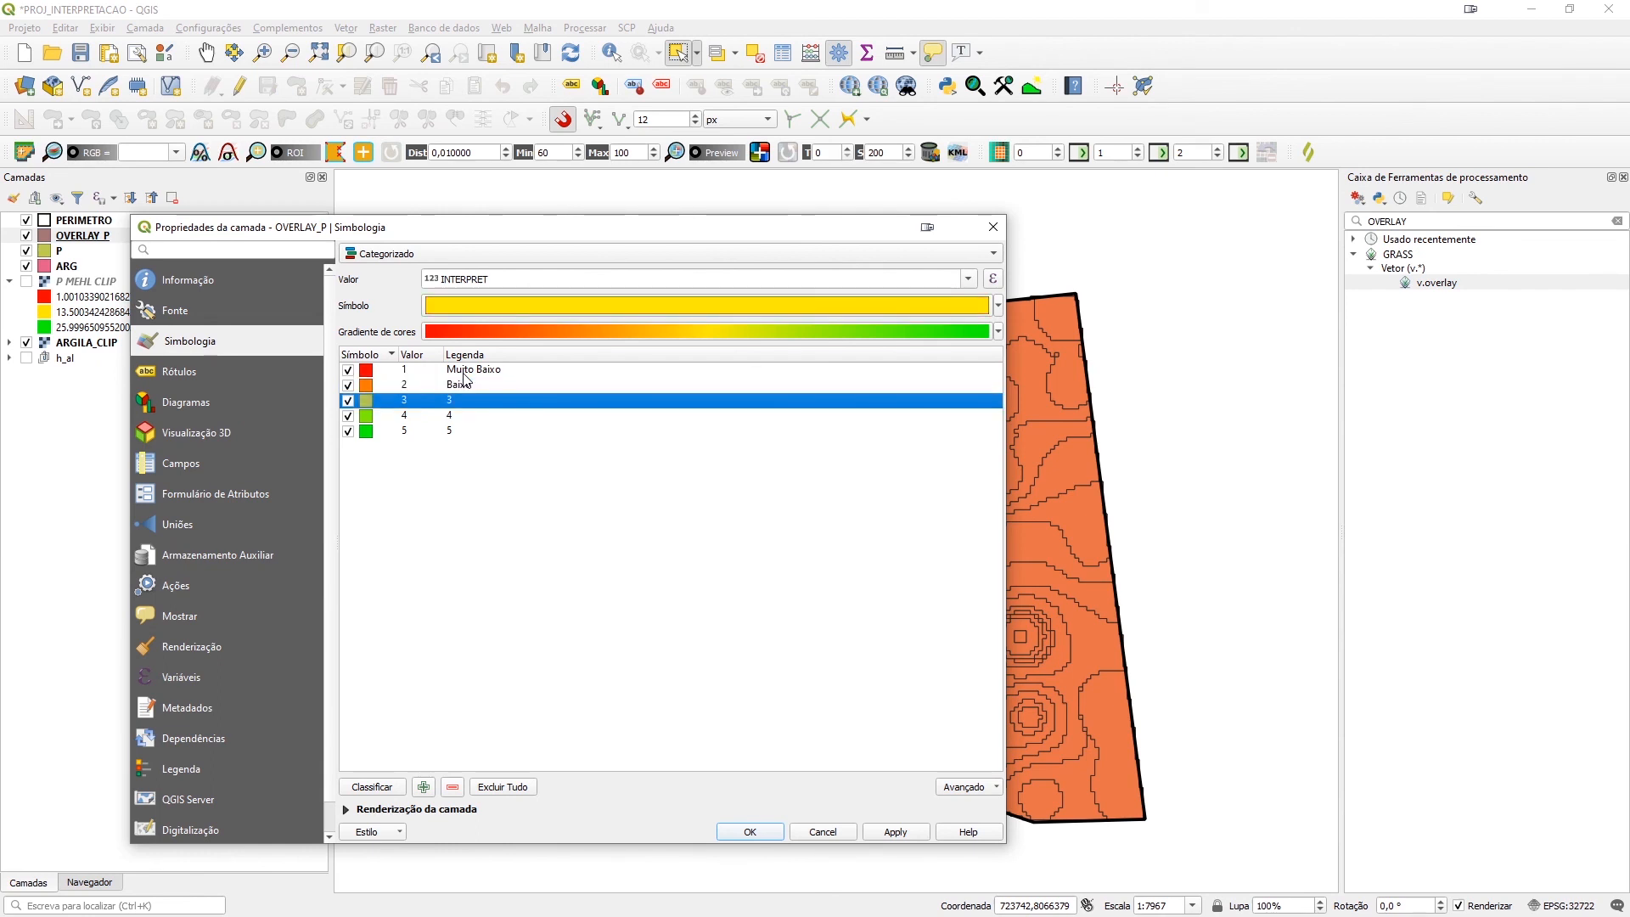
pyautogui.press('F2')
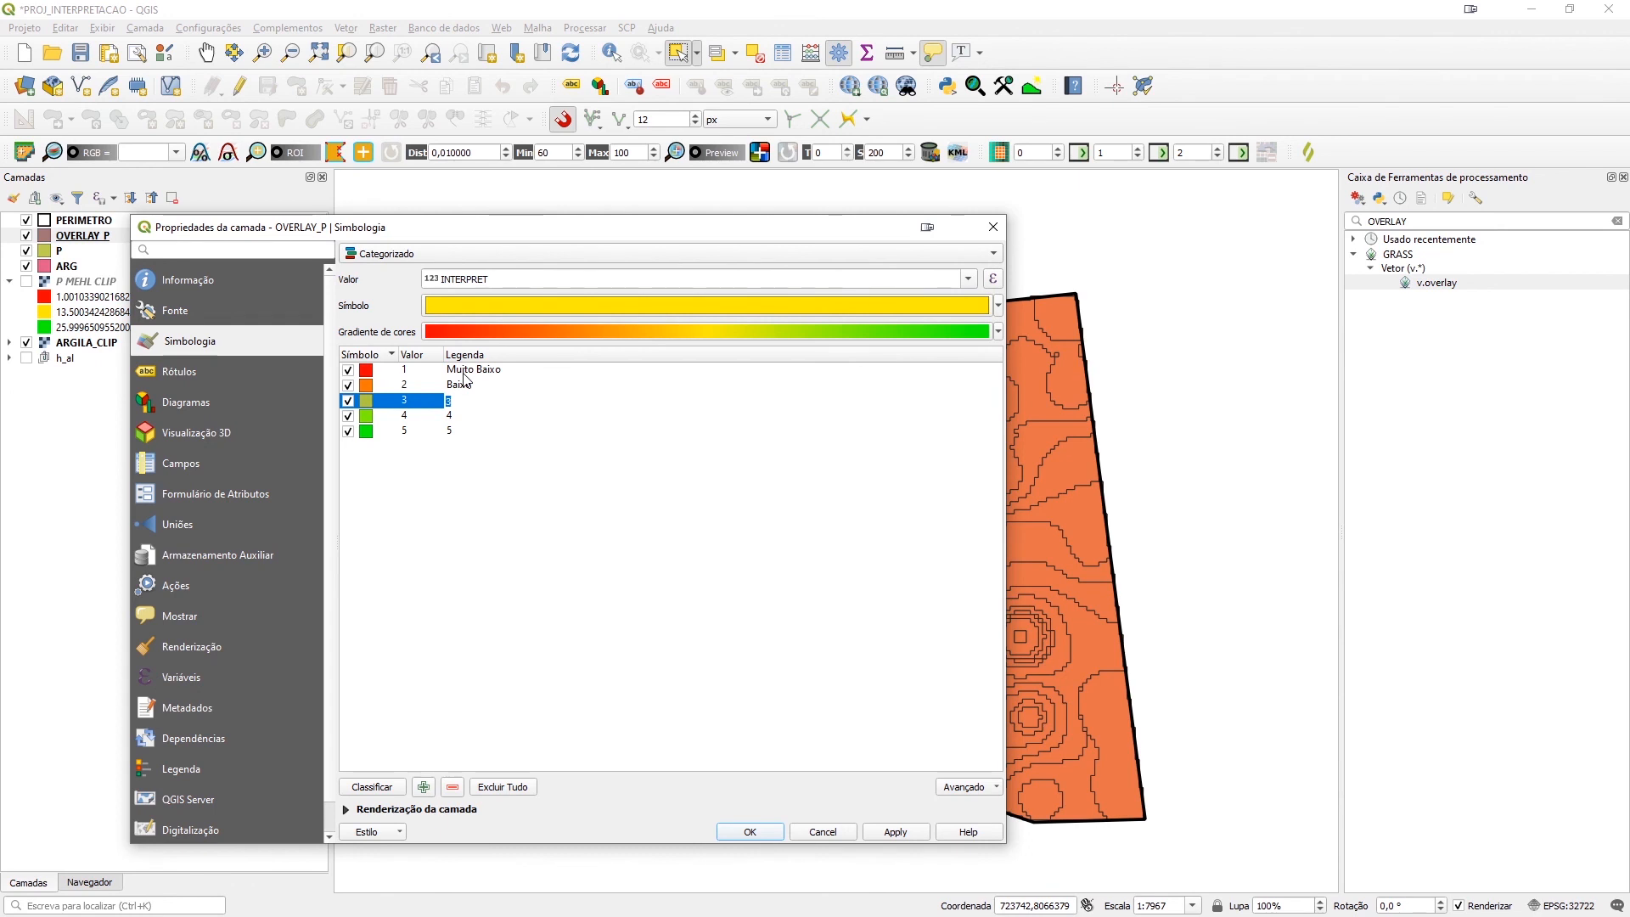
pyautogui.write('Médio')
pyautogui.press('Return')
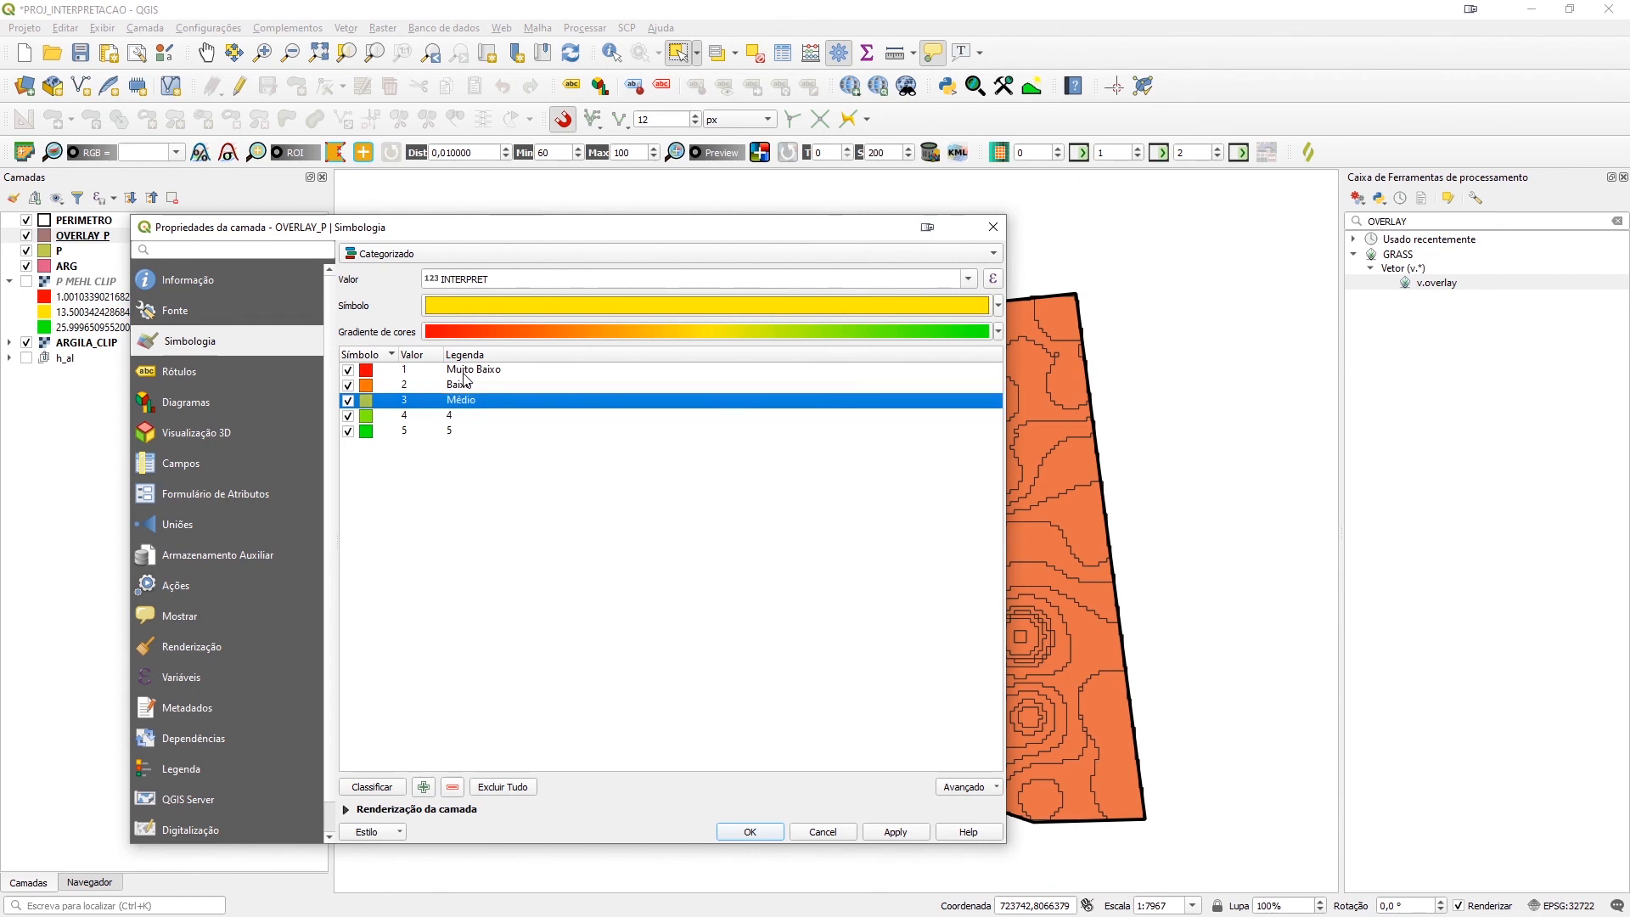
# Label the legend entries of classes 4 and 5 as Adequado and Alto, and apply the symbology to OVERLAY_P
pyautogui.press('Down')
pyautogui.press('F2')
pyautogui.write('A')
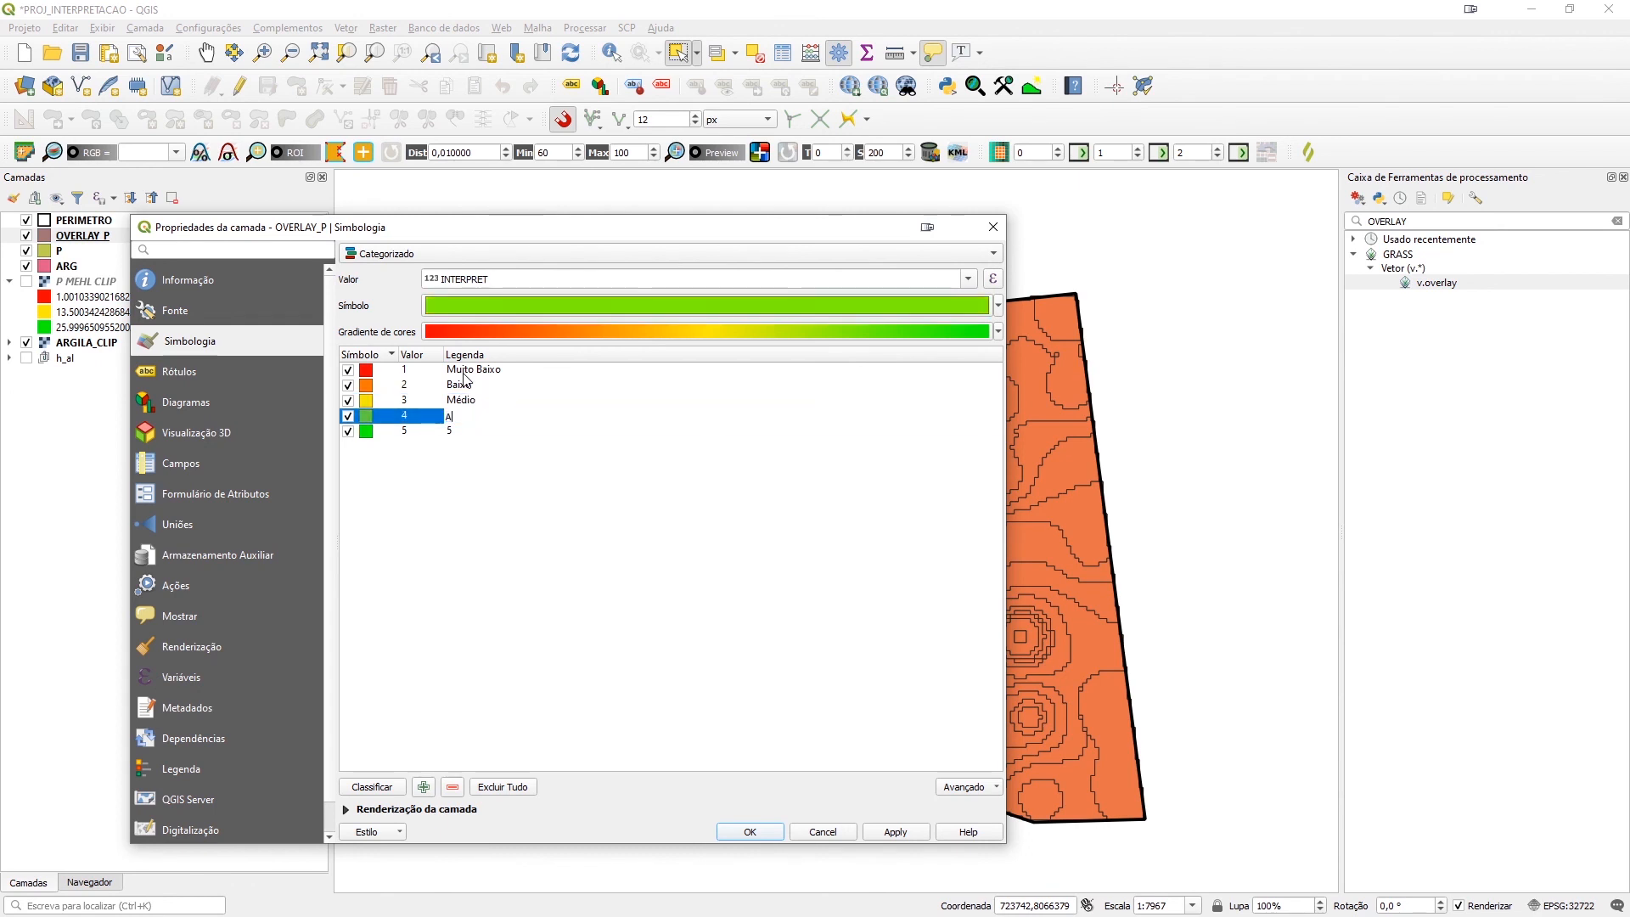
pyautogui.write('dequado')
pyautogui.press('Return')
pyautogui.press('Down')
pyautogui.press('F2')
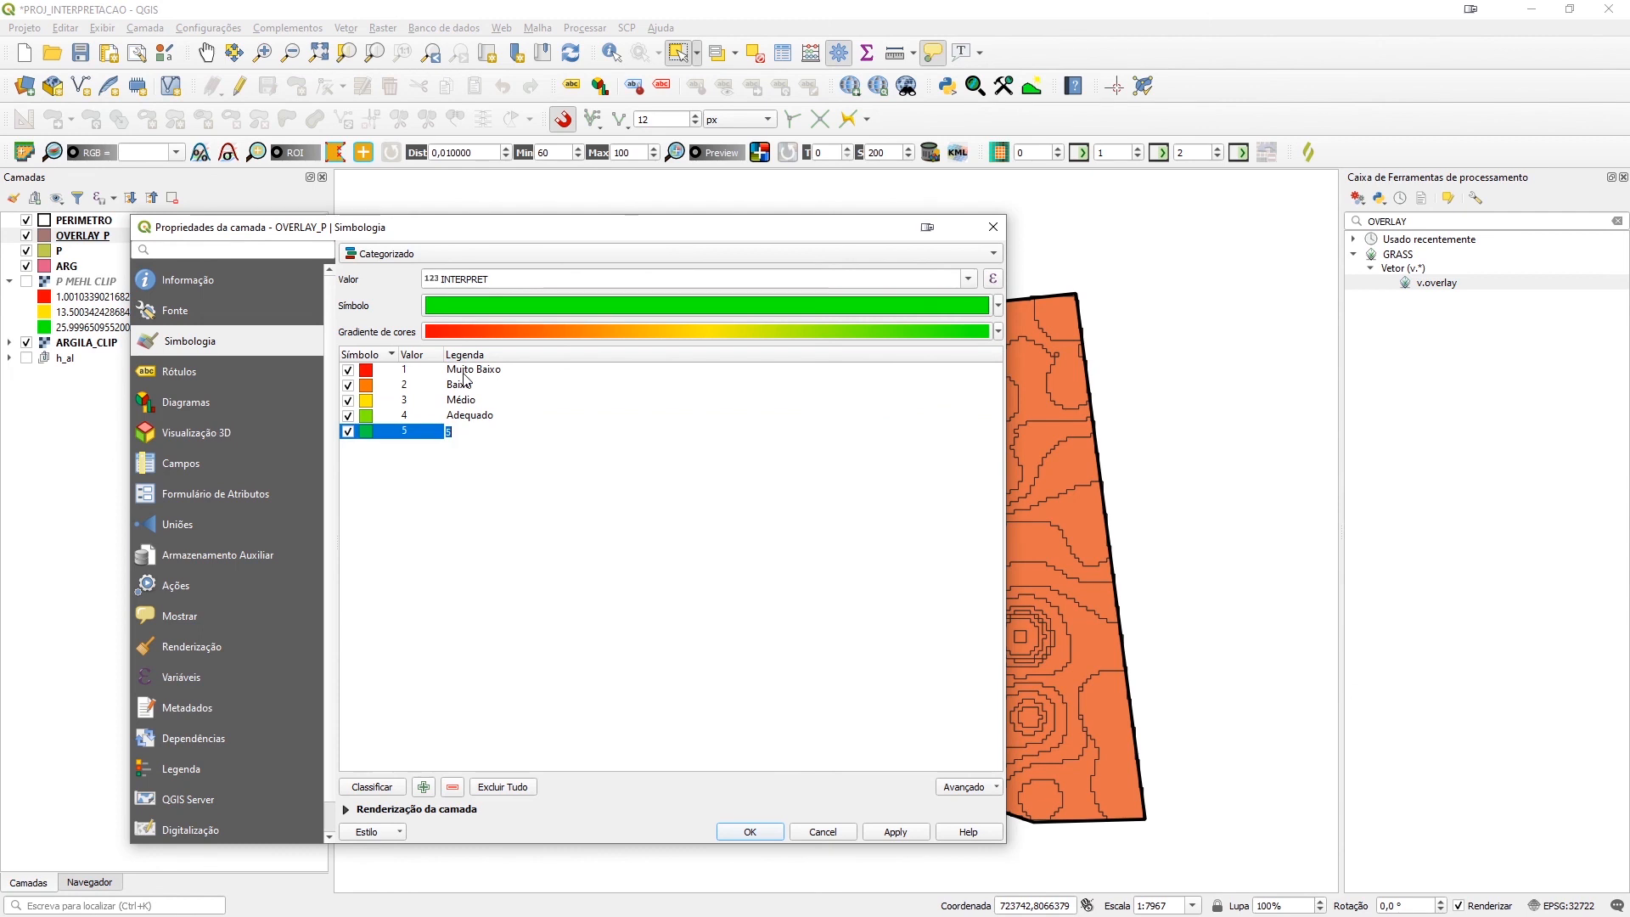
pyautogui.click(524, 530)
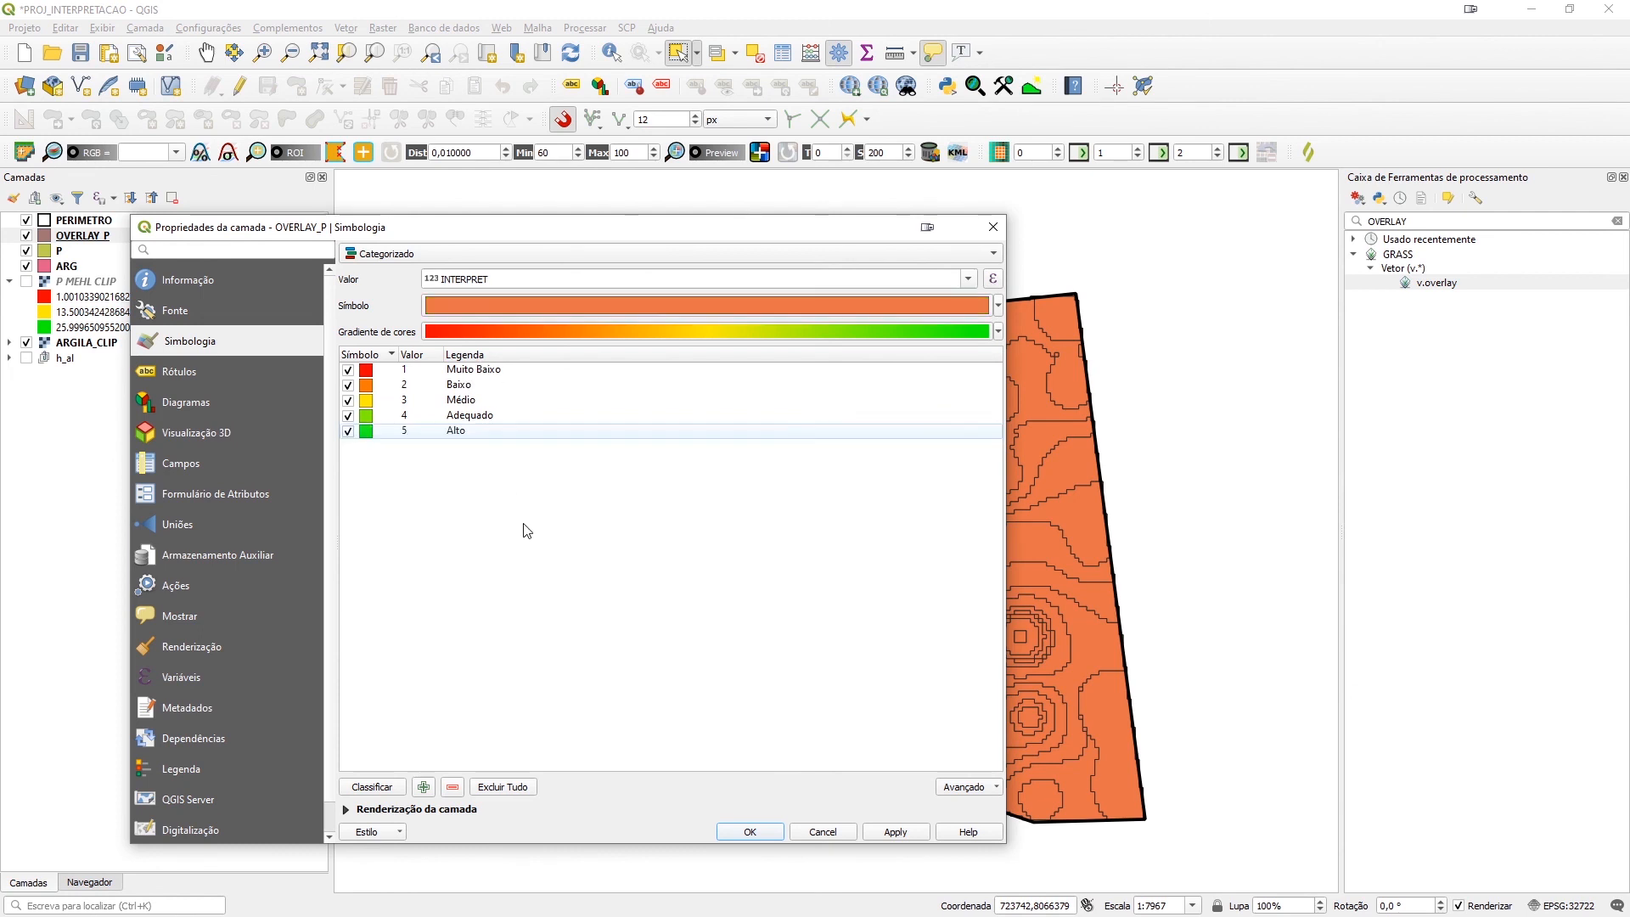
pyautogui.click(896, 832)
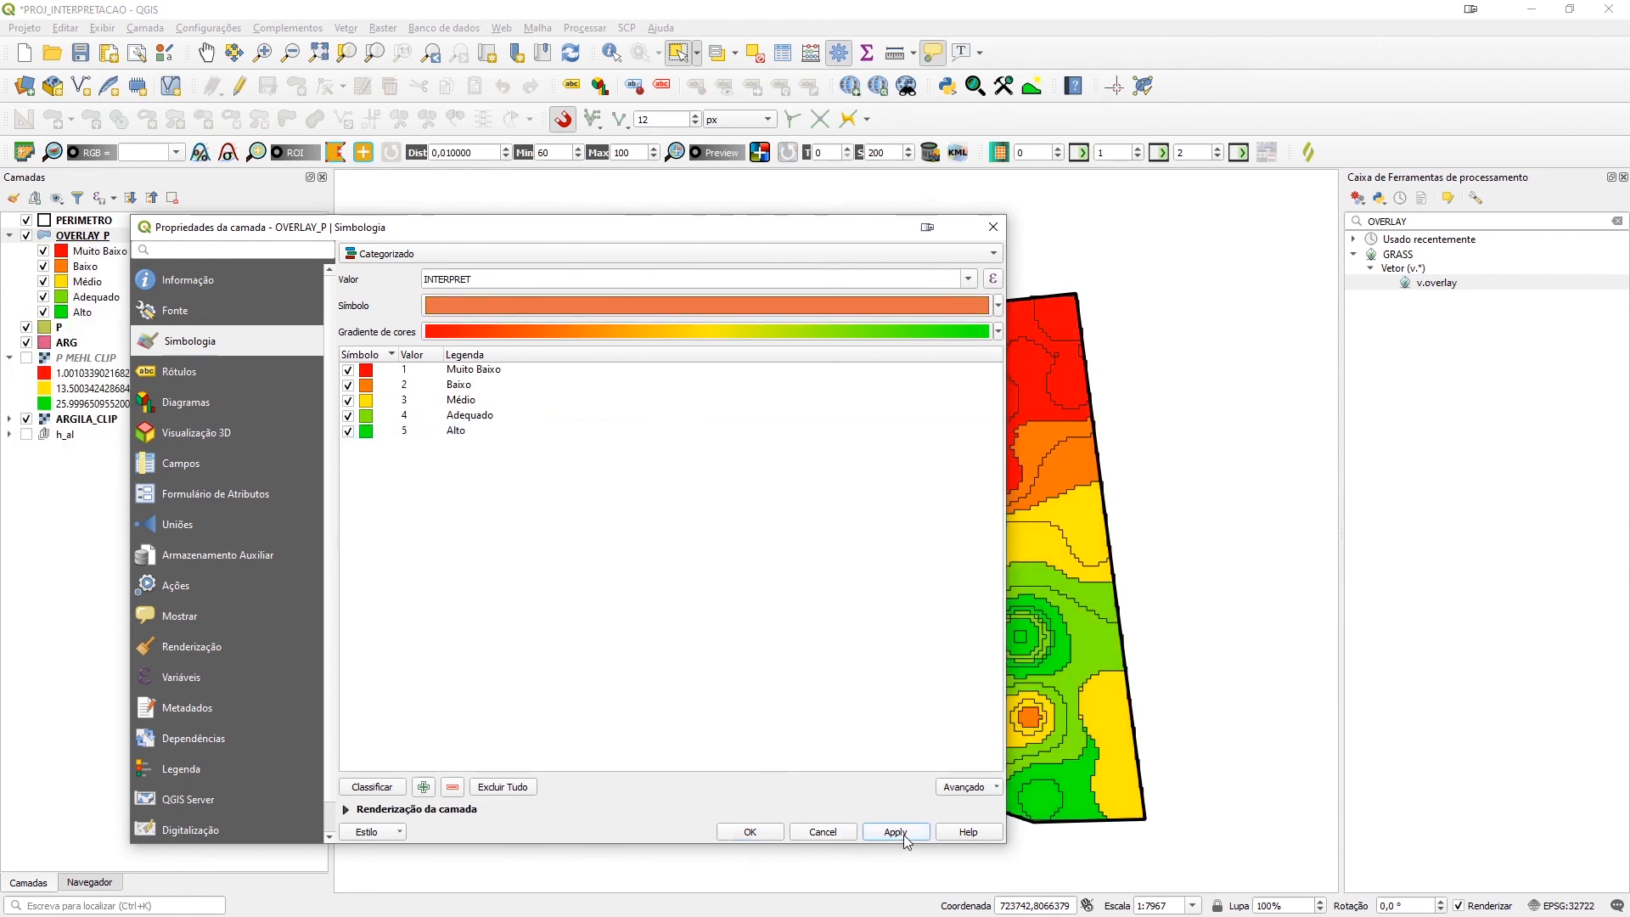
pyautogui.click(754, 832)
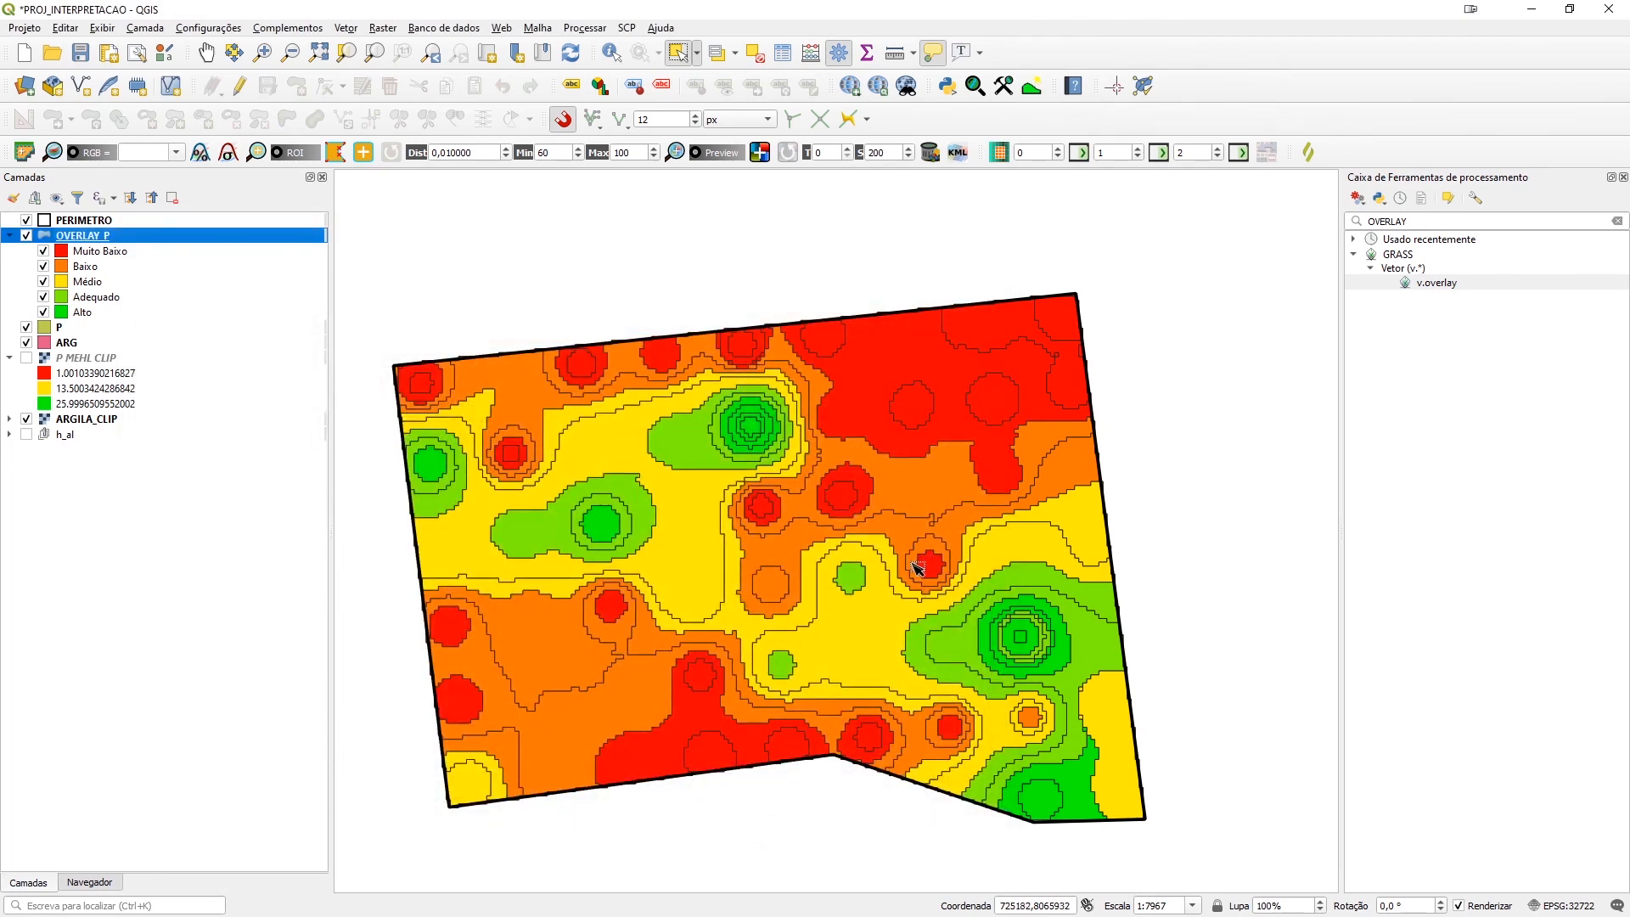
pyautogui.scroll(-1, 913, 565)
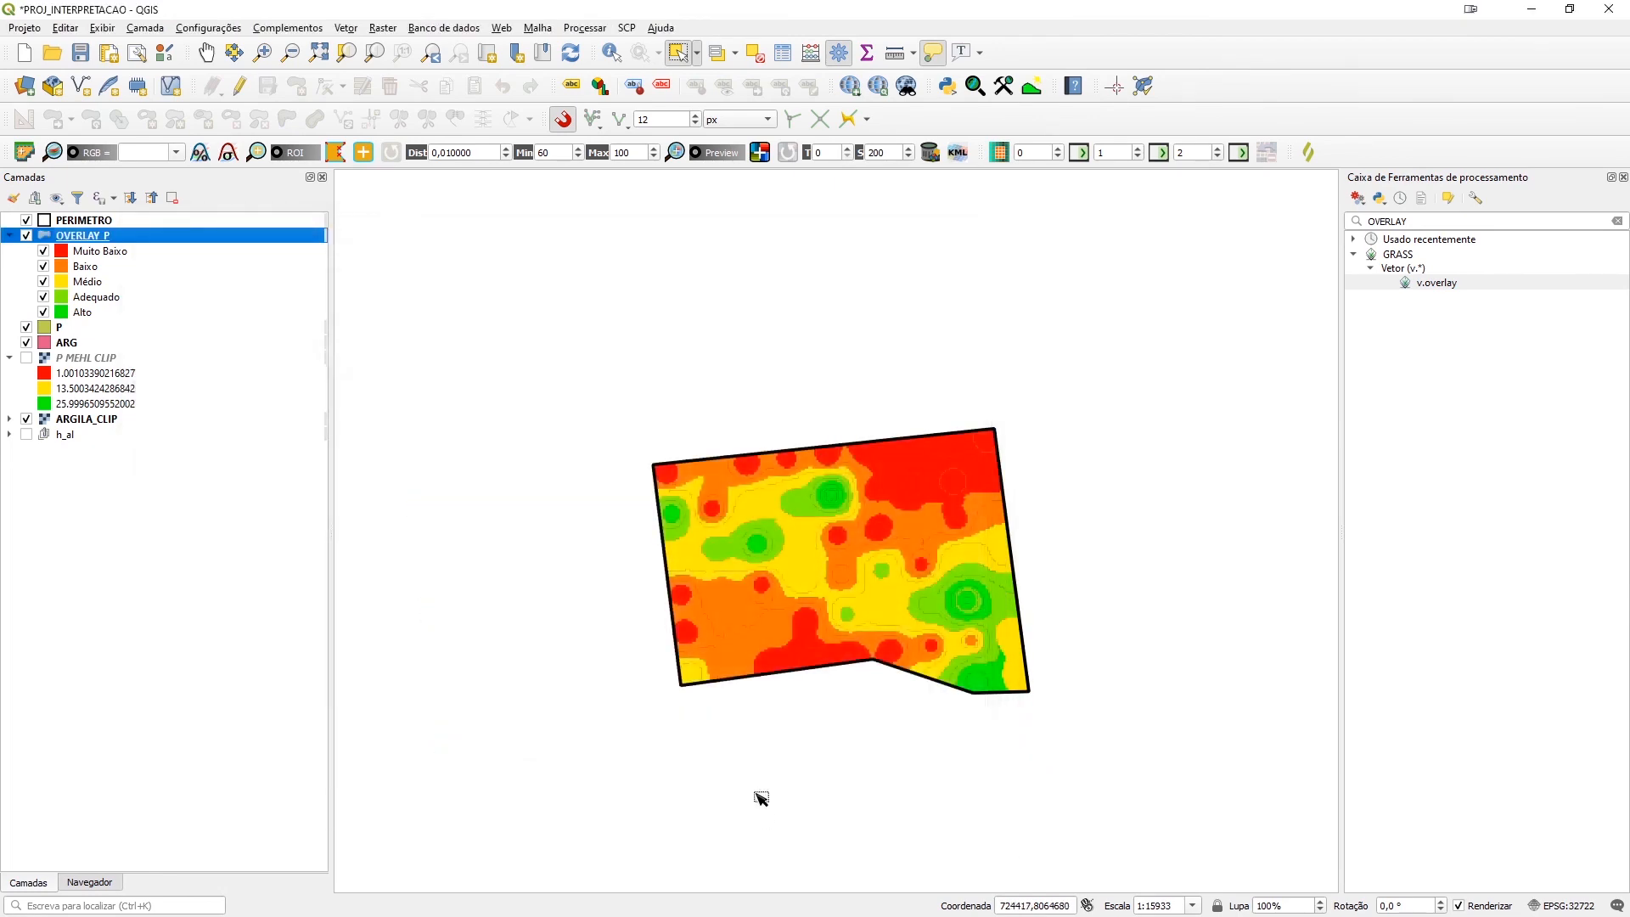
# Examine how the Muito Baixo, Baixo, Médio, Adequado and Alto classes of OVERLAY_P are distributed across the field map
pyautogui.scroll(1, 836, 544)
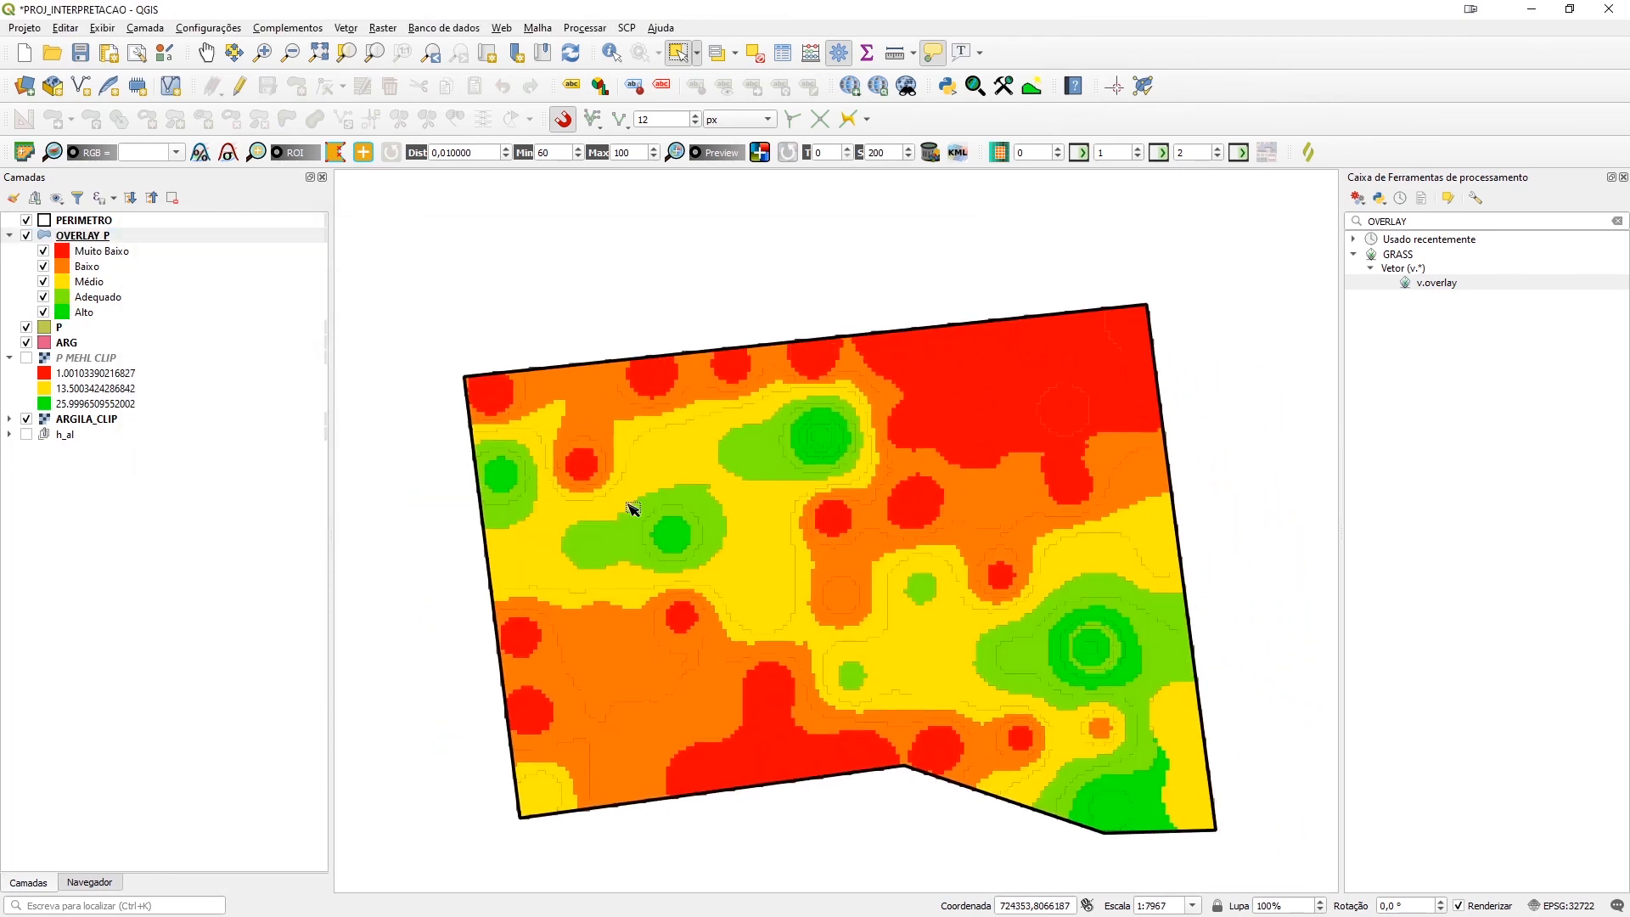
pyautogui.moveTo(678, 593); pyautogui.dragTo(687, 586)
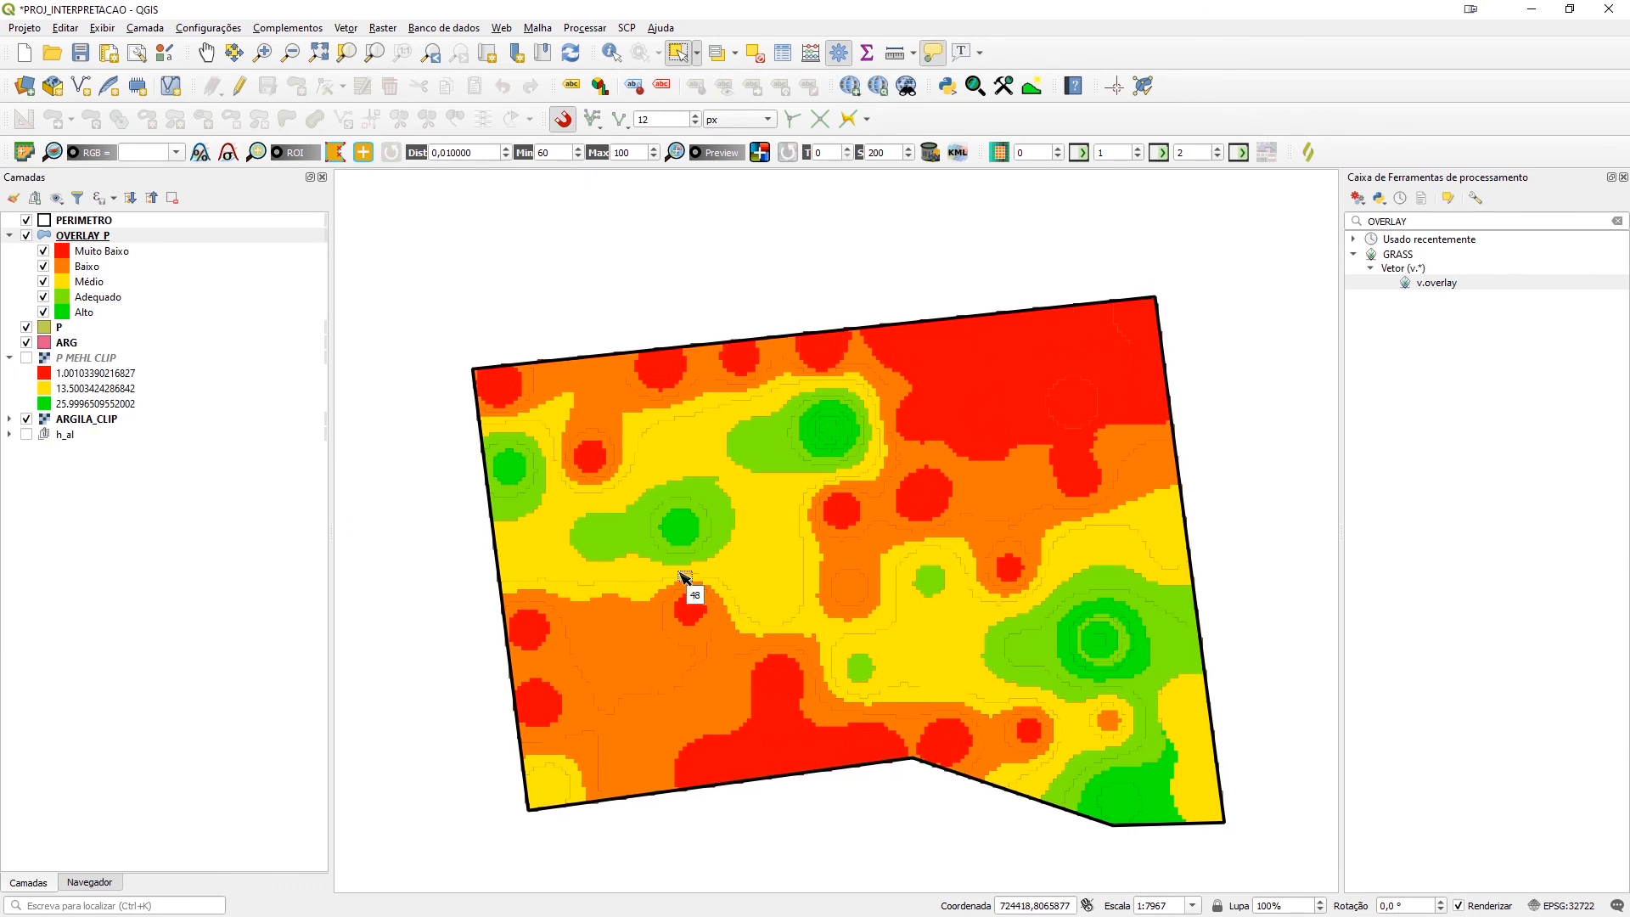
pyautogui.click(117, 253)
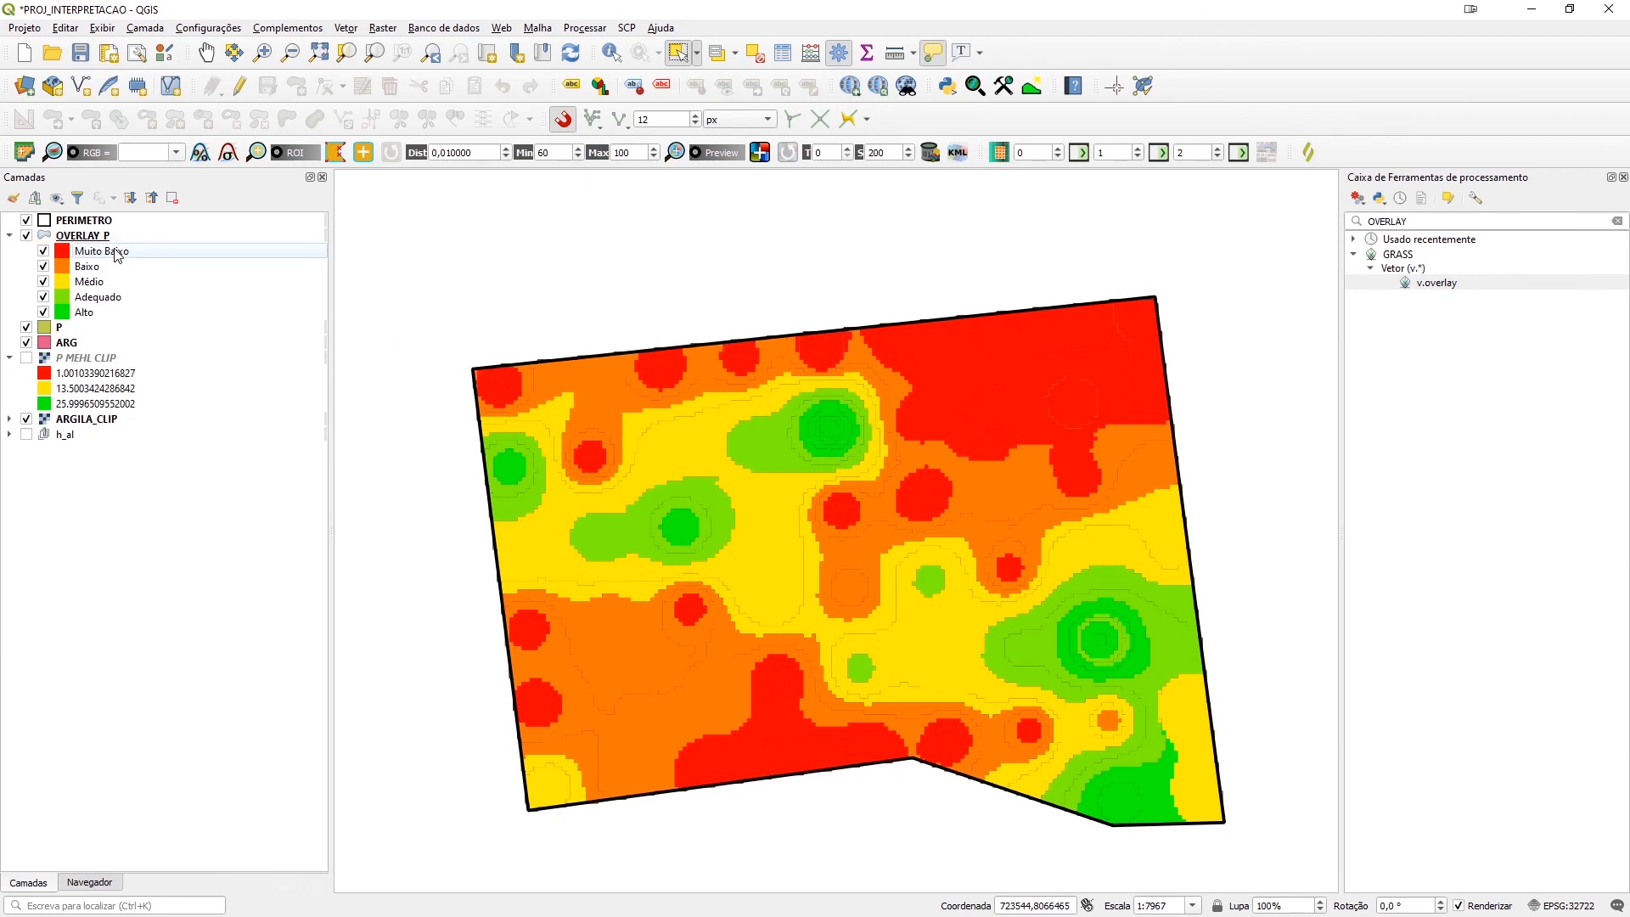
pyautogui.click(99, 268)
pyautogui.click(94, 287)
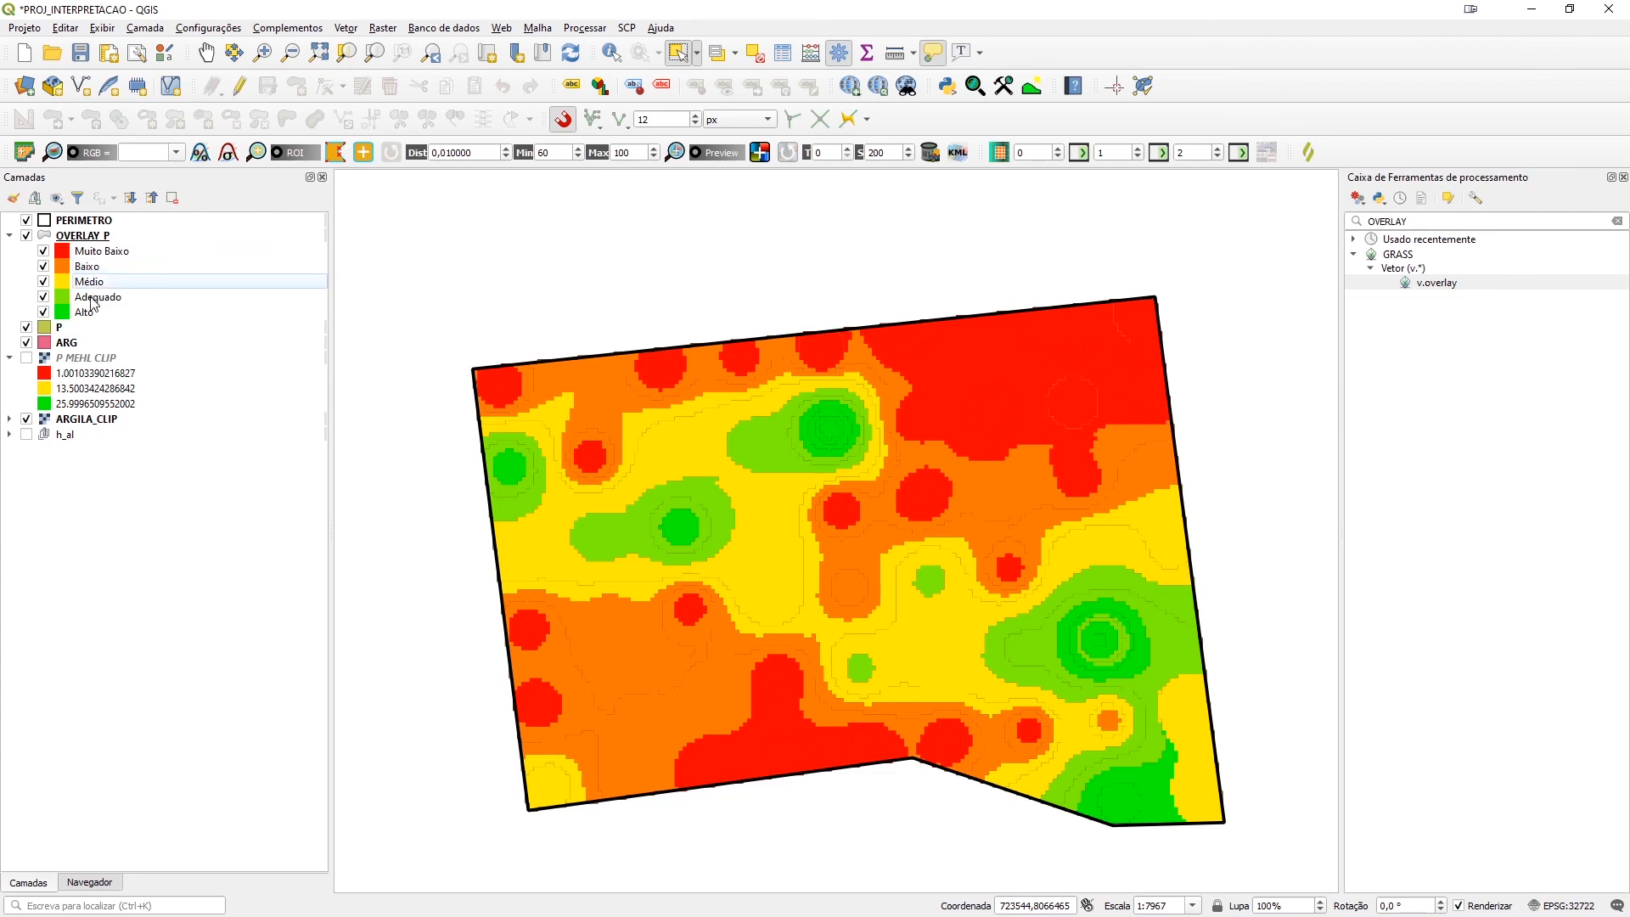
pyautogui.click(96, 299)
pyautogui.click(86, 313)
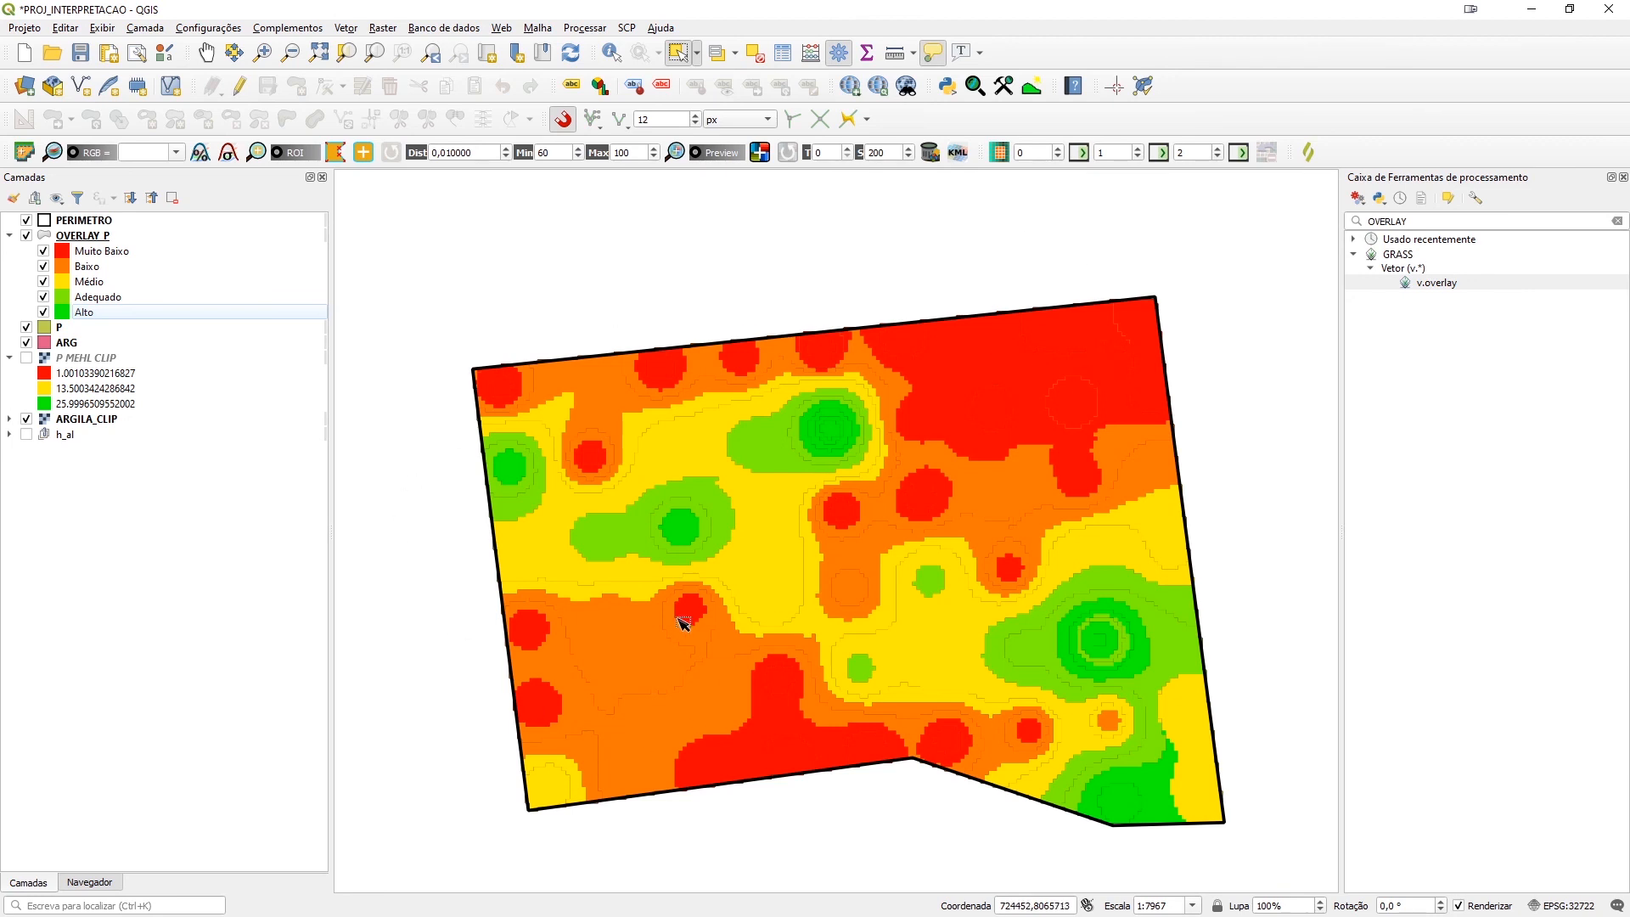
pyautogui.click(77, 238)
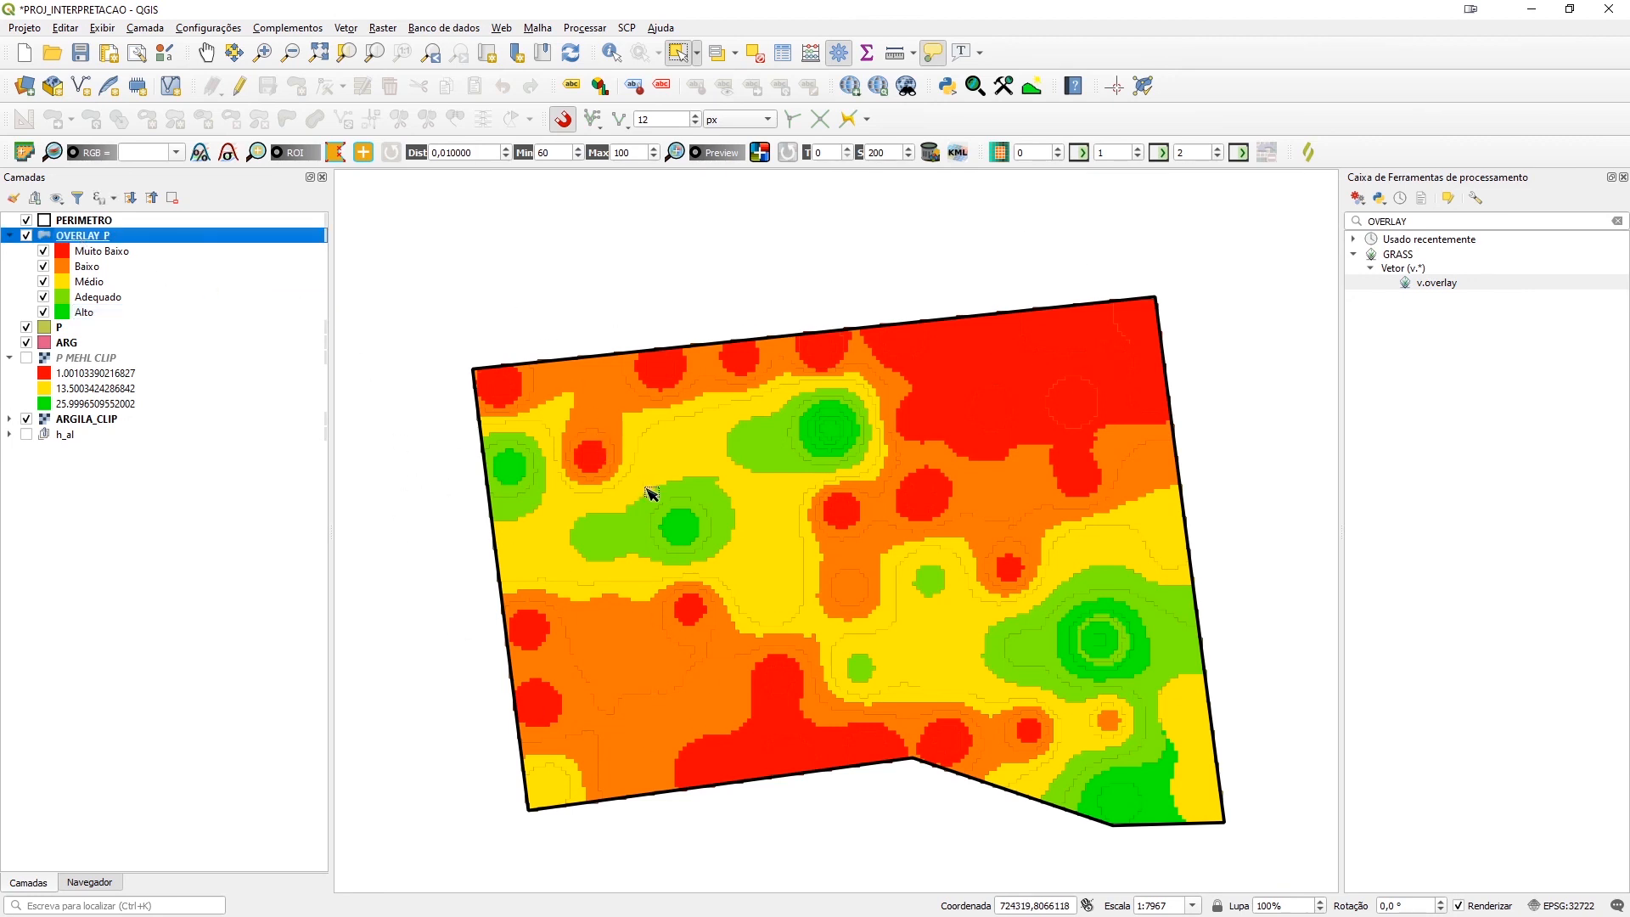
pyautogui.scroll(-1, 651, 494)
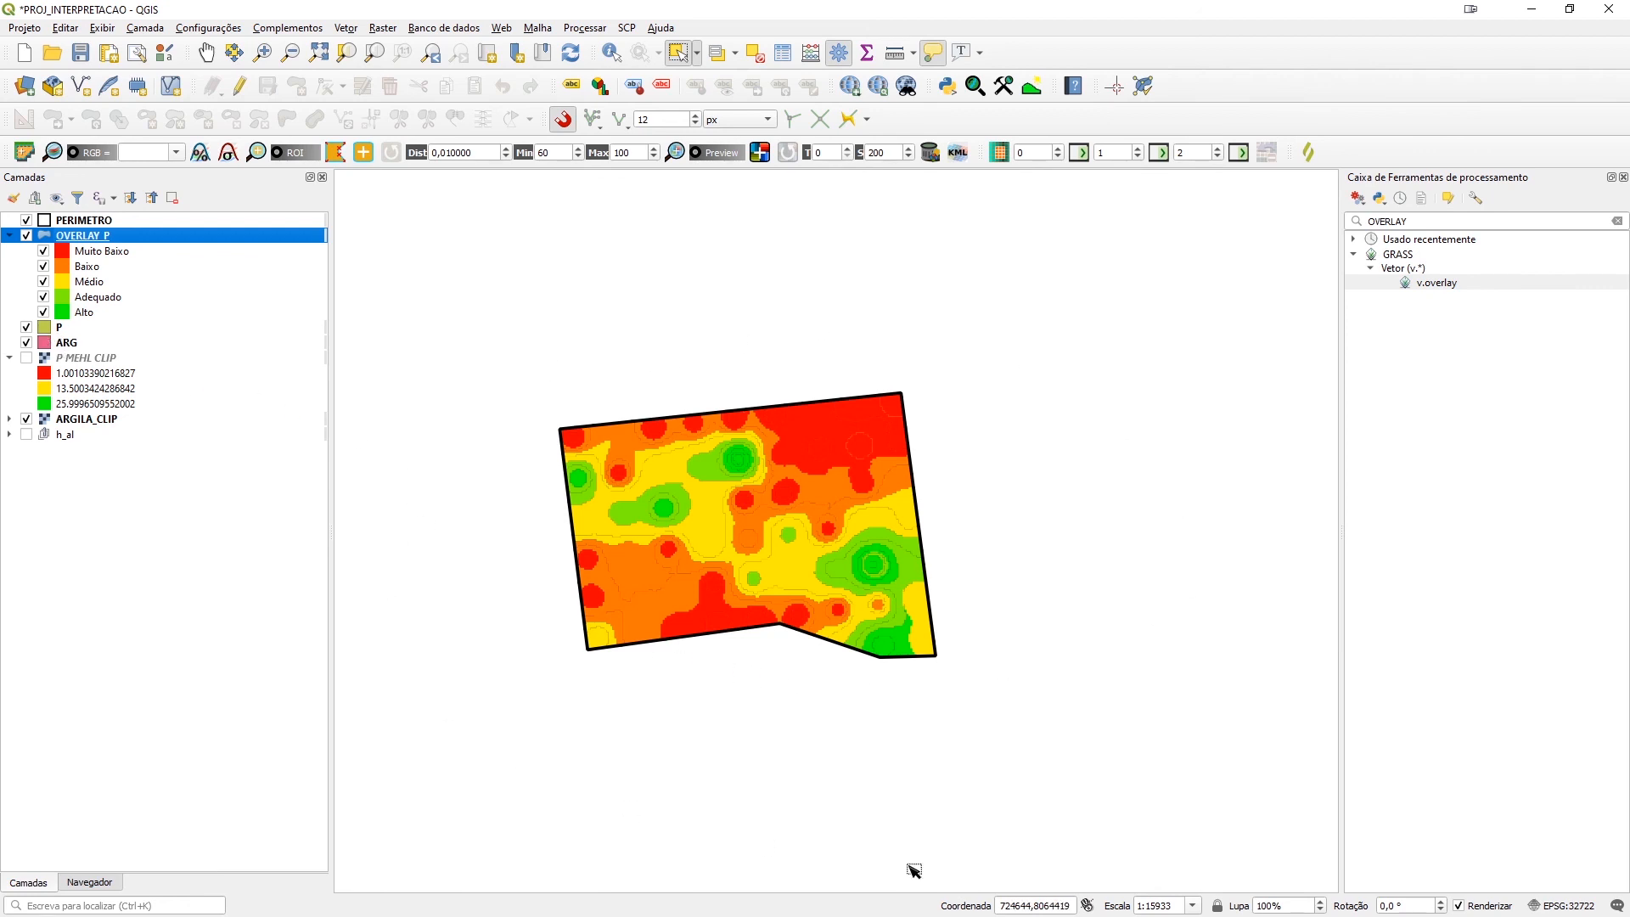
pyautogui.scroll(1, 554, 477)
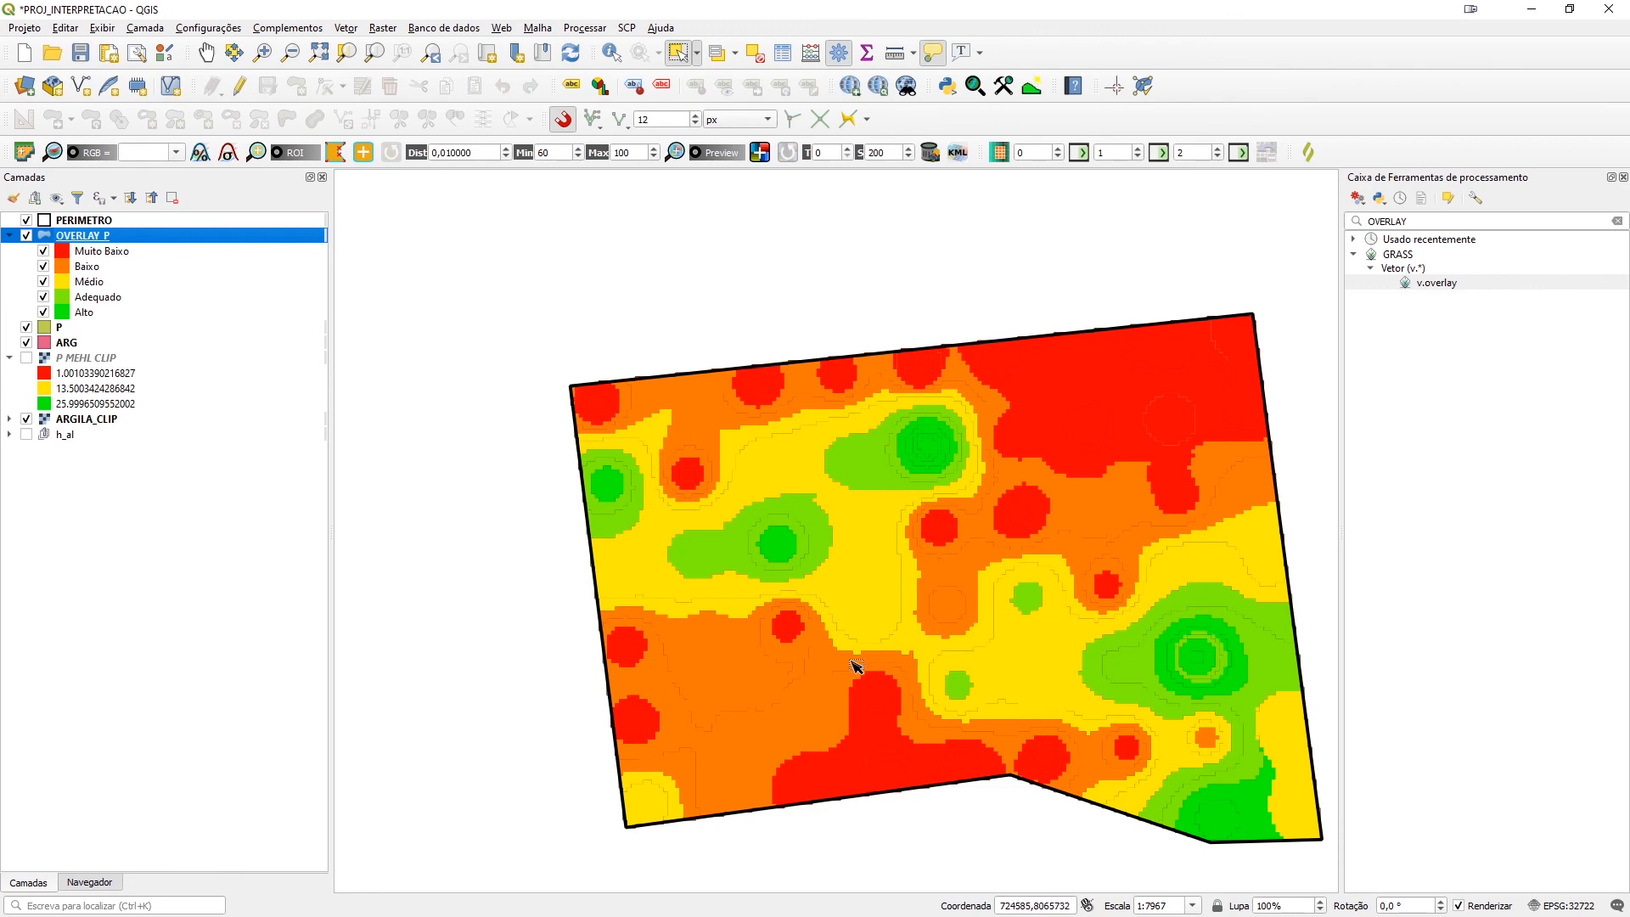
pyautogui.moveTo(887, 658); pyautogui.dragTo(758, 613)
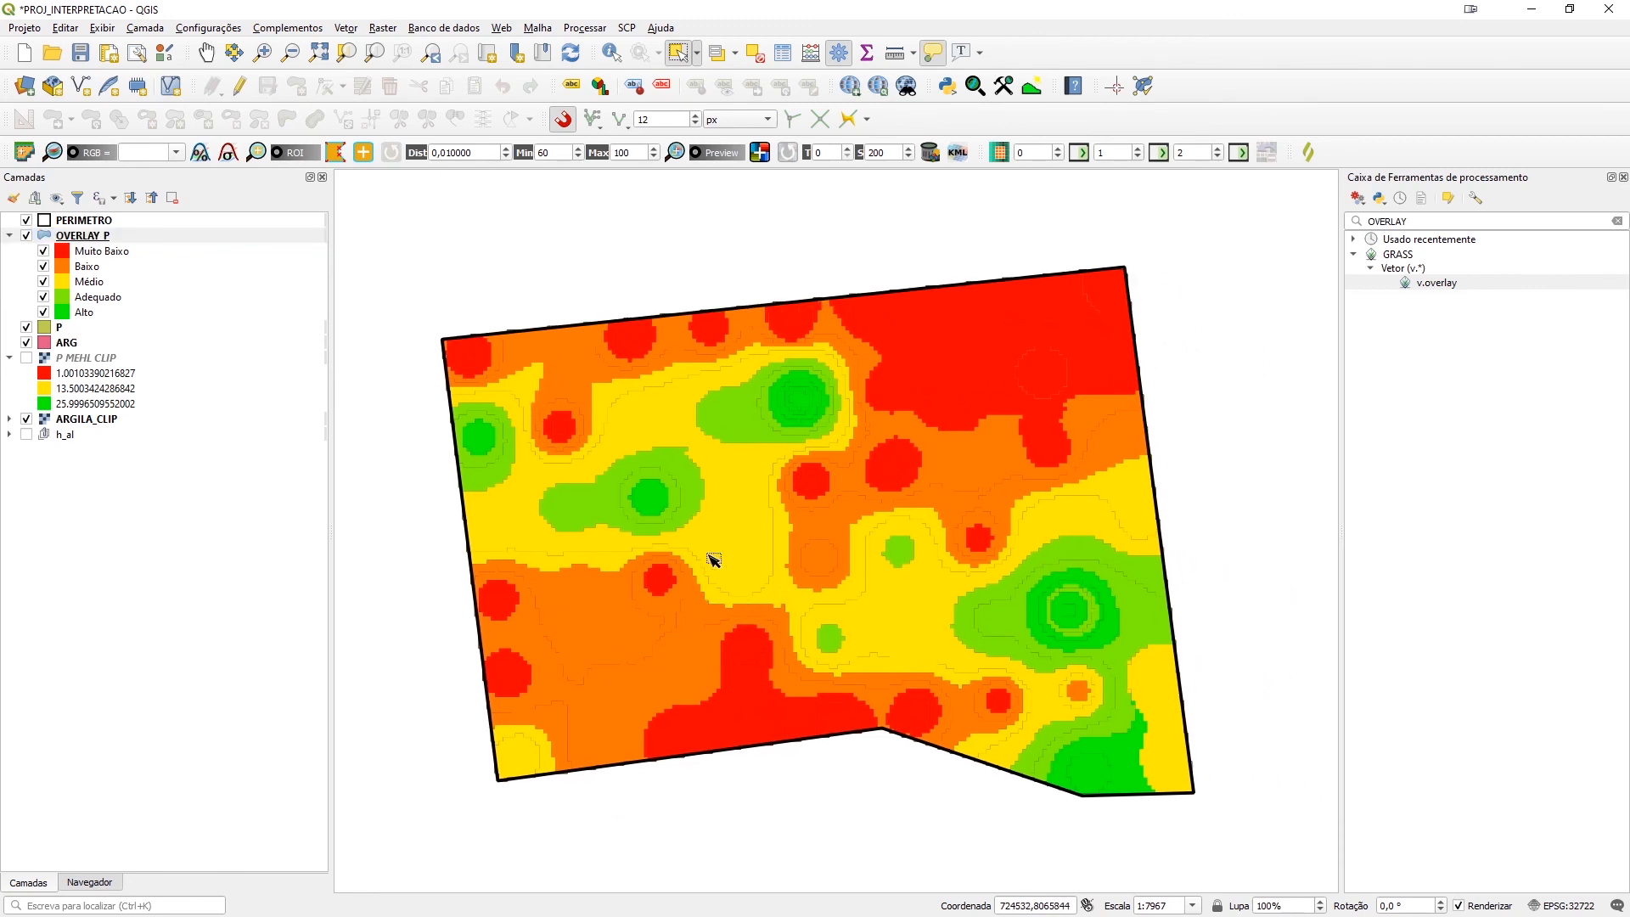
pyautogui.scroll(-1, 815, 609)
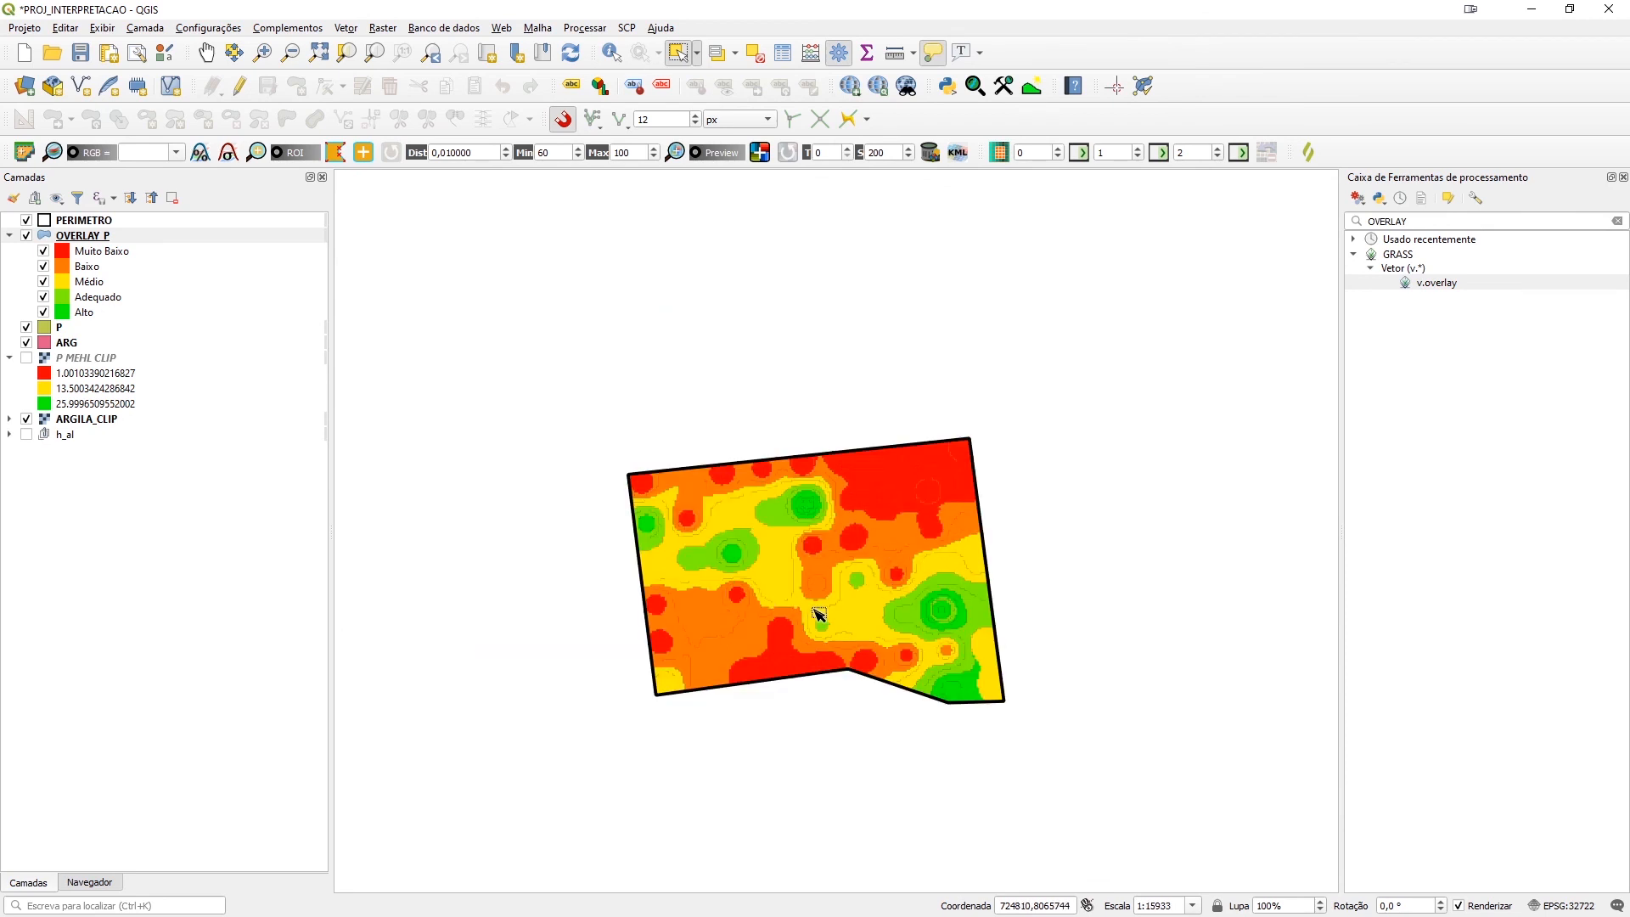
pyautogui.scroll(1, 806, 622)
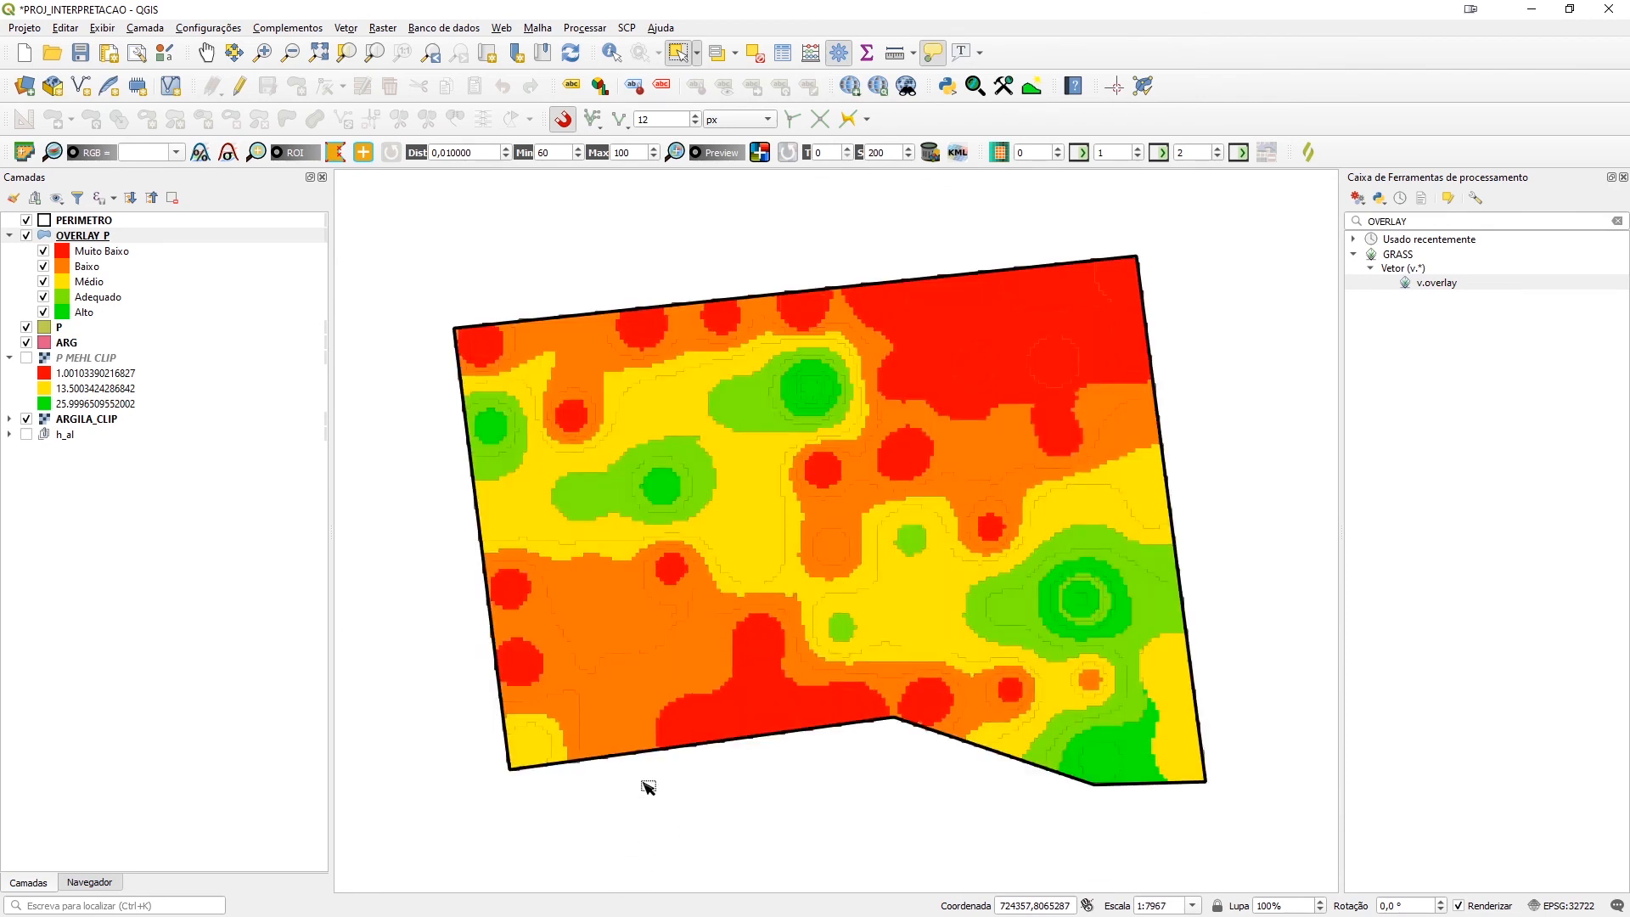